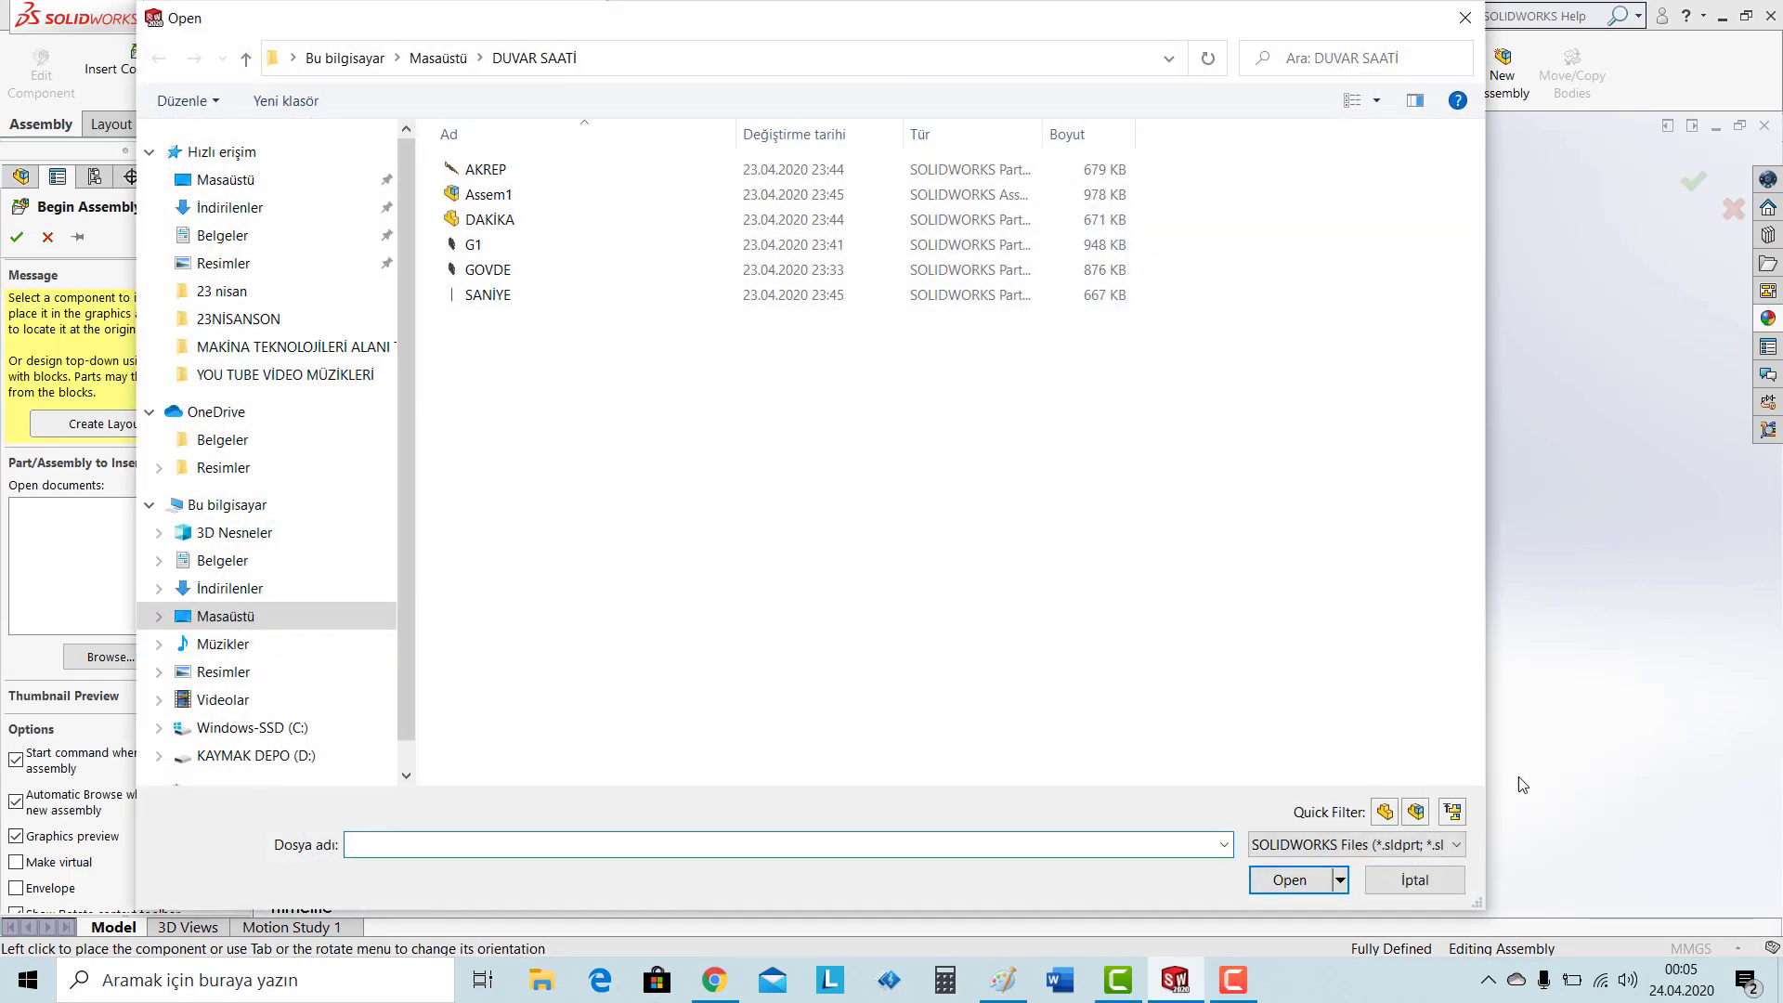
Load the G1 clock-face part from the DUVAR SAATİ folder for placement.
click(1415, 879)
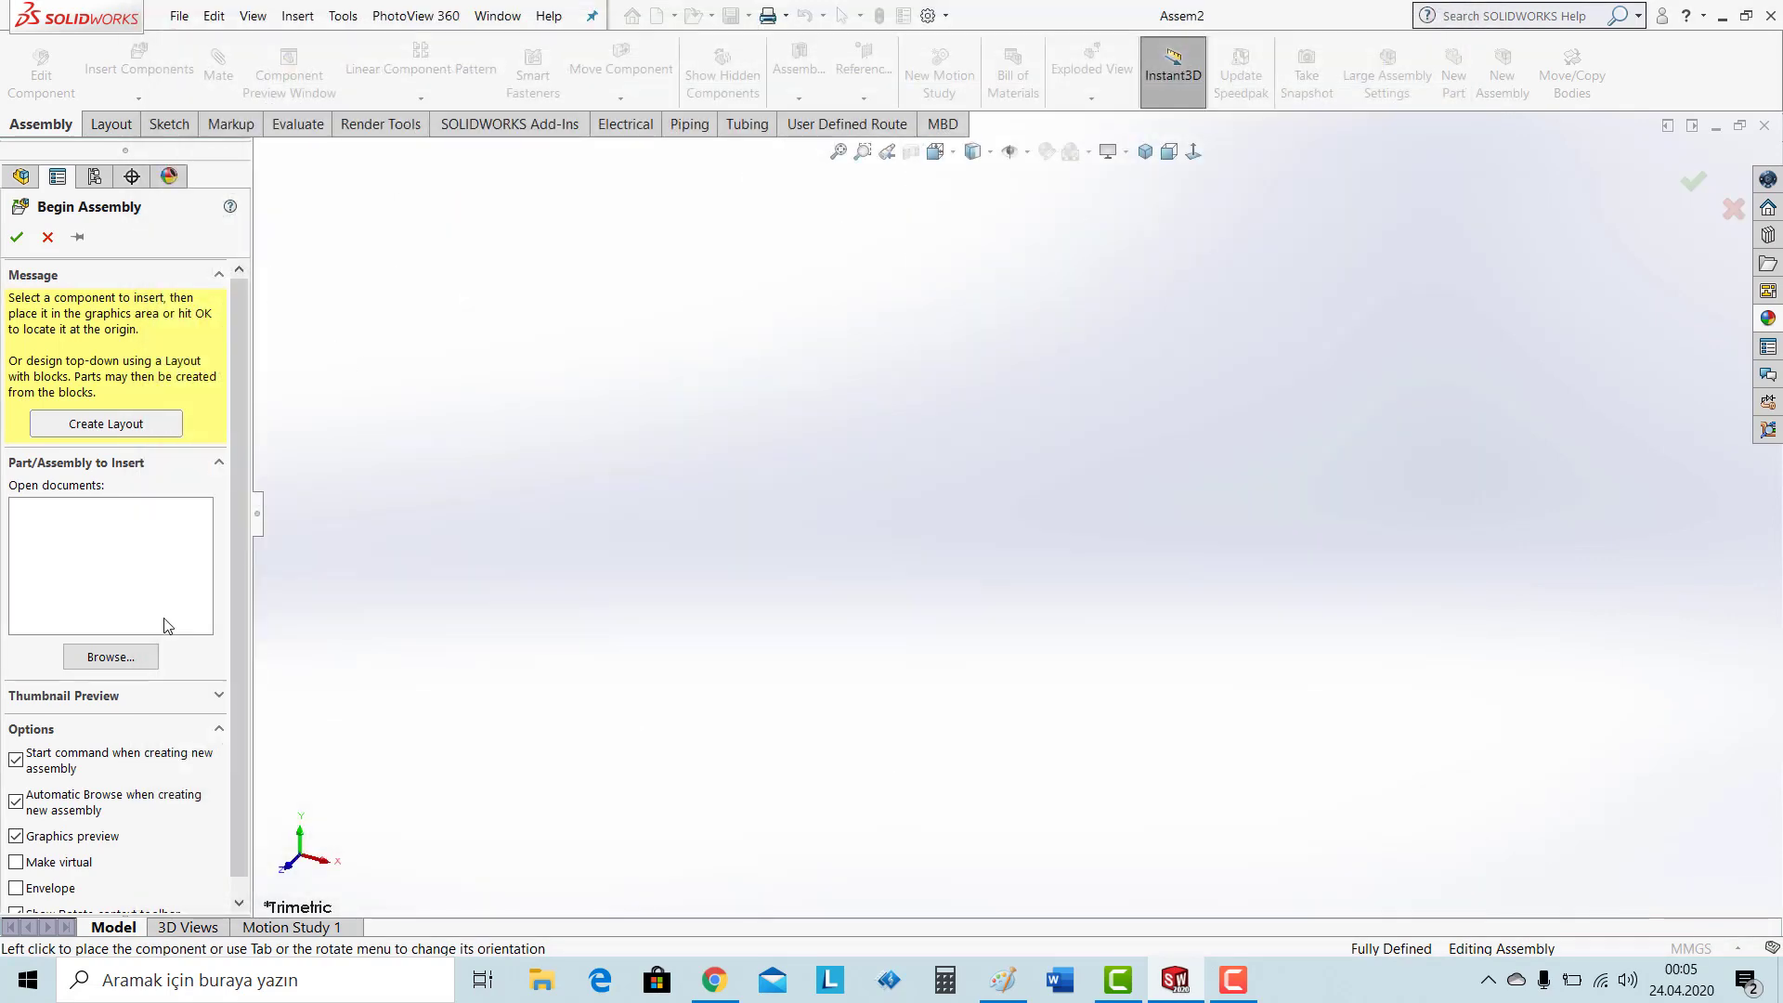
click(110, 657)
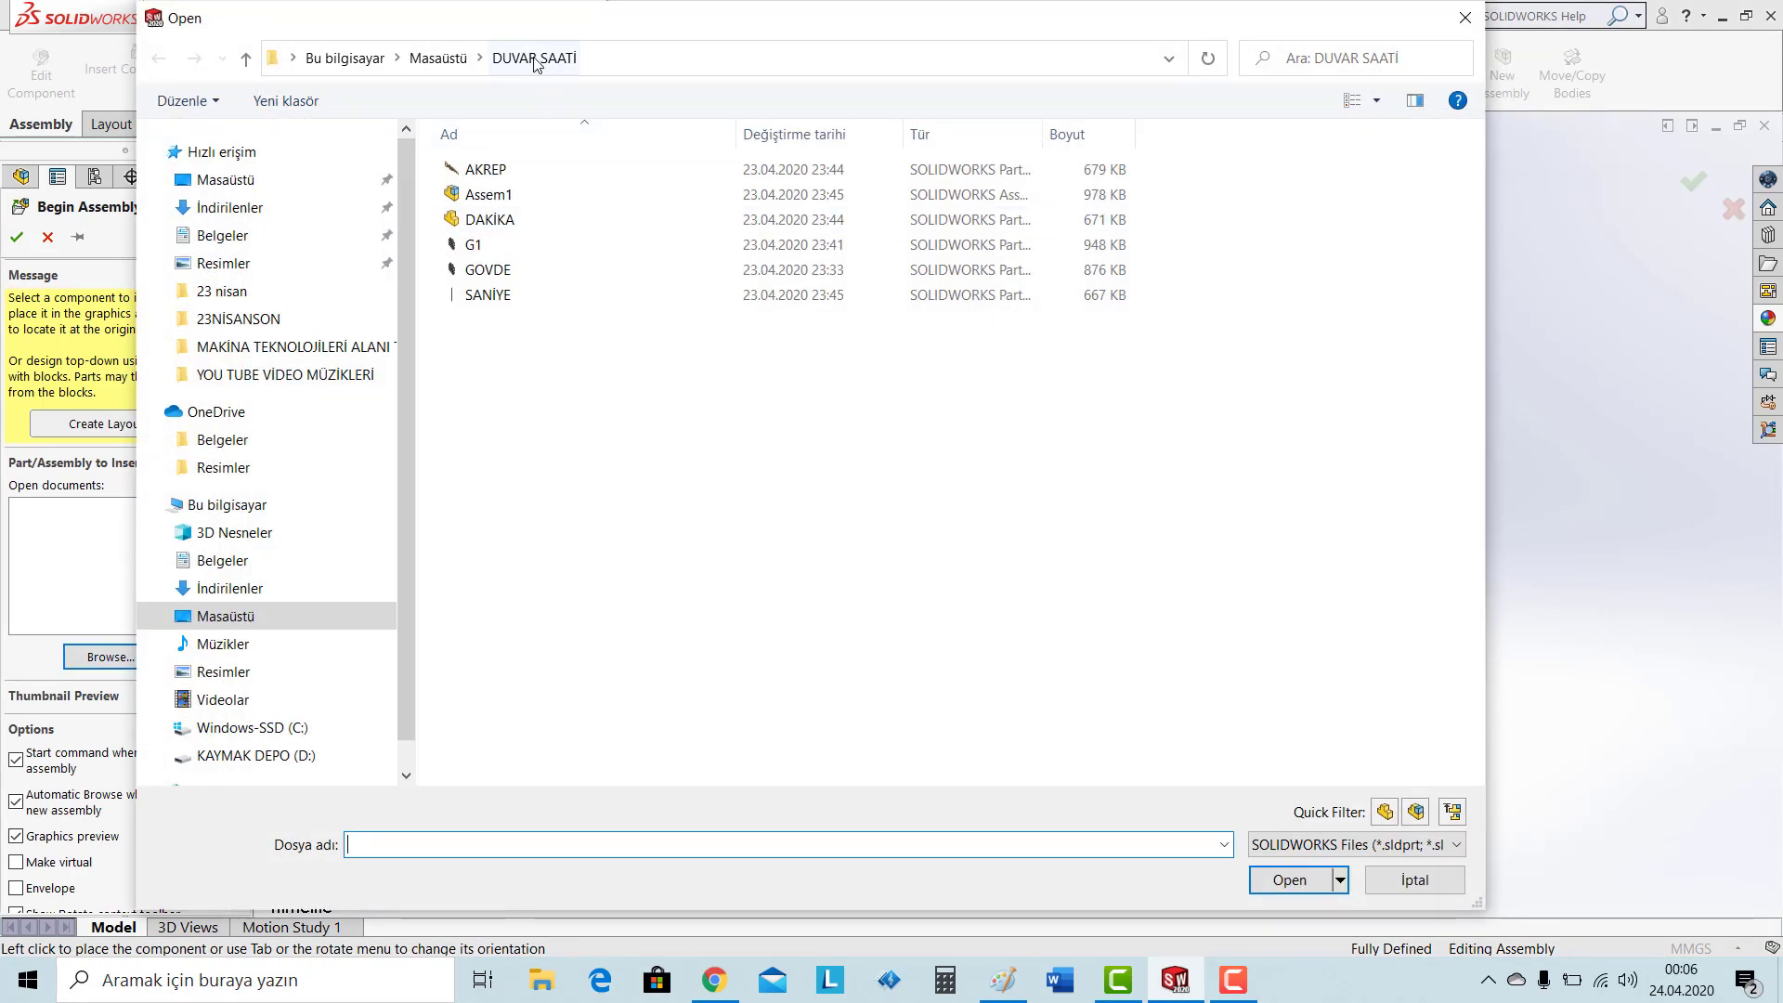
click(535, 63)
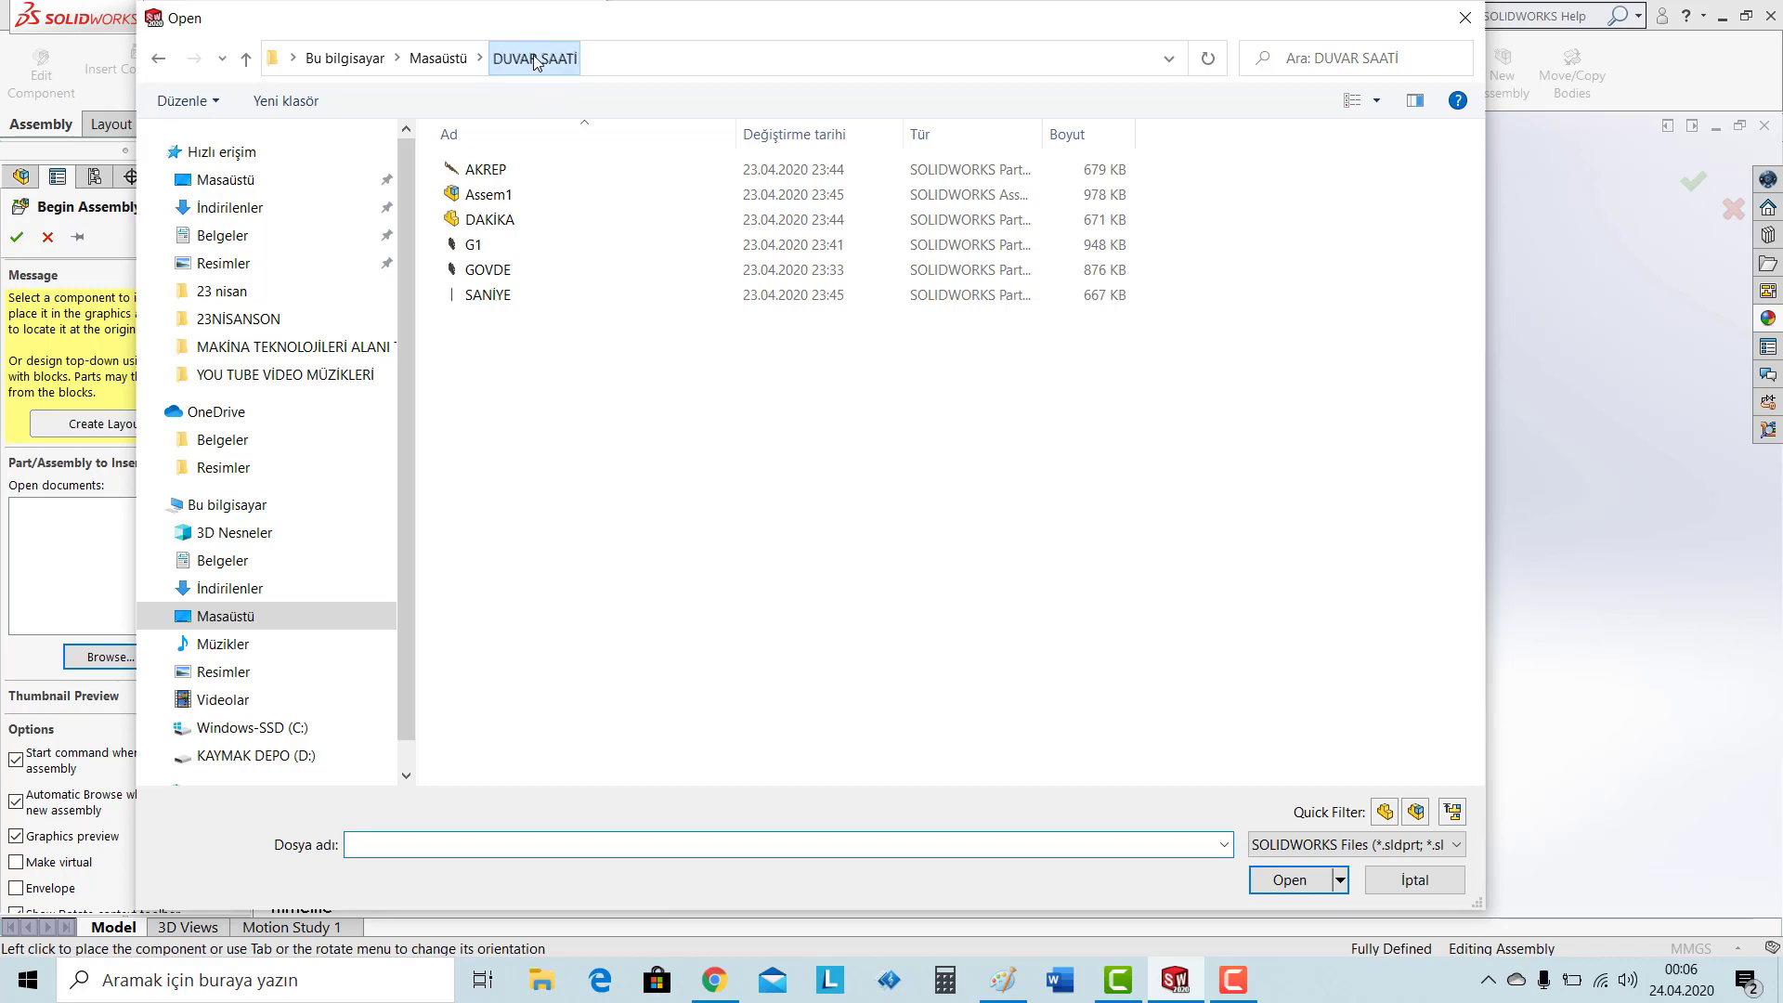
click(472, 245)
click(1340, 879)
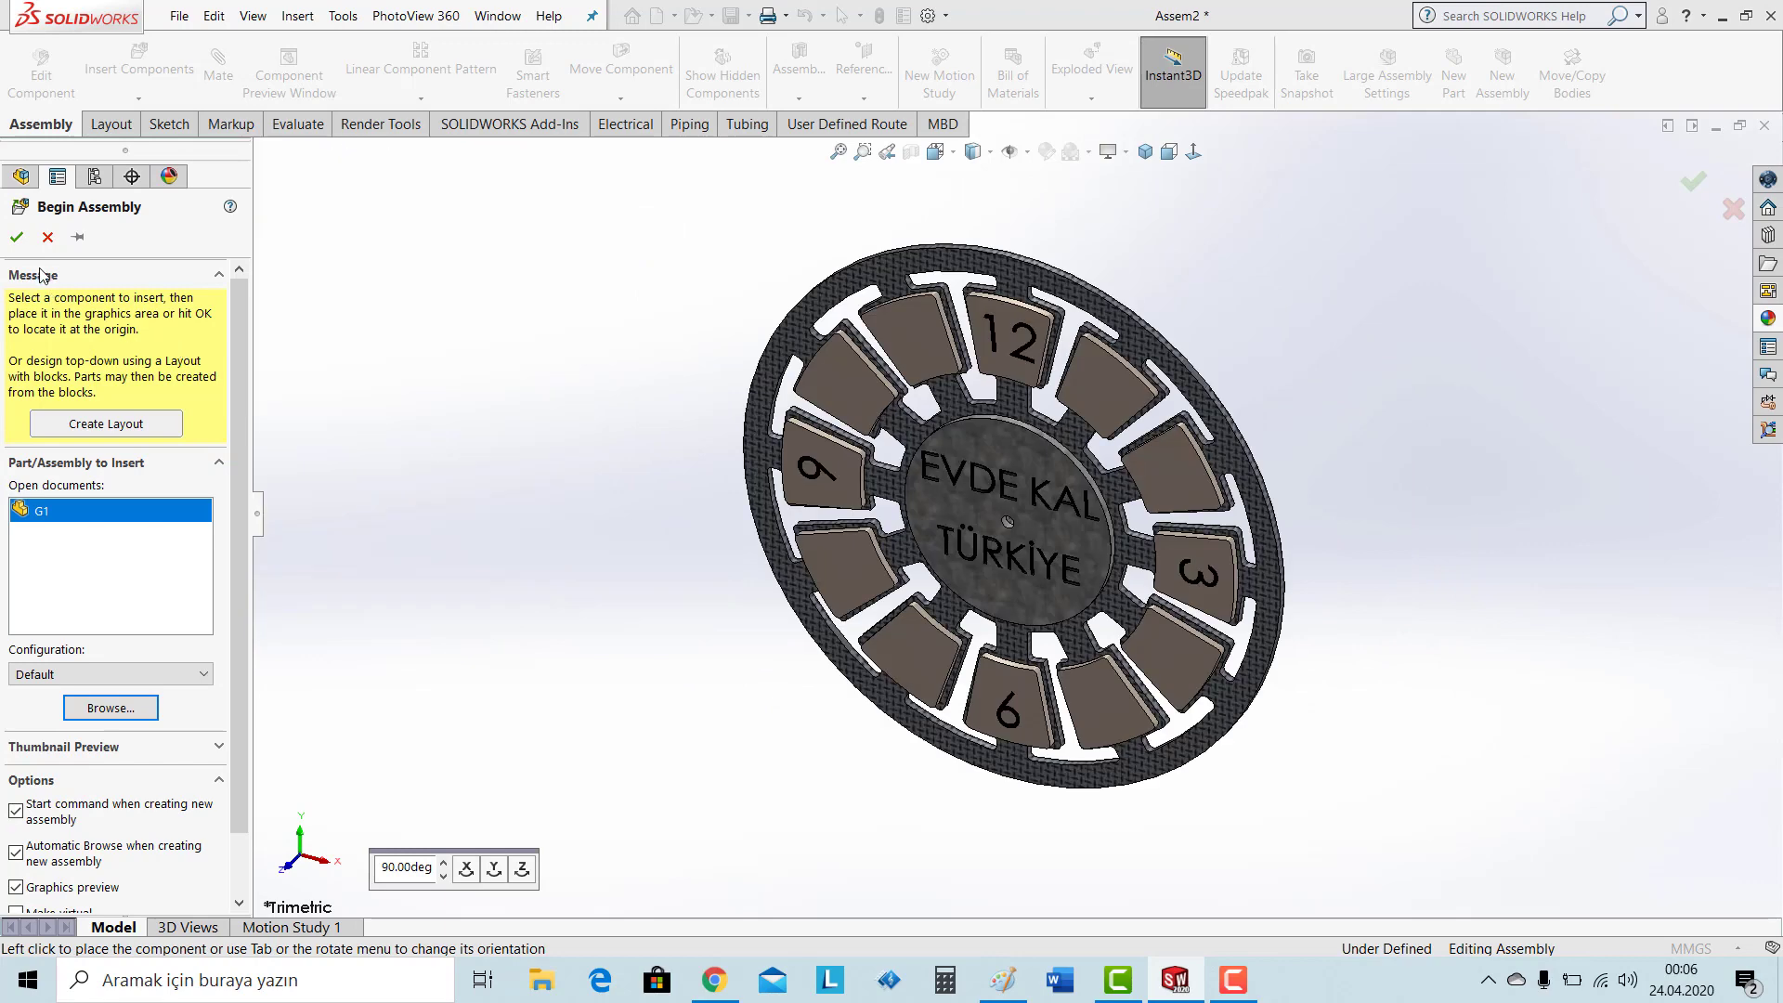
Place G1 at the assembly origin and load the AKREP, DAKİKA and SANİYE hand files.
click(17, 239)
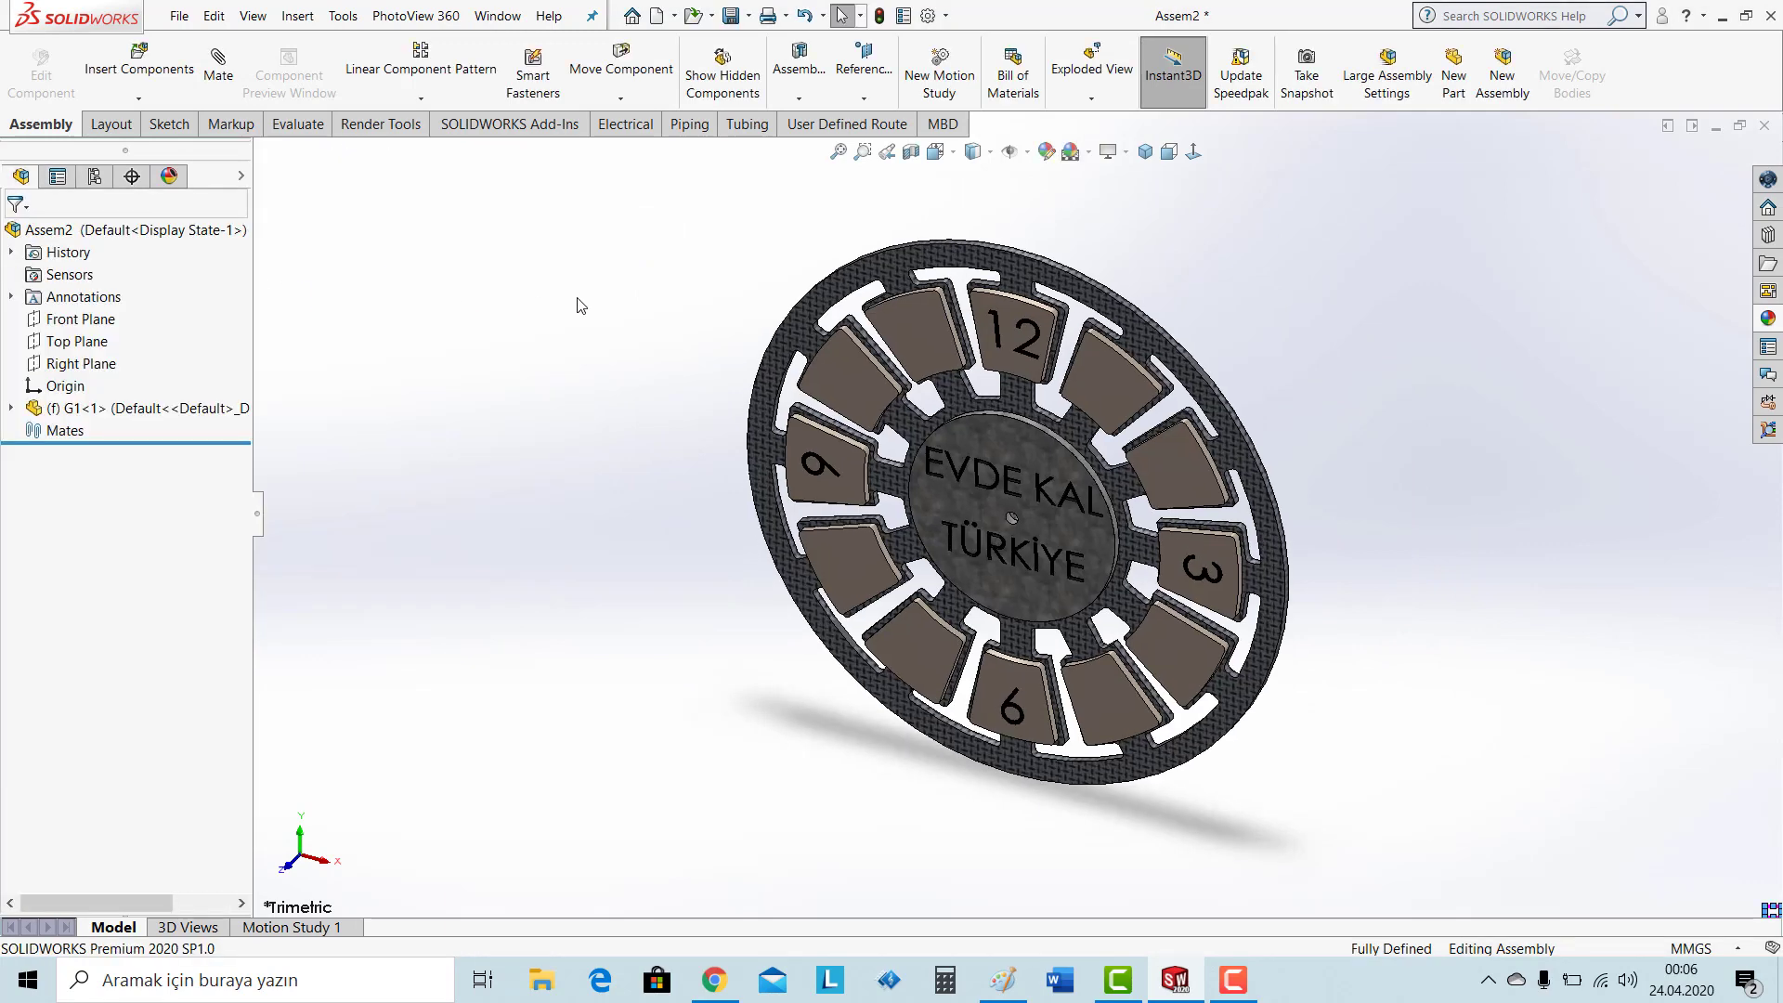
click(138, 61)
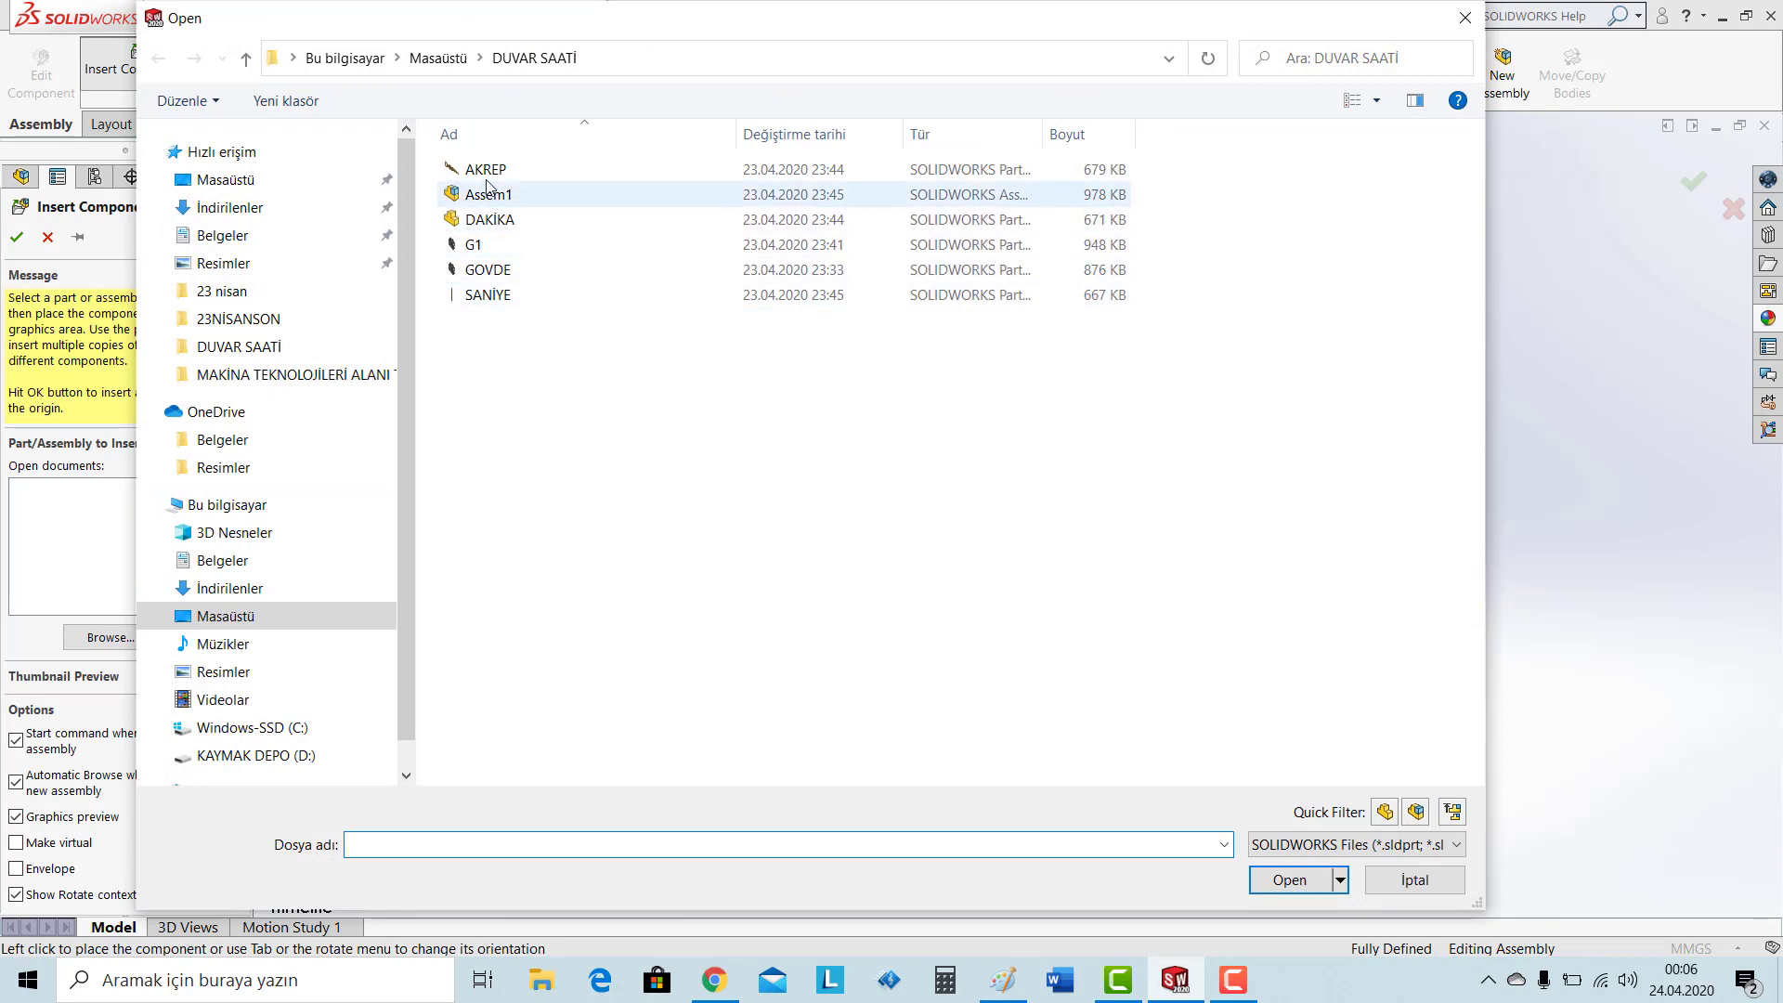
click(487, 171)
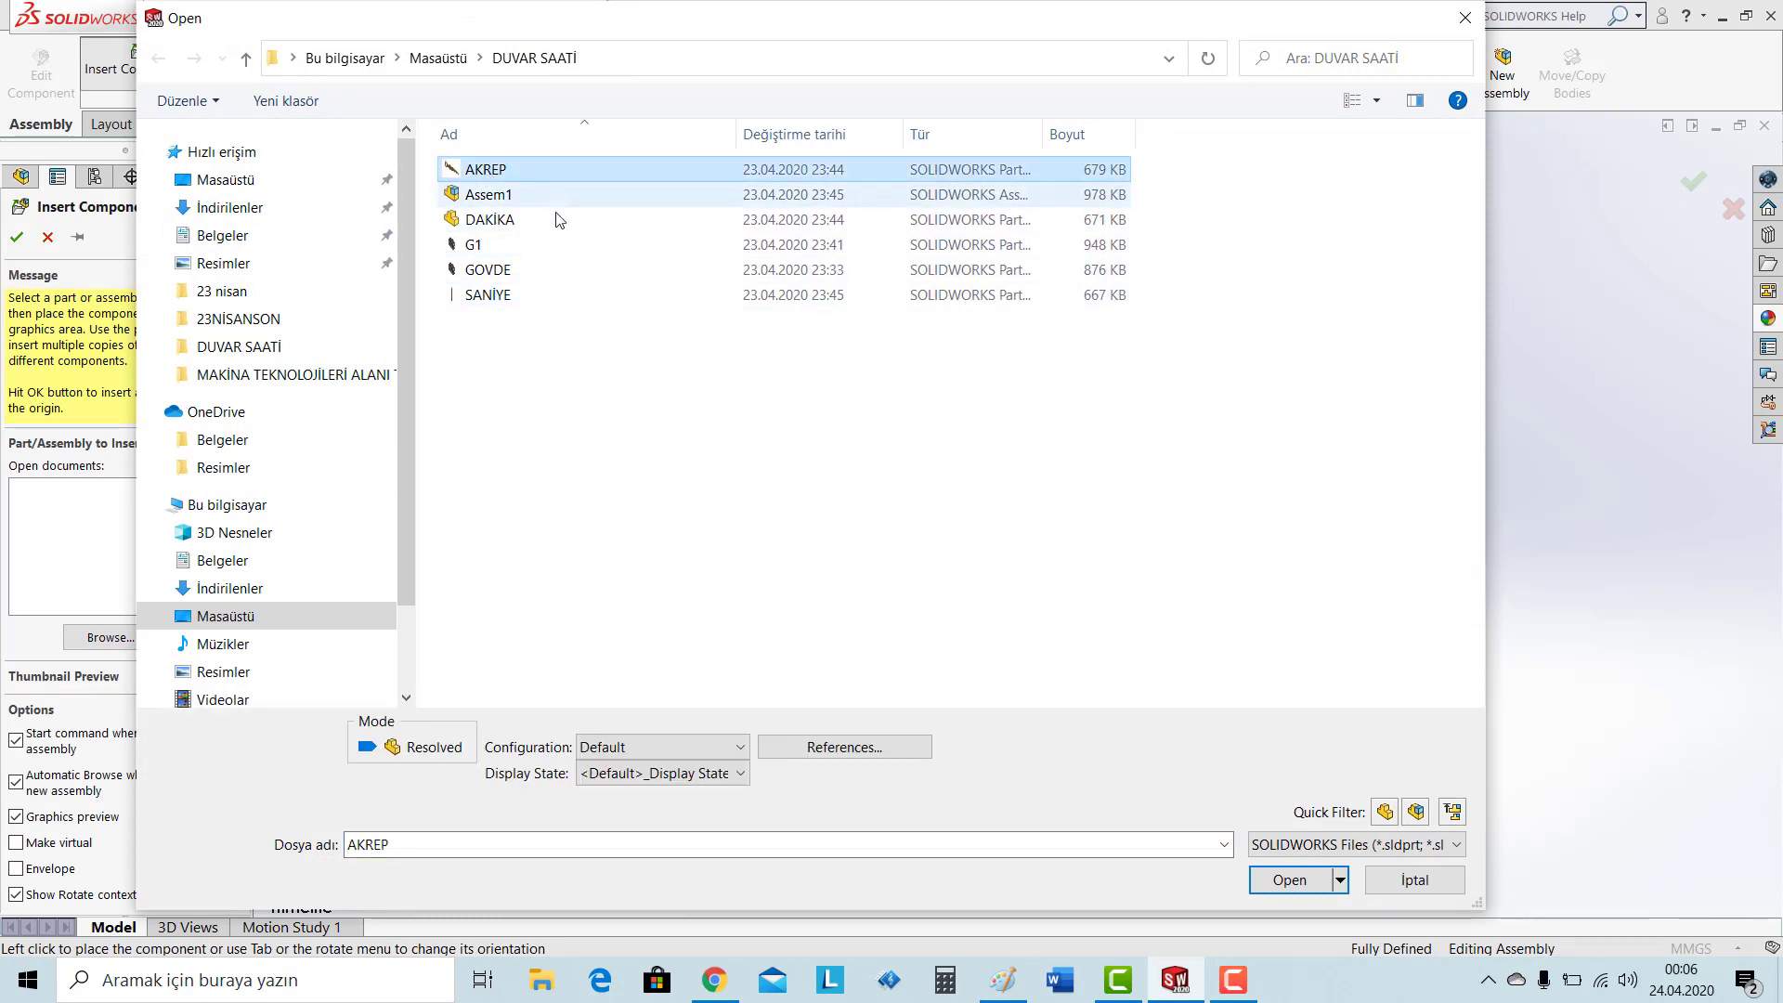
ctrl+click(503, 223)
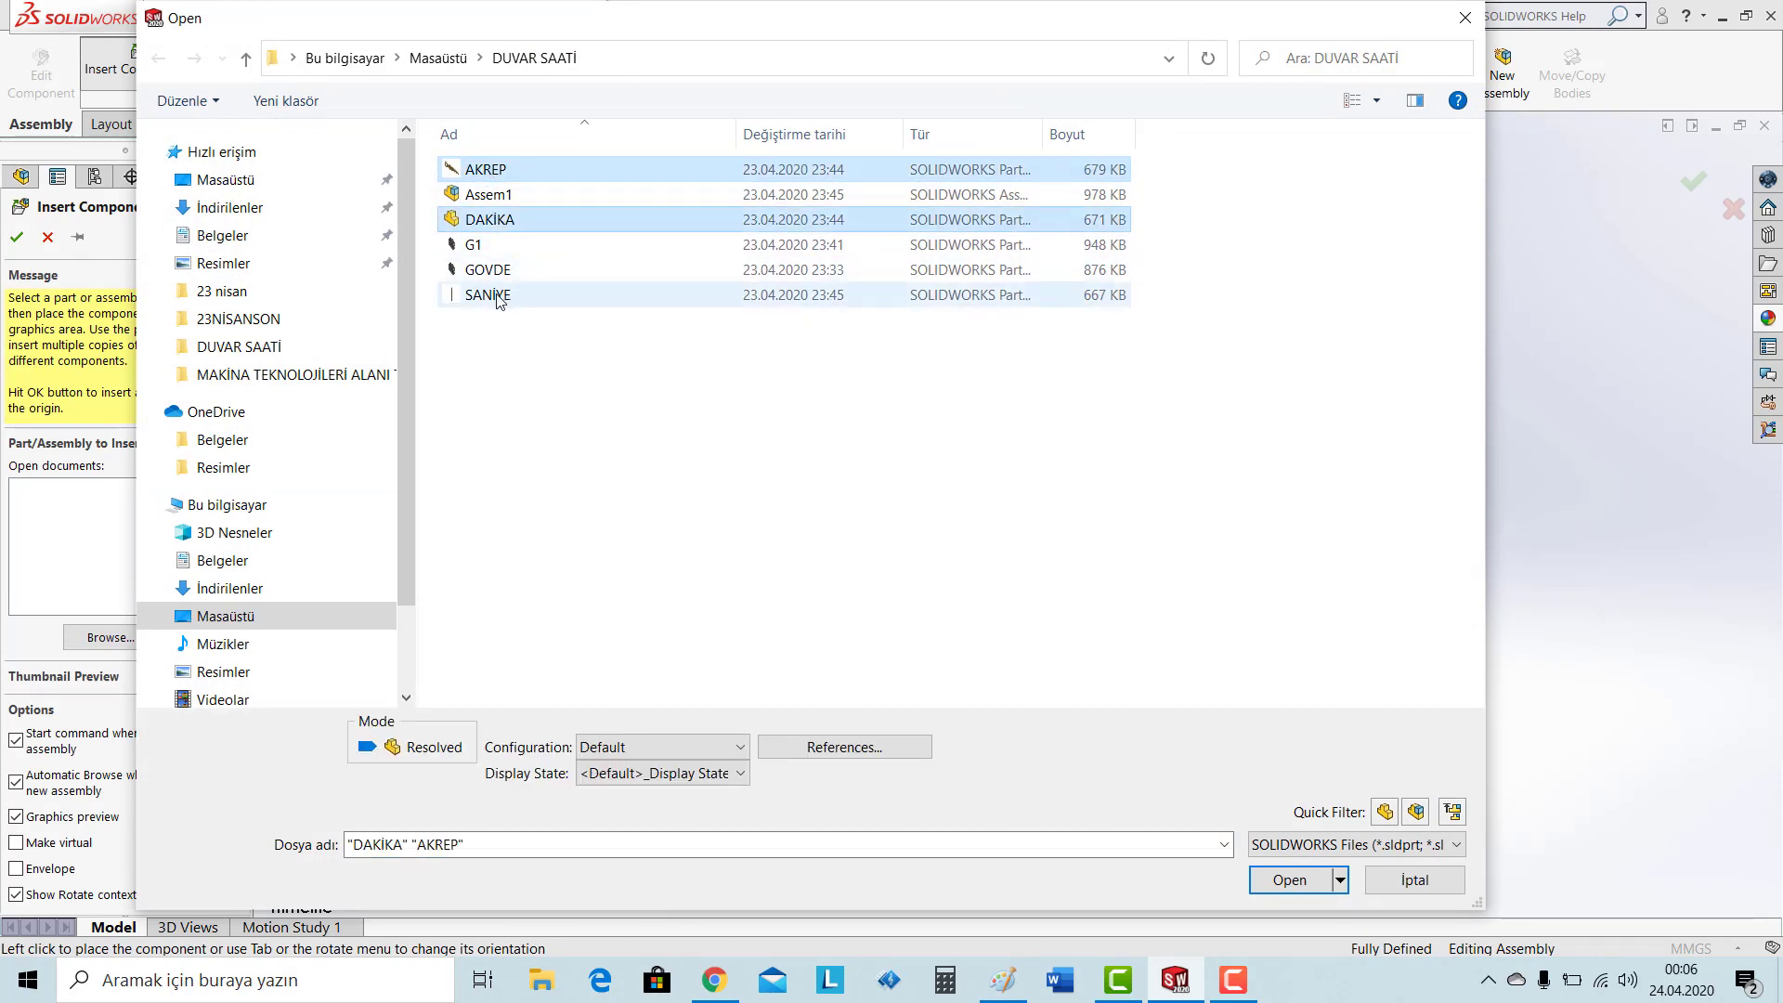
ctrl+click(508, 297)
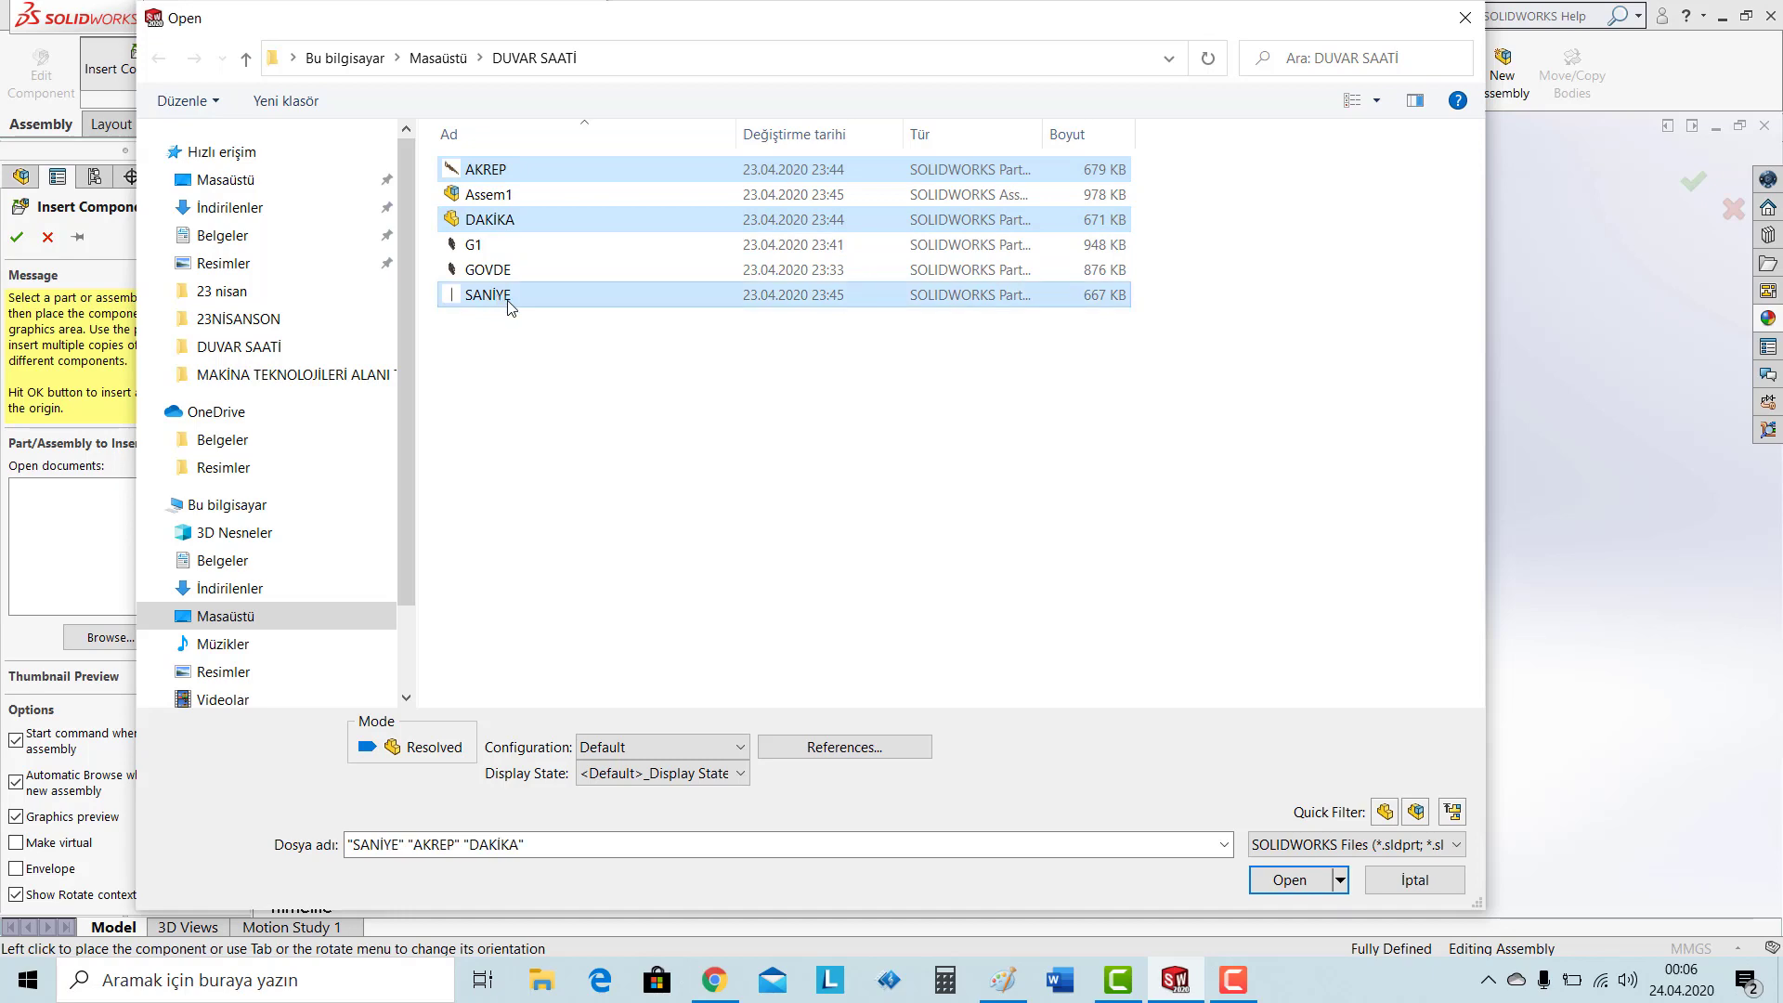
click(1291, 882)
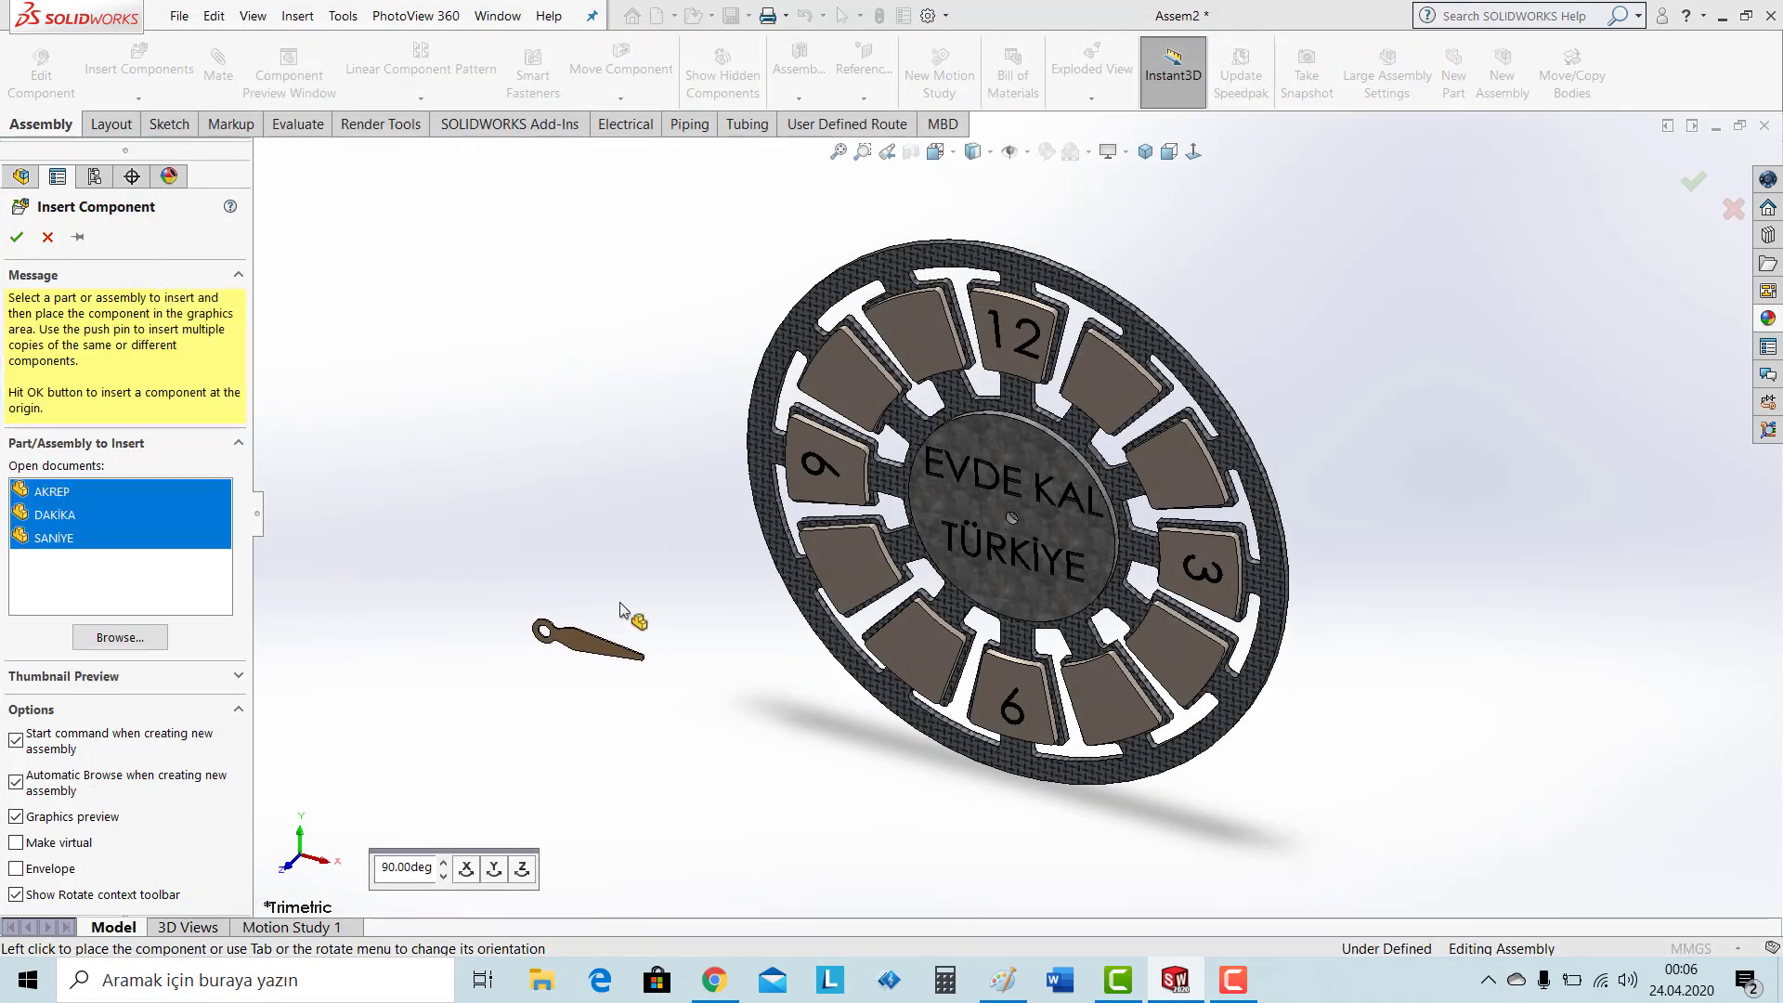
Place the AKREP, DAKİKA and SANİYE hands beside the dial.
click(687, 583)
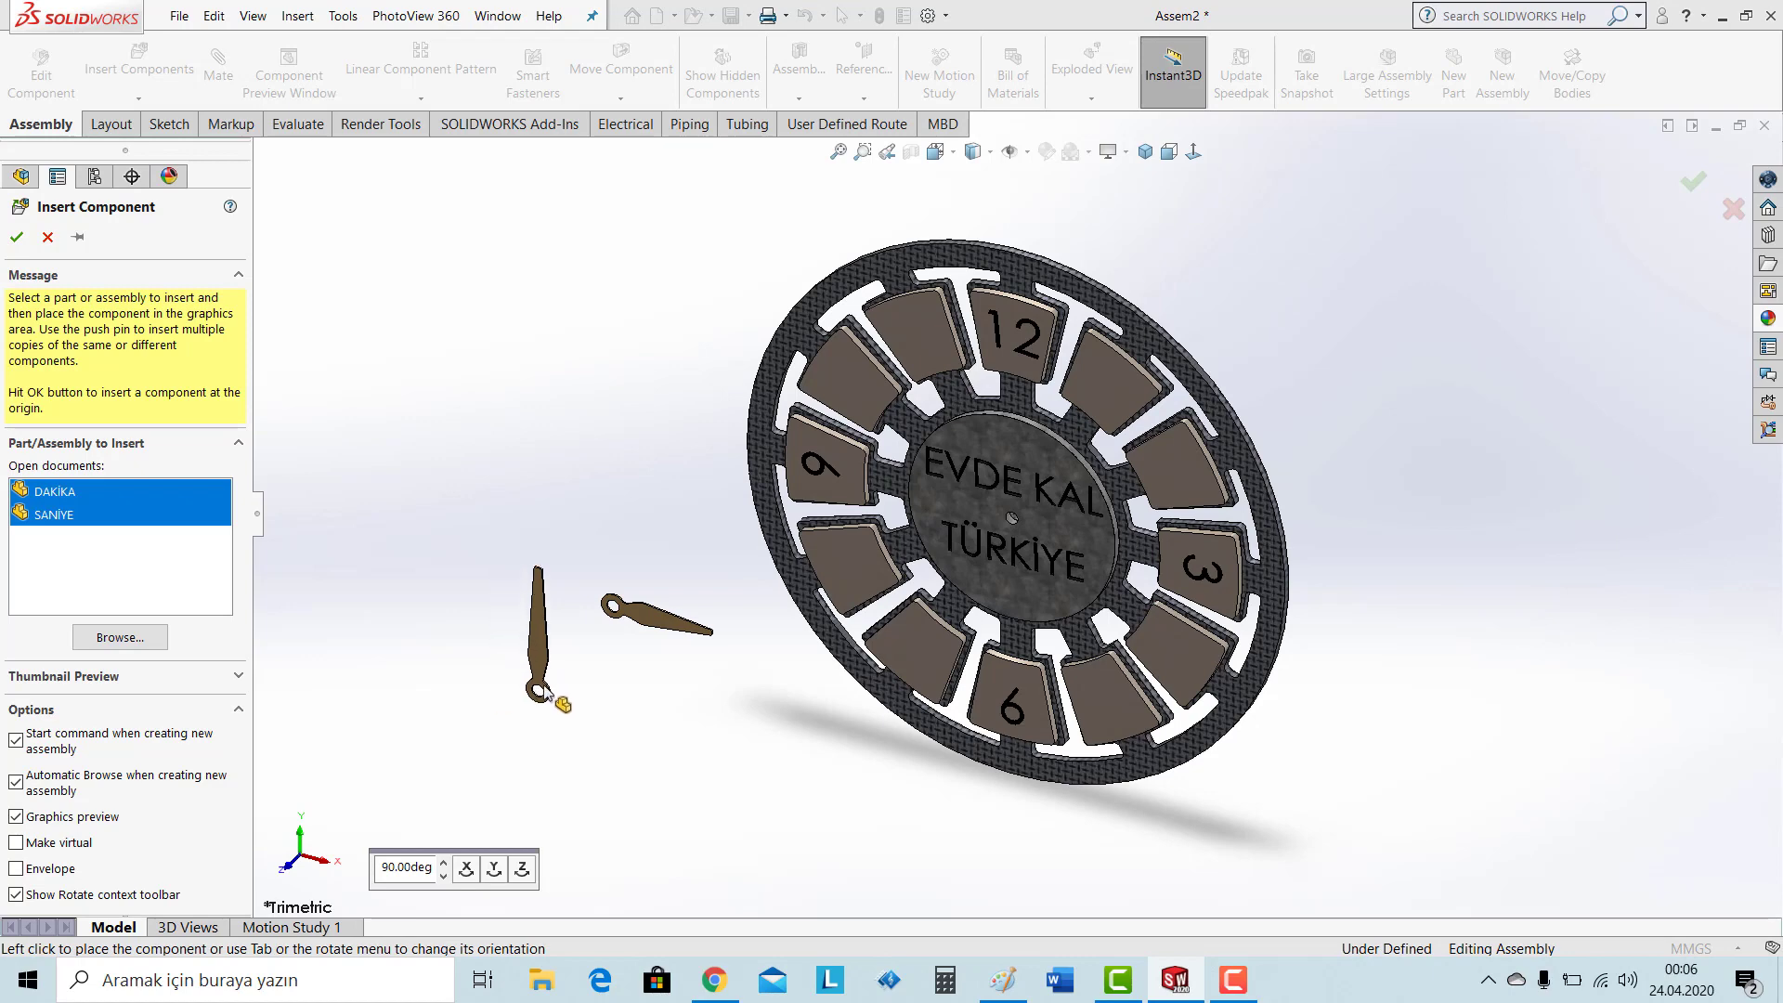
click(547, 692)
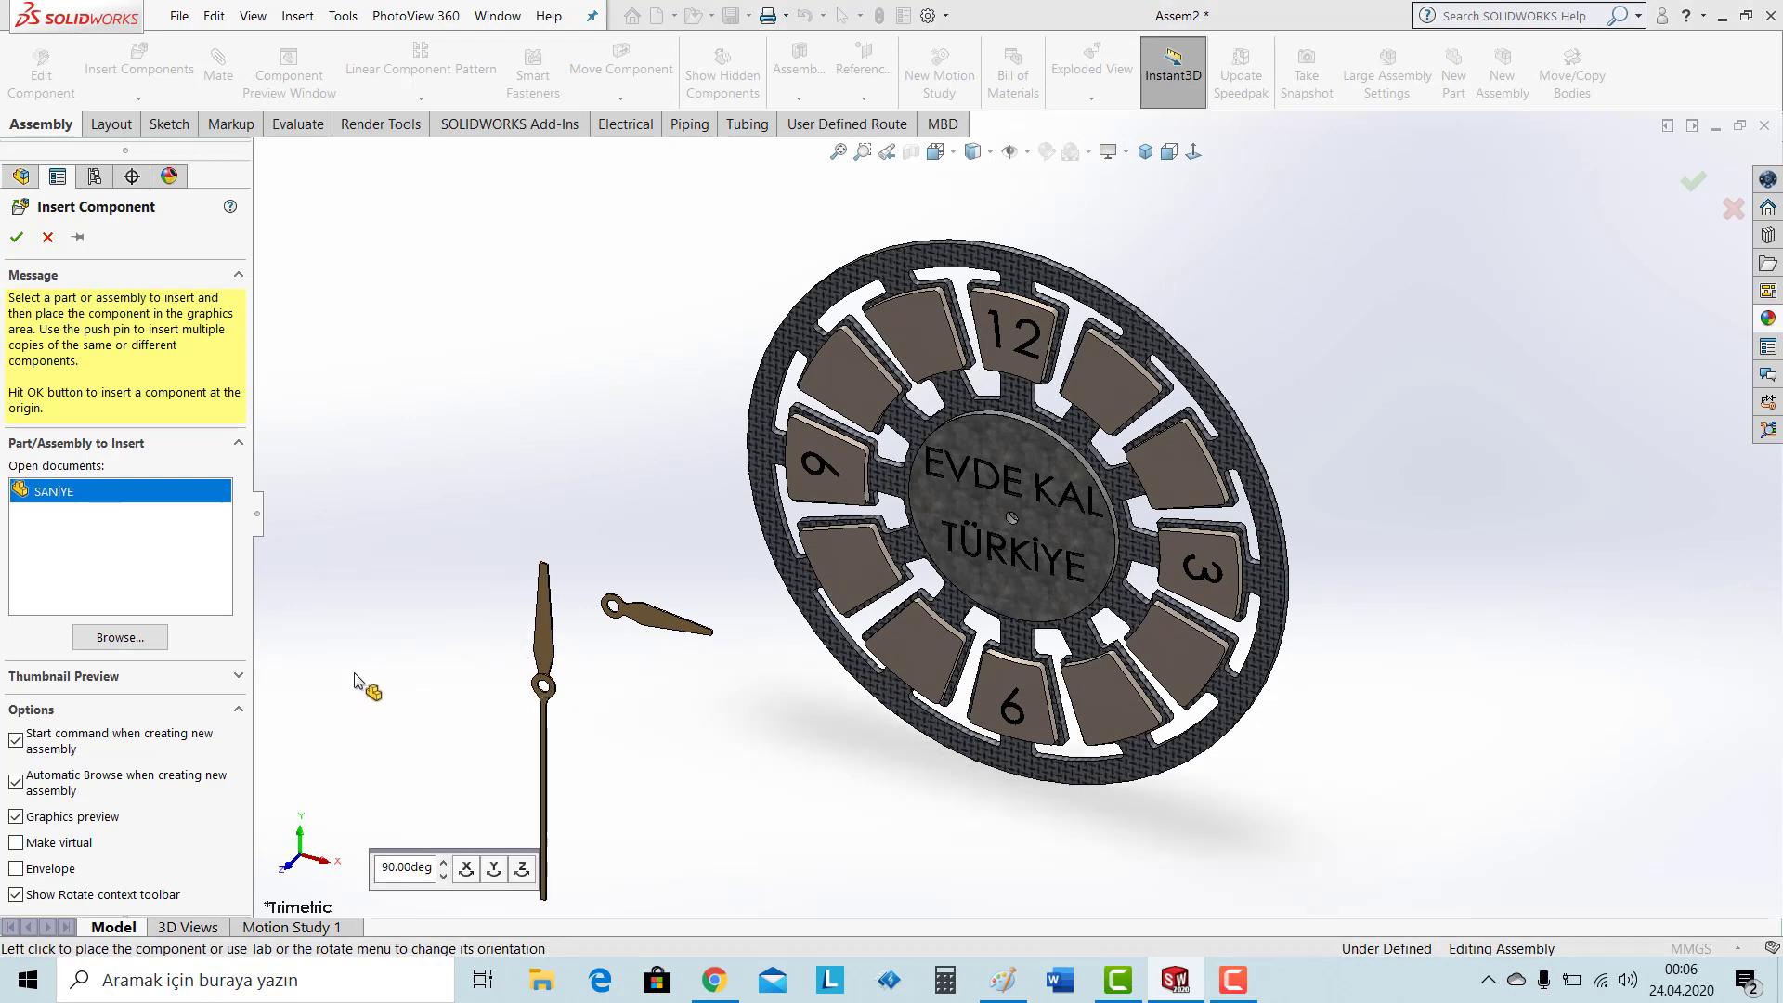
click(400, 661)
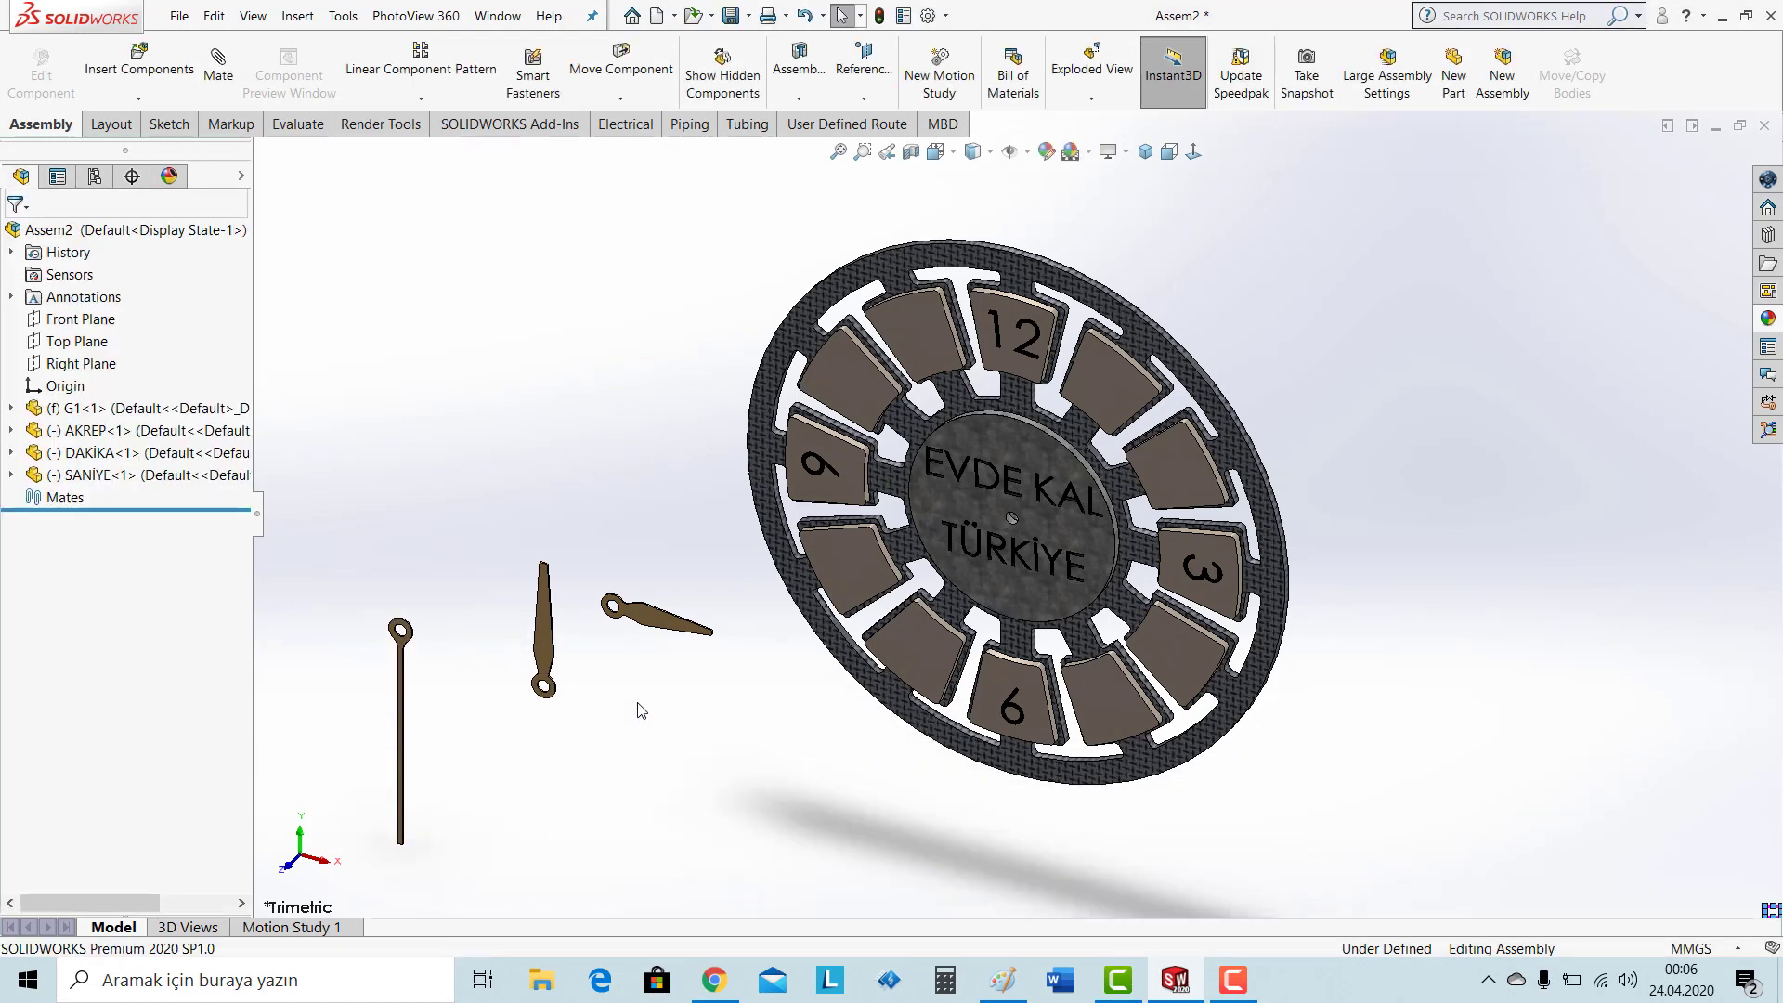
Drag the AKREP hour hand closer to the dial.
scroll(929, 636, down, 4)
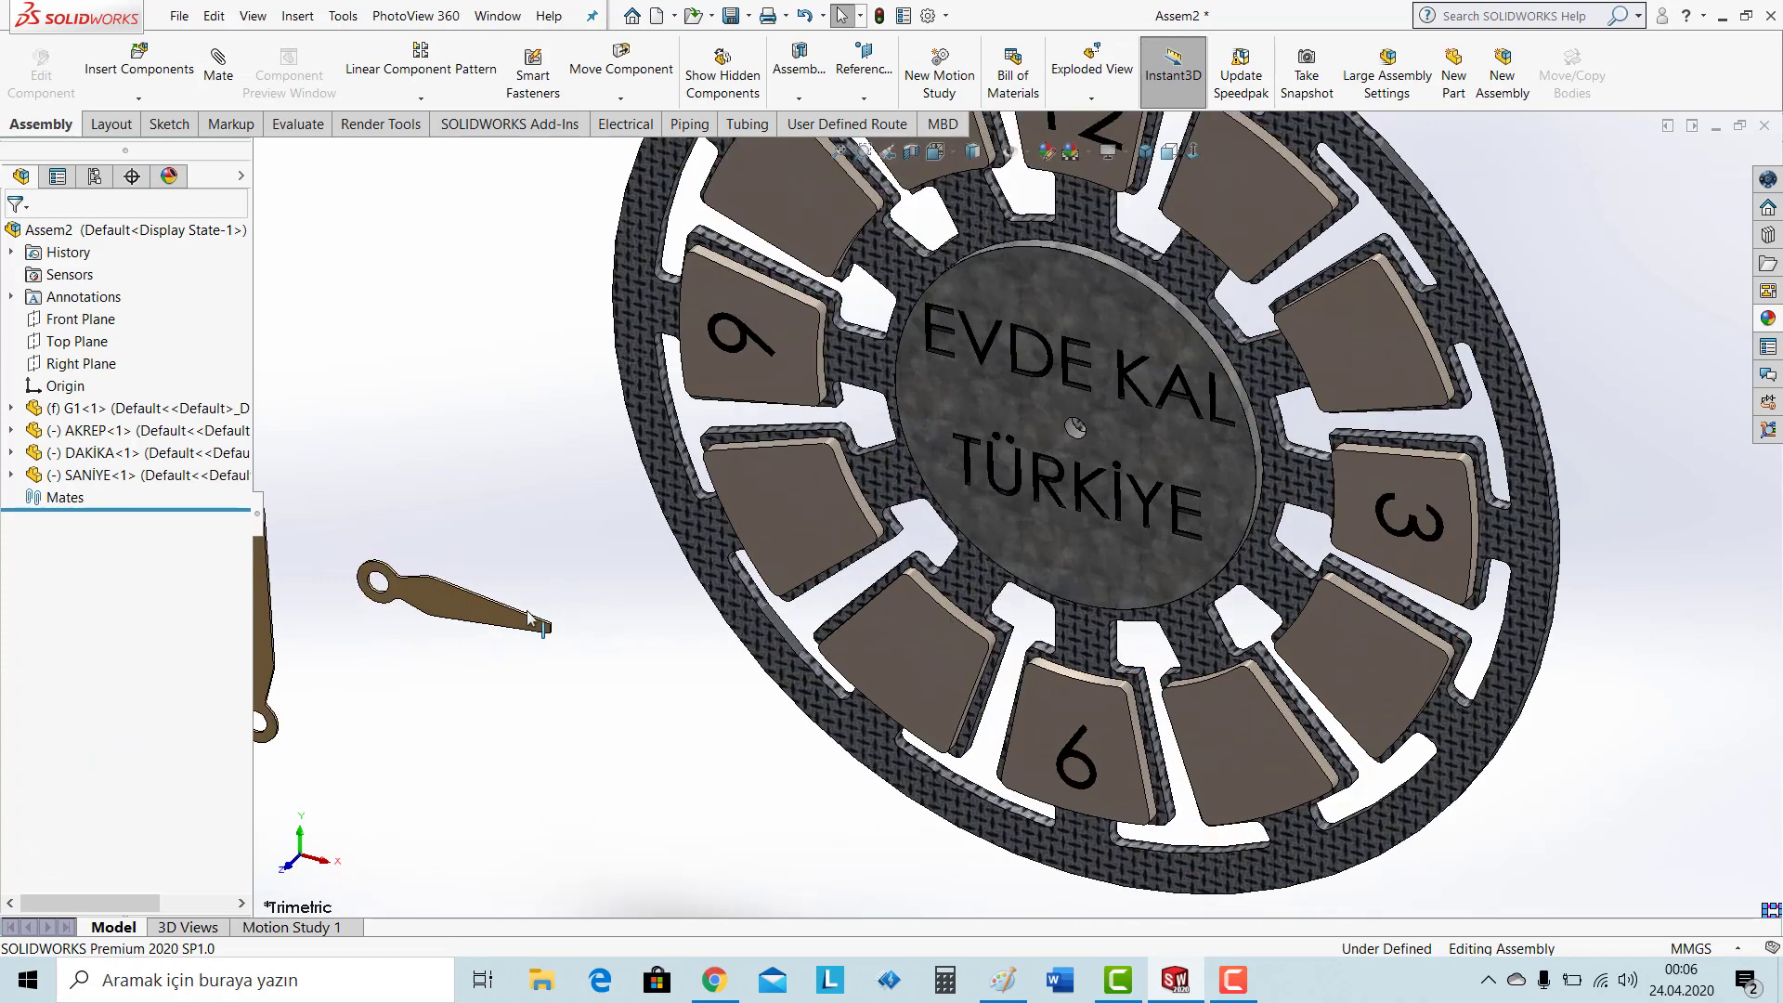
drag(460, 608, 570, 502)
key(Escape)
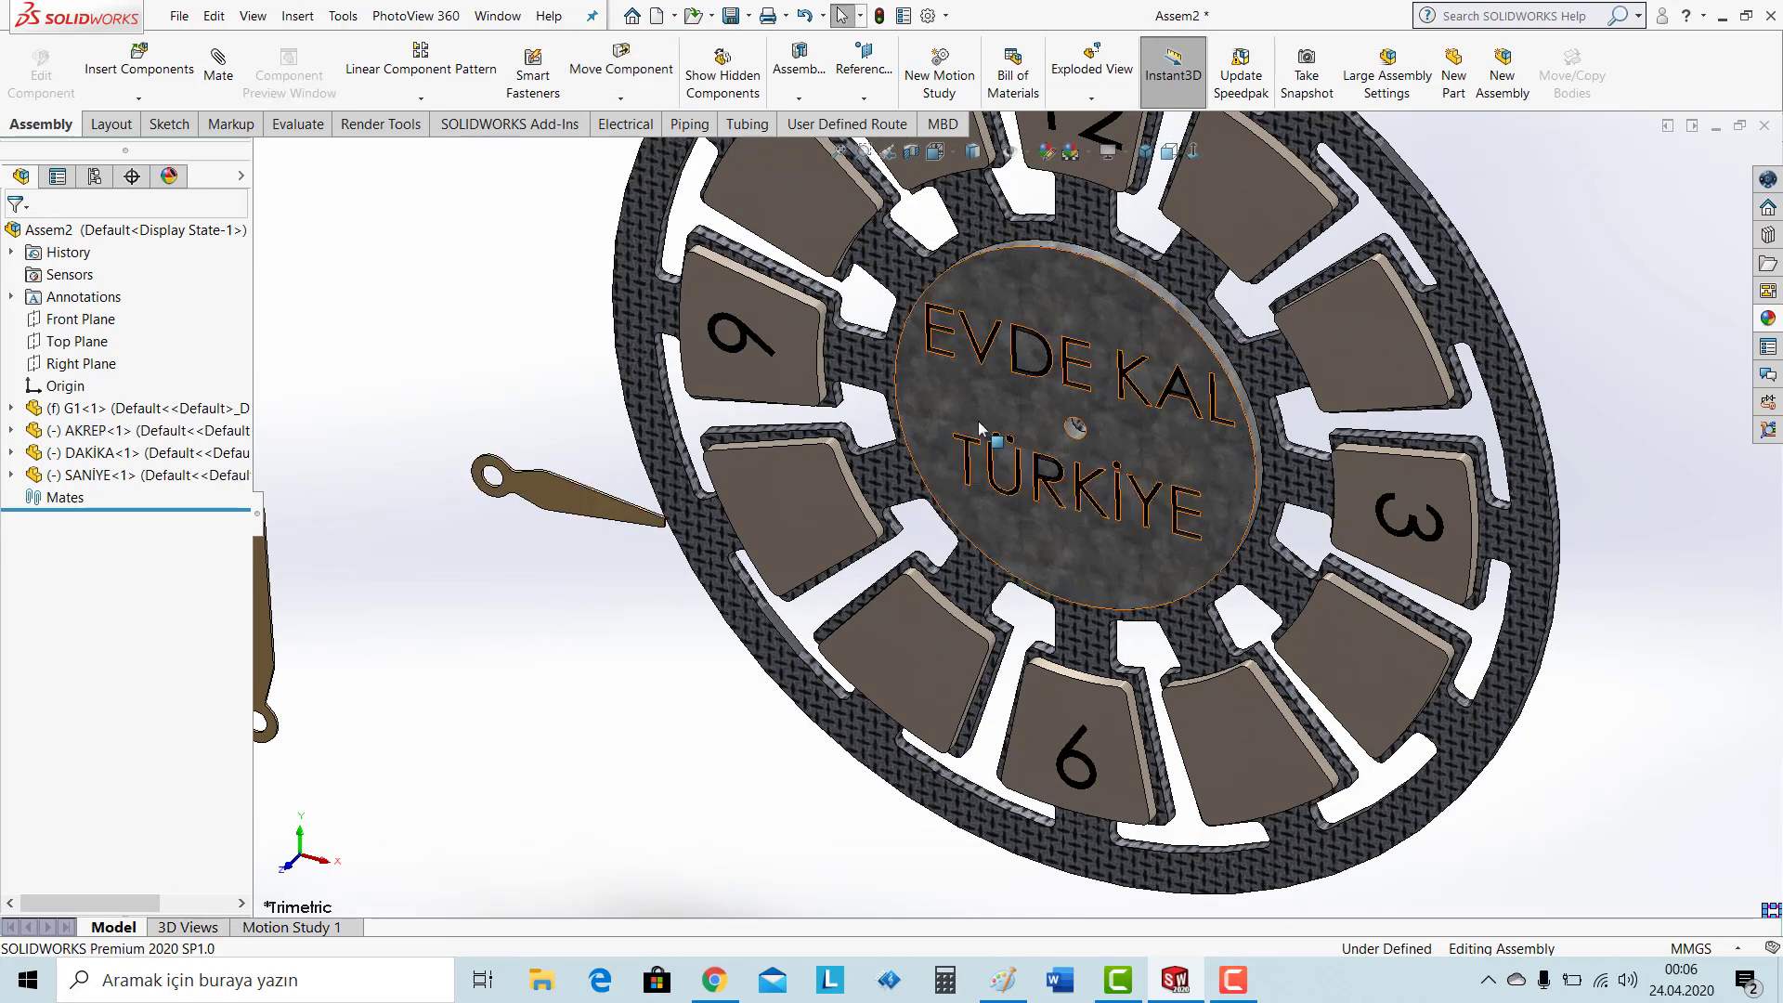
scroll(1052, 408, down, 2)
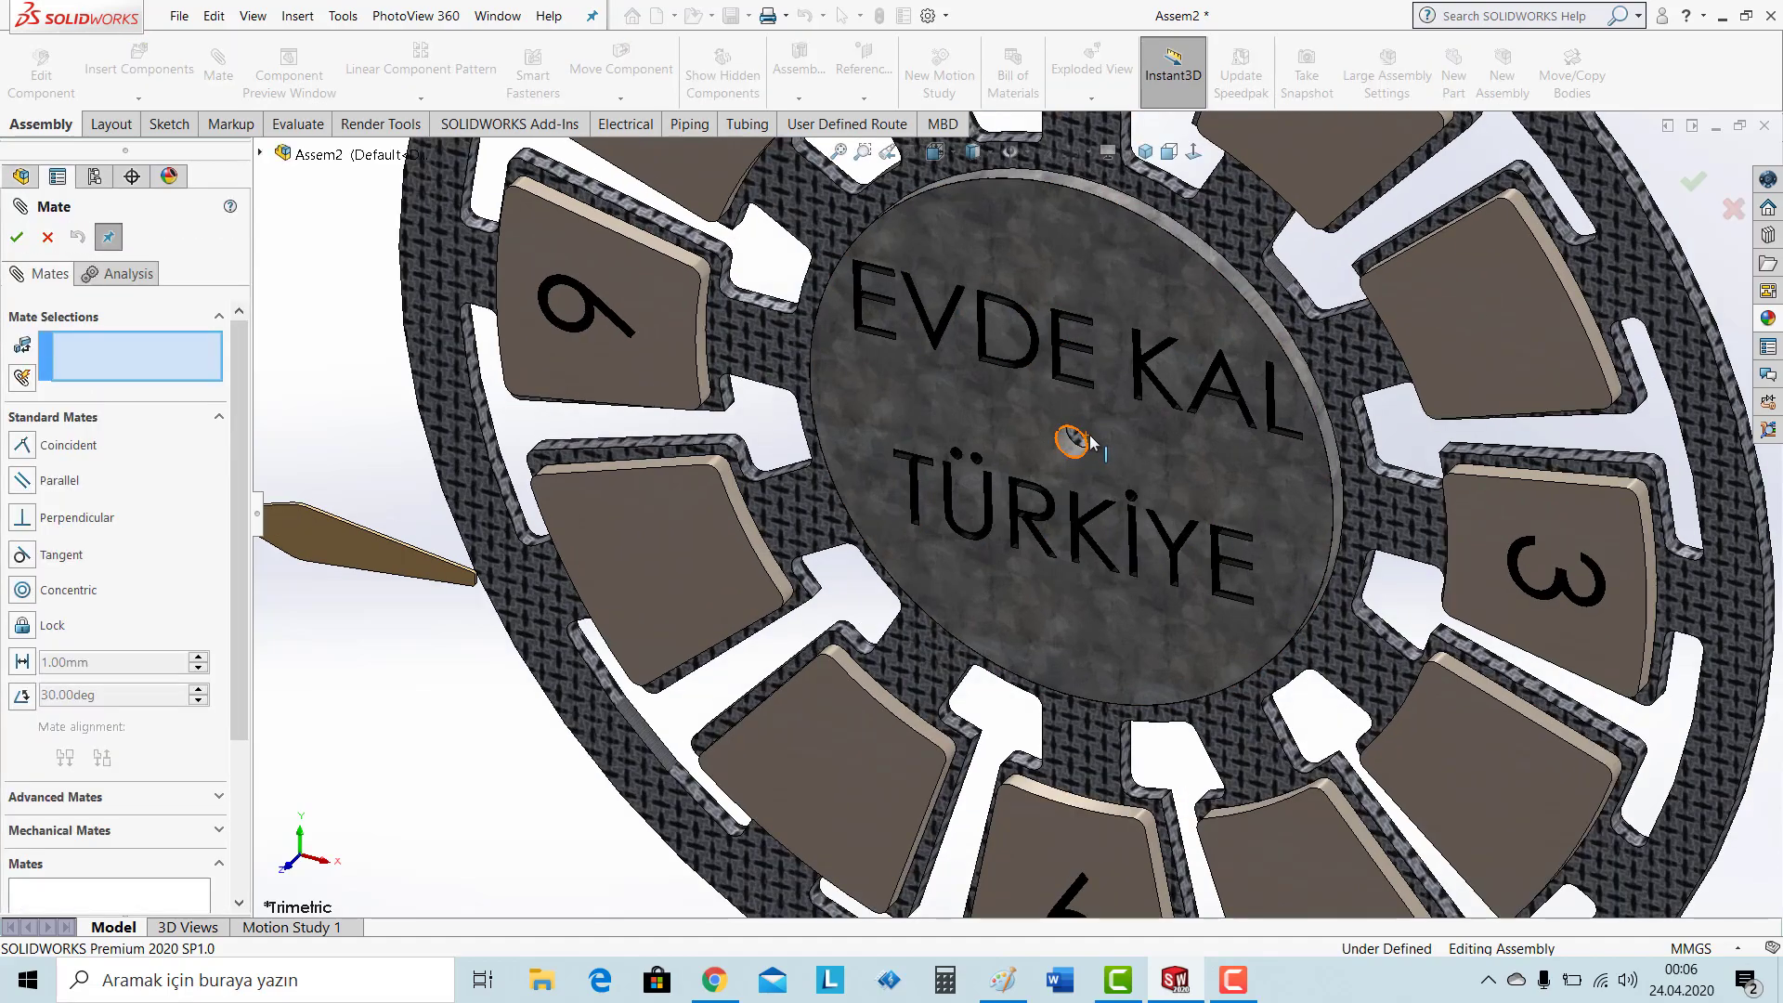
scroll(1063, 496, down, 5)
Mate the dial's centre hole concentric with the AKREP hand's ring hole.
click(1039, 489)
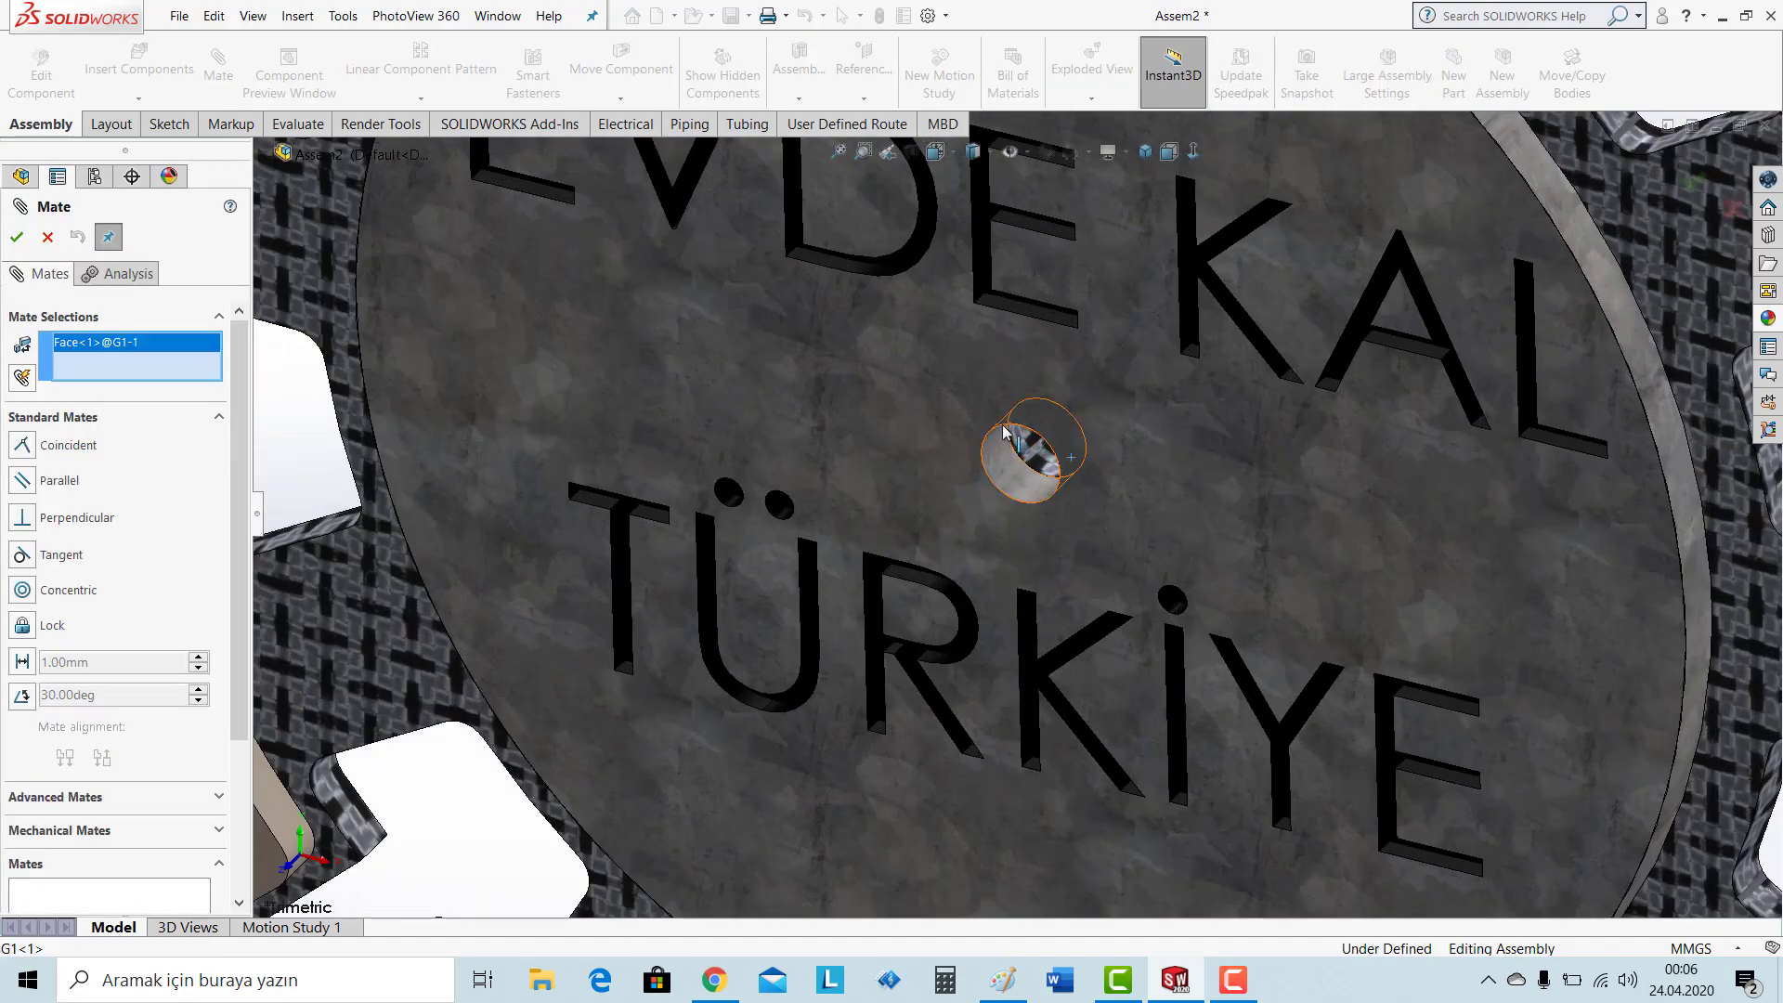
scroll(1035, 492, up, 5)
scroll(518, 539, down, 3)
scroll(516, 595, down, 2)
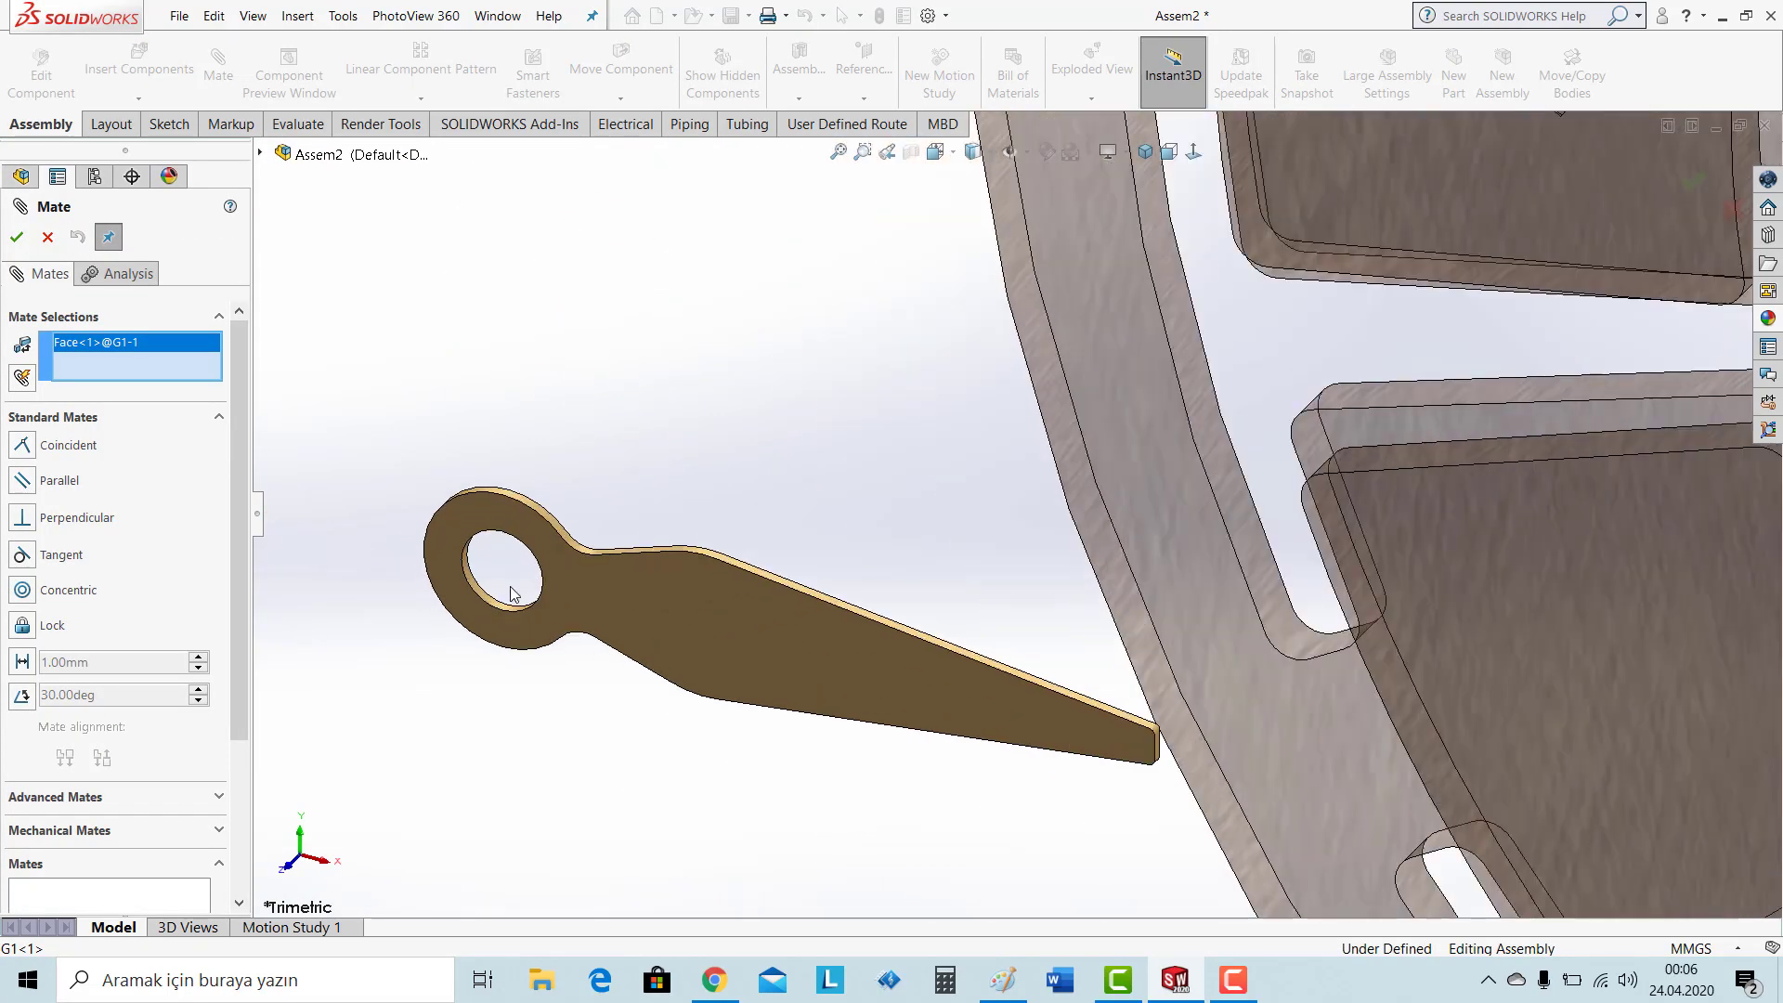
scroll(647, 583, down, 3)
click(690, 583)
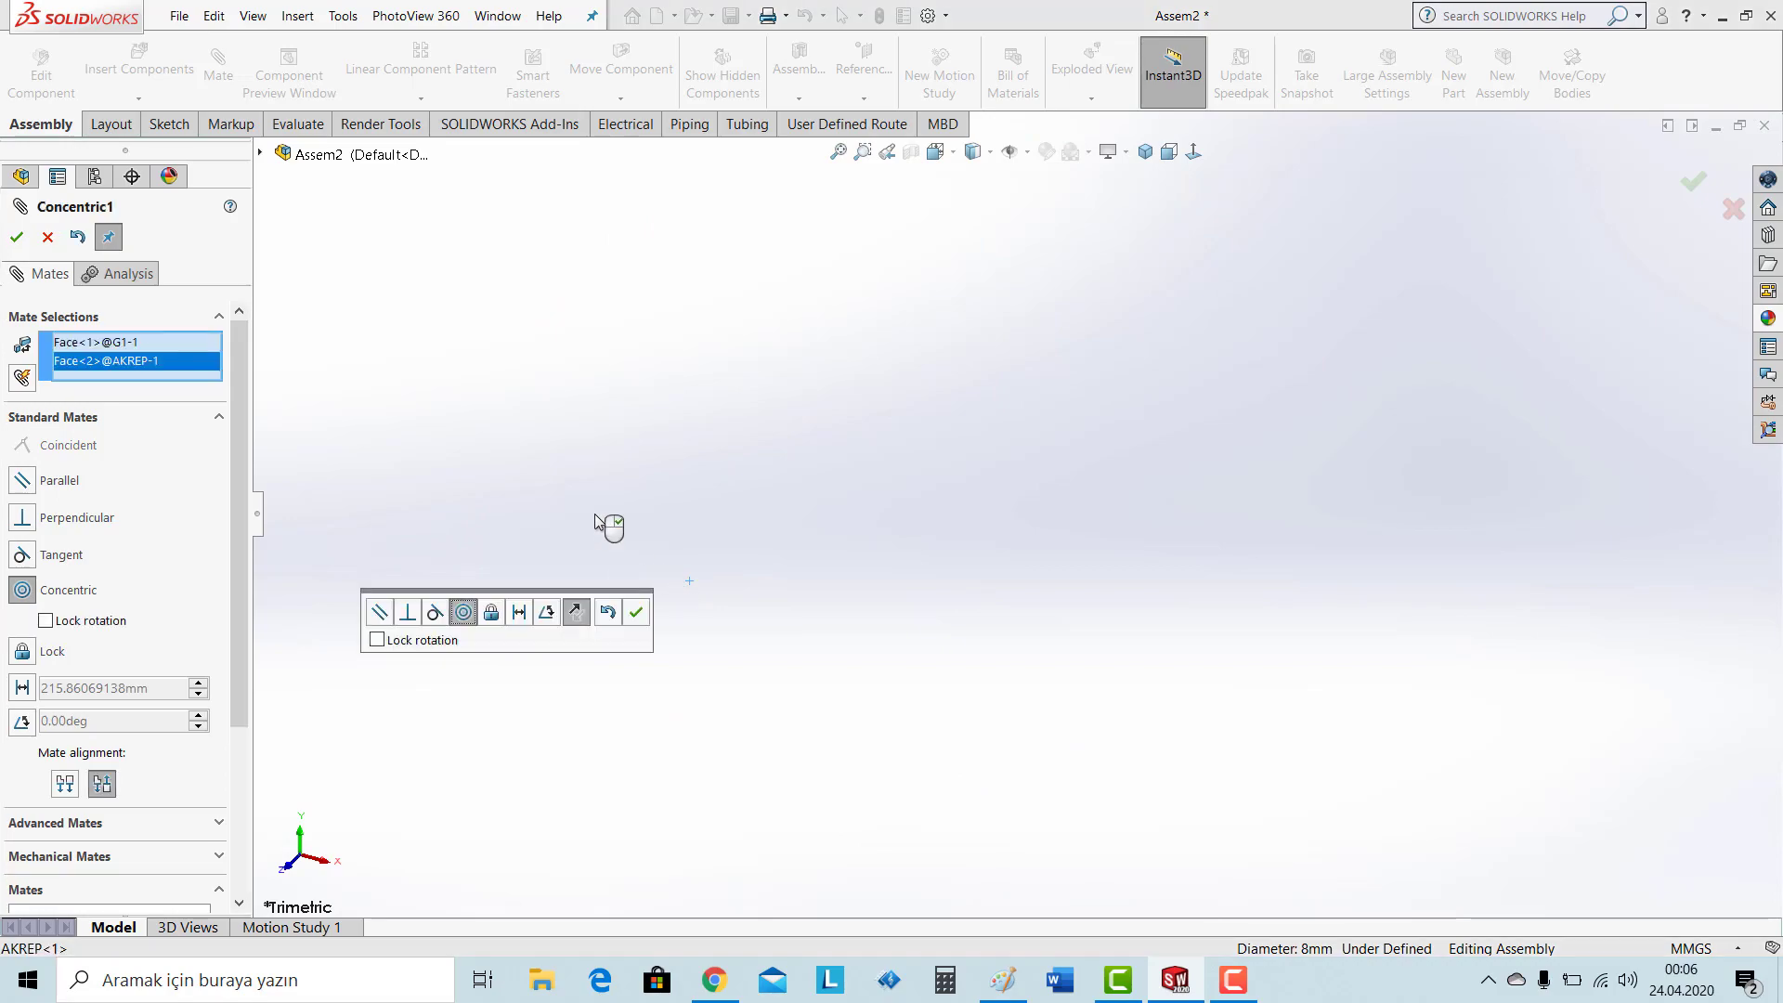
click(625, 608)
Swing the AKREP hand around the hub to check it rotates.
scroll(692, 351, up, 2)
scroll(685, 347, up, 2)
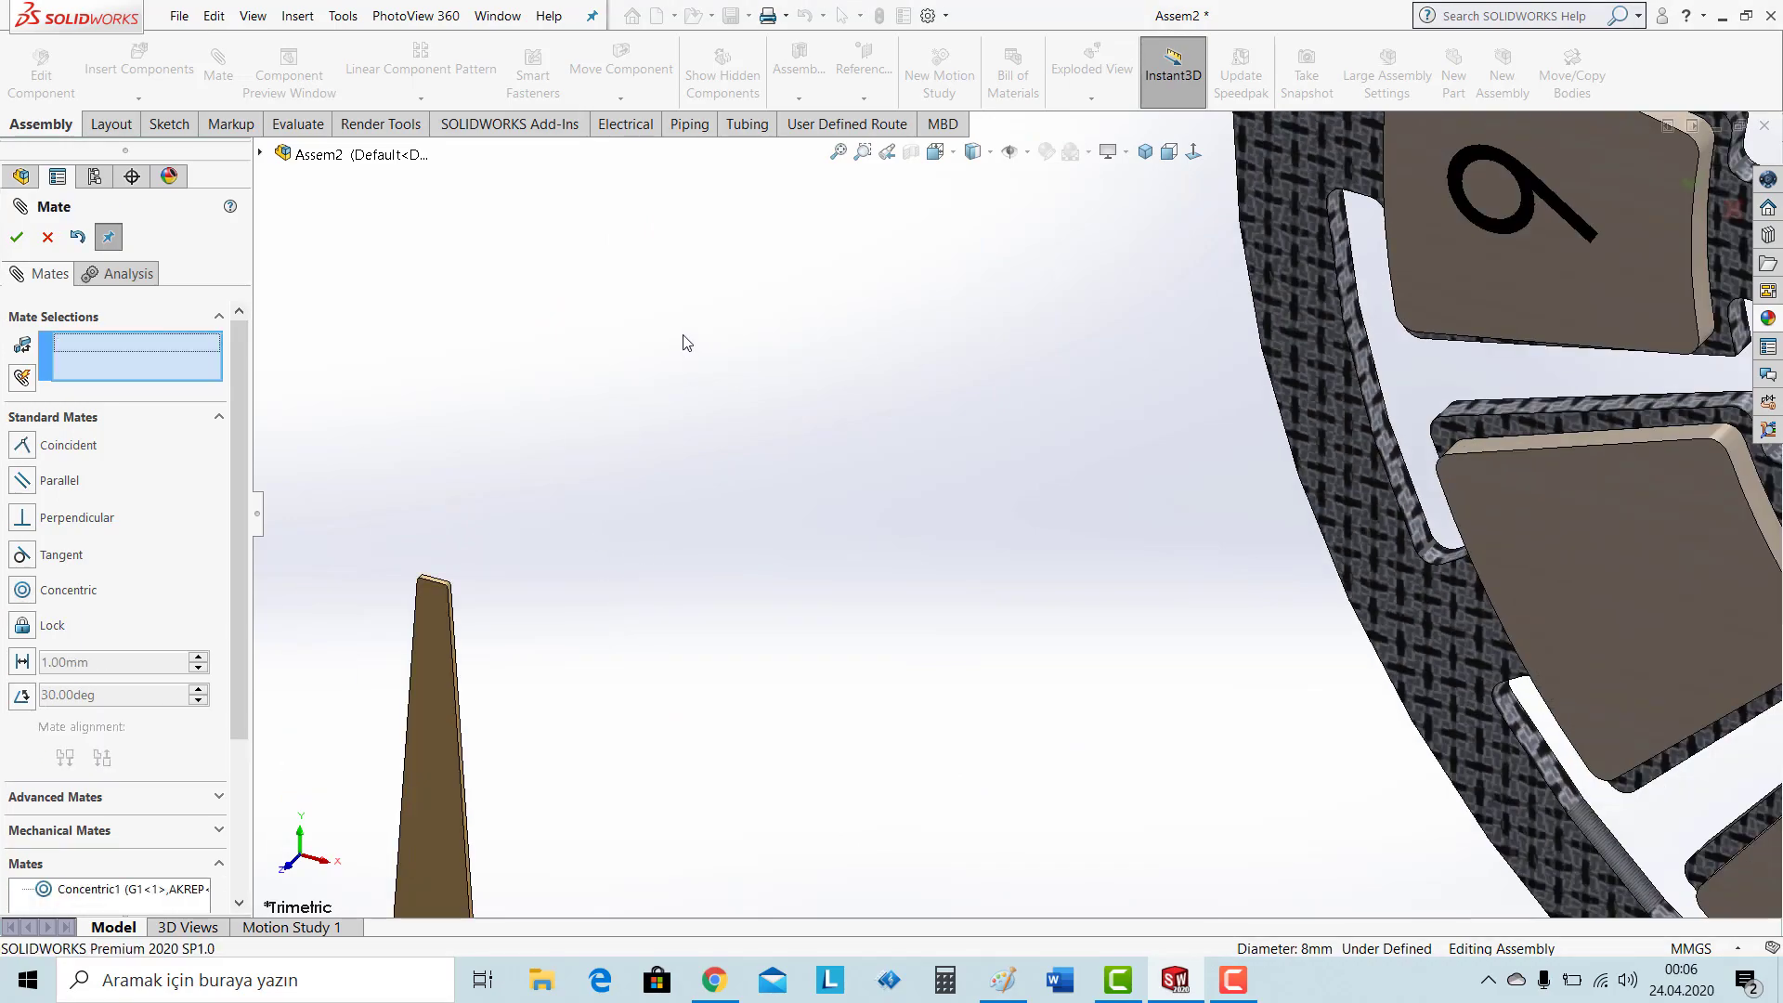
scroll(685, 339, up, 2)
scroll(685, 339, up, 1)
scroll(1407, 404, down, 3)
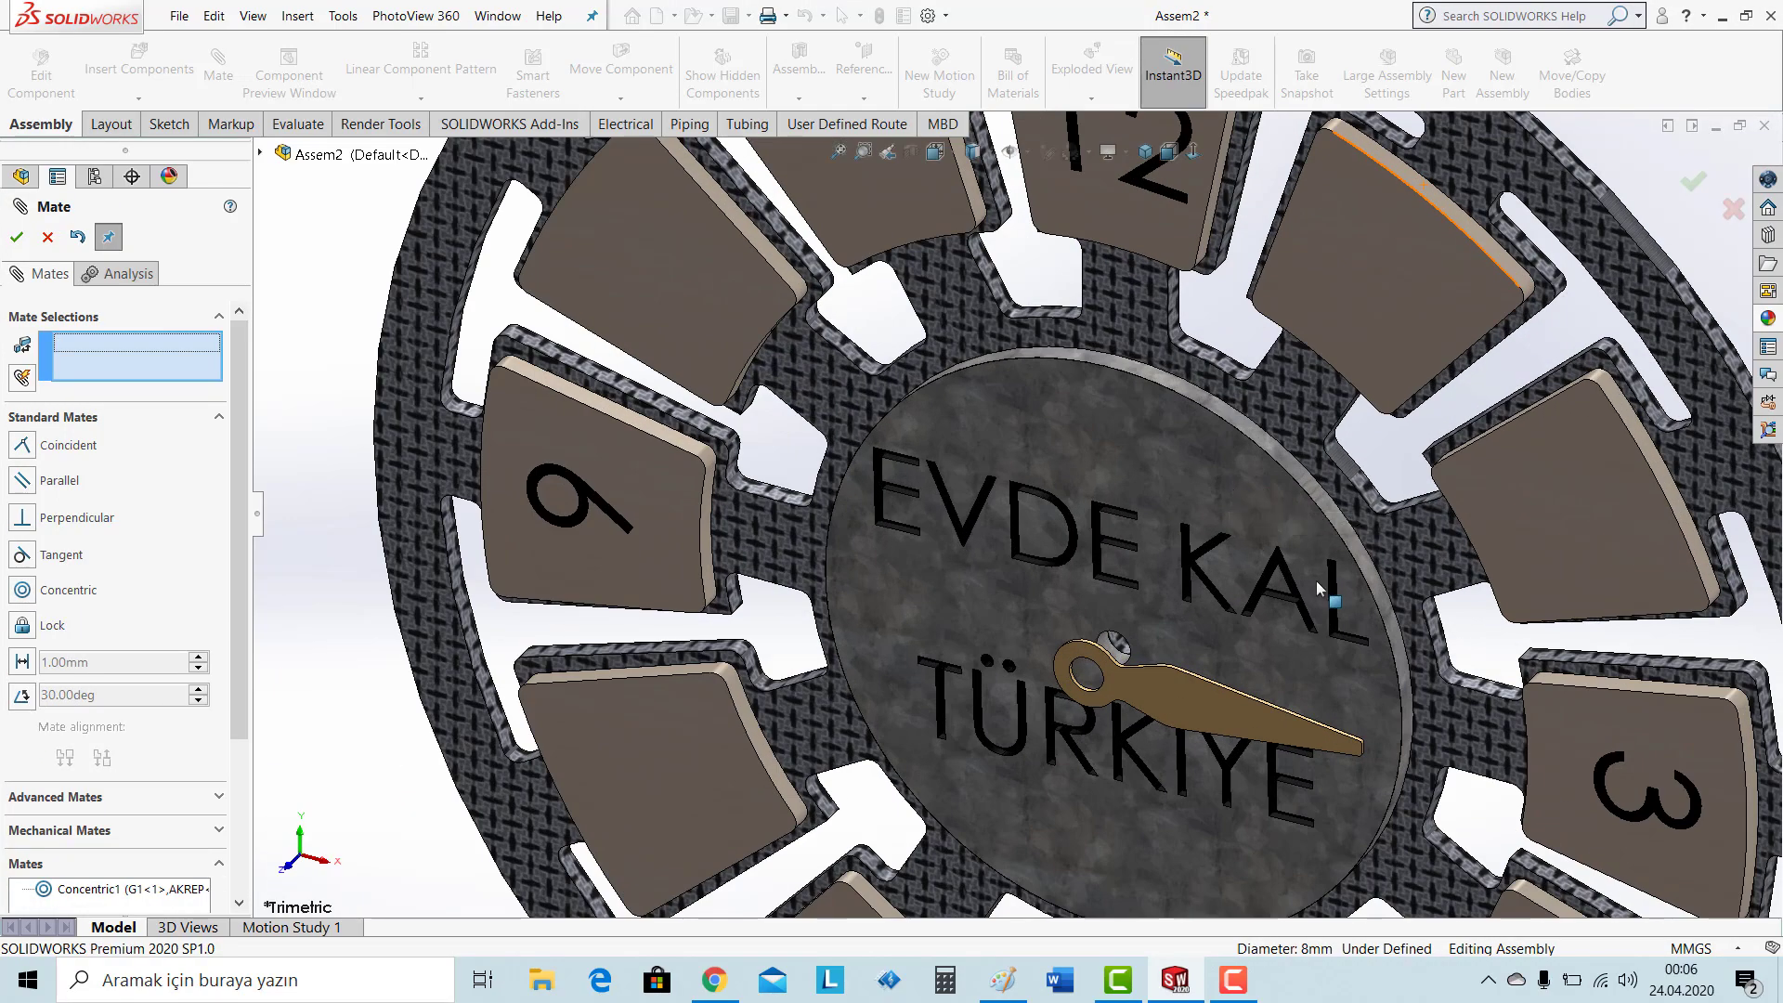
scroll(1319, 586, up, 1)
scroll(1273, 588, up, 2)
scroll(1162, 572, up, 2)
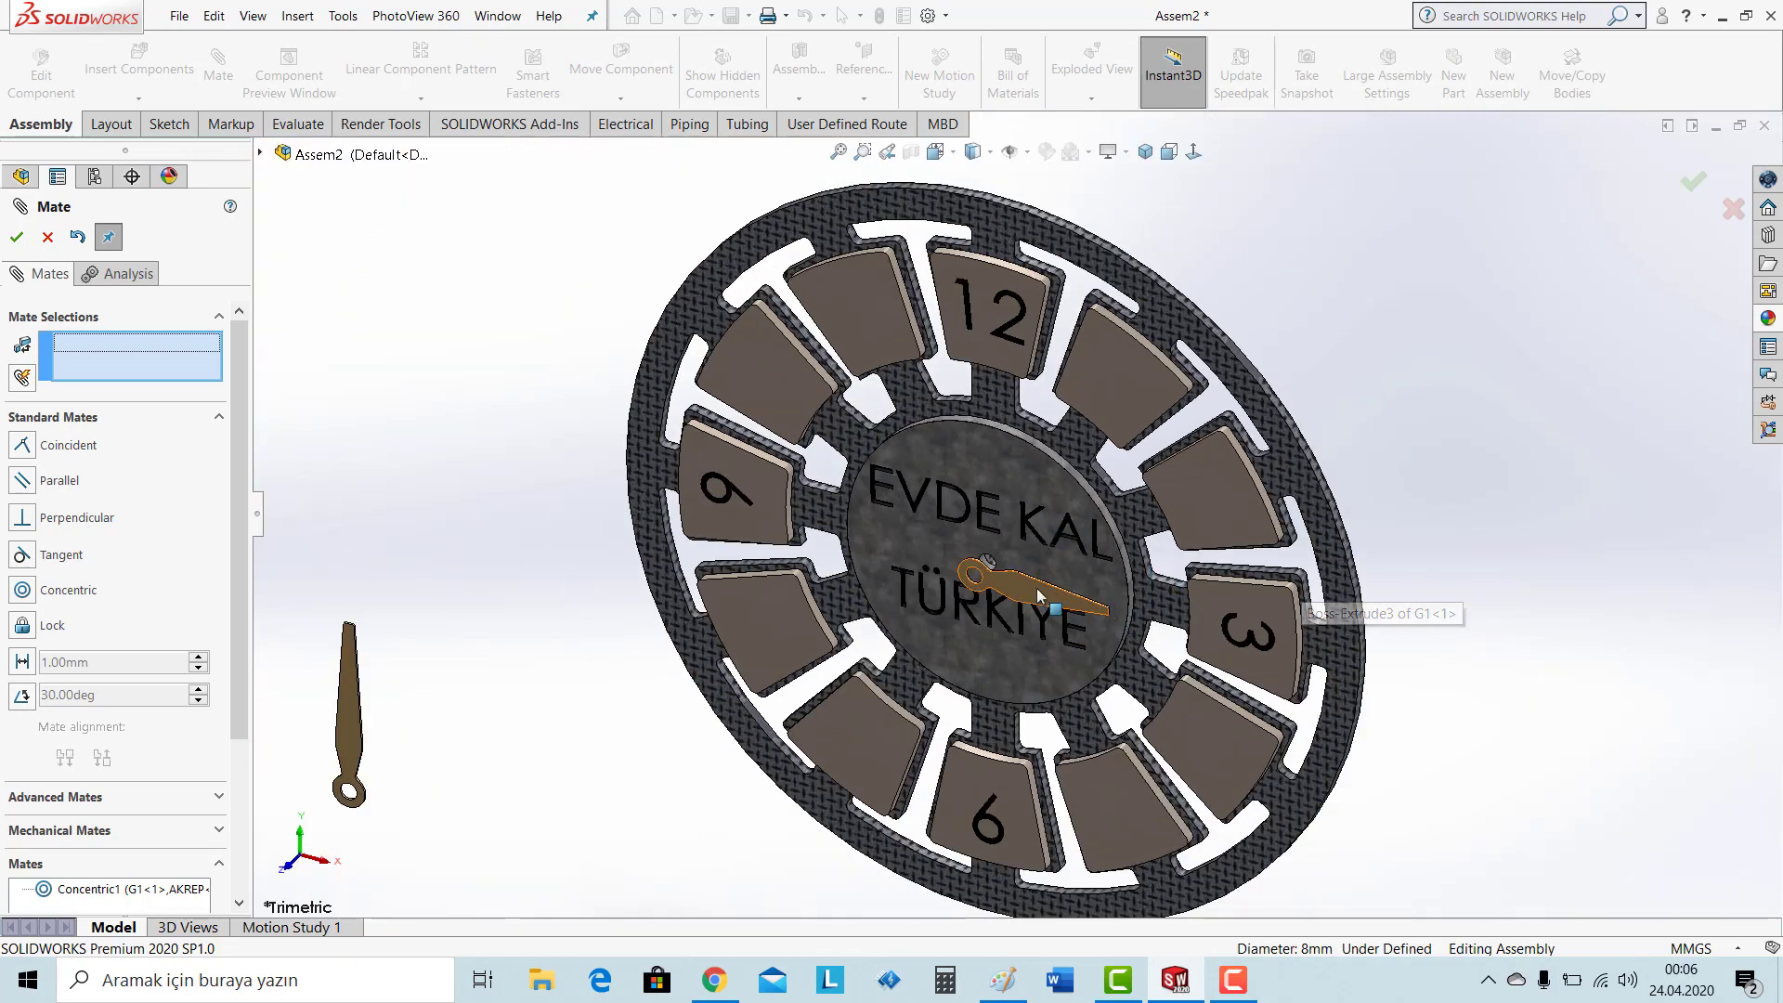
drag(1038, 595, 898, 706)
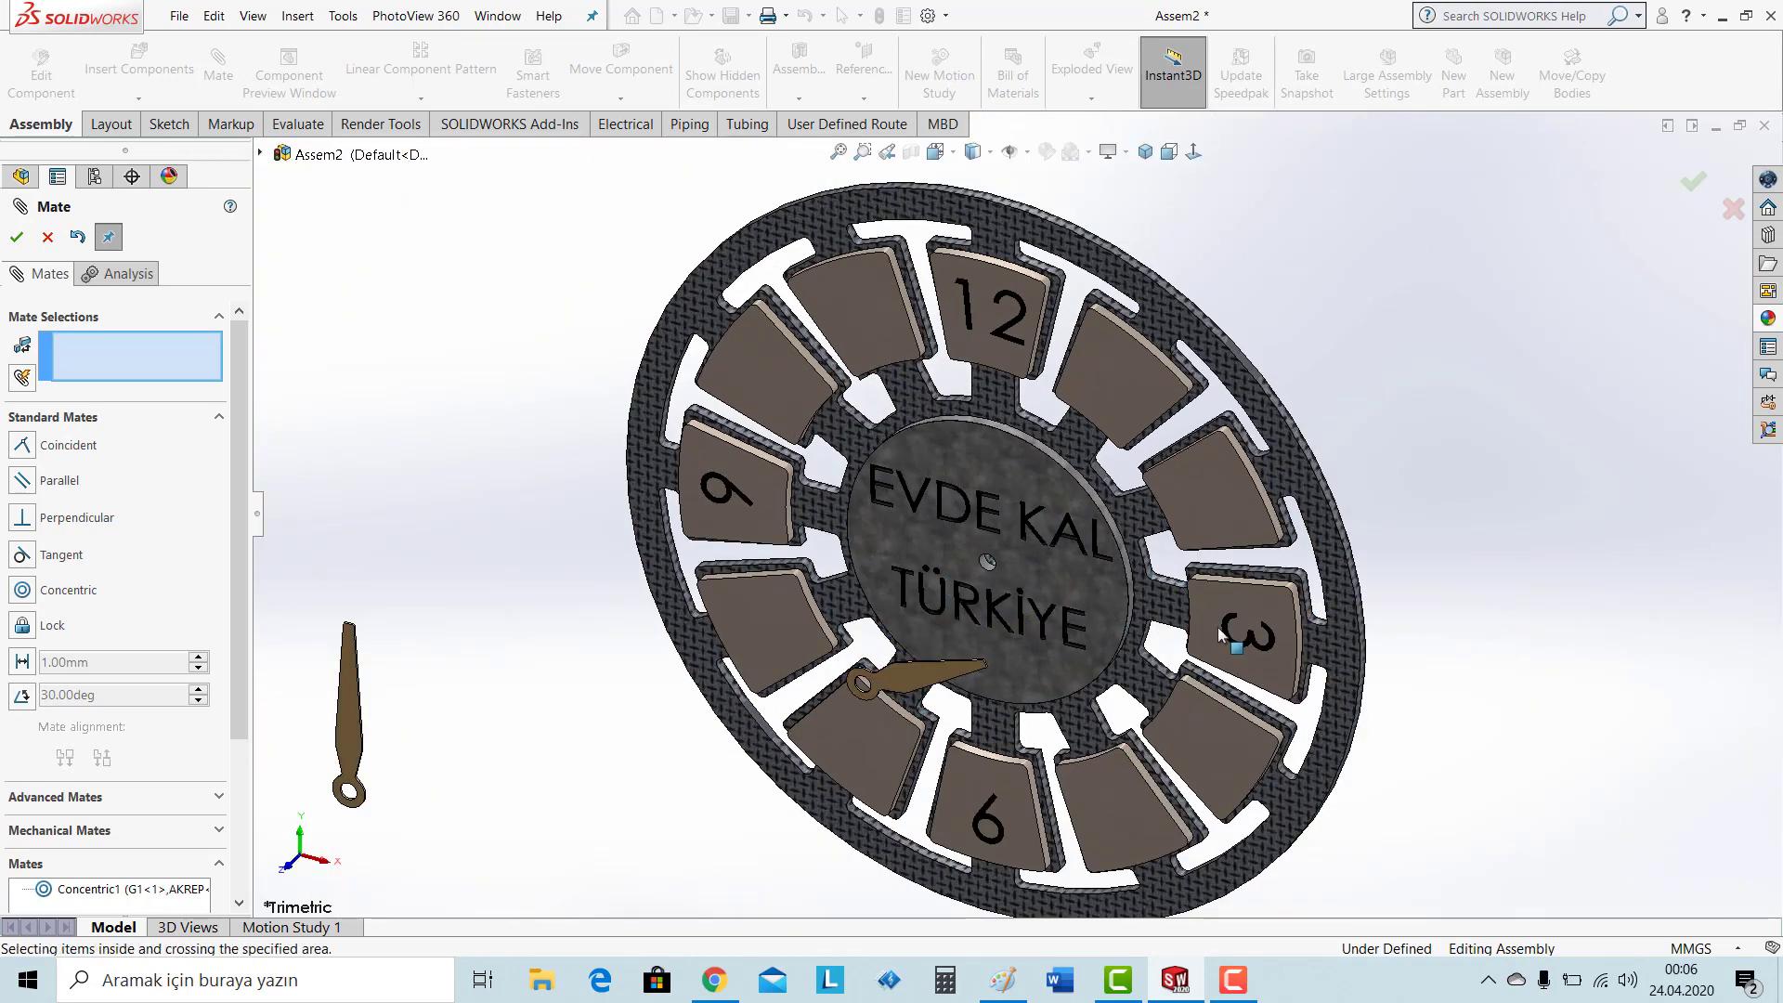
Add a 0.2 mm distance mate between the dial's central disk face and the AKREP face.
click(1022, 603)
middle_drag(1021, 604, 1170, 595)
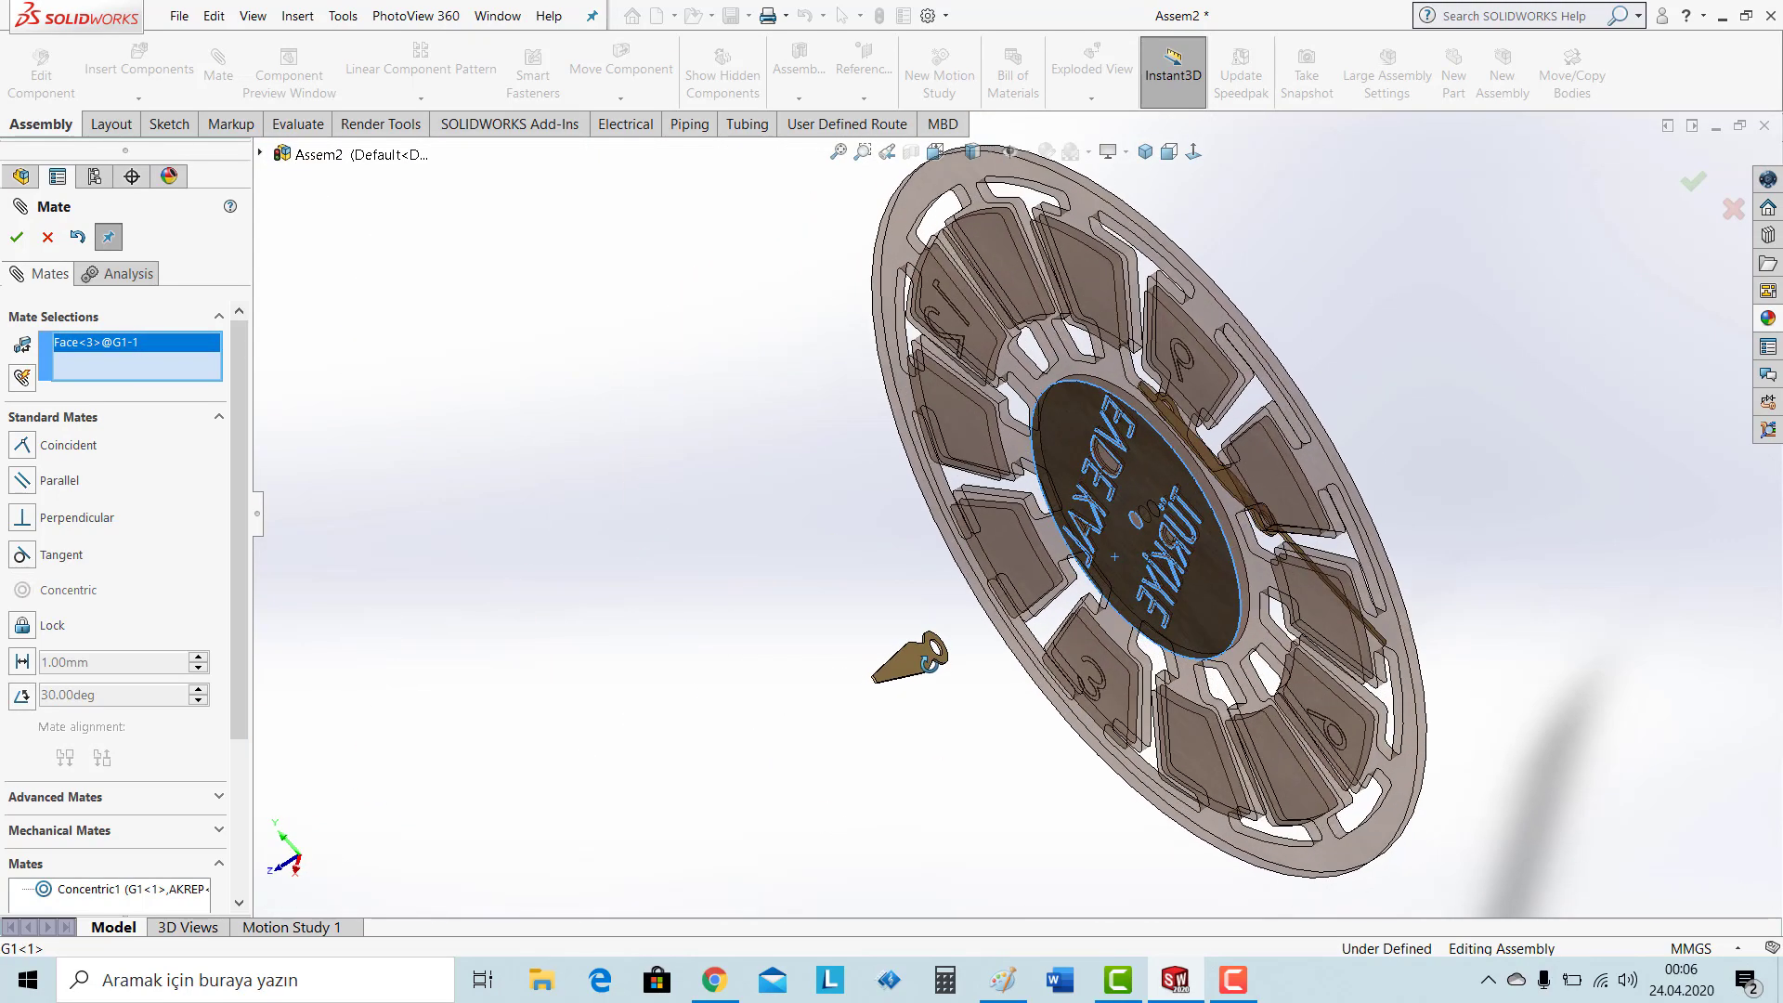
scroll(957, 678, down, 5)
click(833, 639)
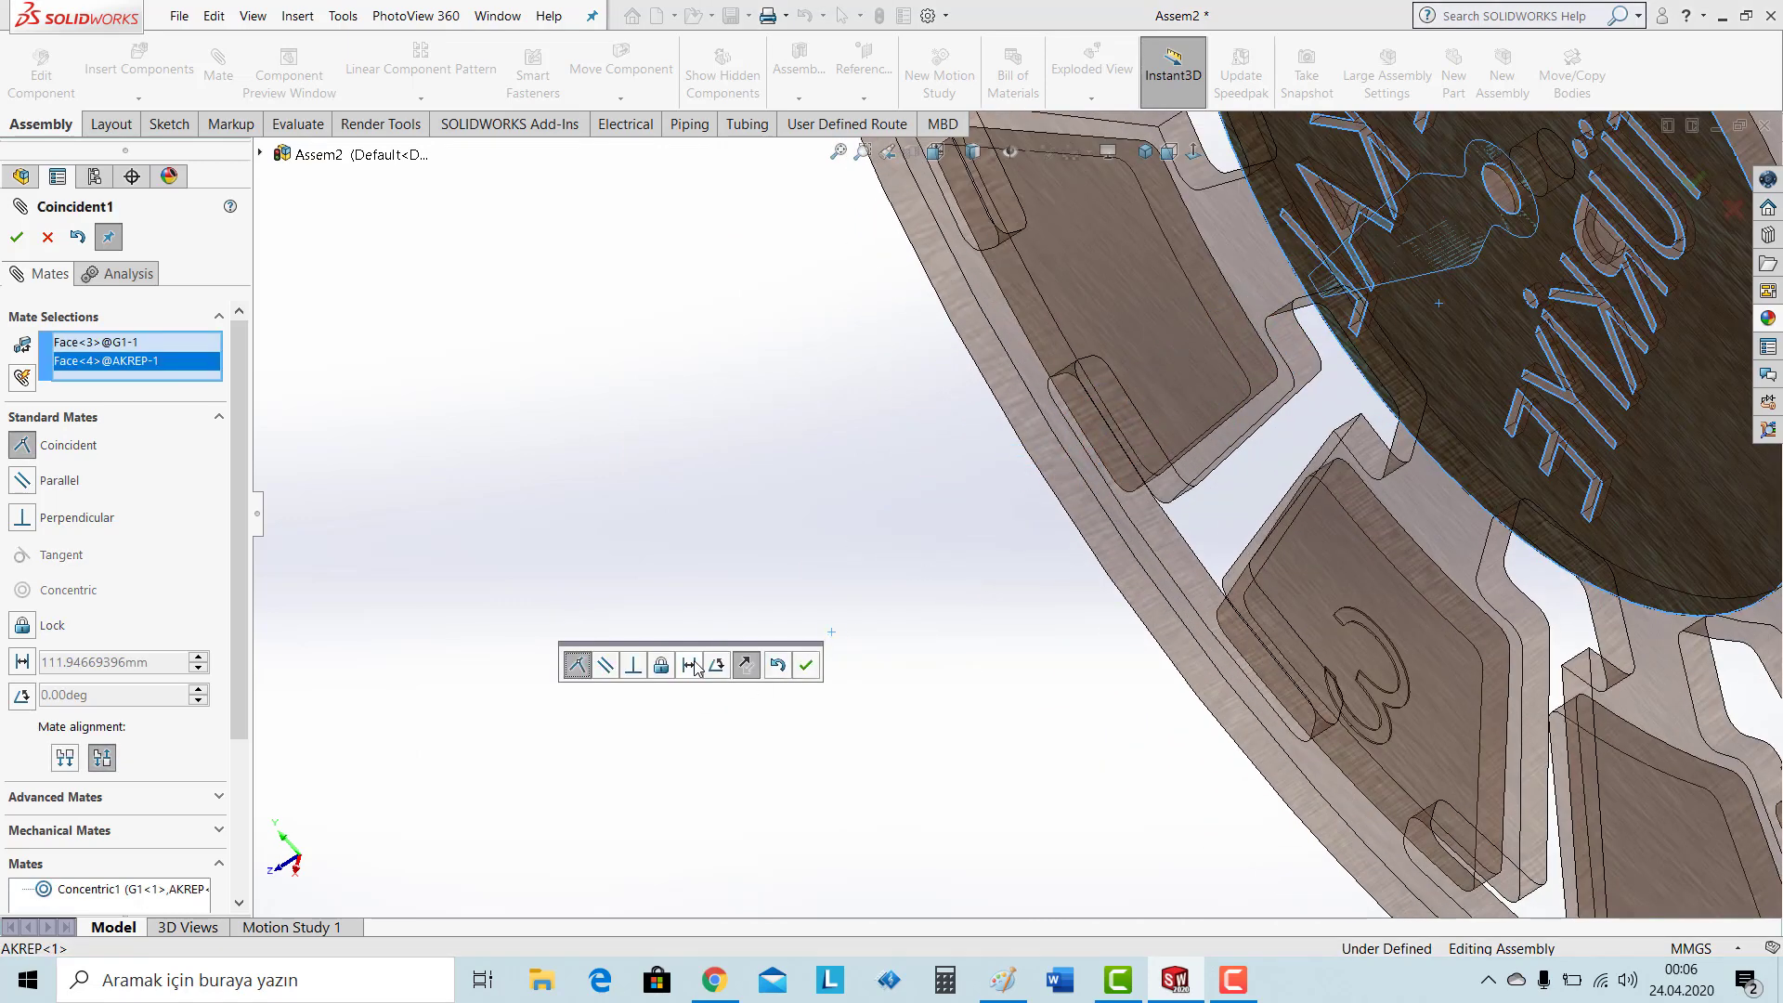
click(688, 668)
text(0.2)
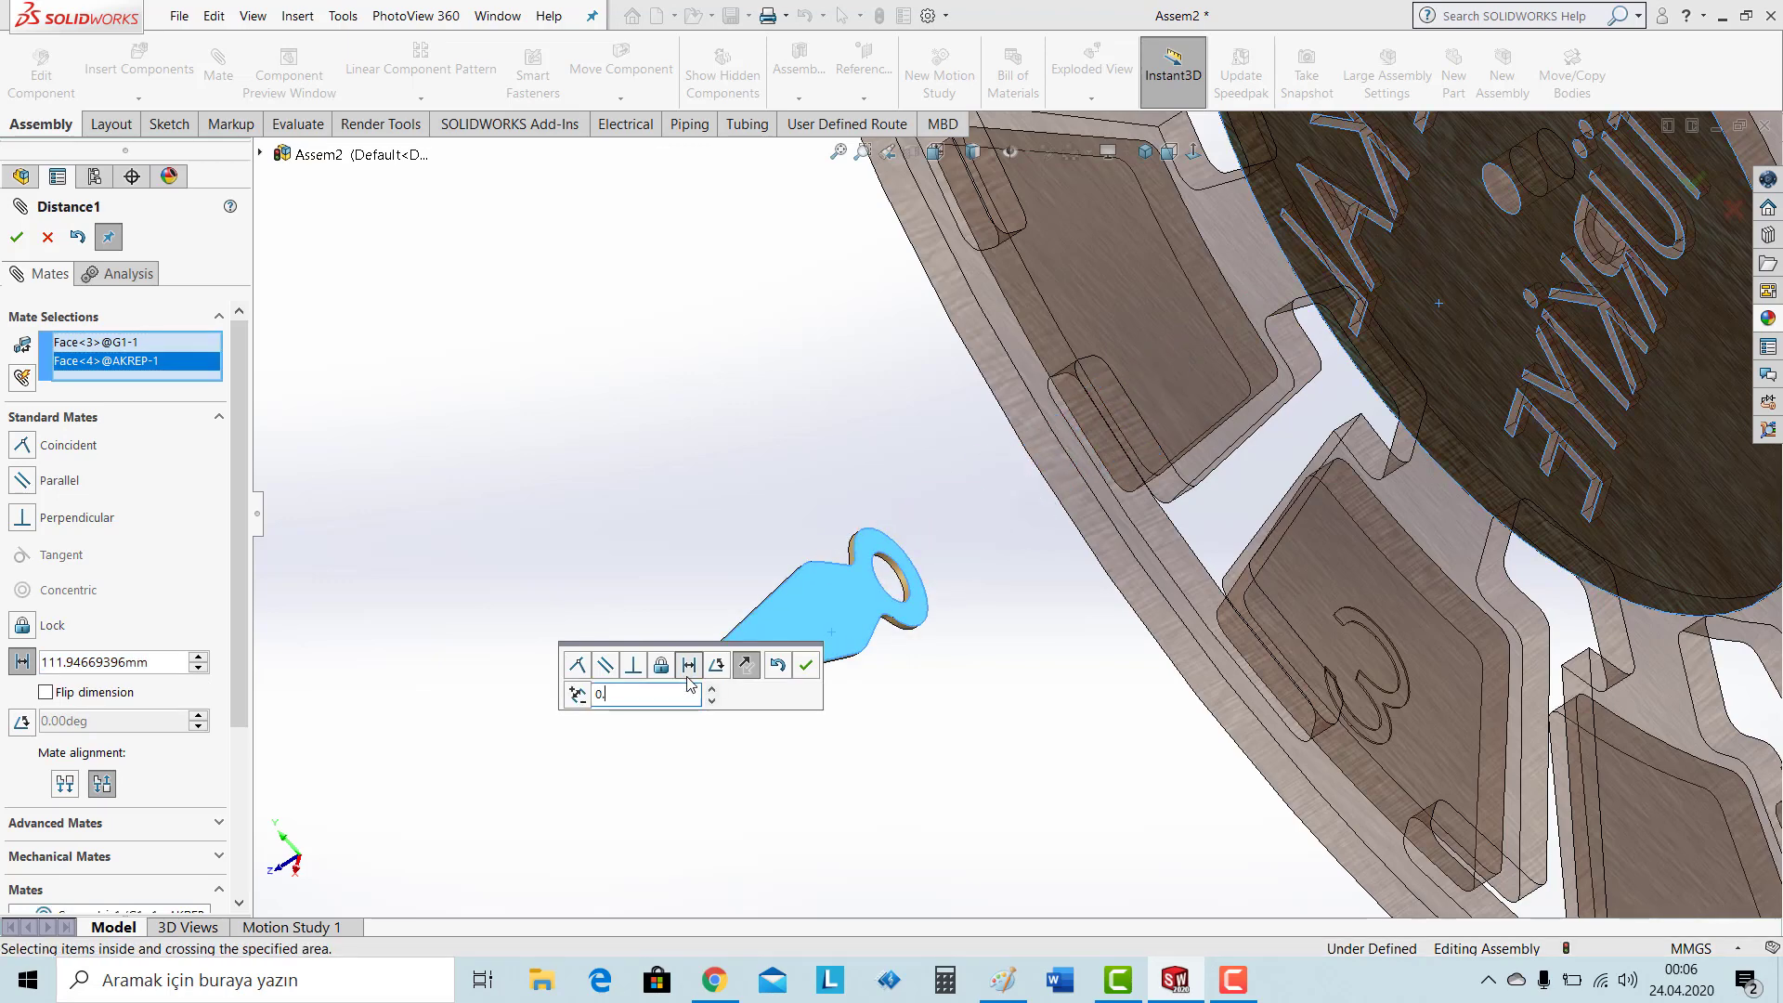
key(Return)
click(805, 666)
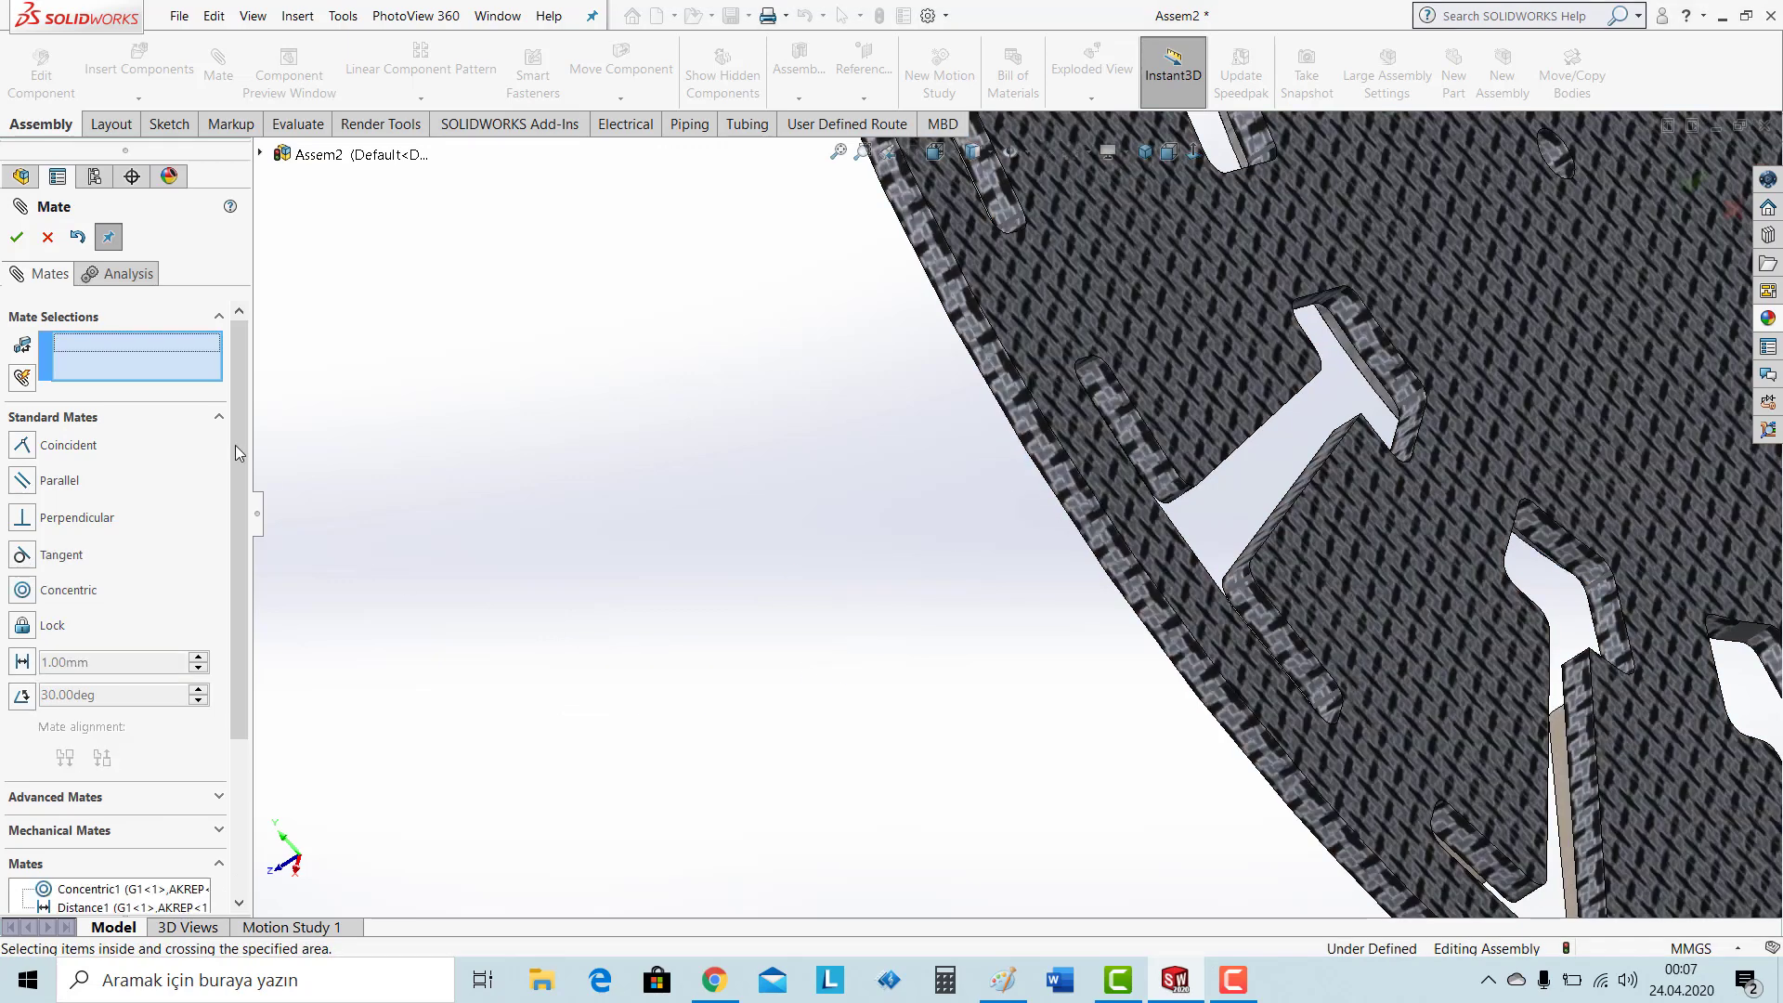
click(17, 238)
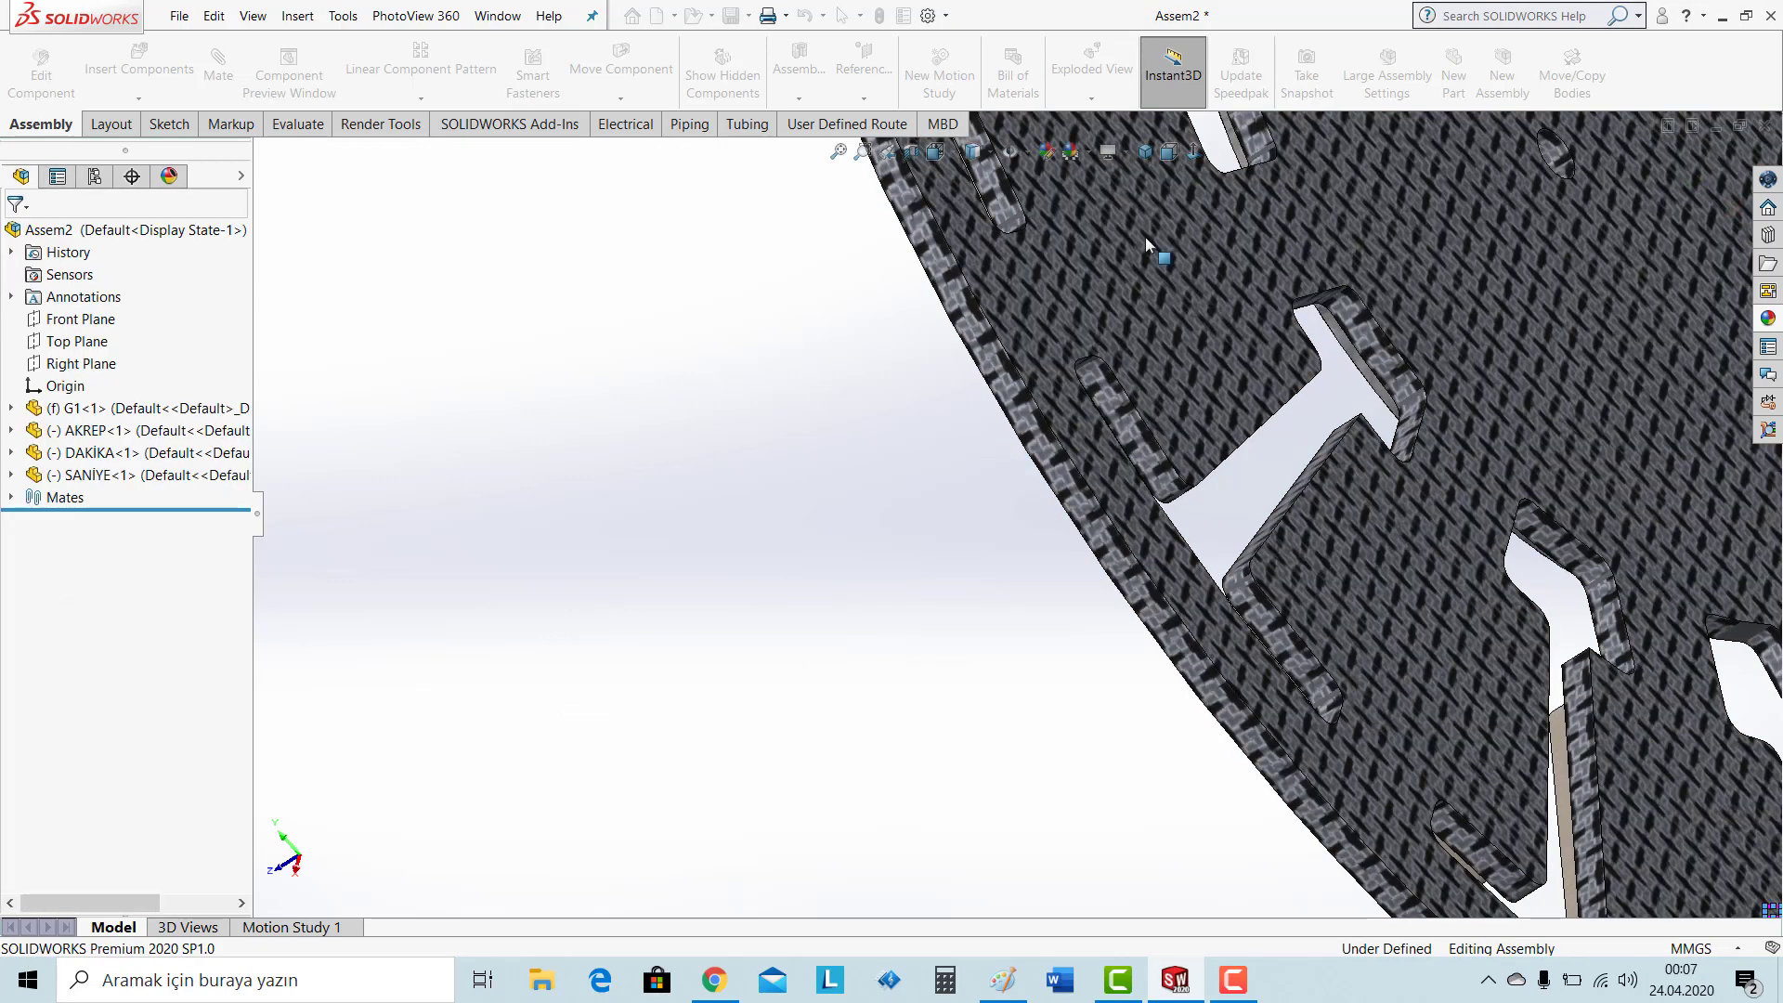
Switch to isometric view and drag the DAKİKA minute hand near the clock.
click(1148, 156)
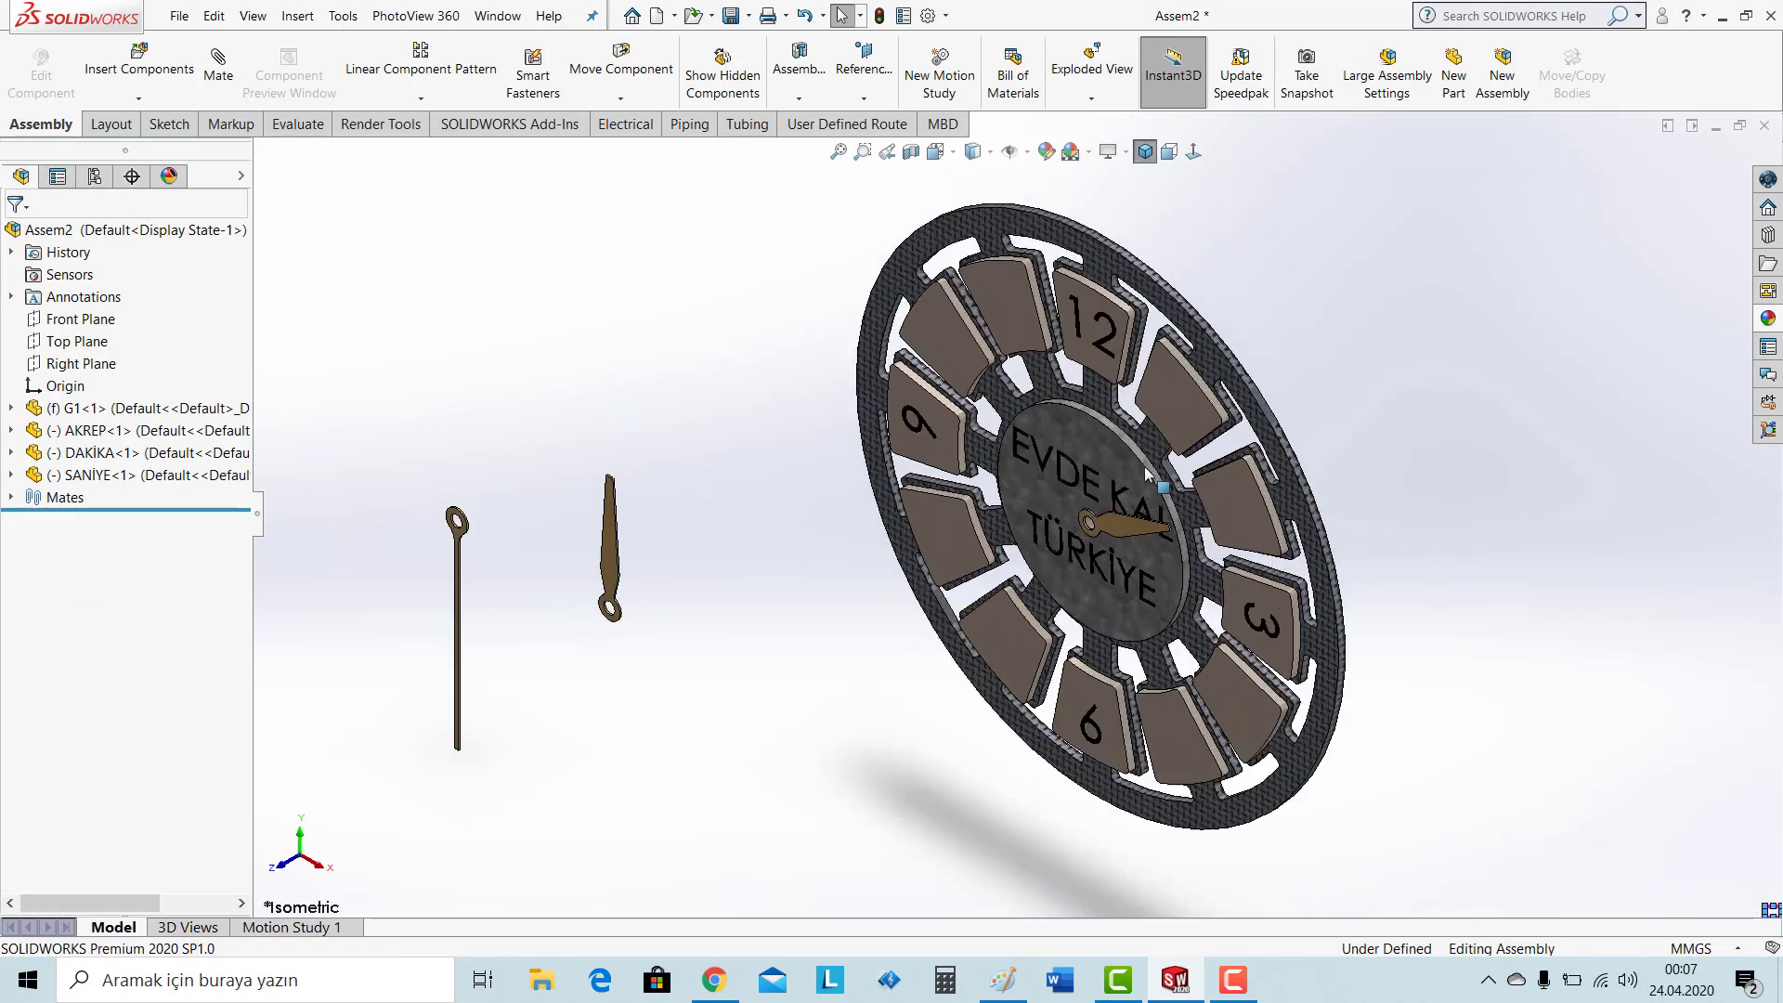
drag(687, 585, 850, 683)
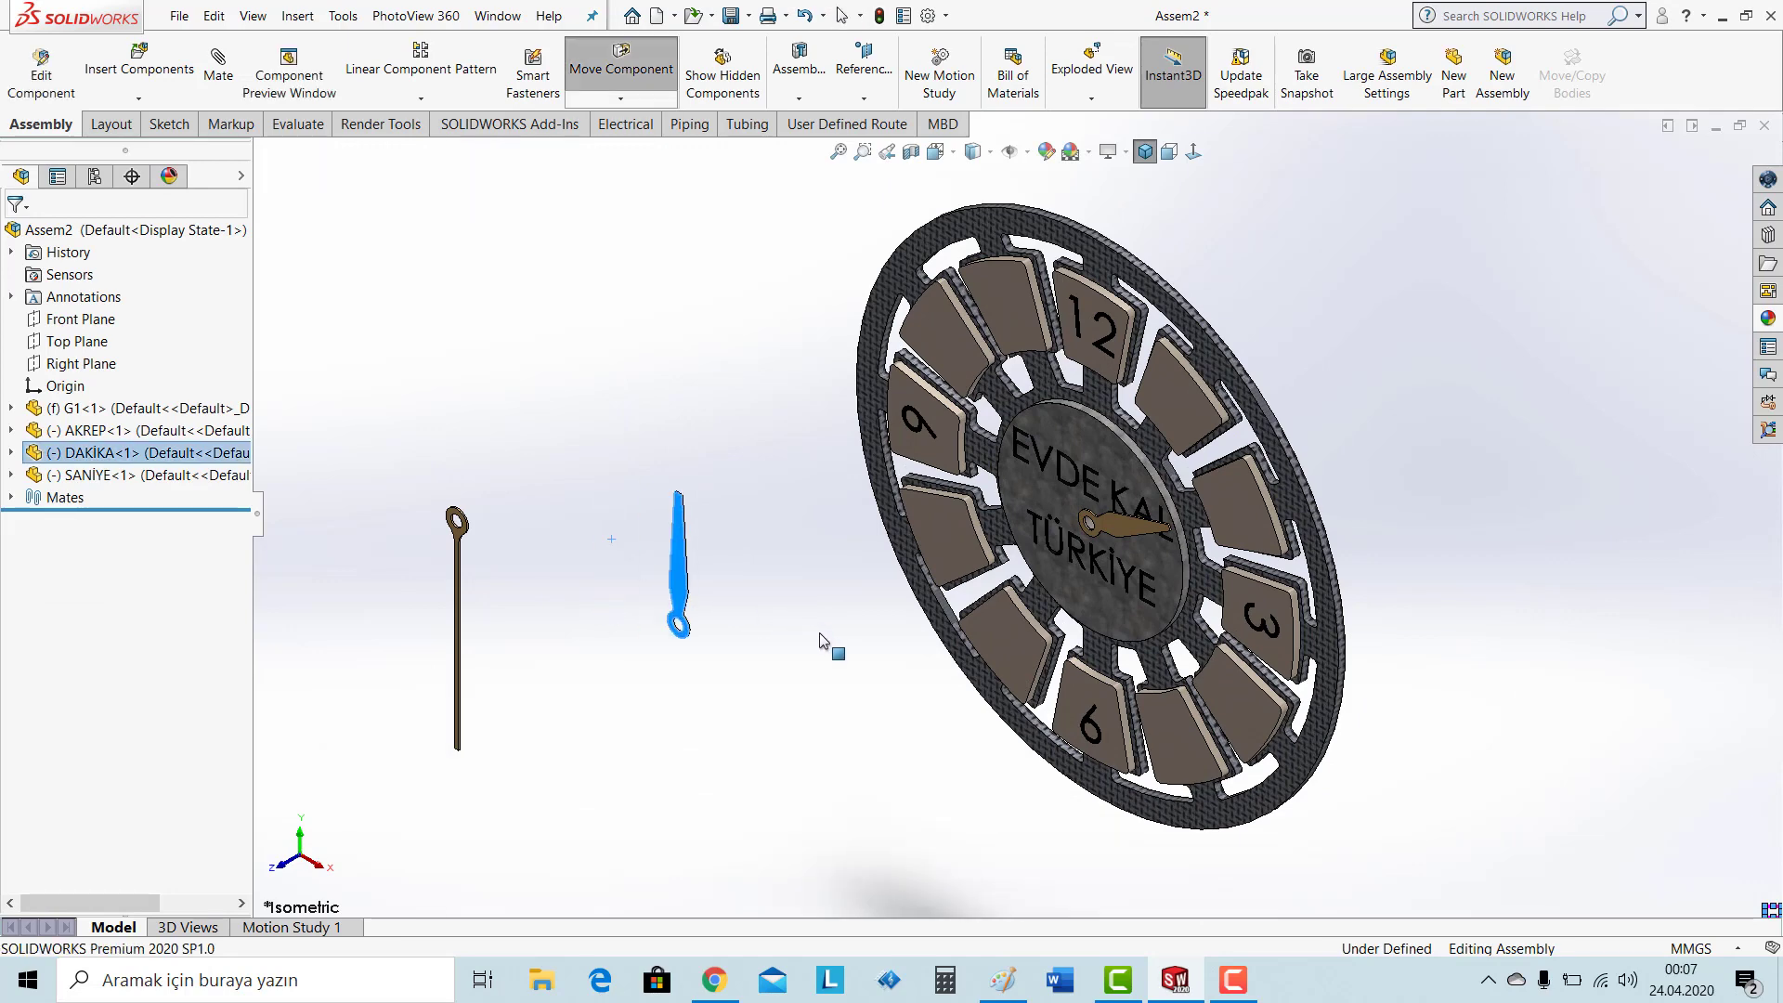
scroll(913, 641, down, 3)
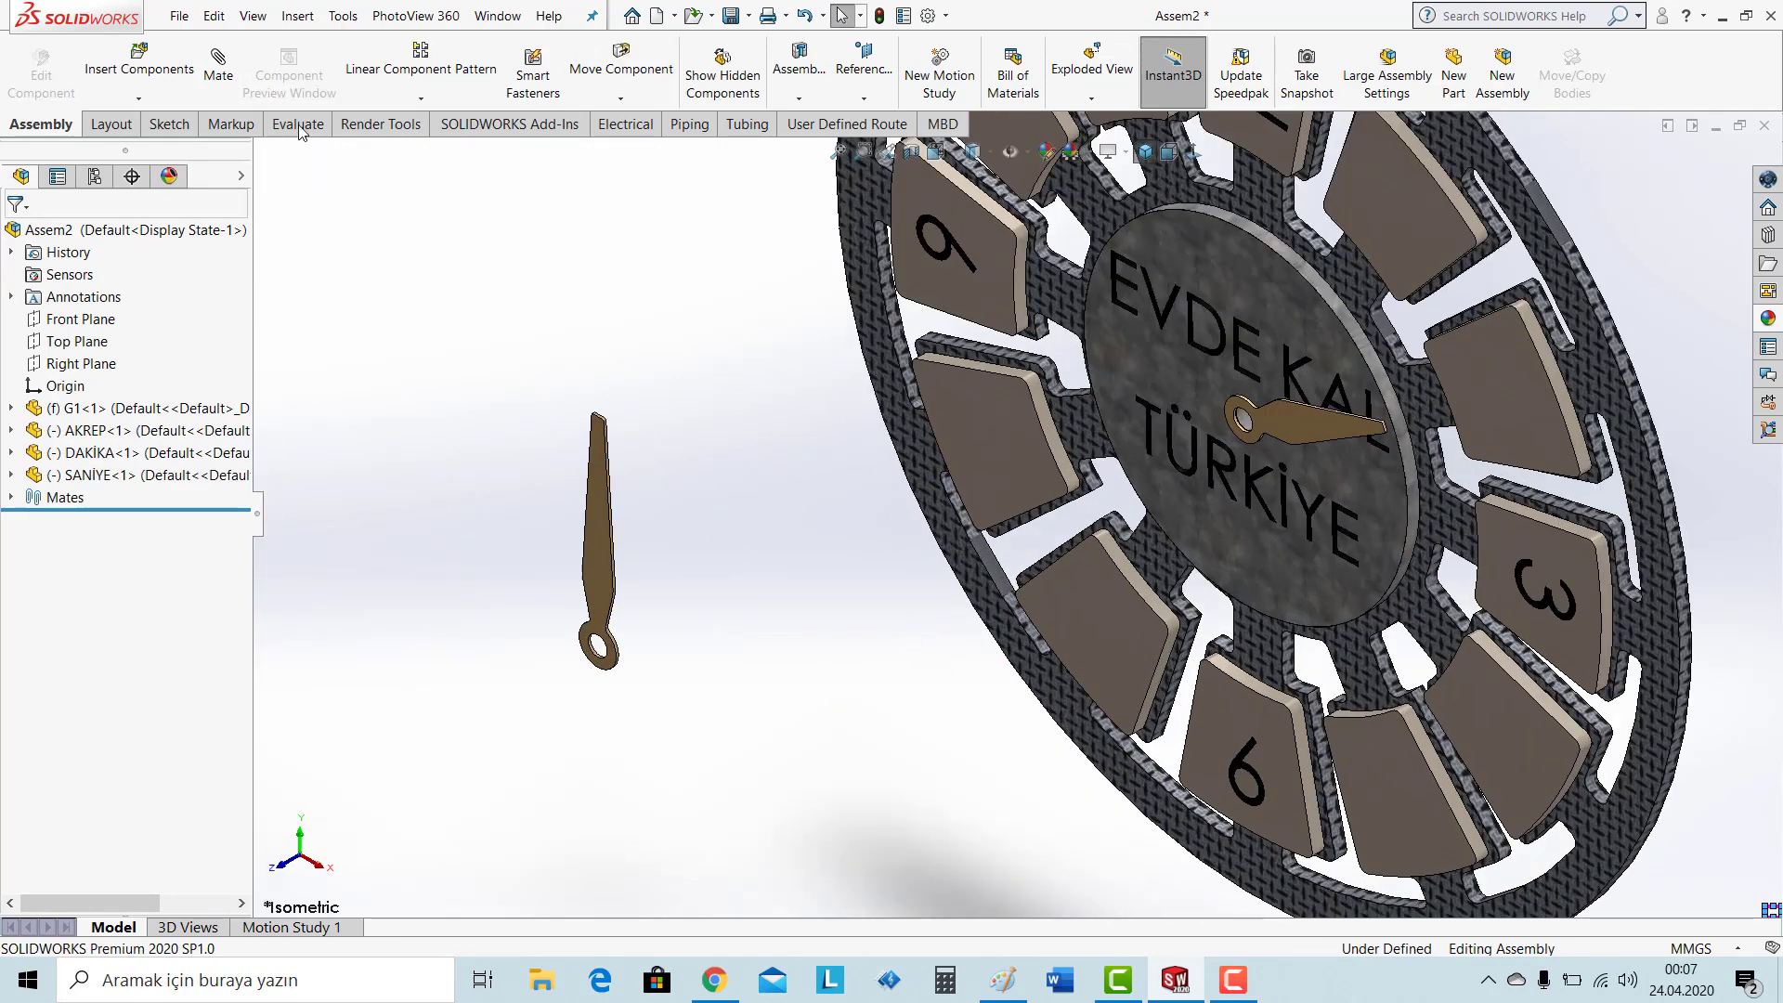
scroll(1281, 401, down, 5)
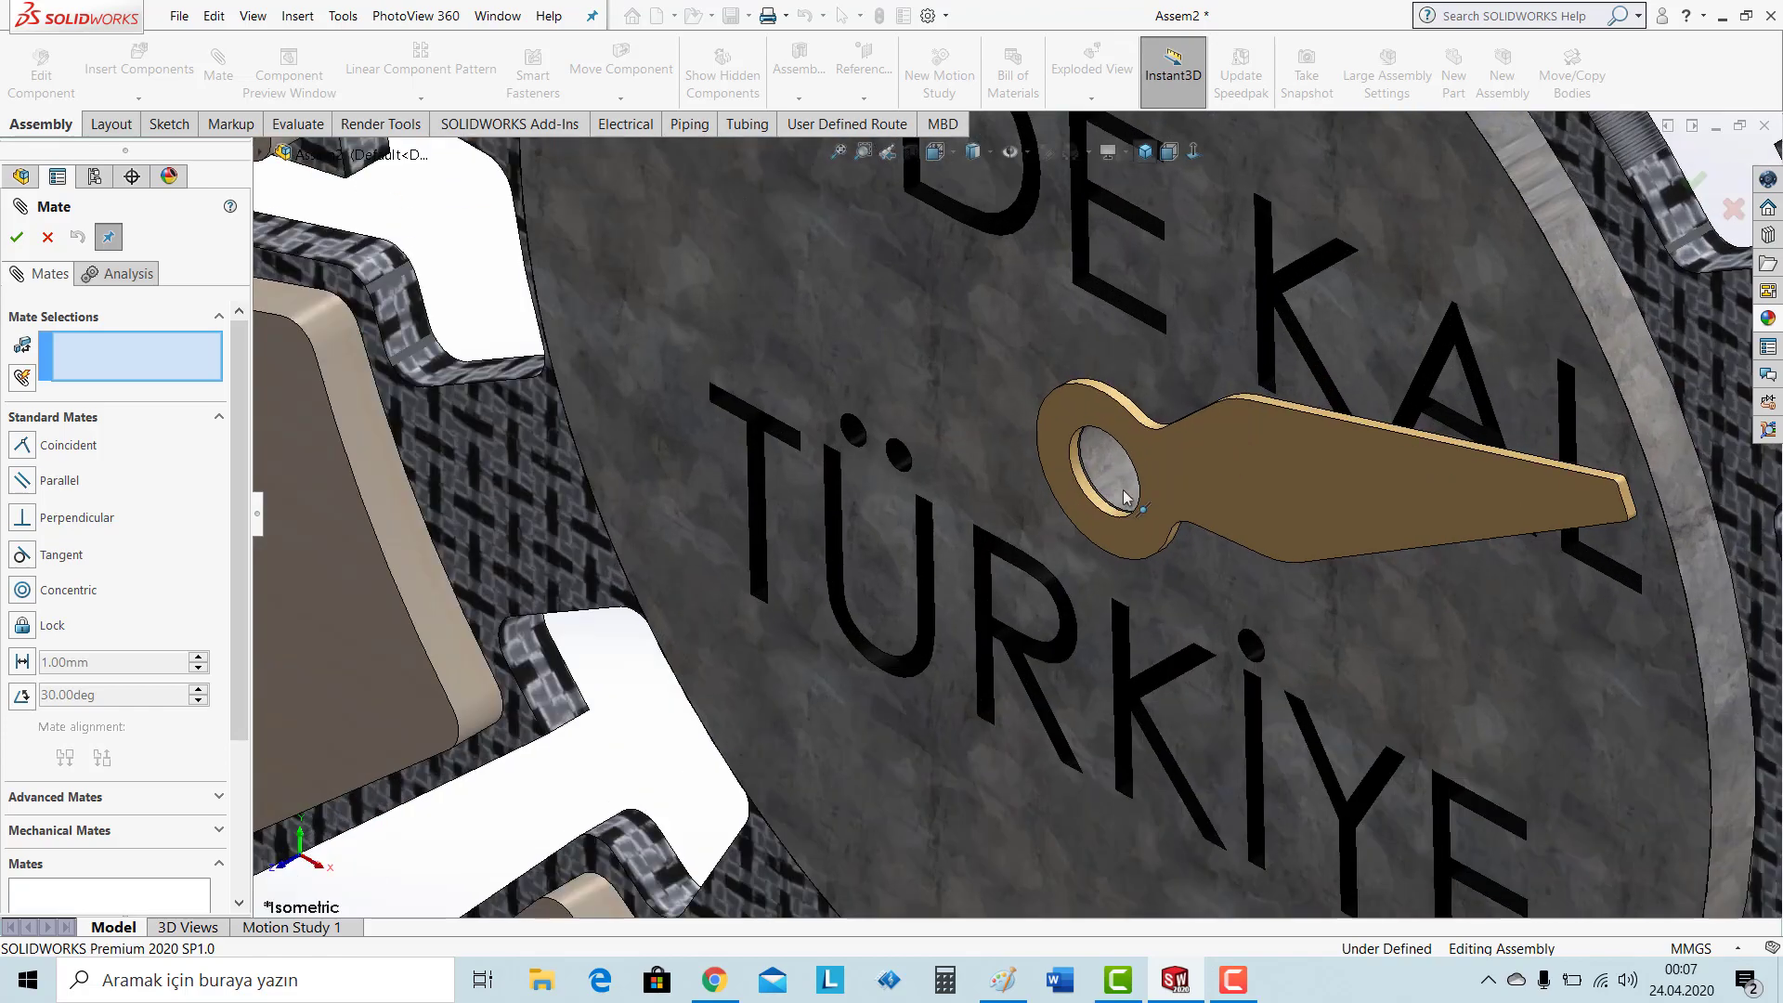
Mate the clock's central hole concentric with the DAKİKA ring hole.
click(1121, 478)
scroll(1161, 409, up, 5)
scroll(1161, 408, up, 3)
scroll(708, 604, down, 3)
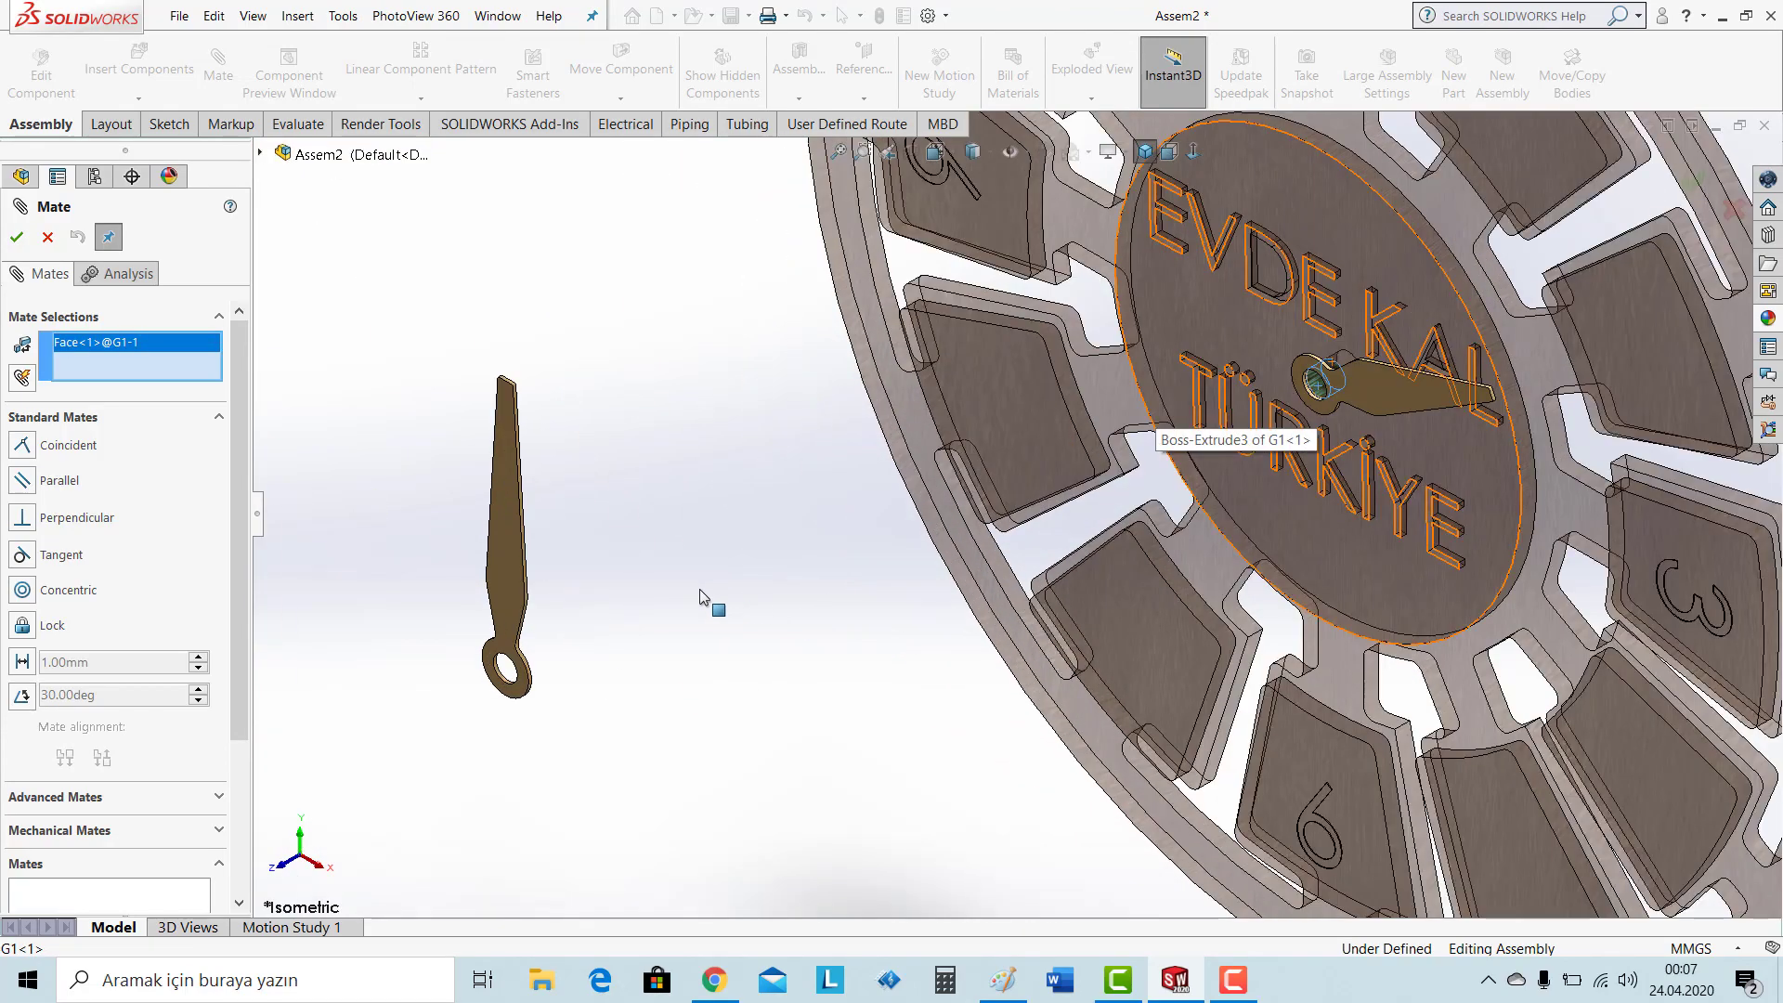
scroll(620, 624, down, 3)
scroll(621, 624, down, 2)
click(637, 684)
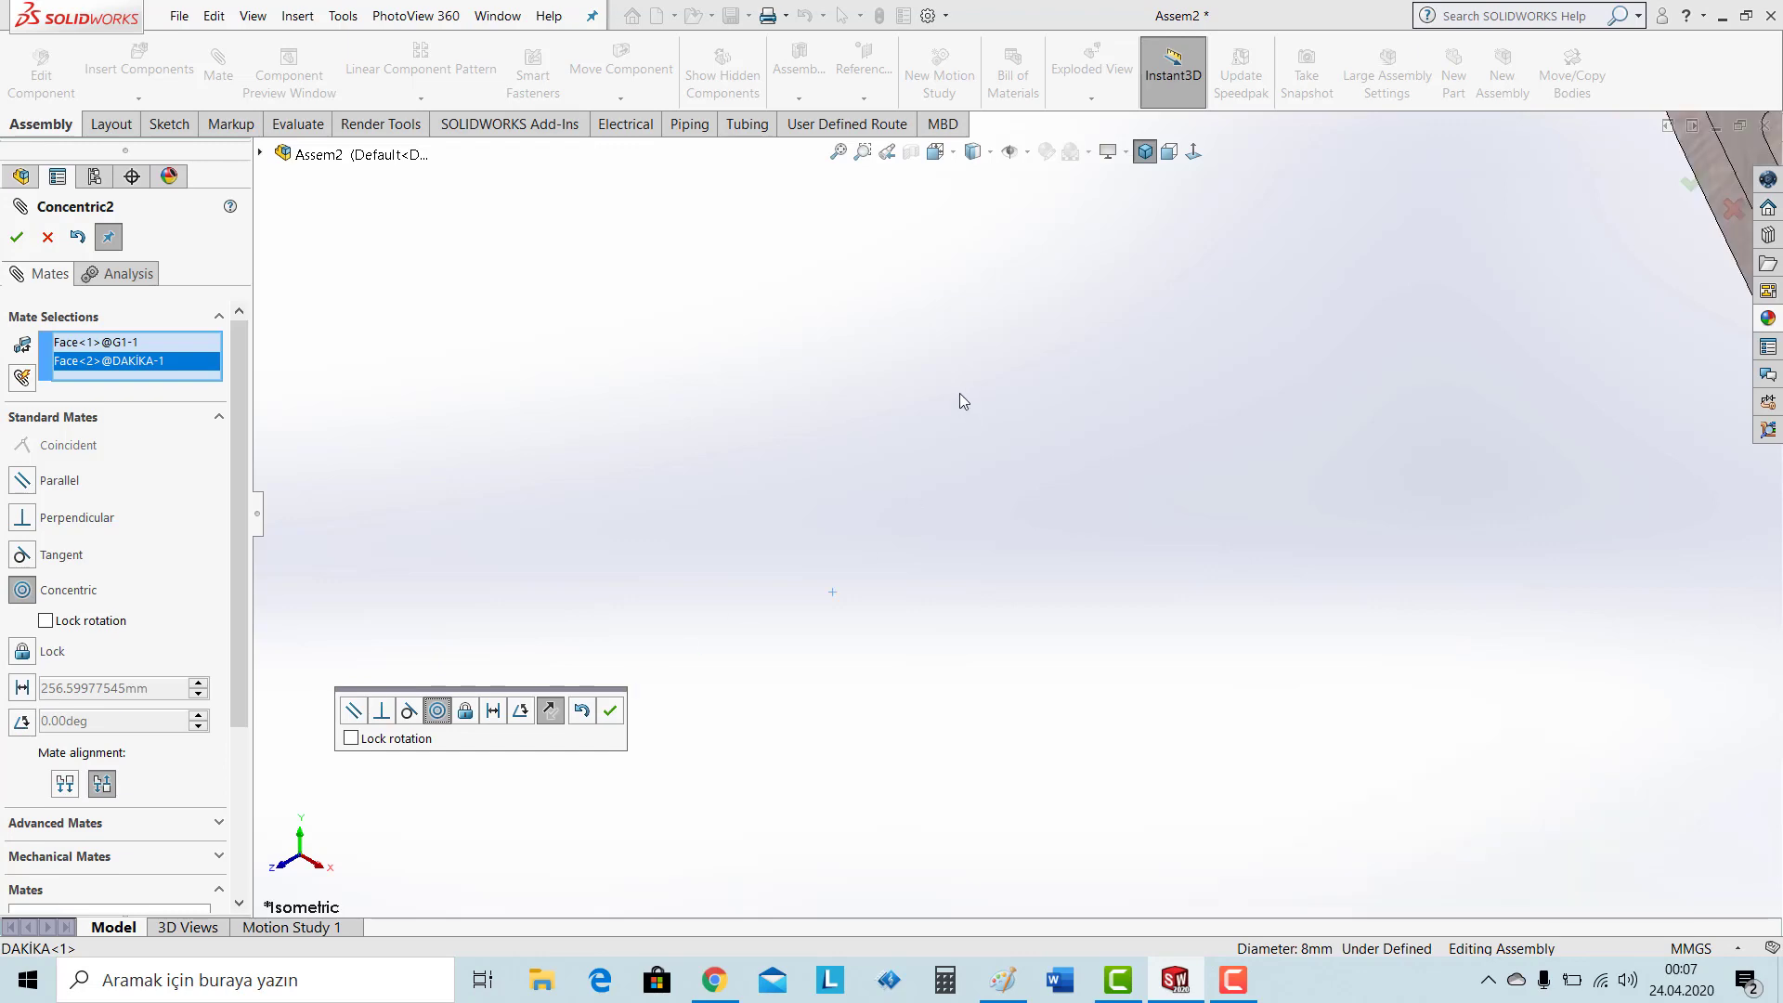
click(611, 711)
scroll(980, 394, down, 1)
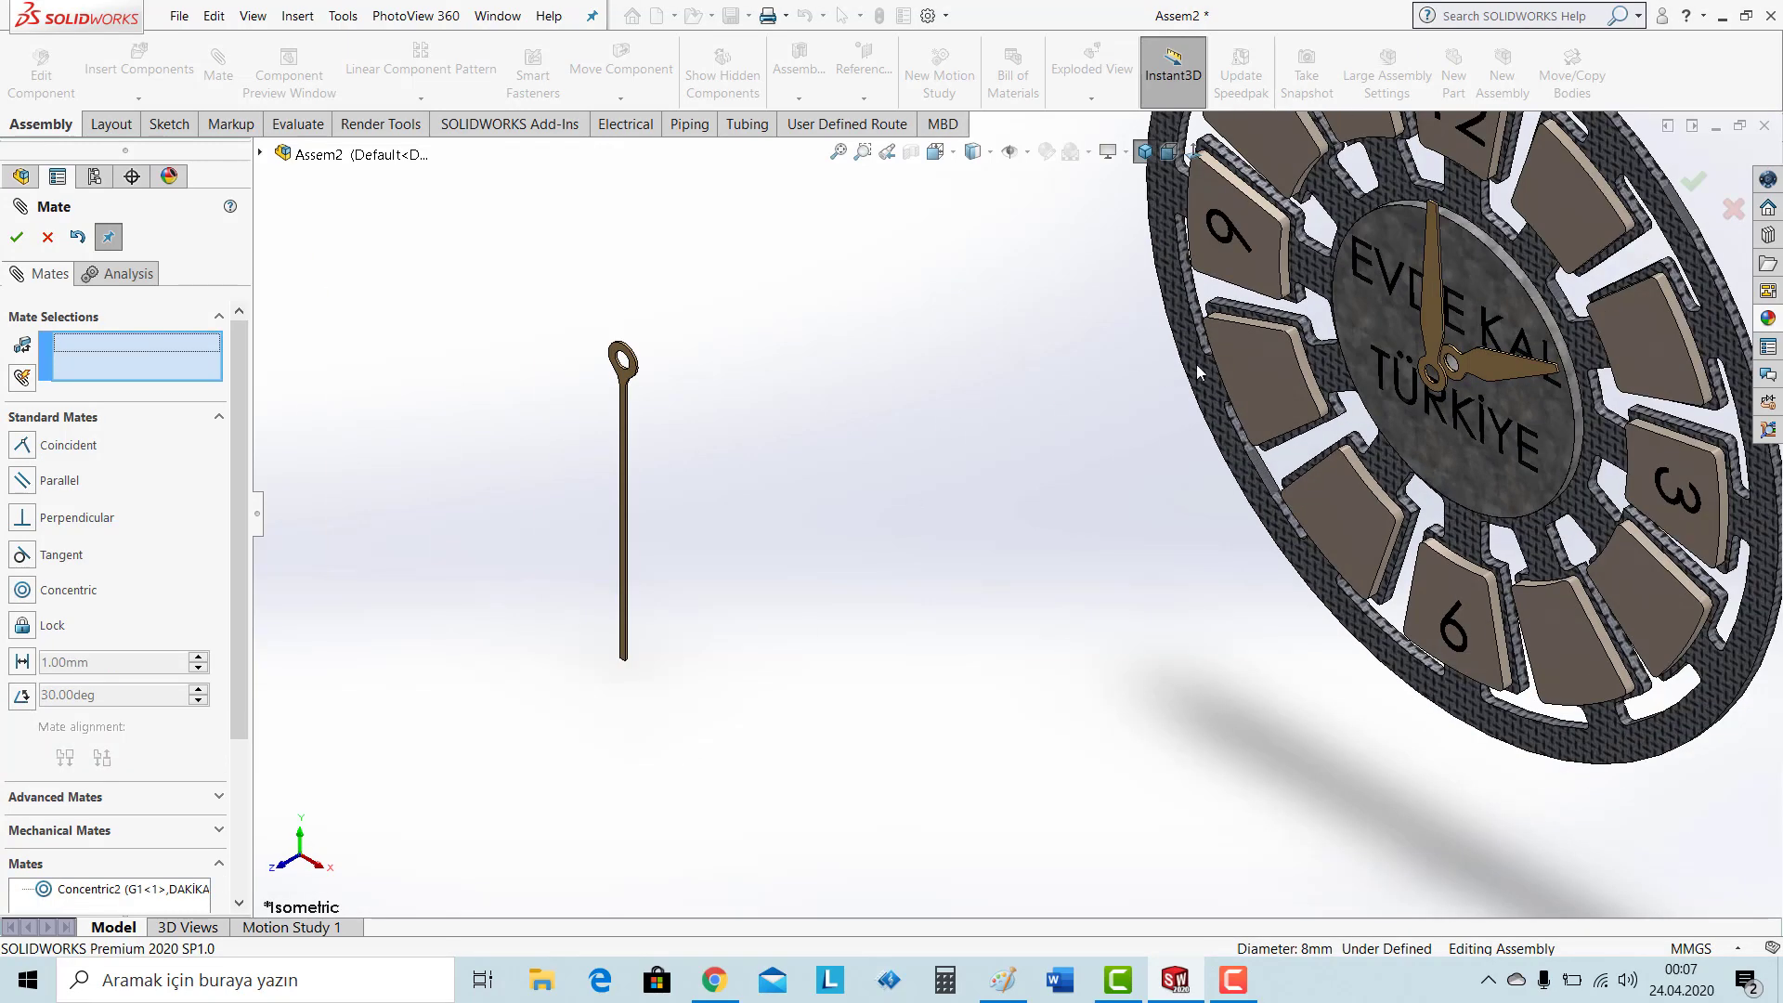
scroll(1114, 436, down, 1)
scroll(1246, 473, down, 3)
Add a 0.25 mm distance mate between the AKREP and DAKİKA hand faces.
drag(1065, 460, 752, 631)
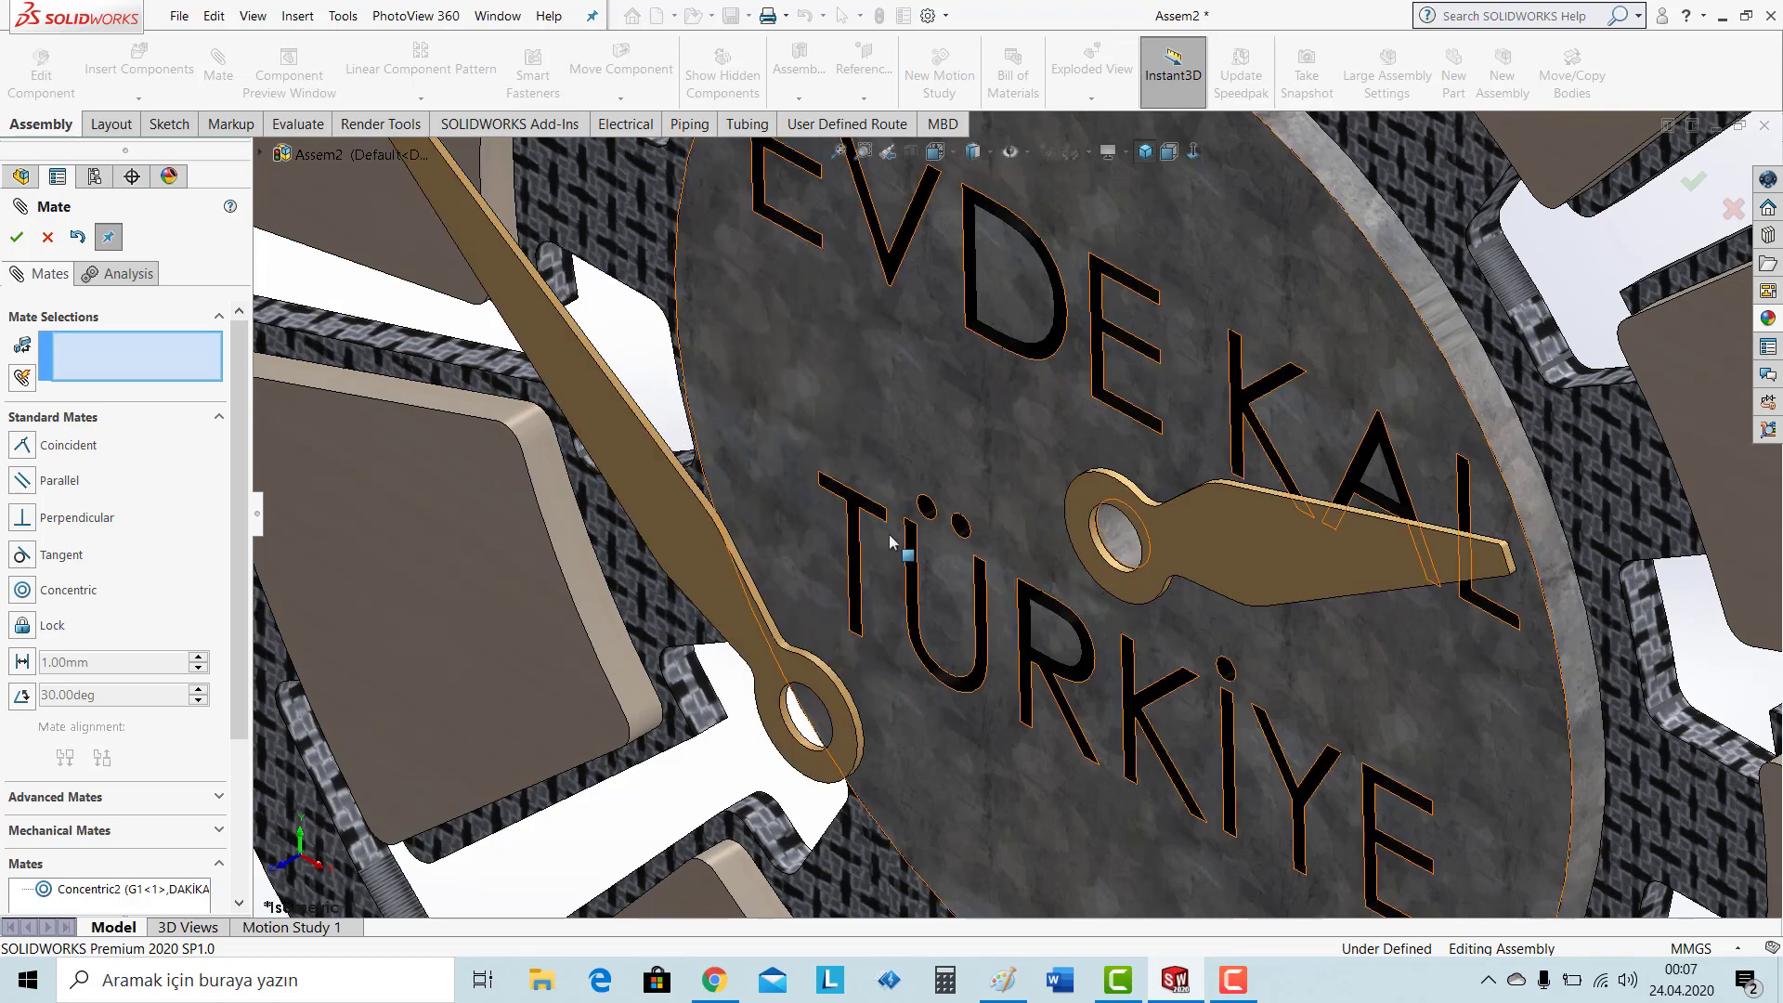
click(1203, 549)
scroll(1218, 501, up, 3)
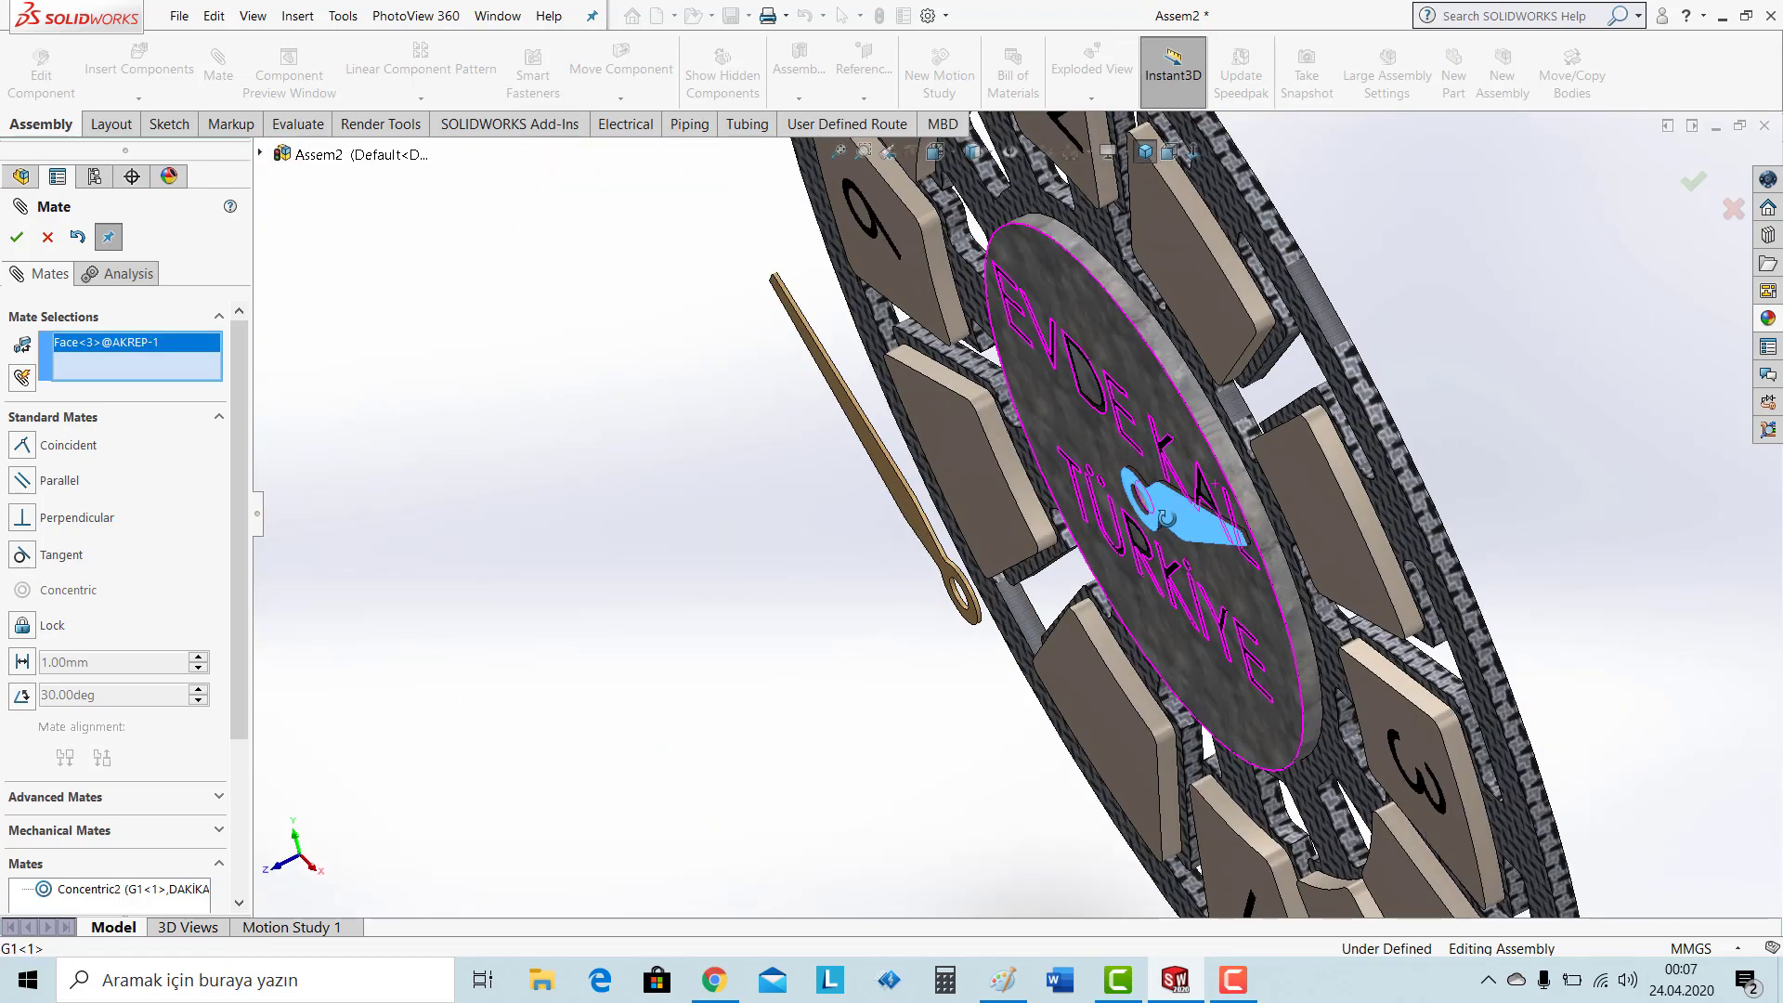
middle_drag(1216, 495, 1025, 441)
scroll(1022, 445, down, 3)
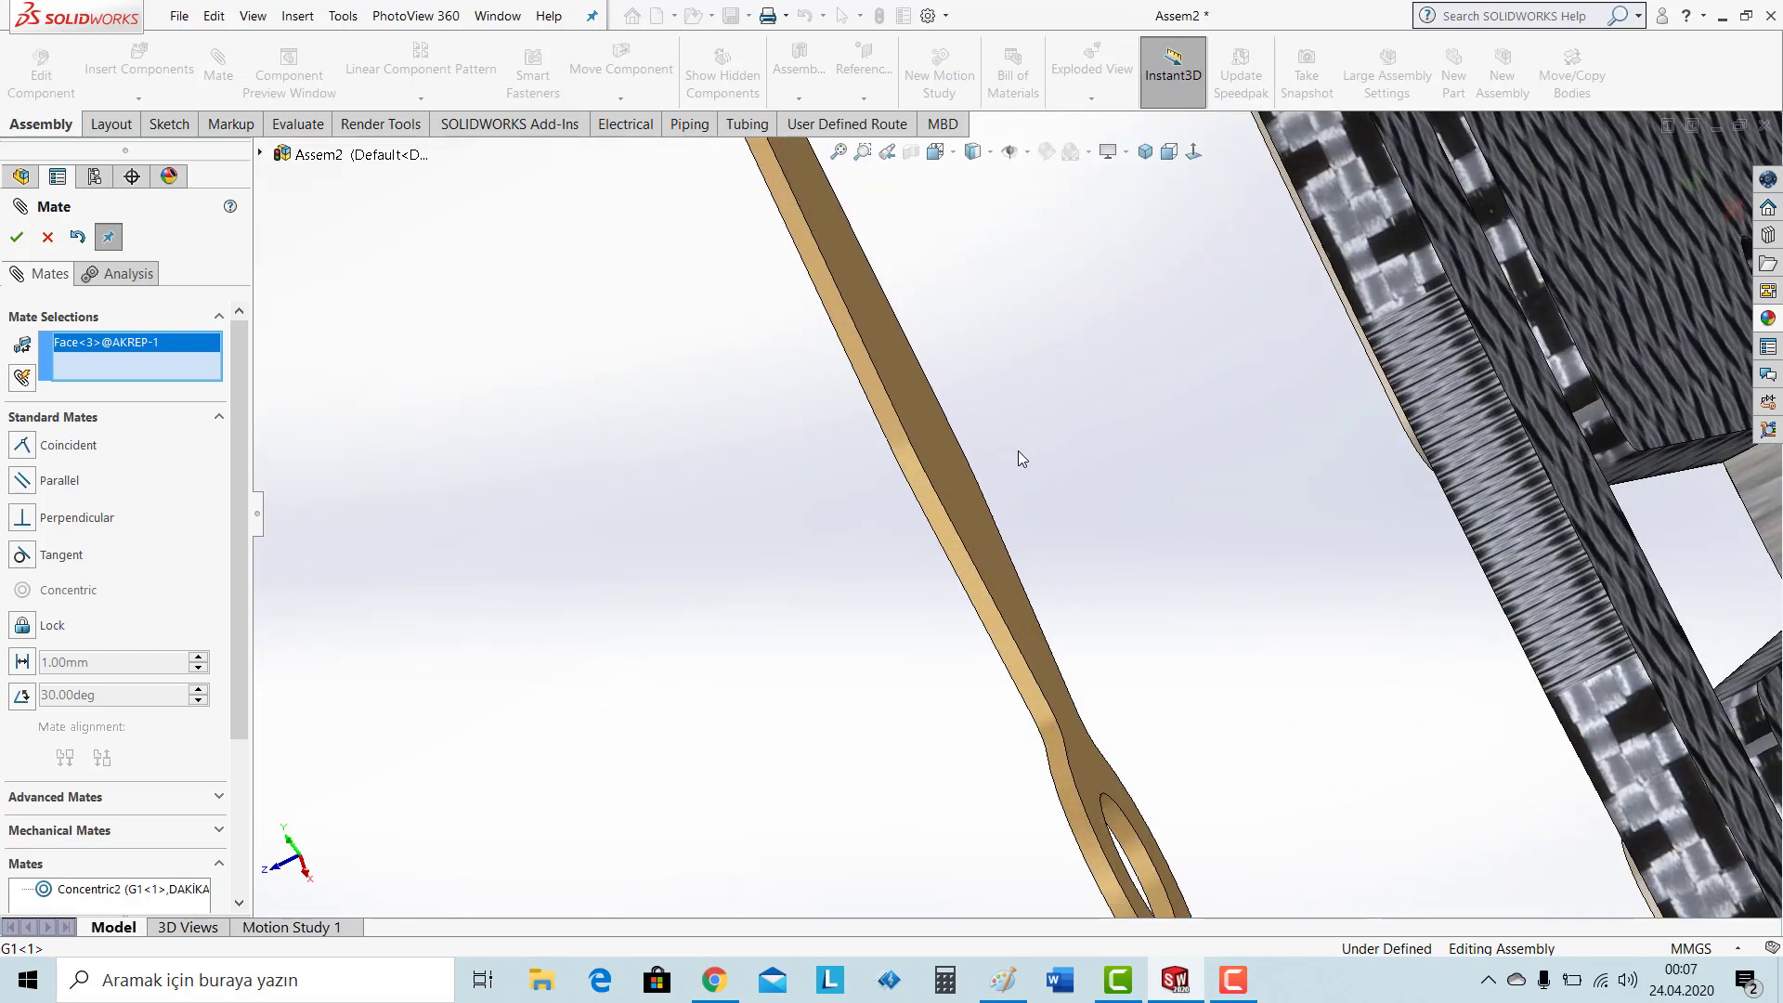
click(943, 454)
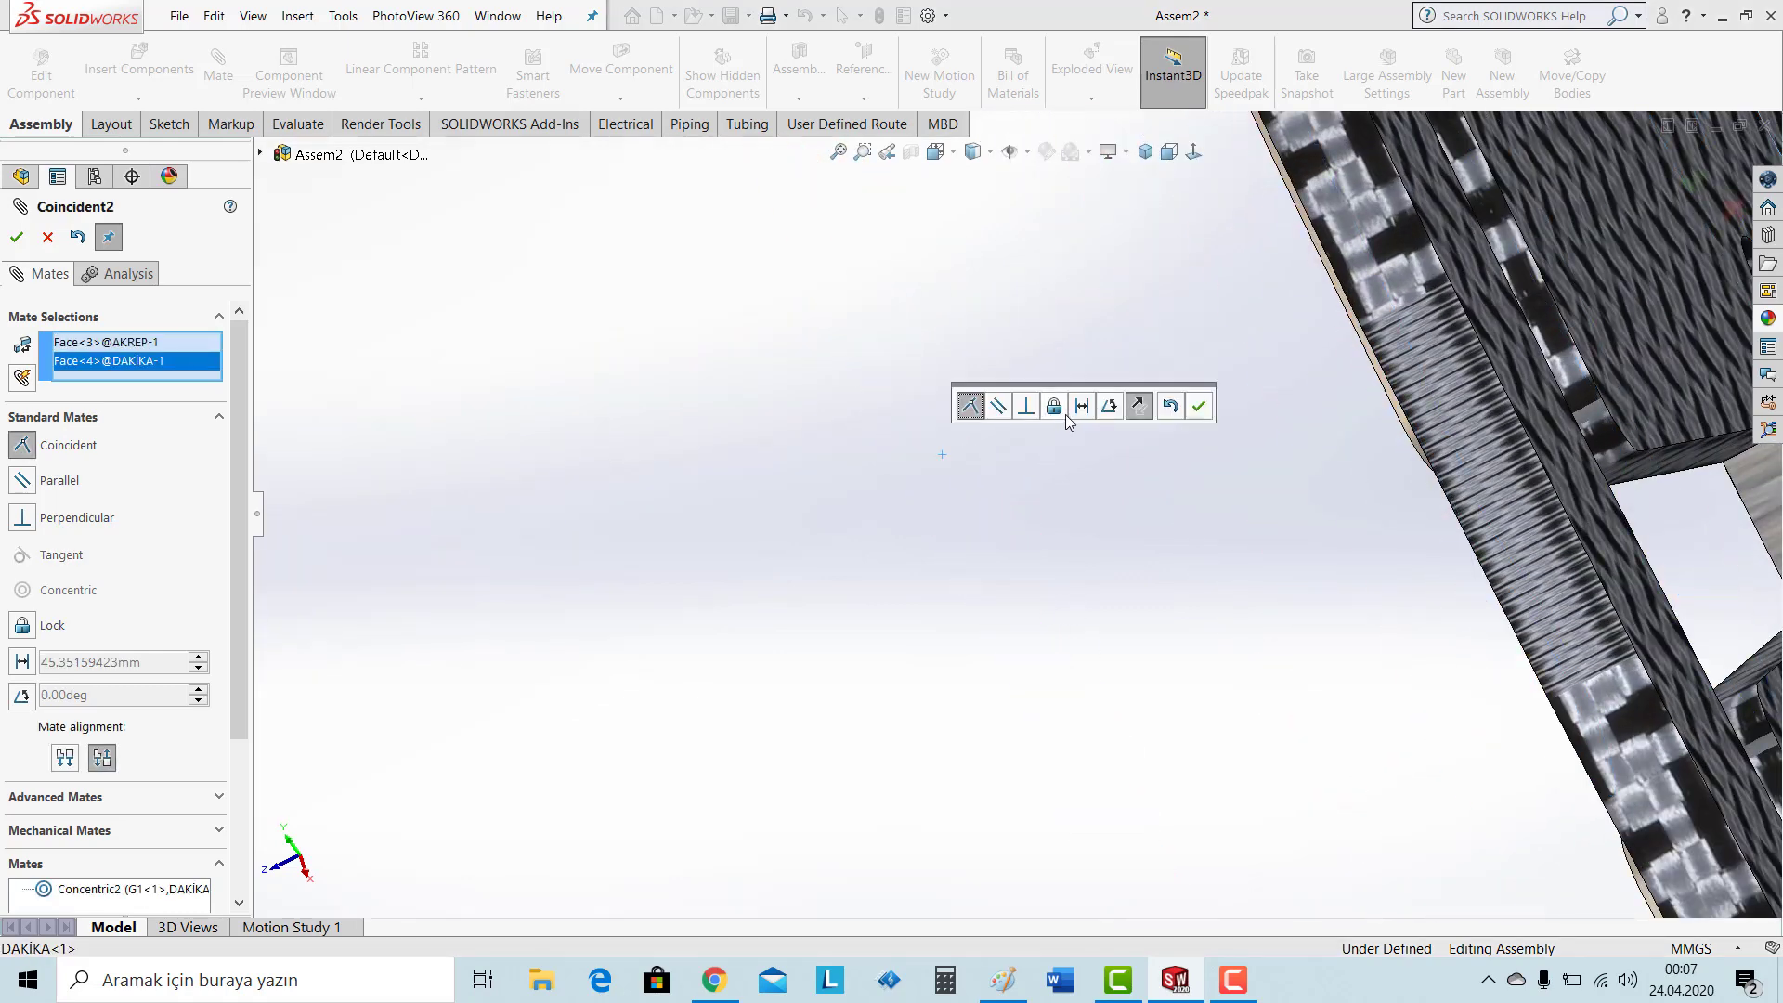
click(1082, 406)
text(0.25)
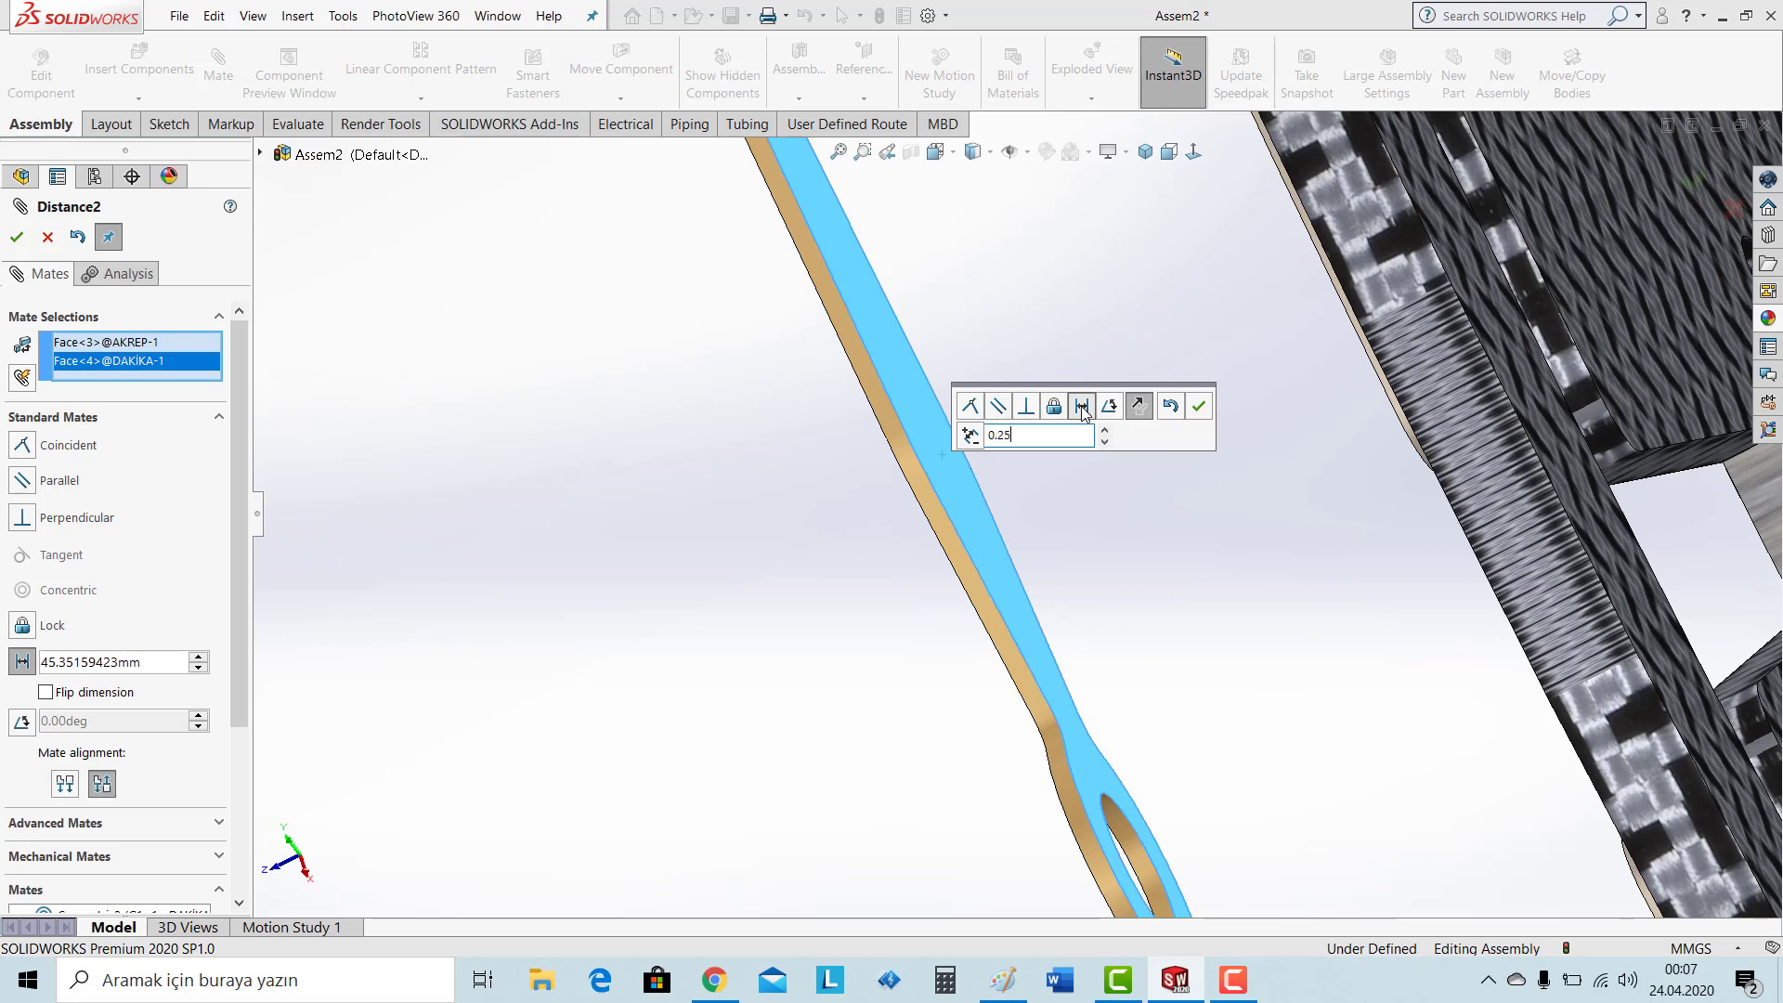
key(Return)
click(1198, 406)
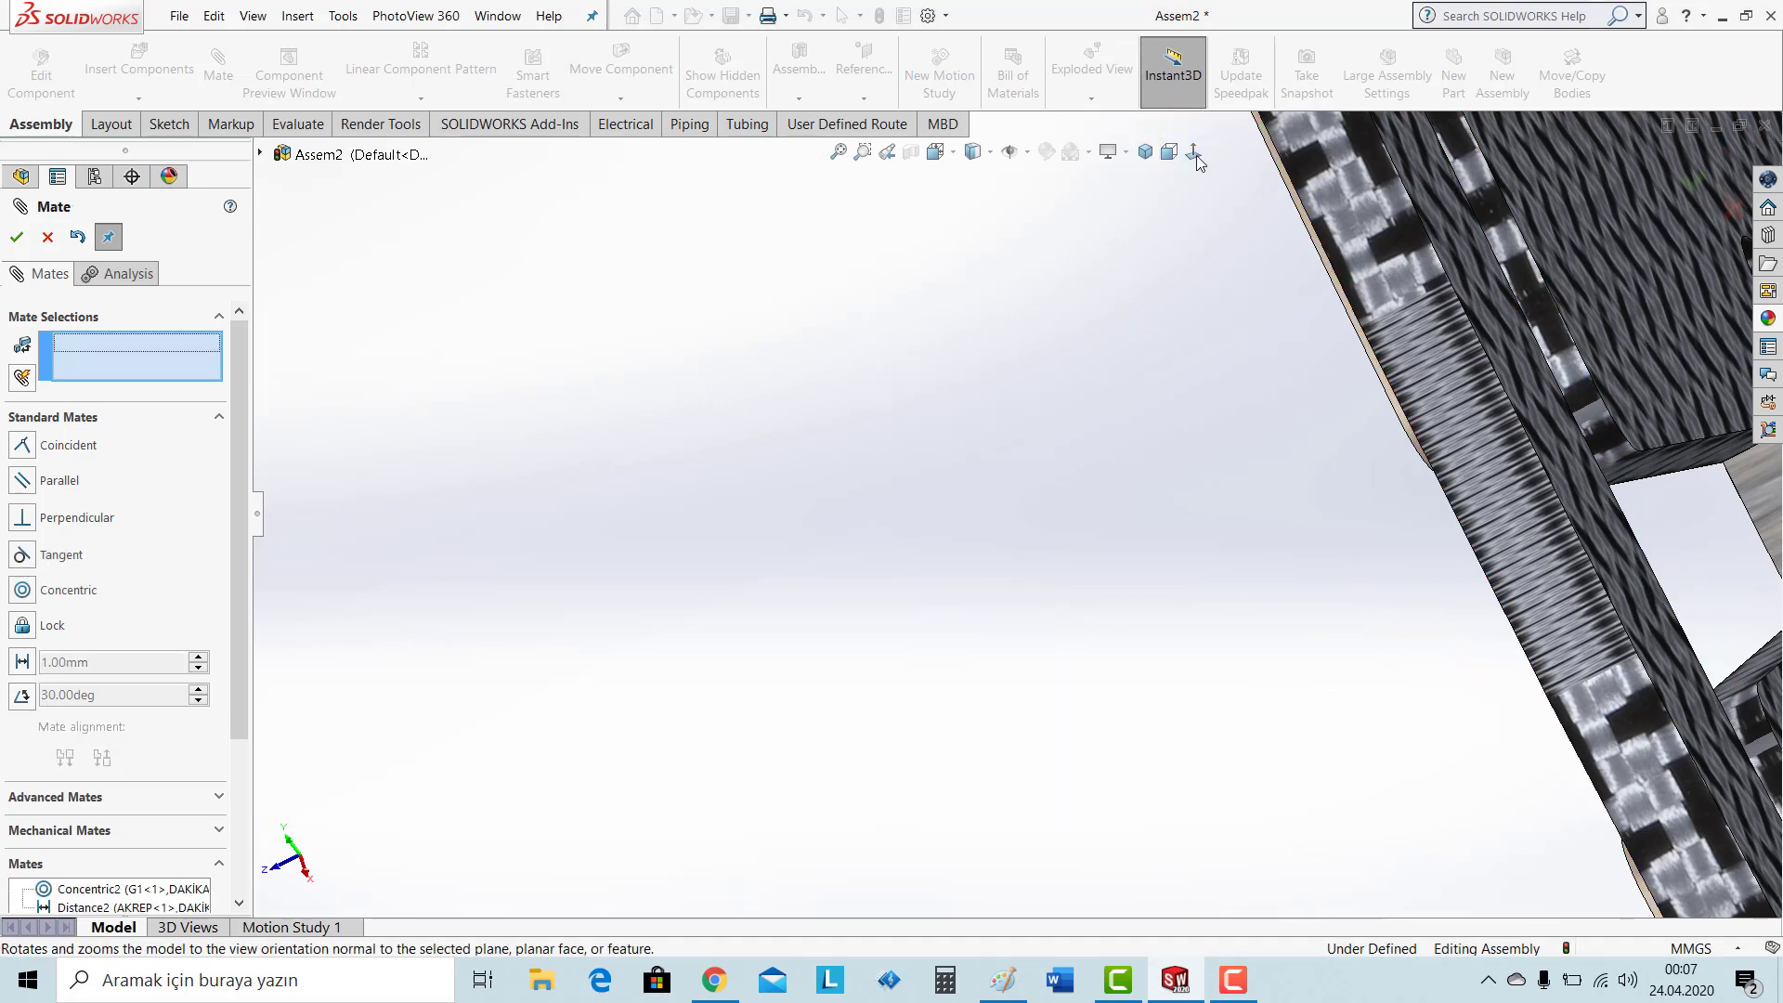
Switch to isometric view and drag the SANİYE second hand toward the clock.
click(1145, 151)
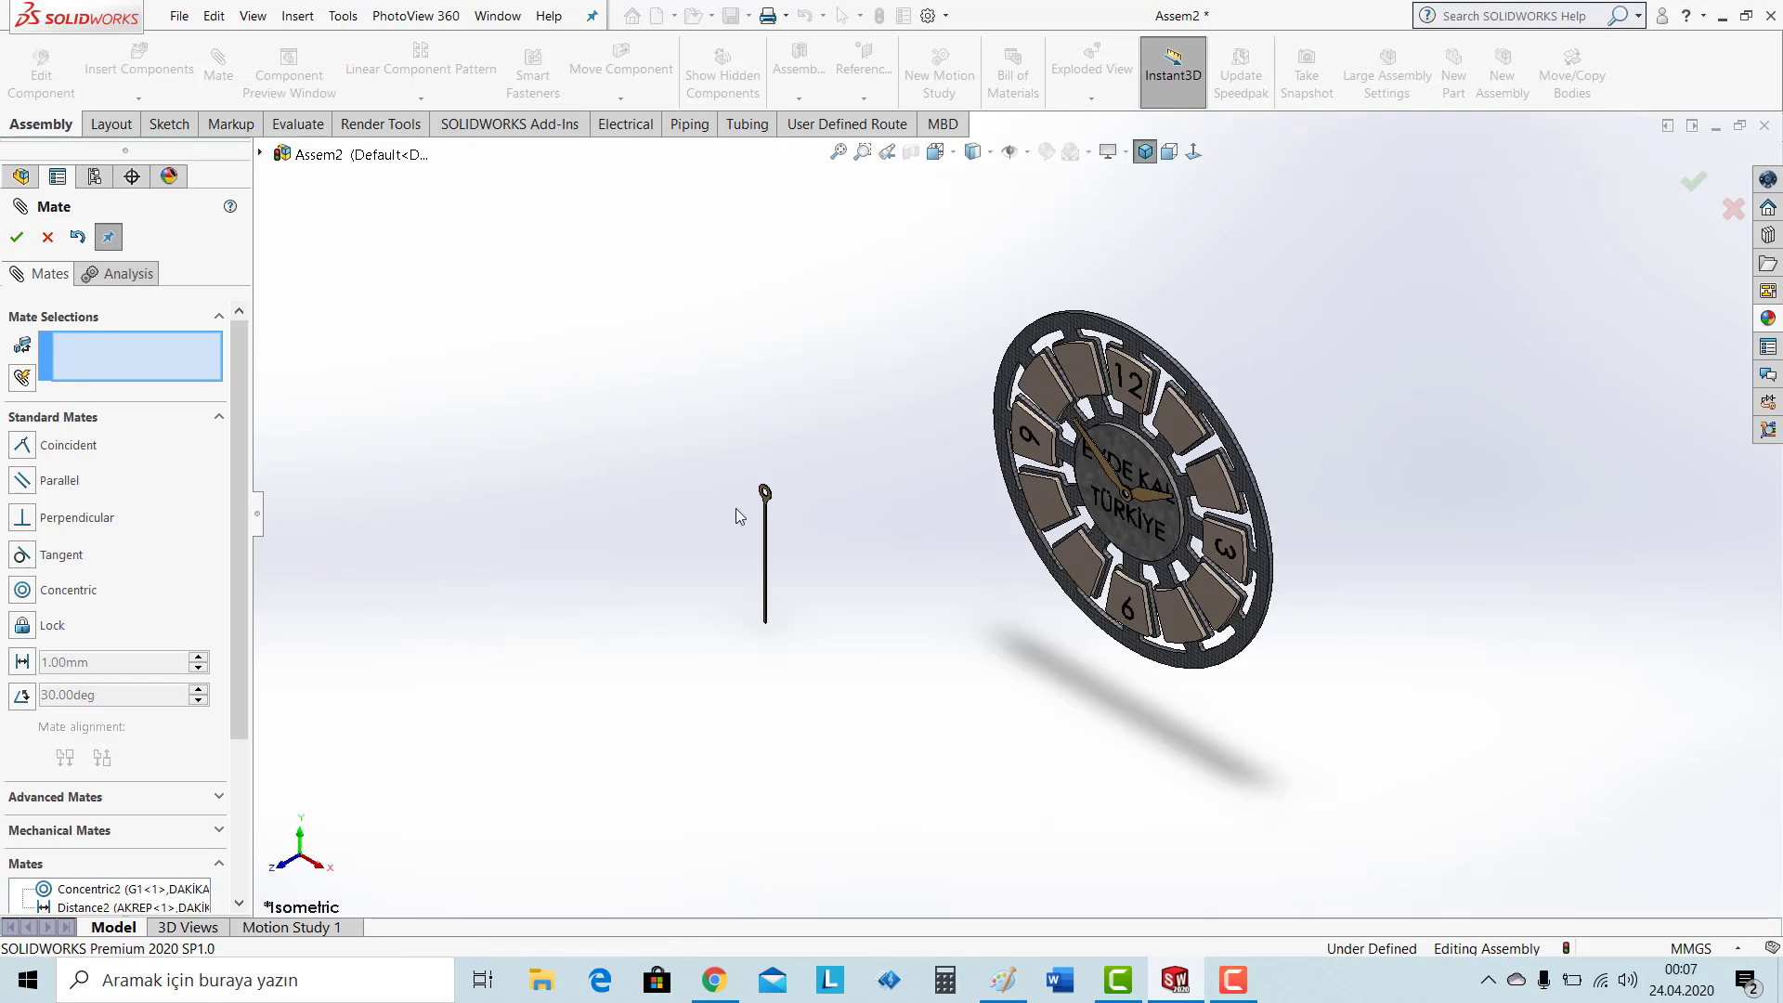
scroll(992, 498, down, 5)
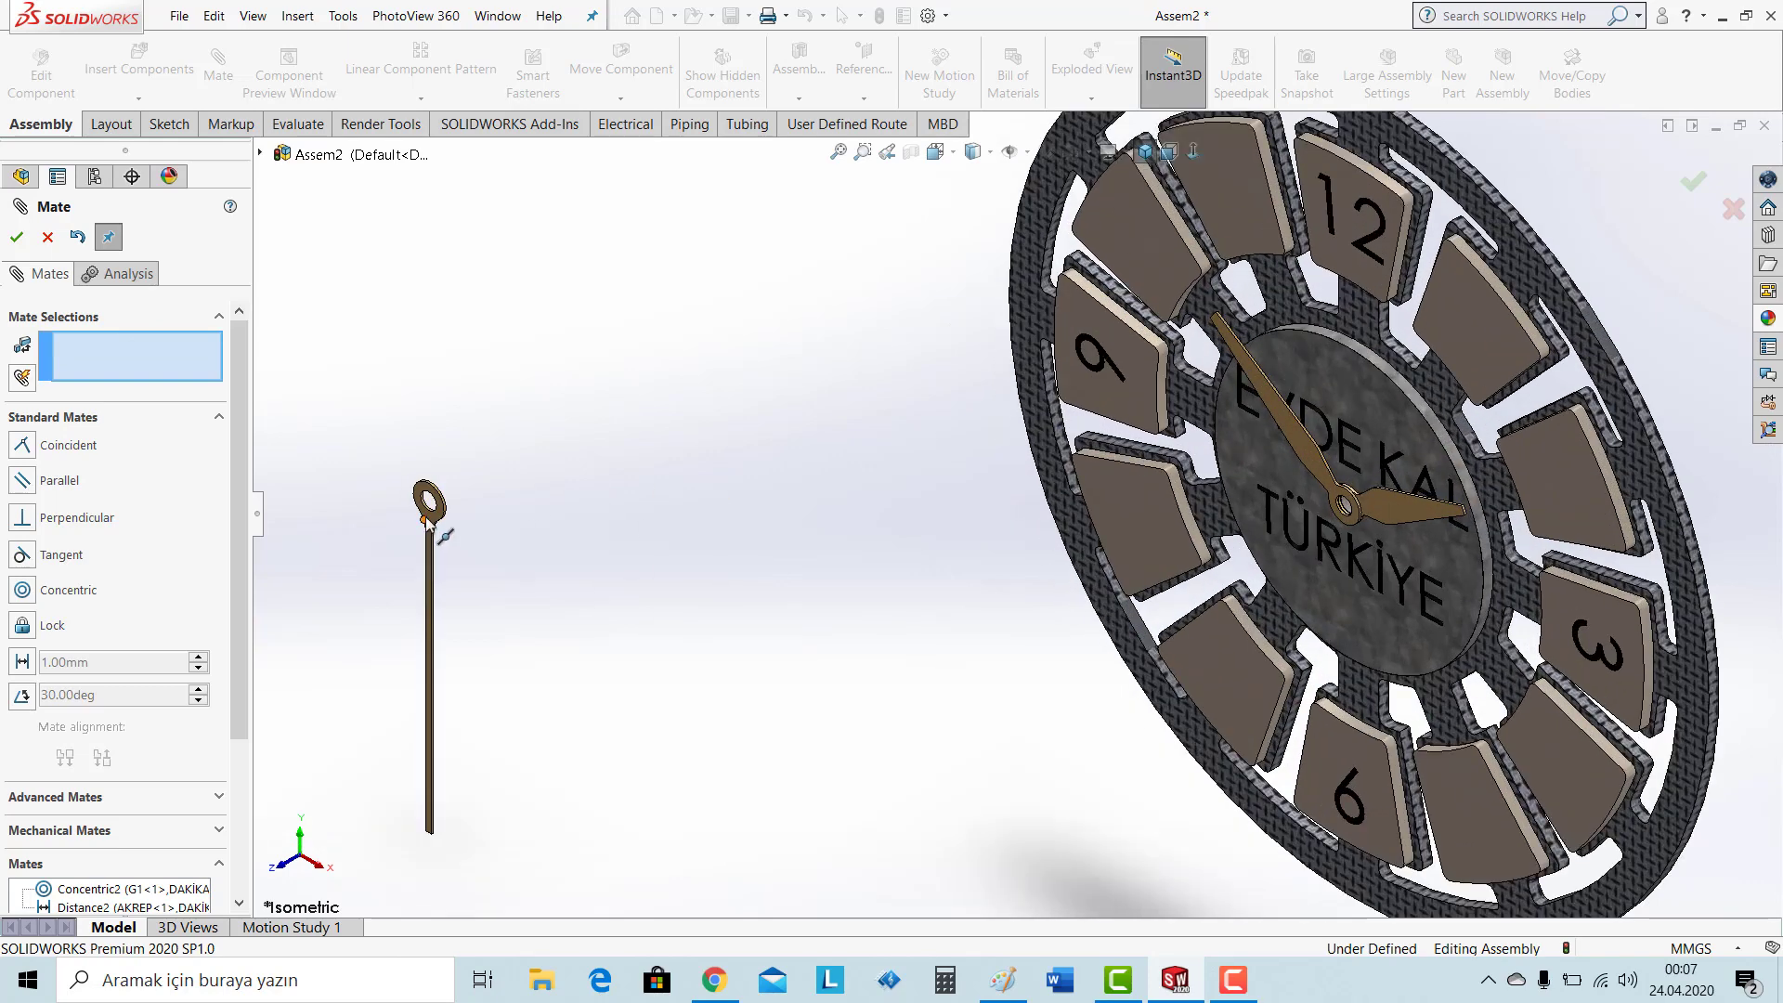
drag(495, 547, 975, 599)
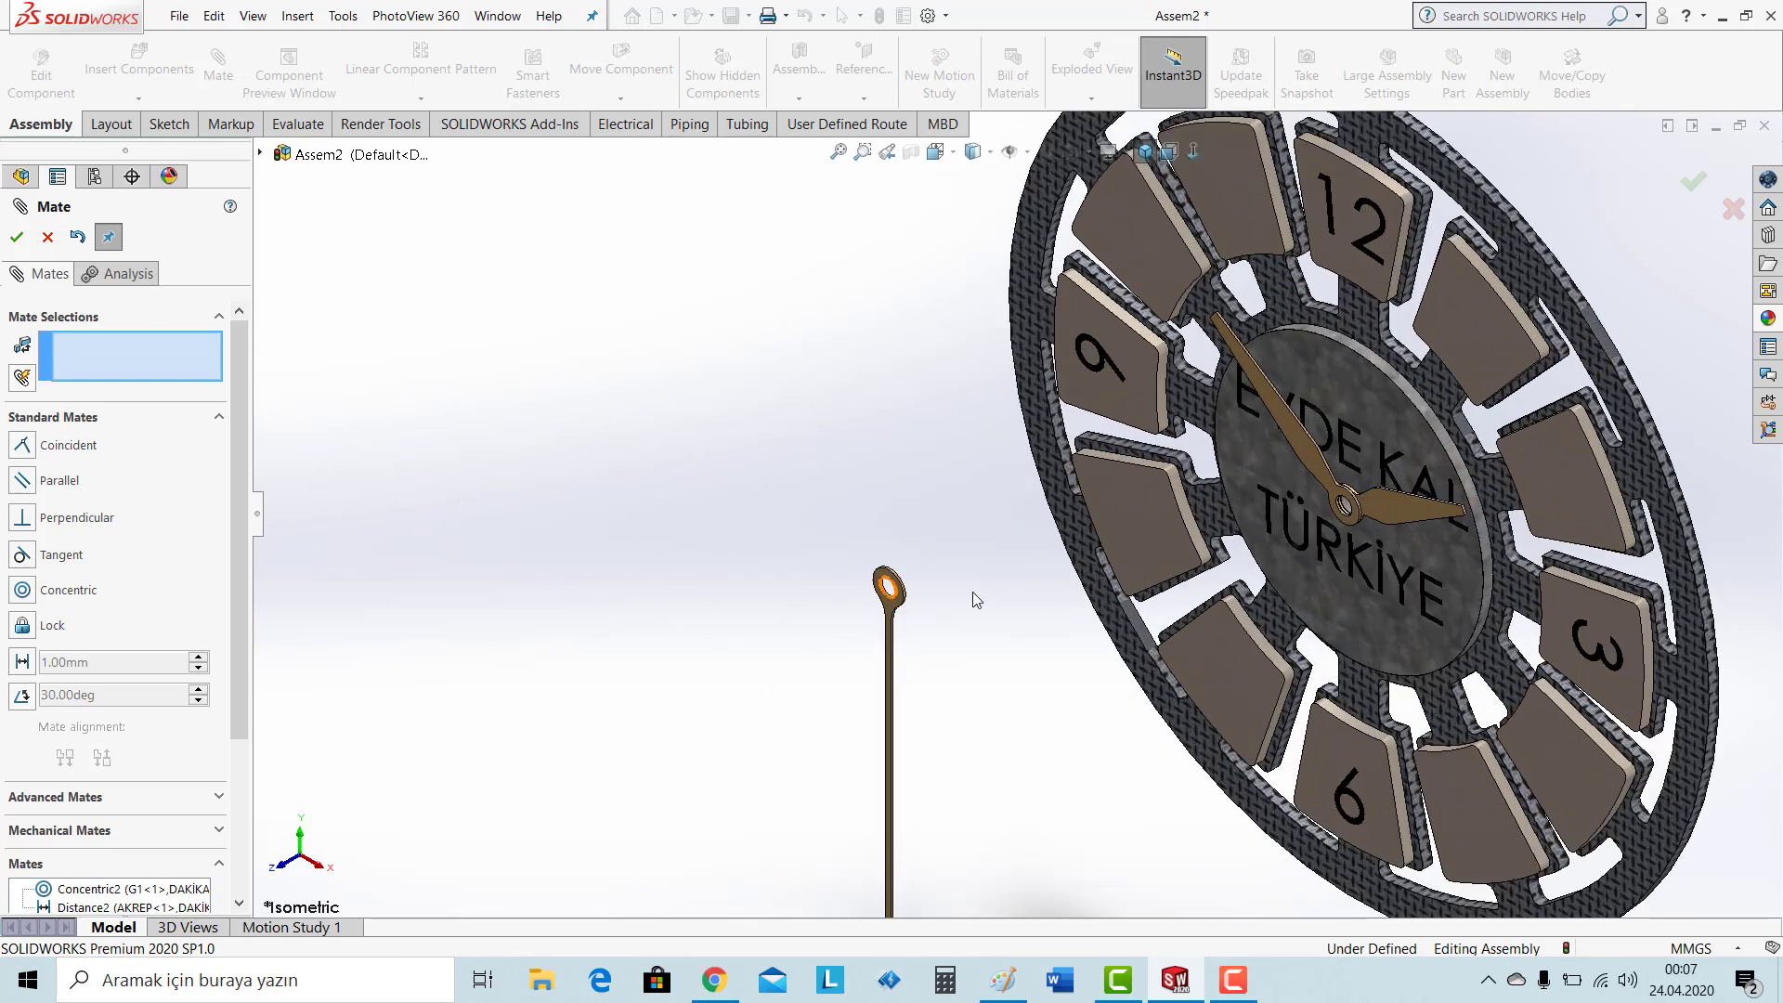
scroll(1363, 517, down, 5)
Mate the G1 central hub face concentric with the SANİYE ring hole.
click(1193, 543)
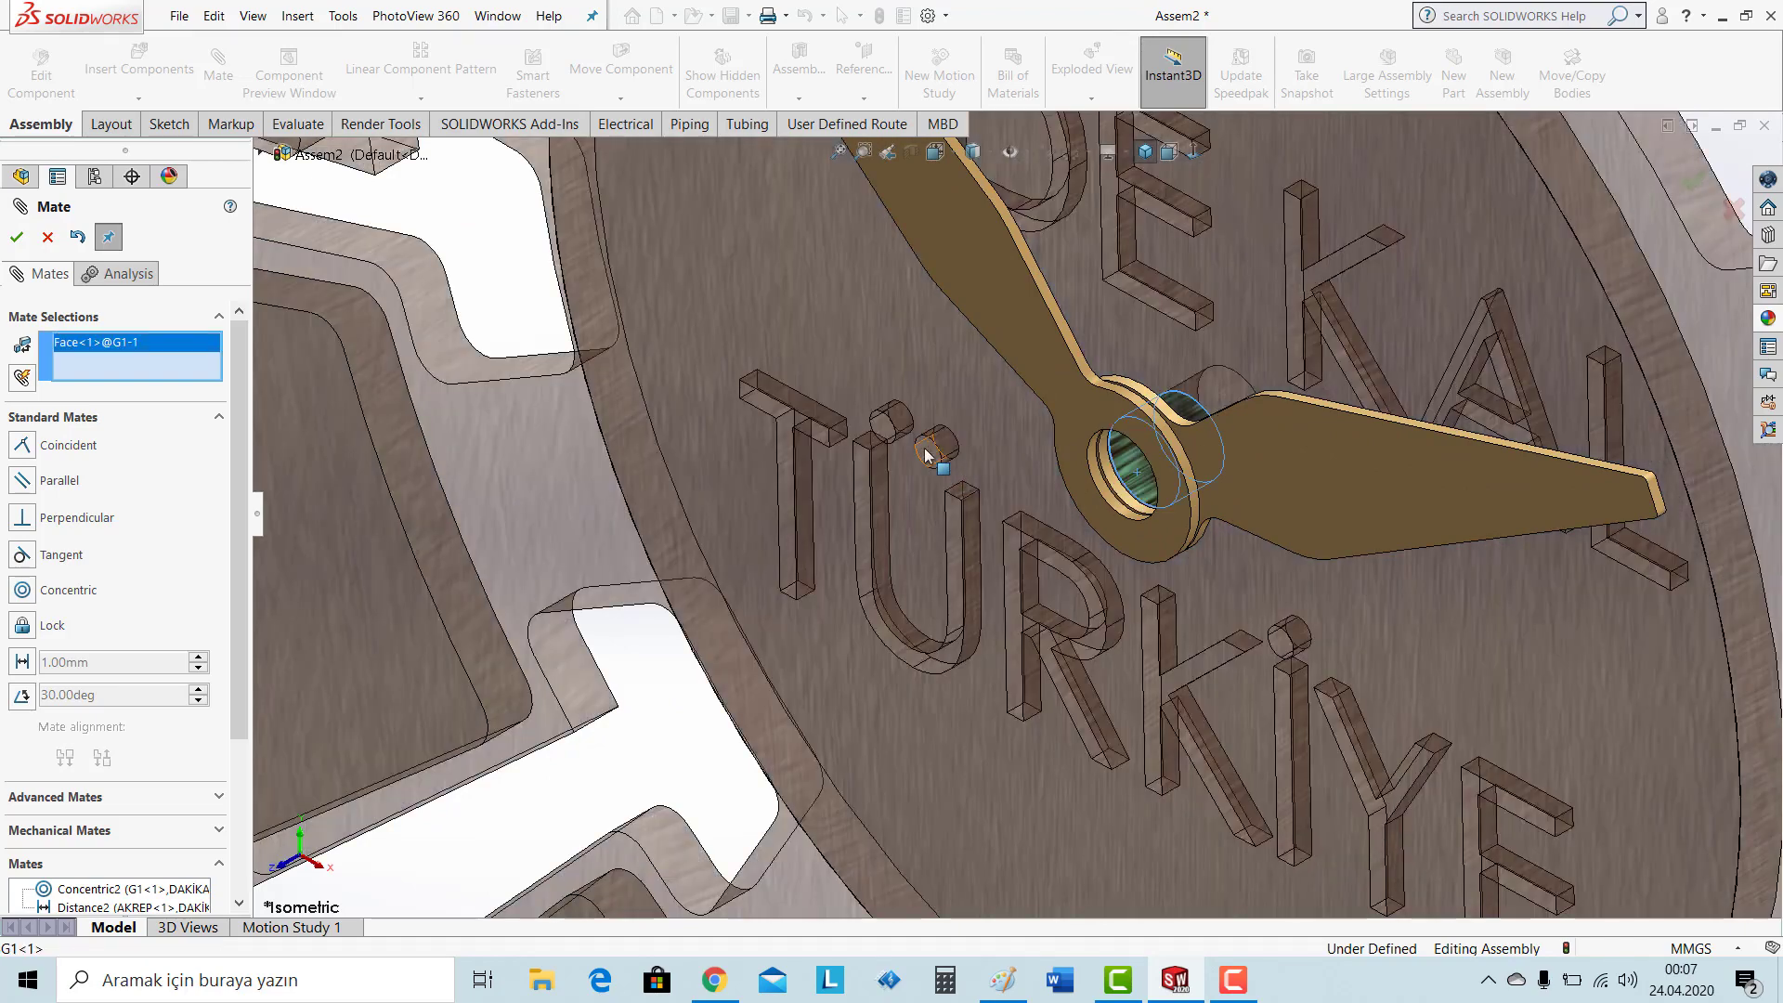
scroll(1012, 511, up, 5)
scroll(475, 598, down, 4)
scroll(390, 676, down, 3)
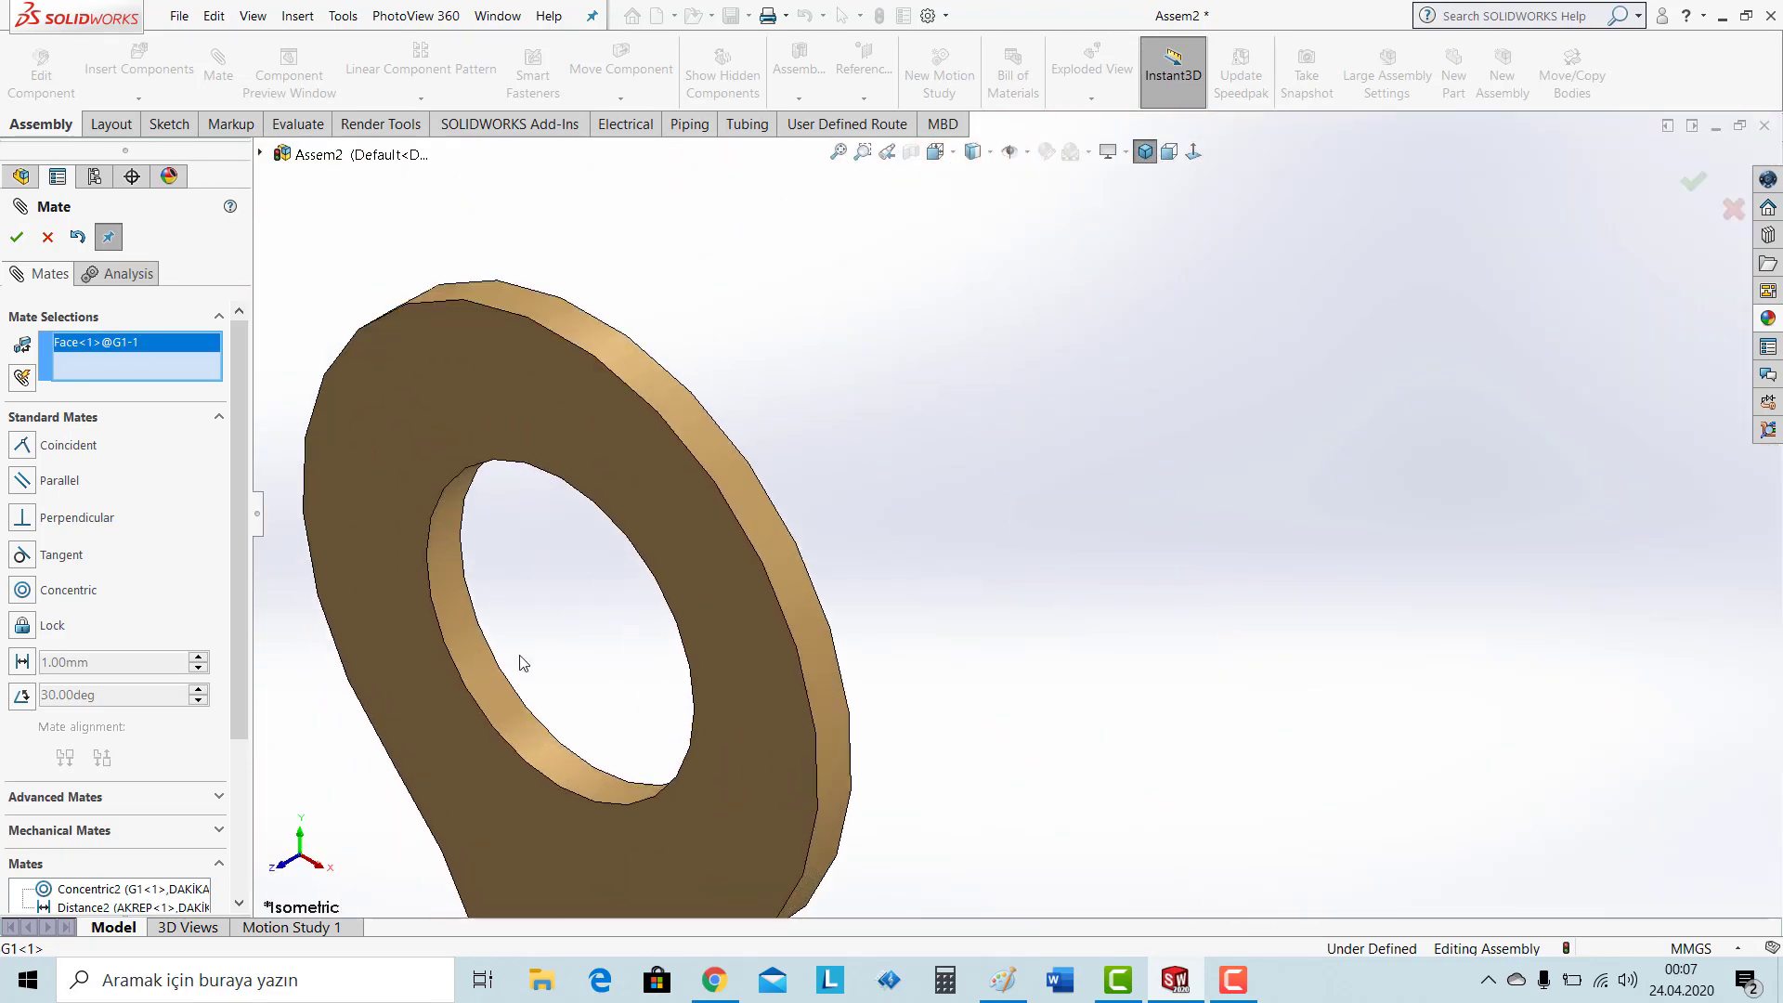
scroll(517, 665, down, 2)
click(518, 669)
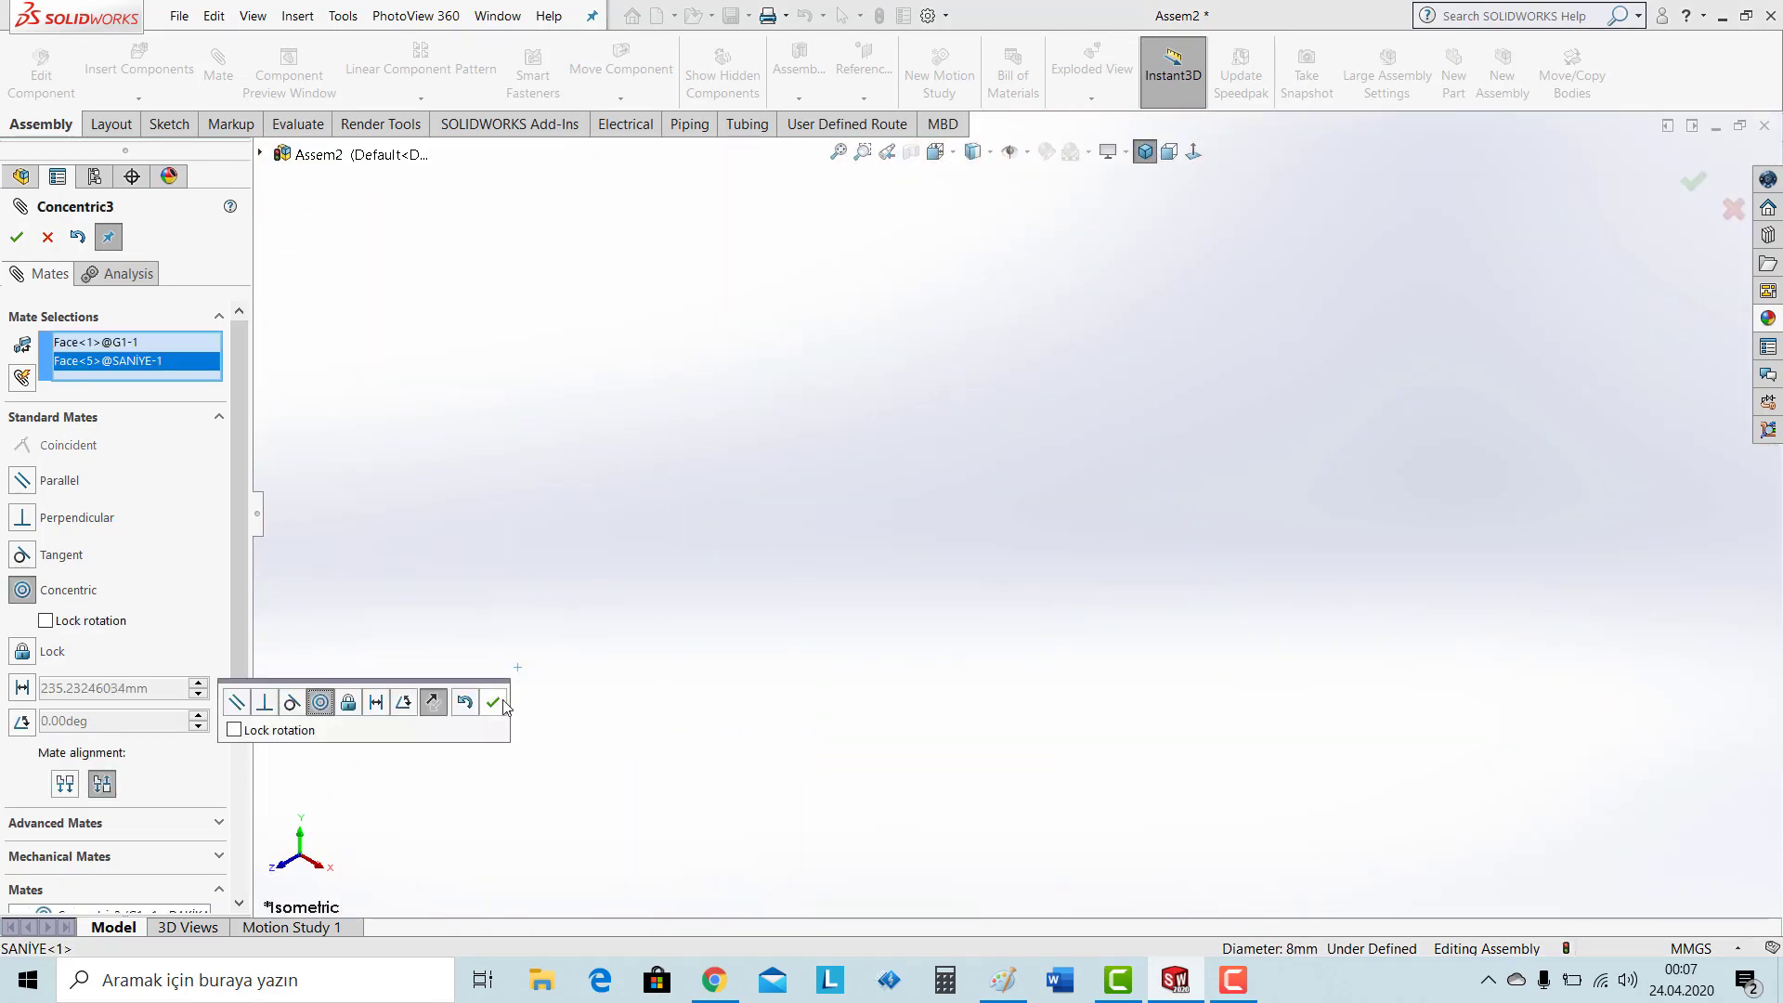
key(Return)
Select the DAKİKA face and the SANİYE face for a new mate, viewing the clock edge-on.
scroll(949, 327, up, 2)
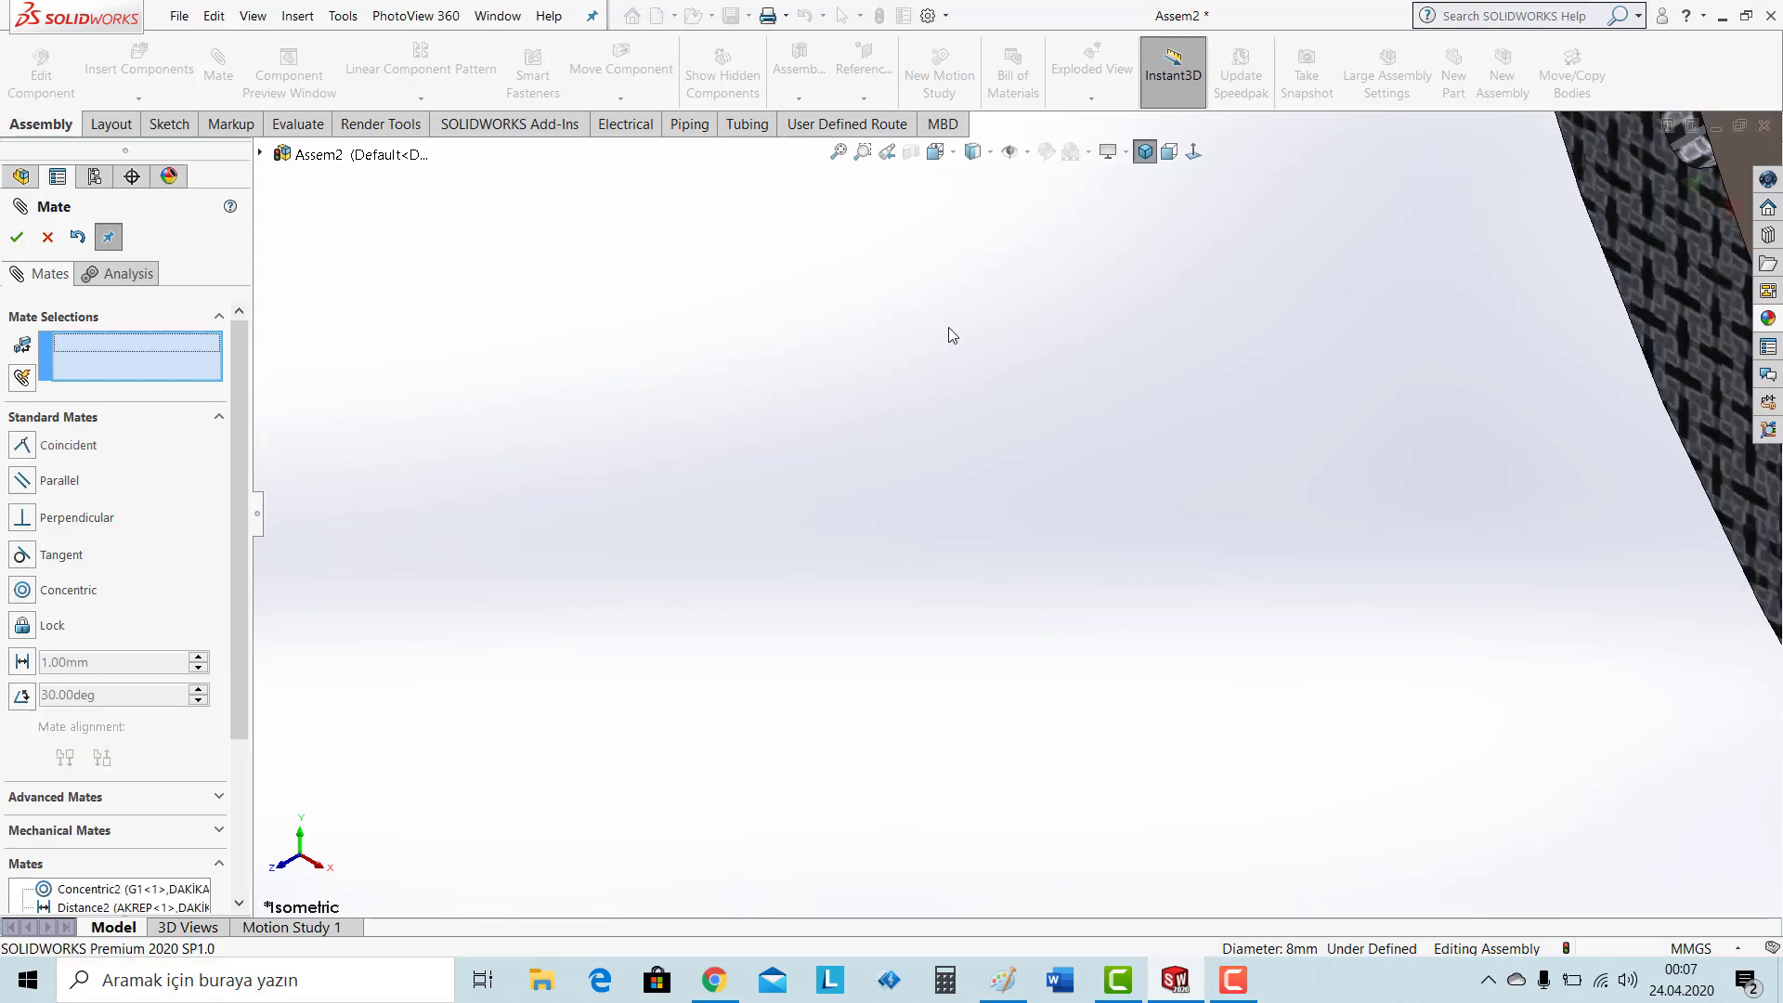
scroll(949, 327, up, 3)
scroll(951, 335, up, 3)
scroll(1413, 471, down, 4)
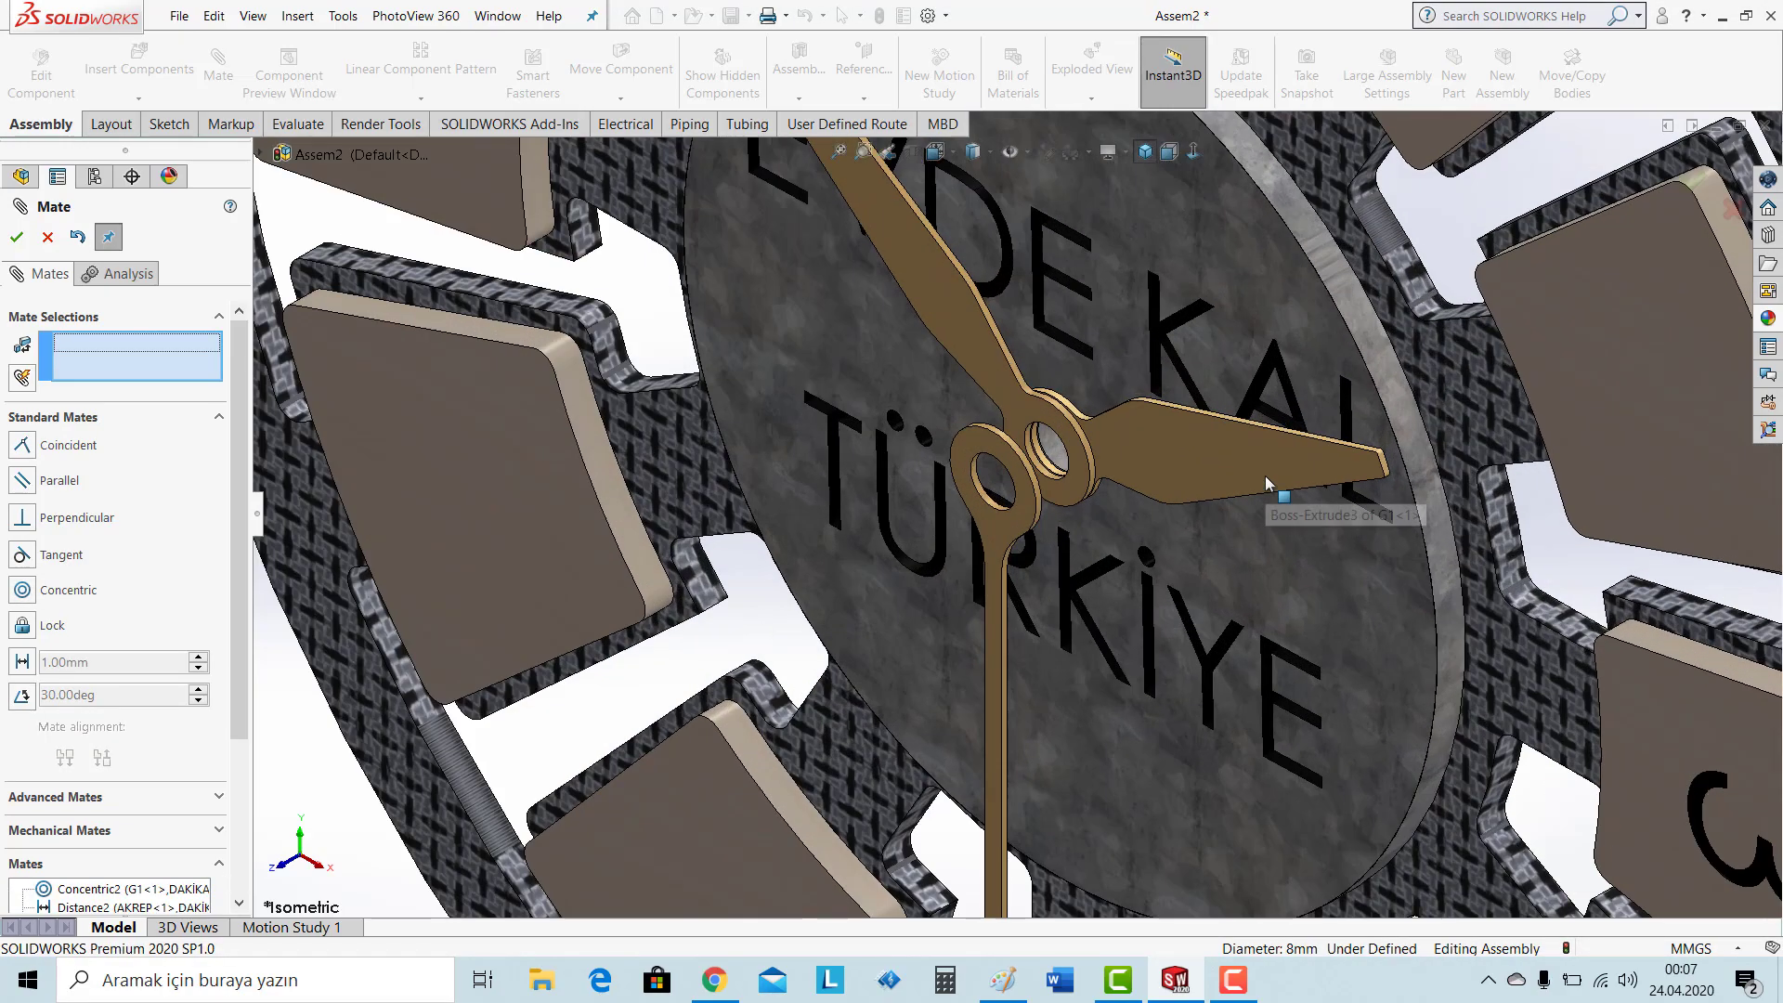
click(988, 422)
scroll(988, 423, up, 2)
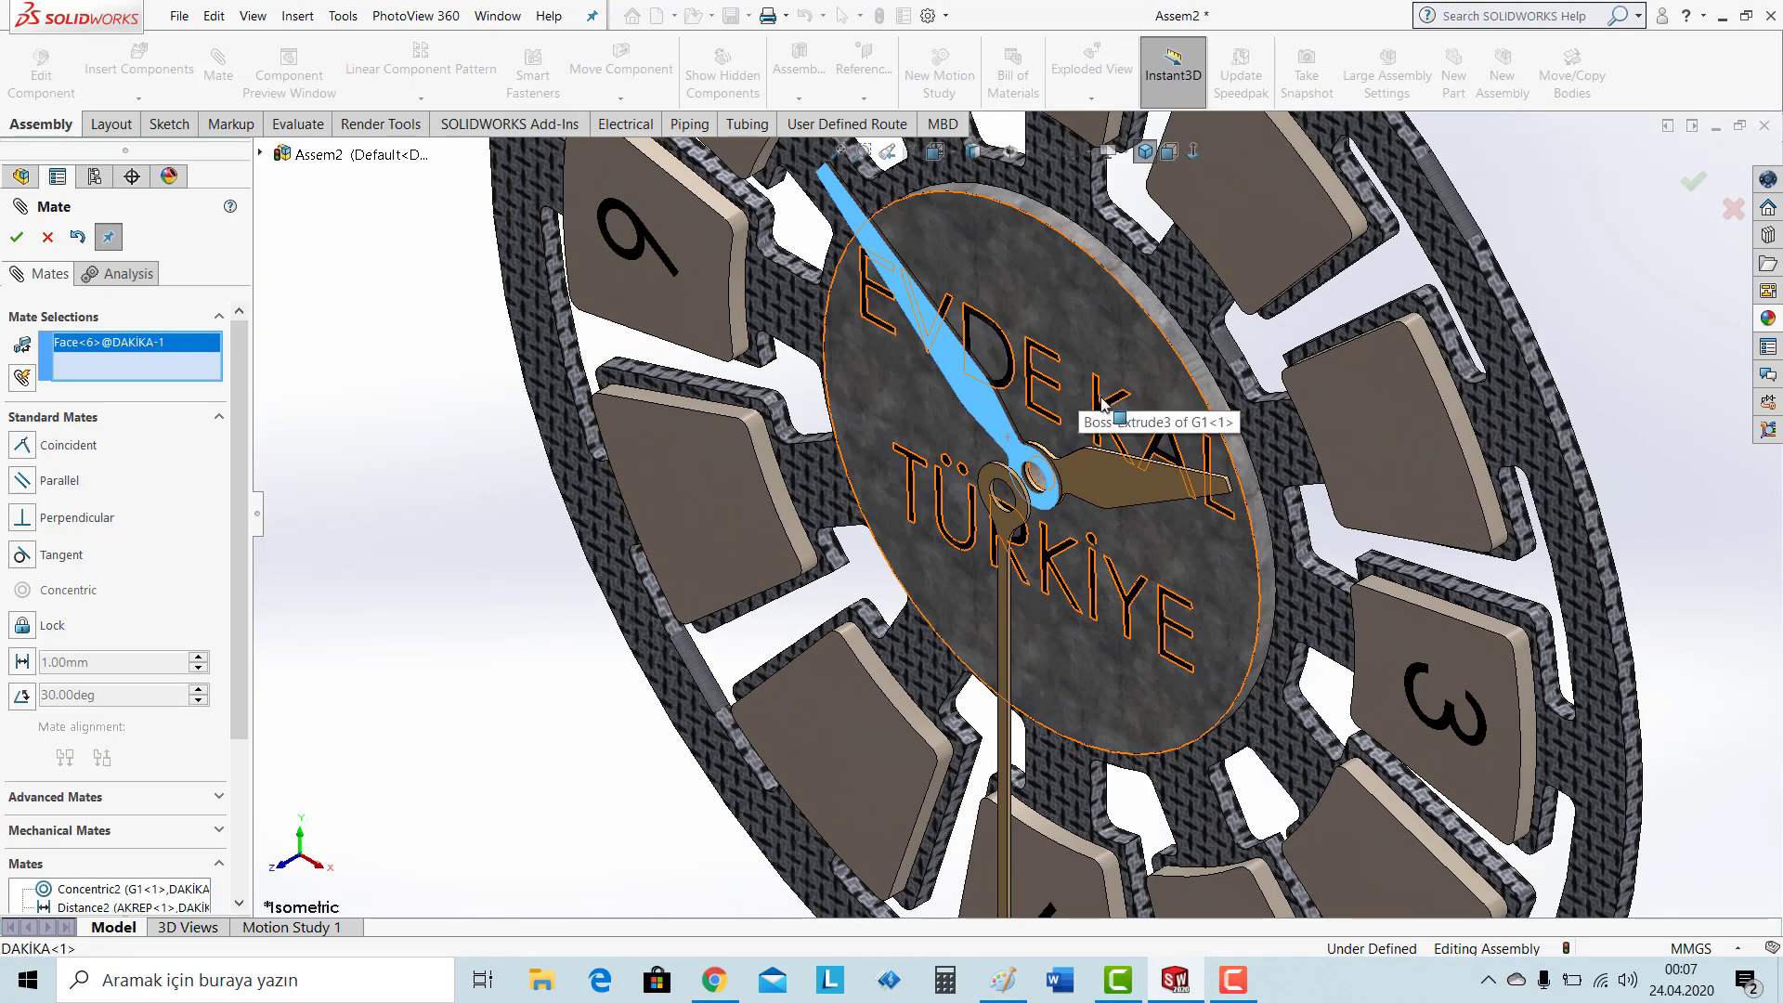
middle_drag(988, 423, 1476, 710)
scroll(1476, 710, down, 2)
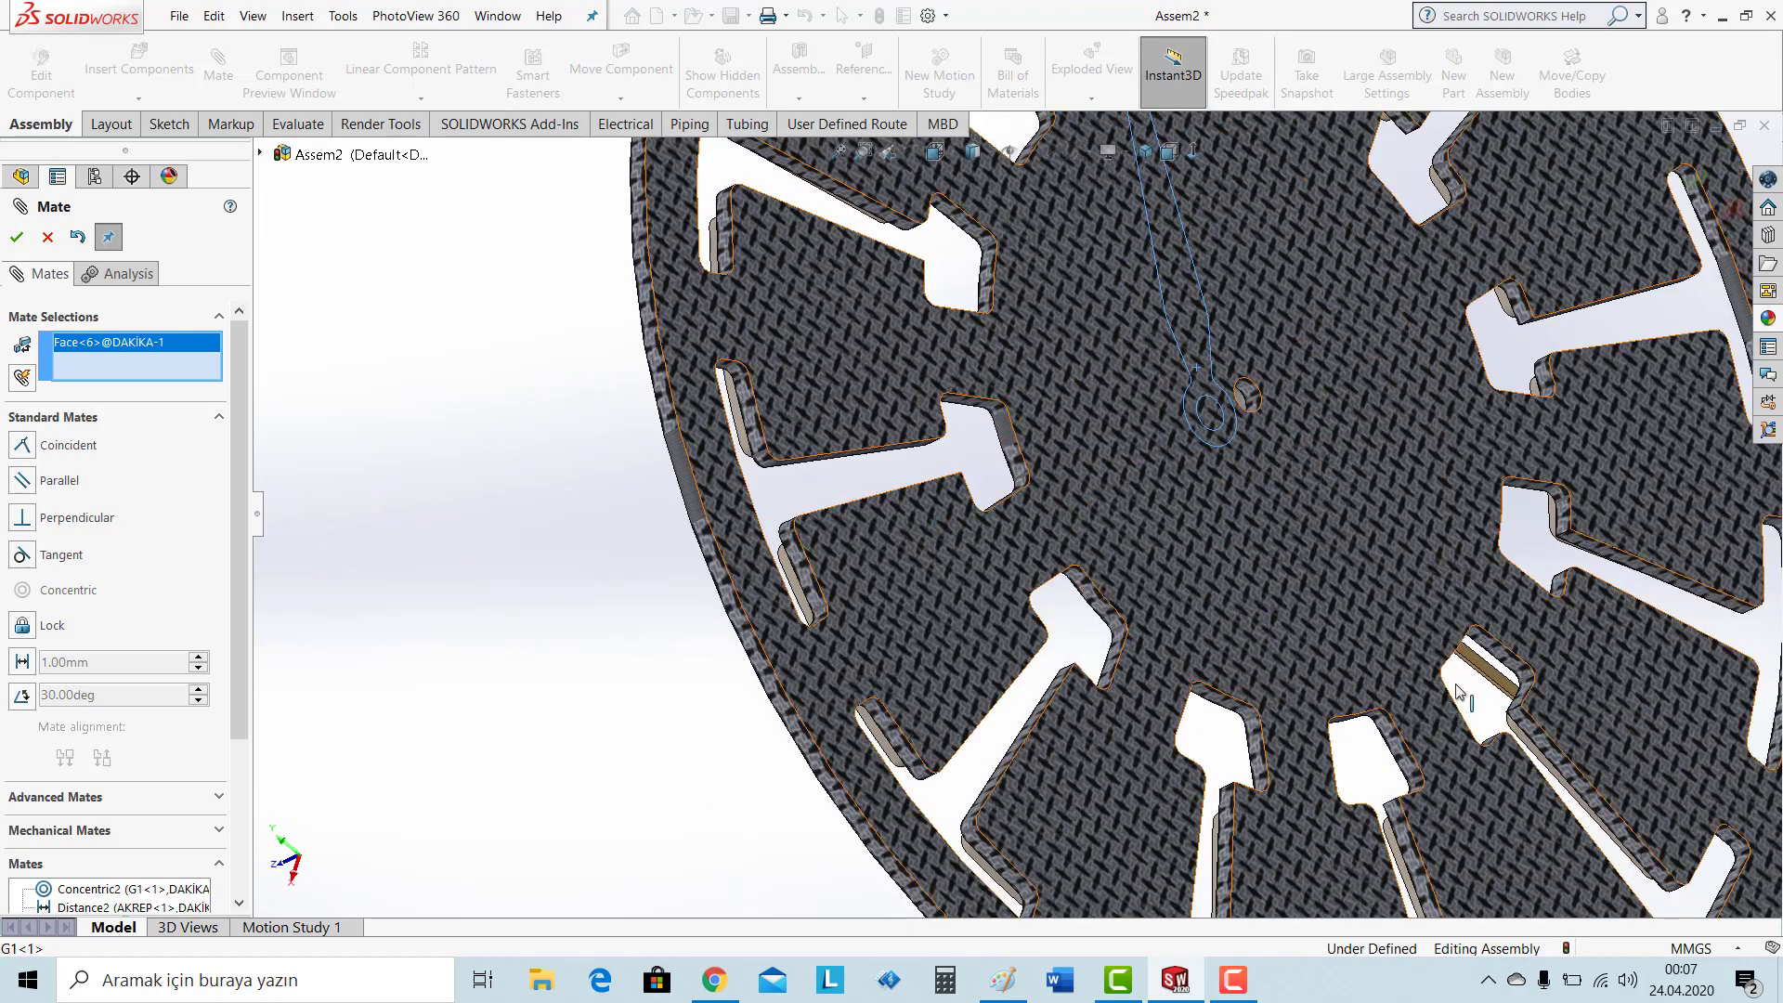
scroll(1486, 707, down, 5)
scroll(1495, 707, down, 1)
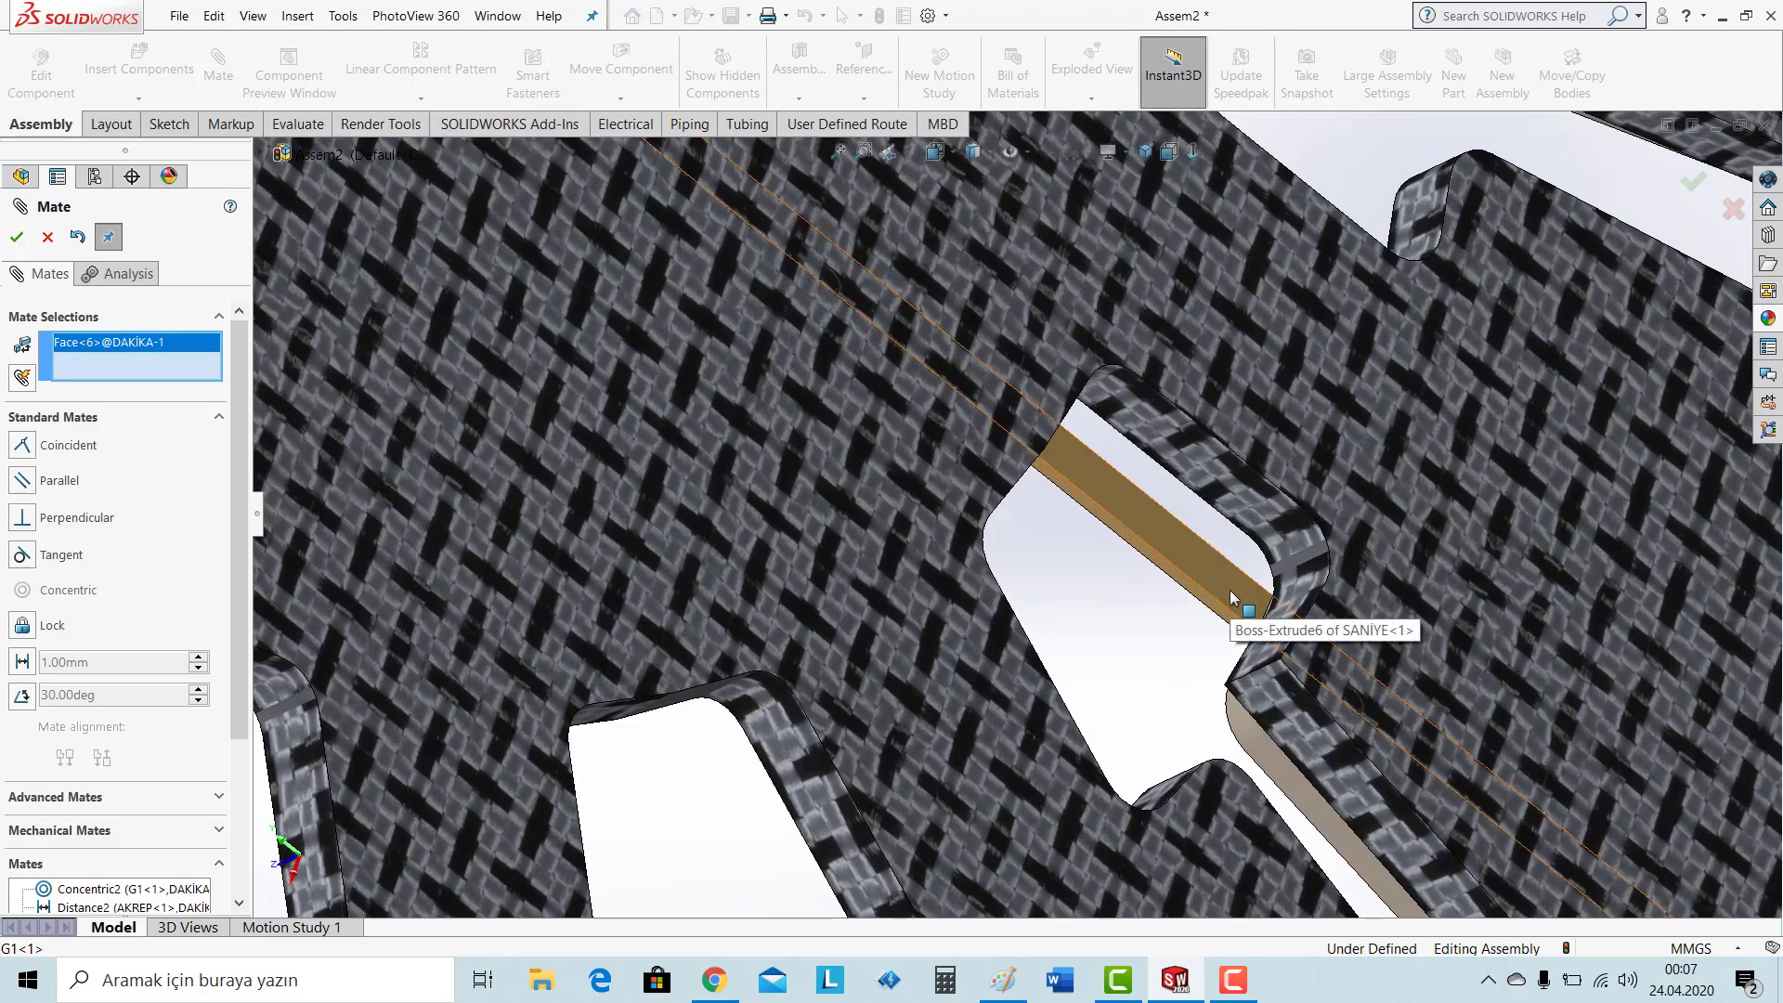
click(1232, 597)
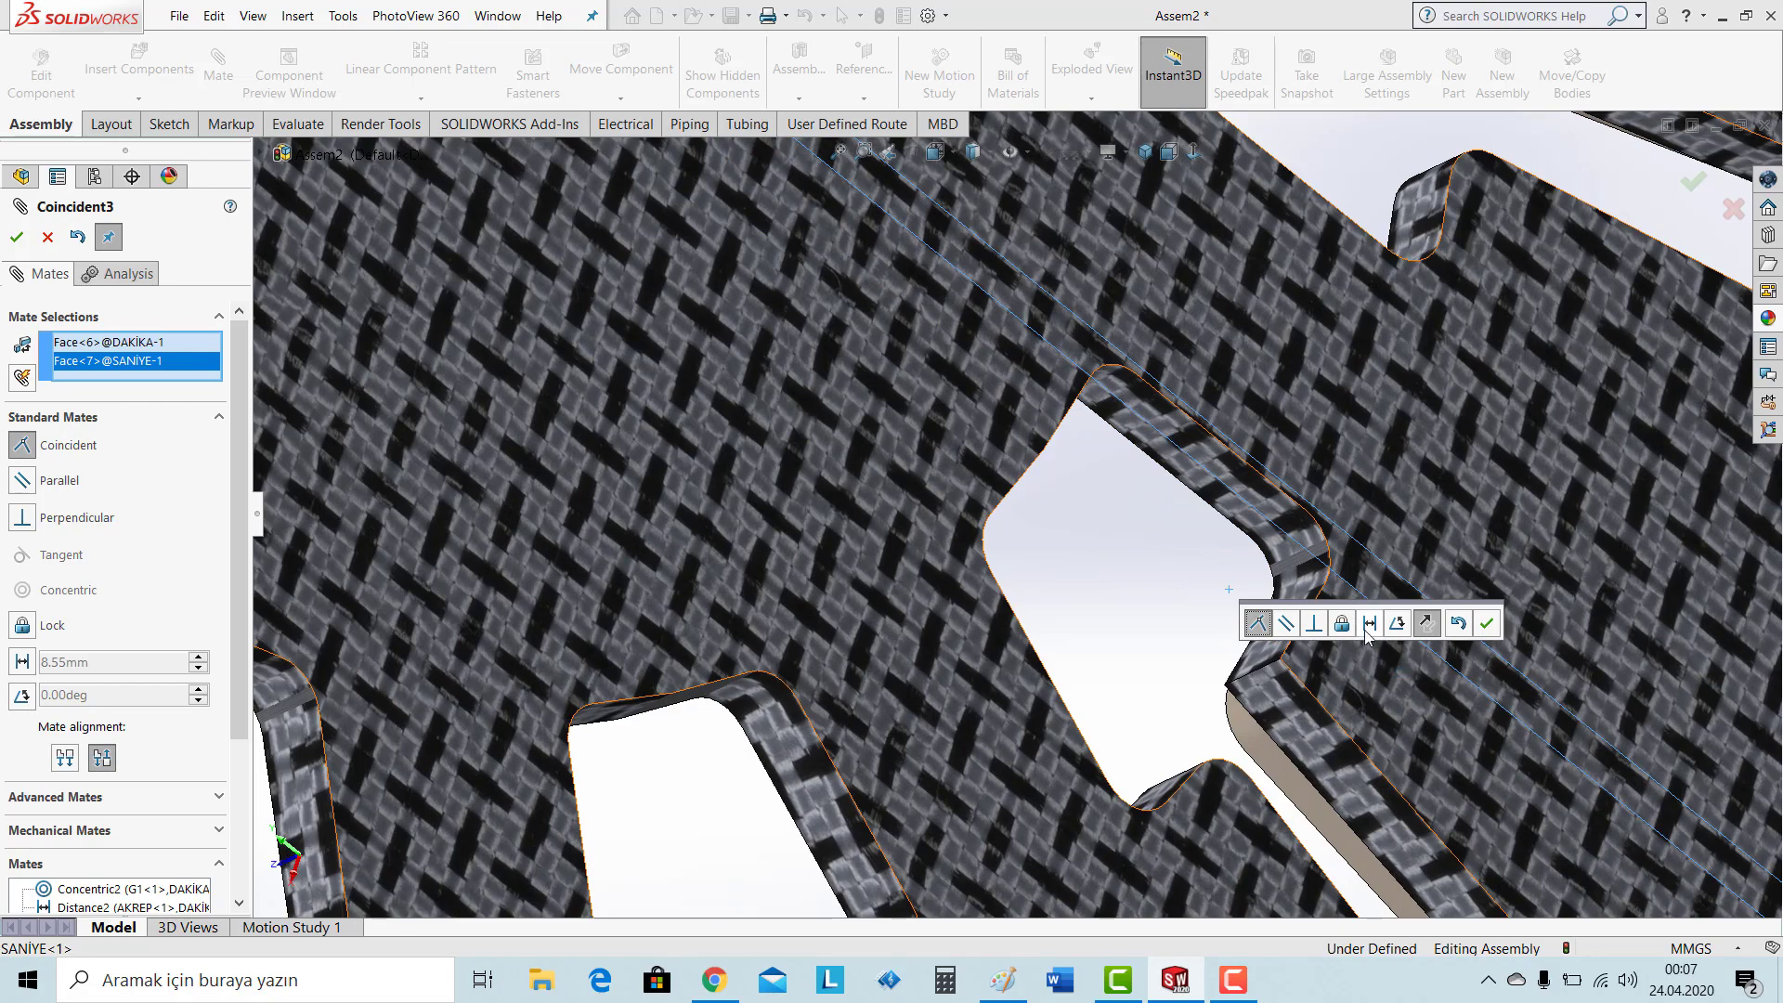
Make it a 0.25 mm distance mate and finish mating.
click(1368, 623)
text(0.25)
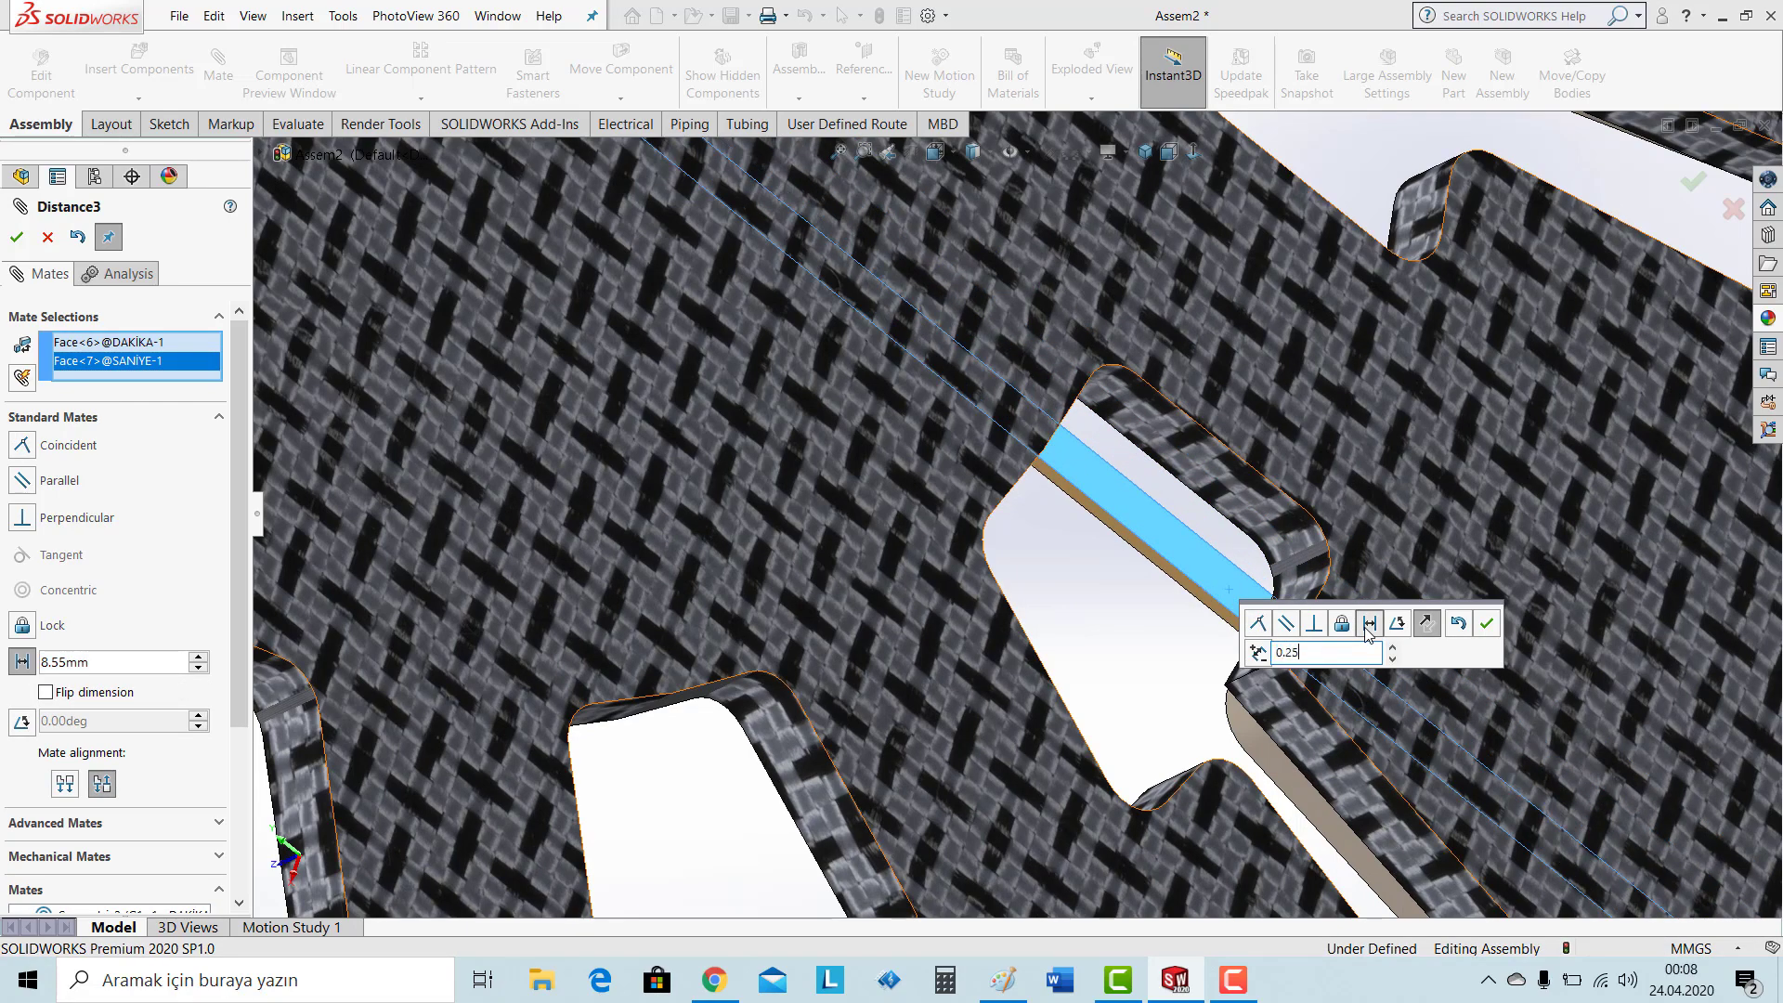
key(Return)
click(1486, 624)
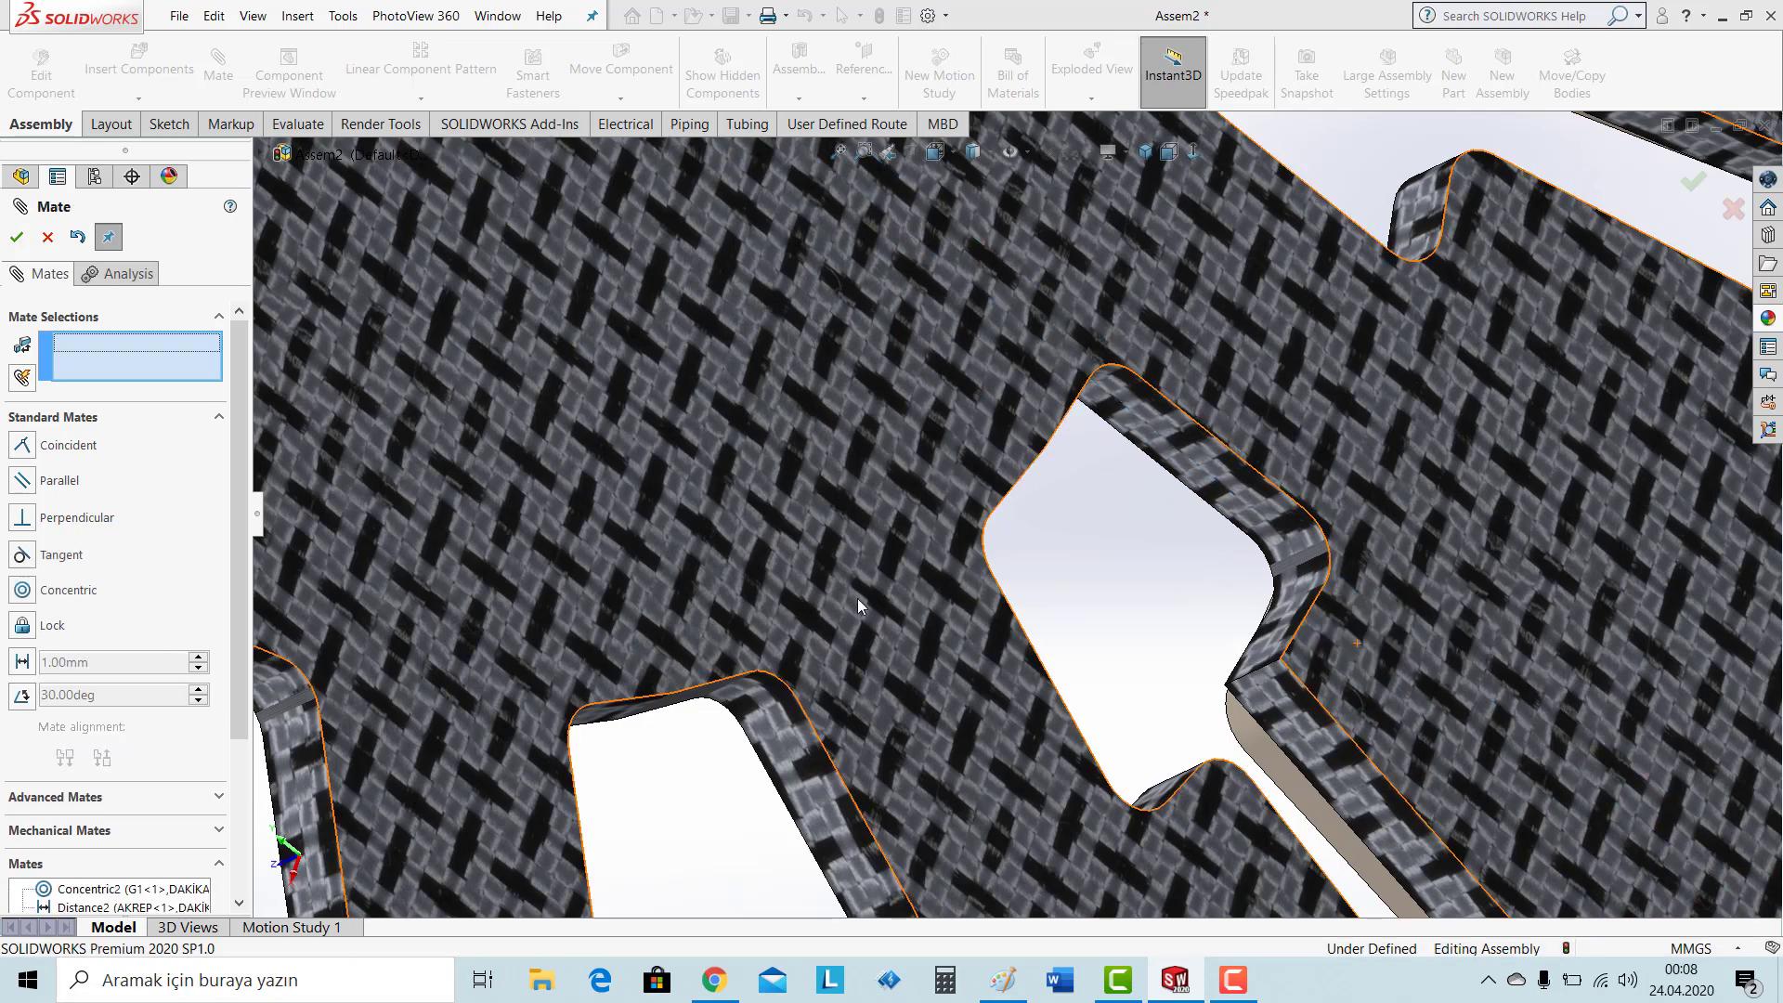
click(16, 240)
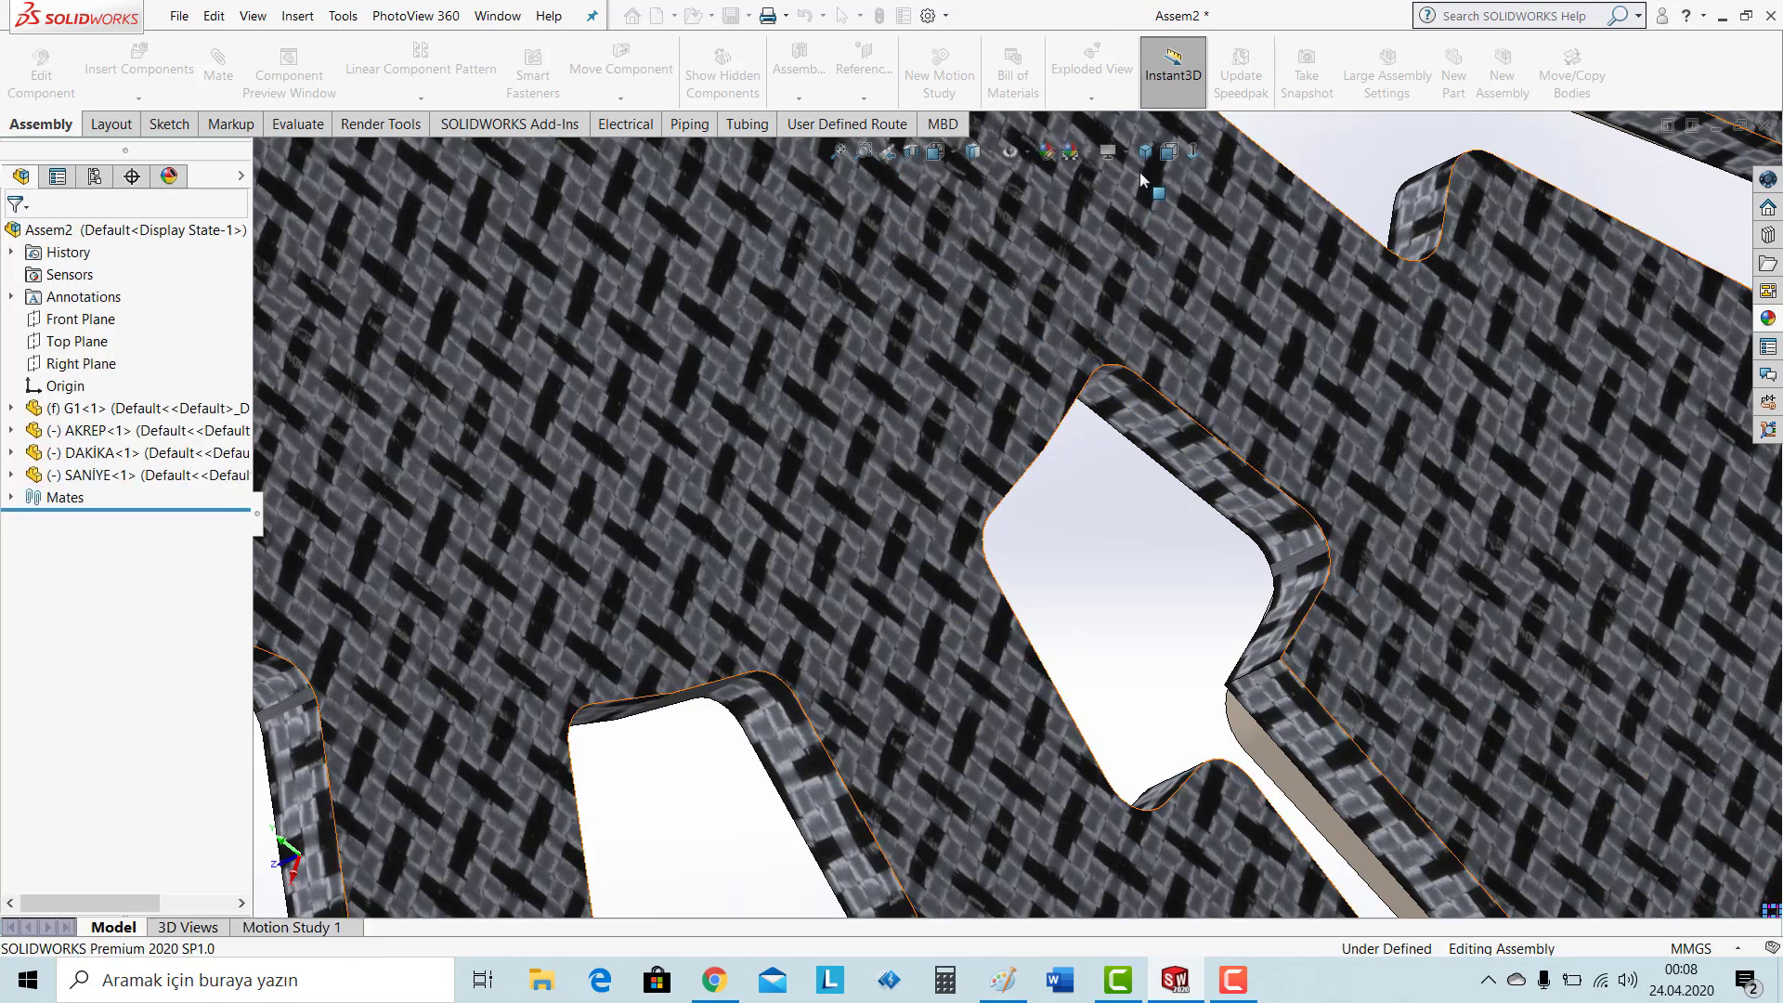
Orient the clock assembly to the Front view from the View Orientation flyout.
click(1144, 154)
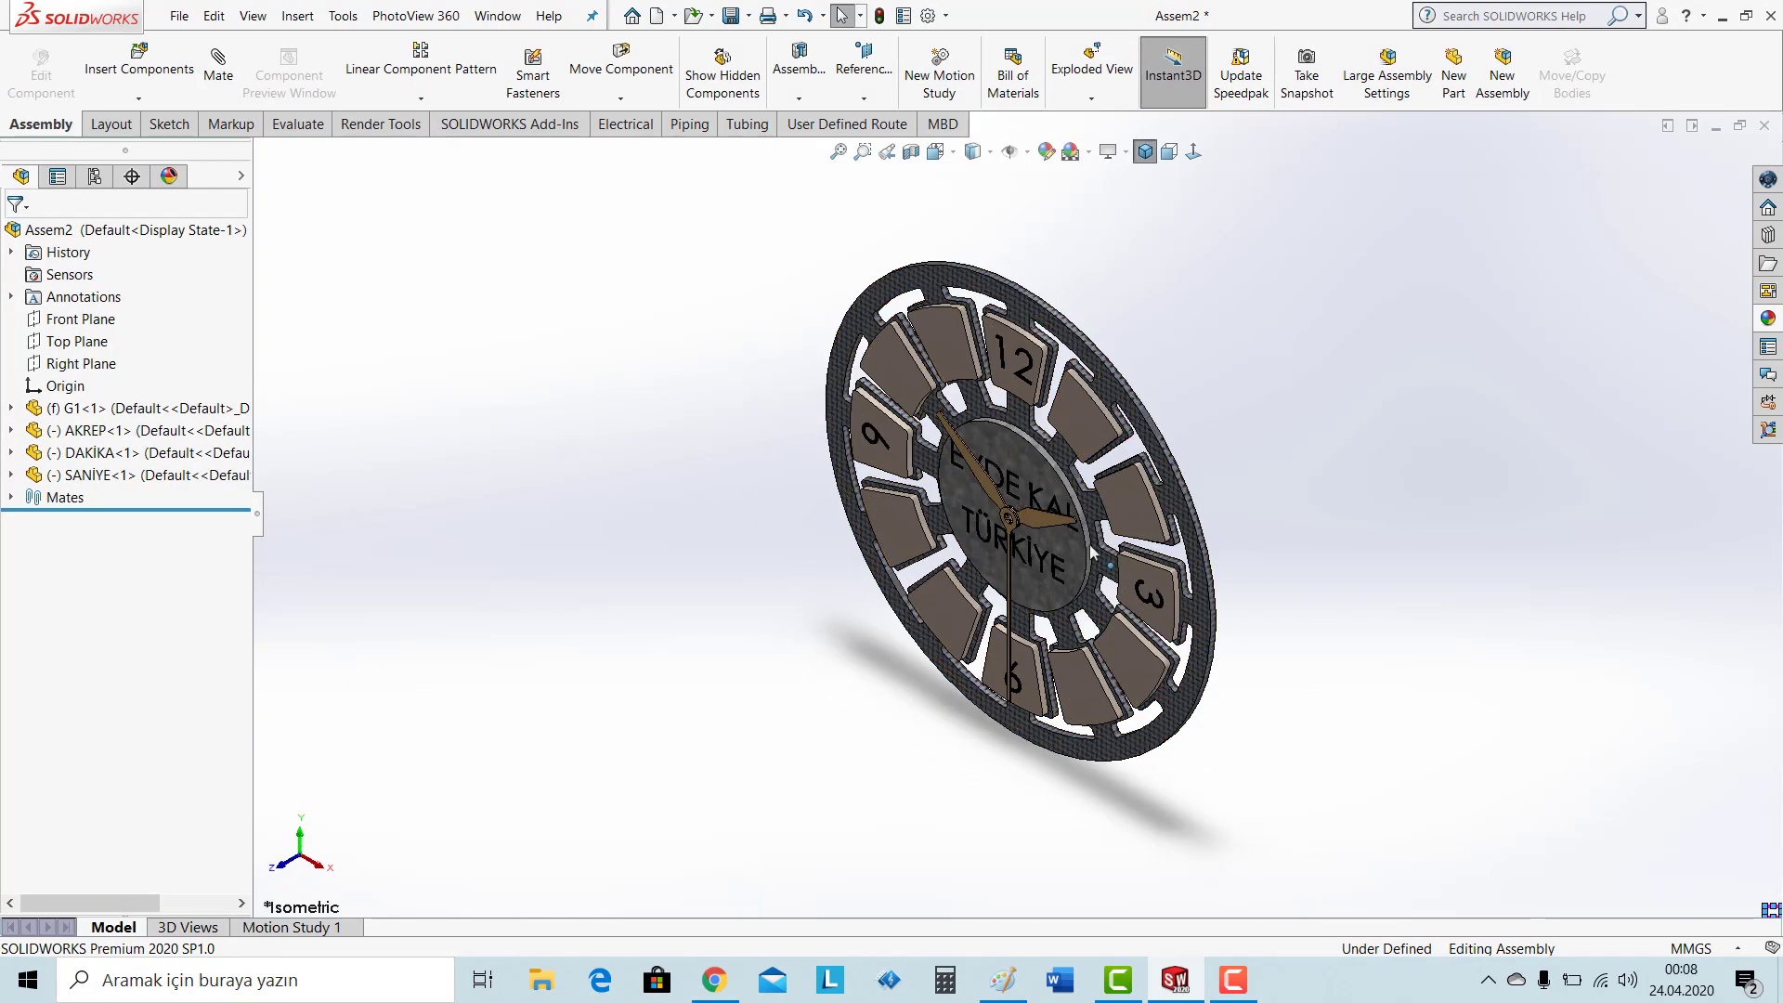
middle_drag(1092, 554, 1058, 580)
scroll(1059, 581, down, 3)
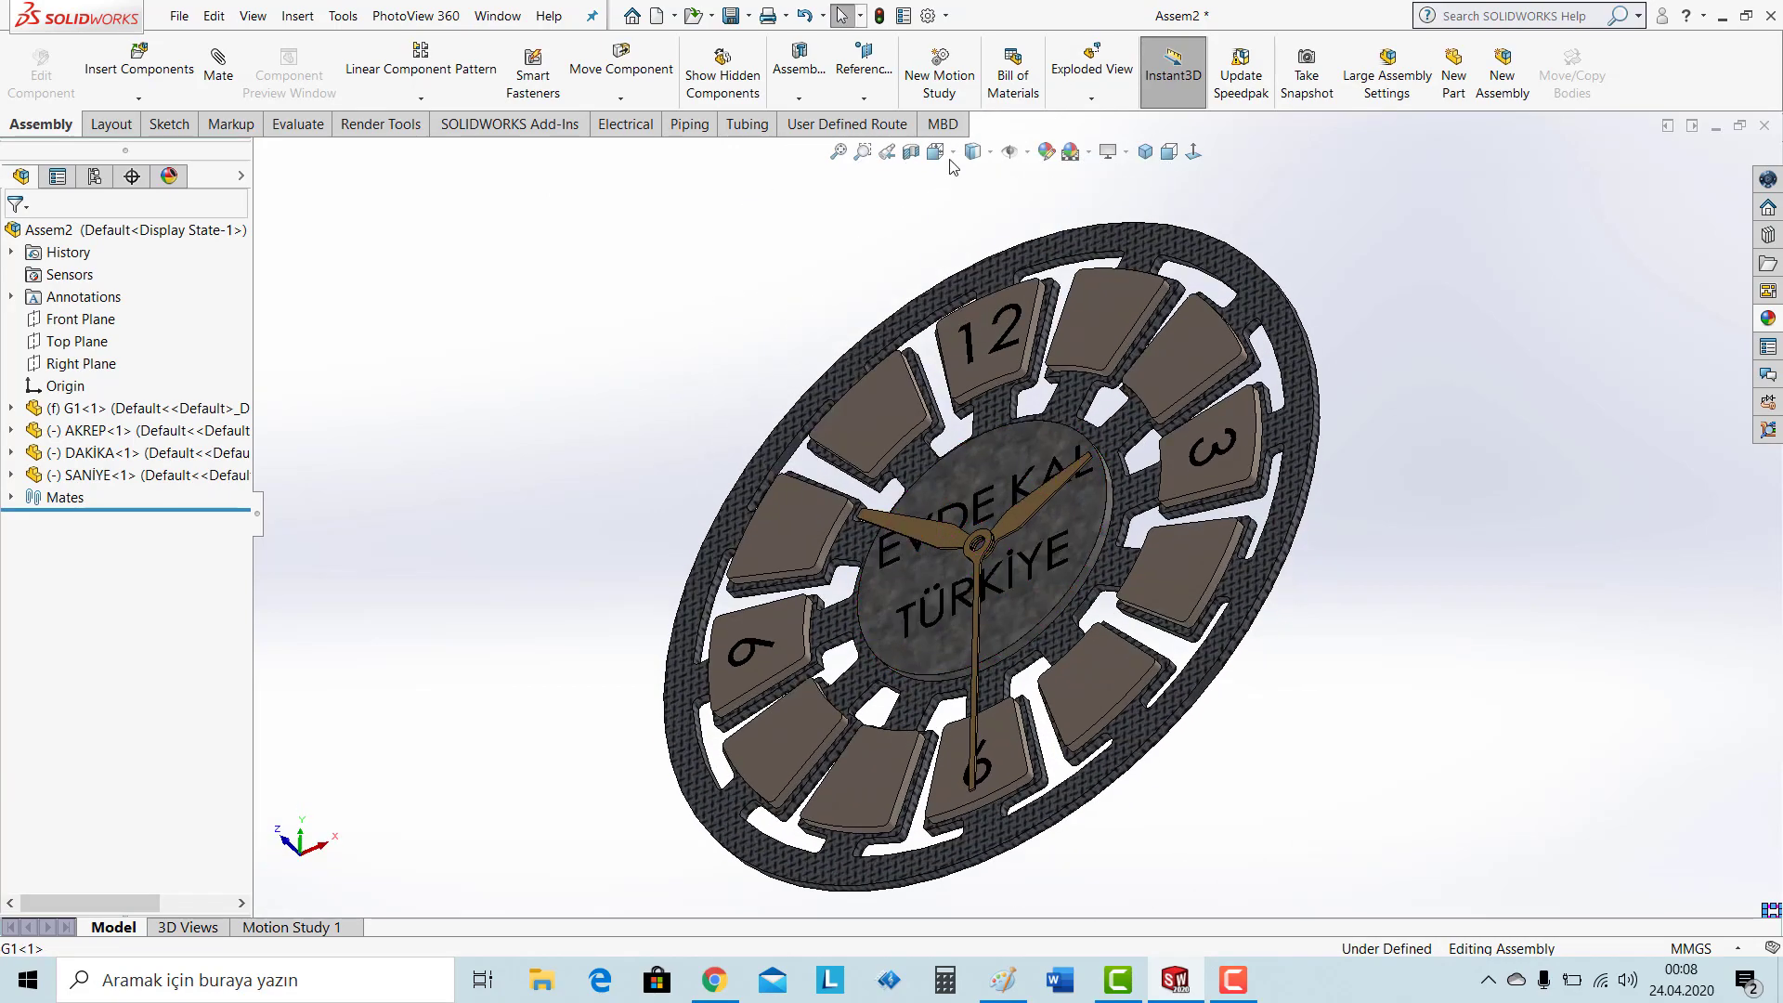
click(952, 164)
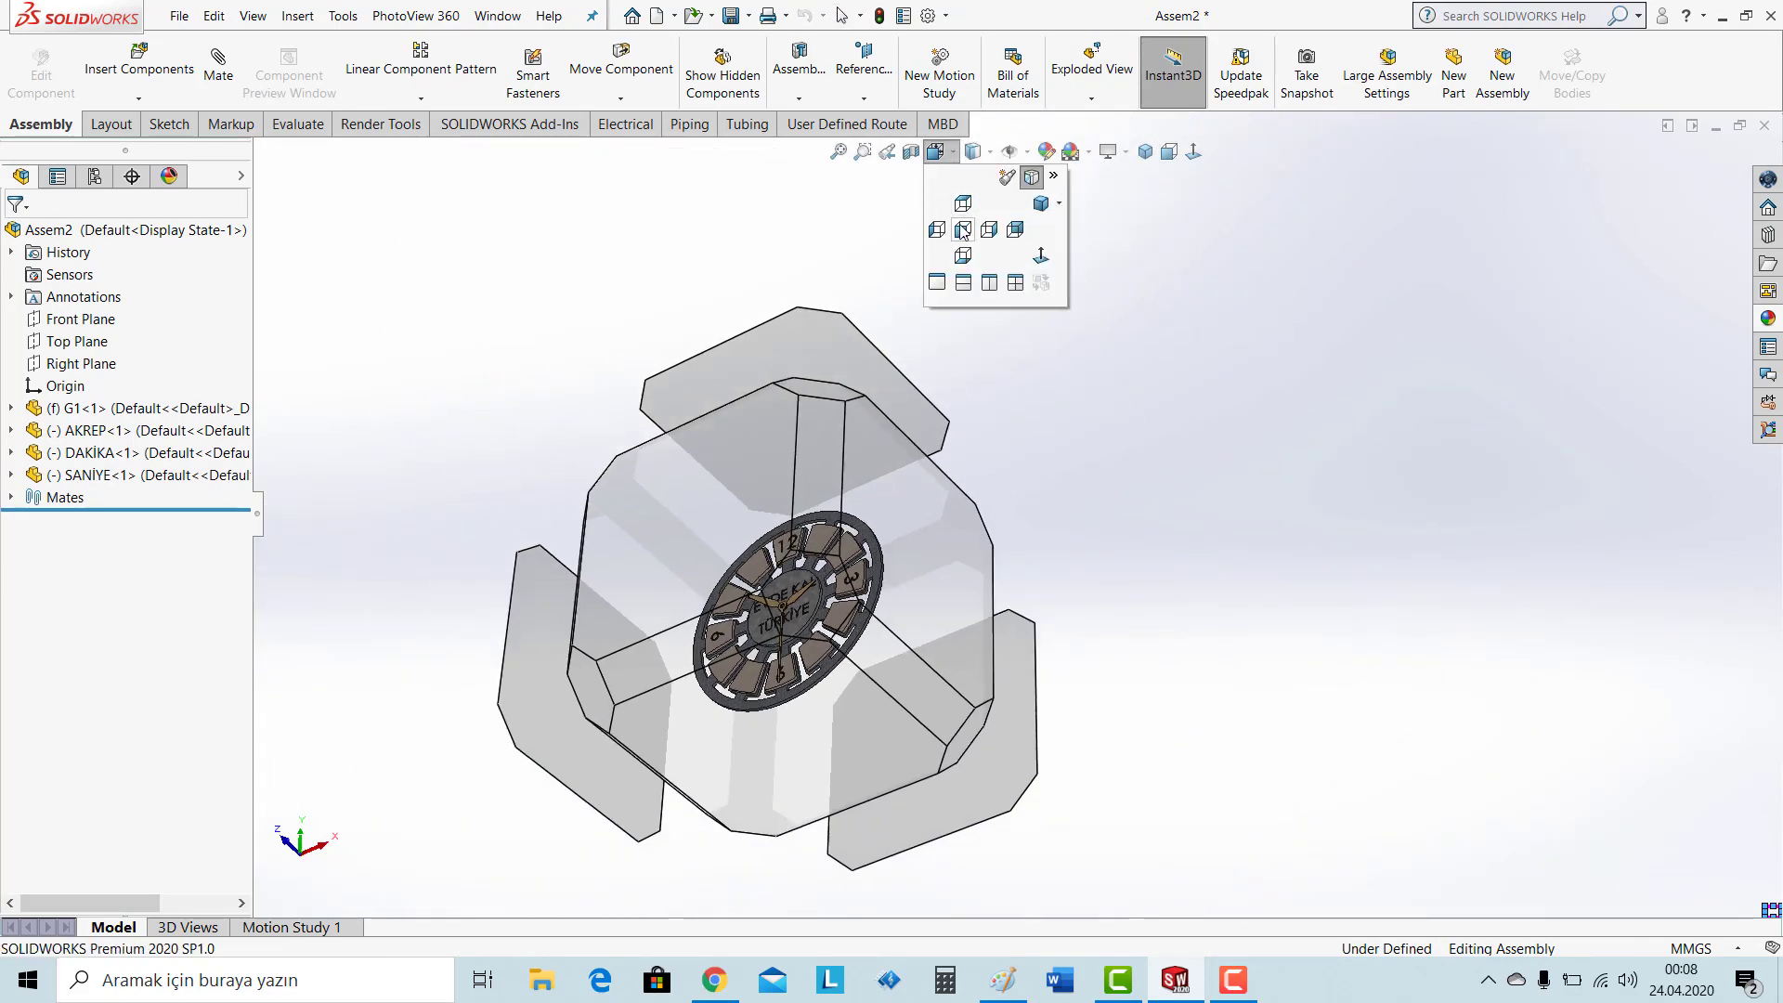
click(963, 230)
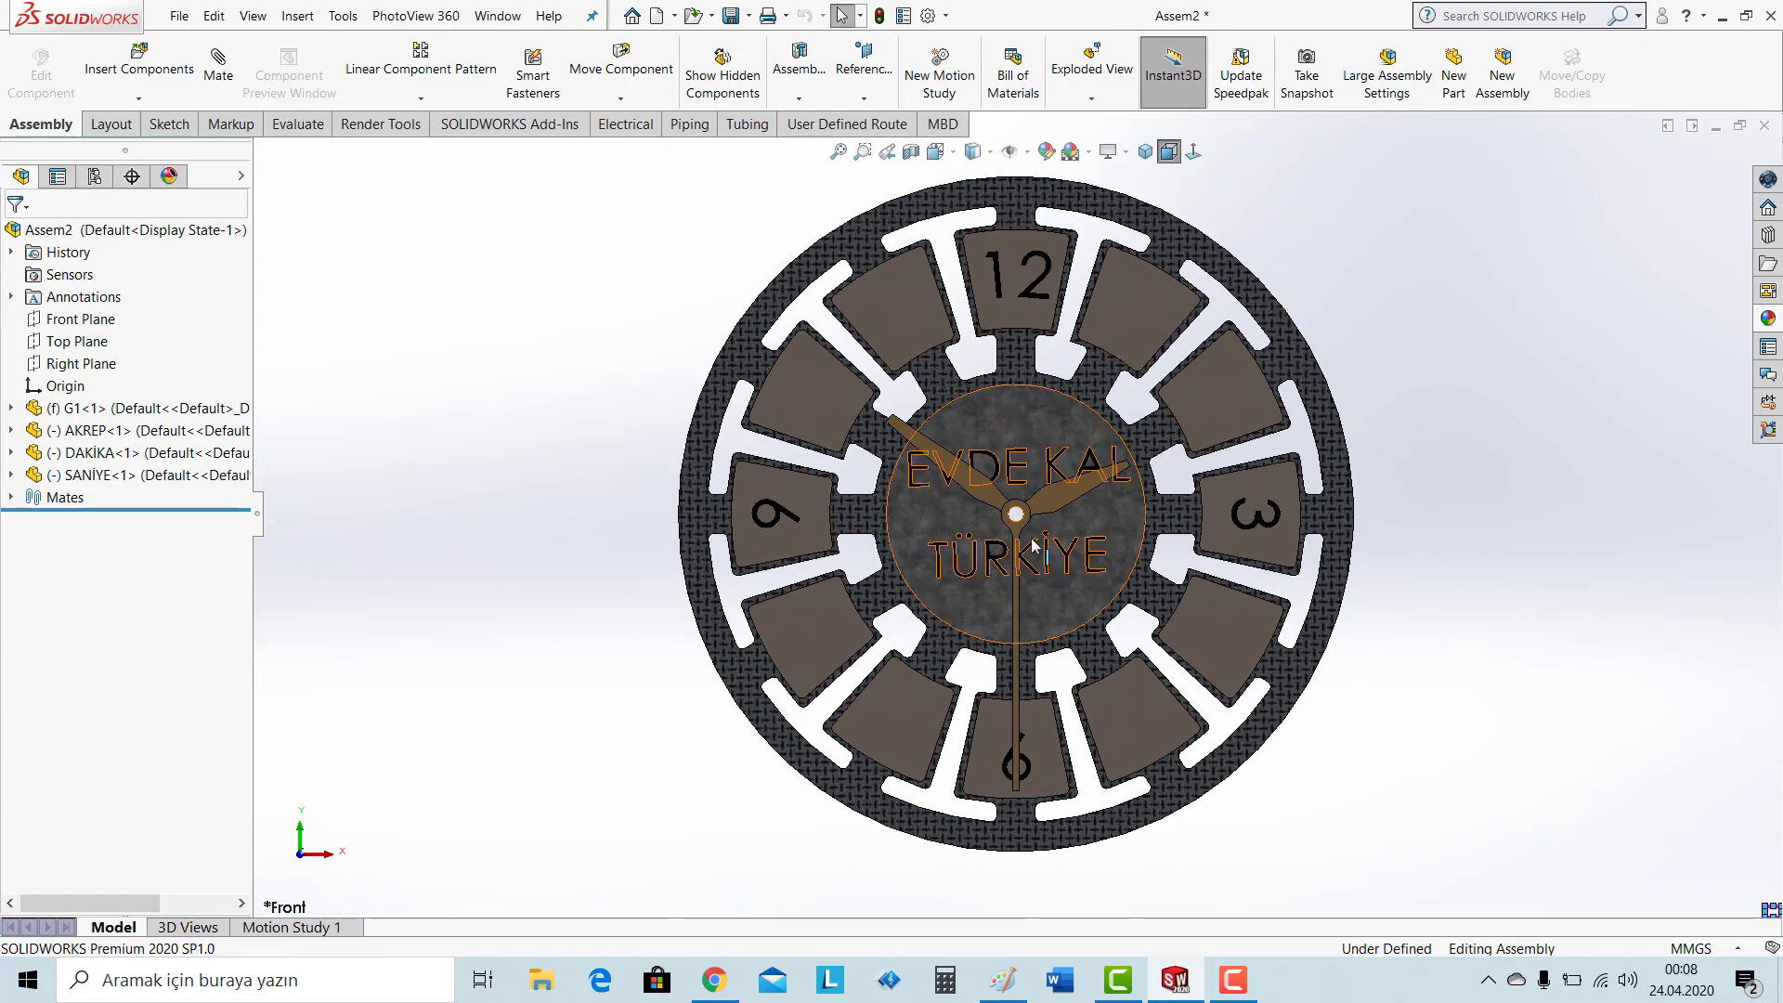
Roughly rotate the minute, hour and second hands around the hub.
drag(1063, 455, 1075, 492)
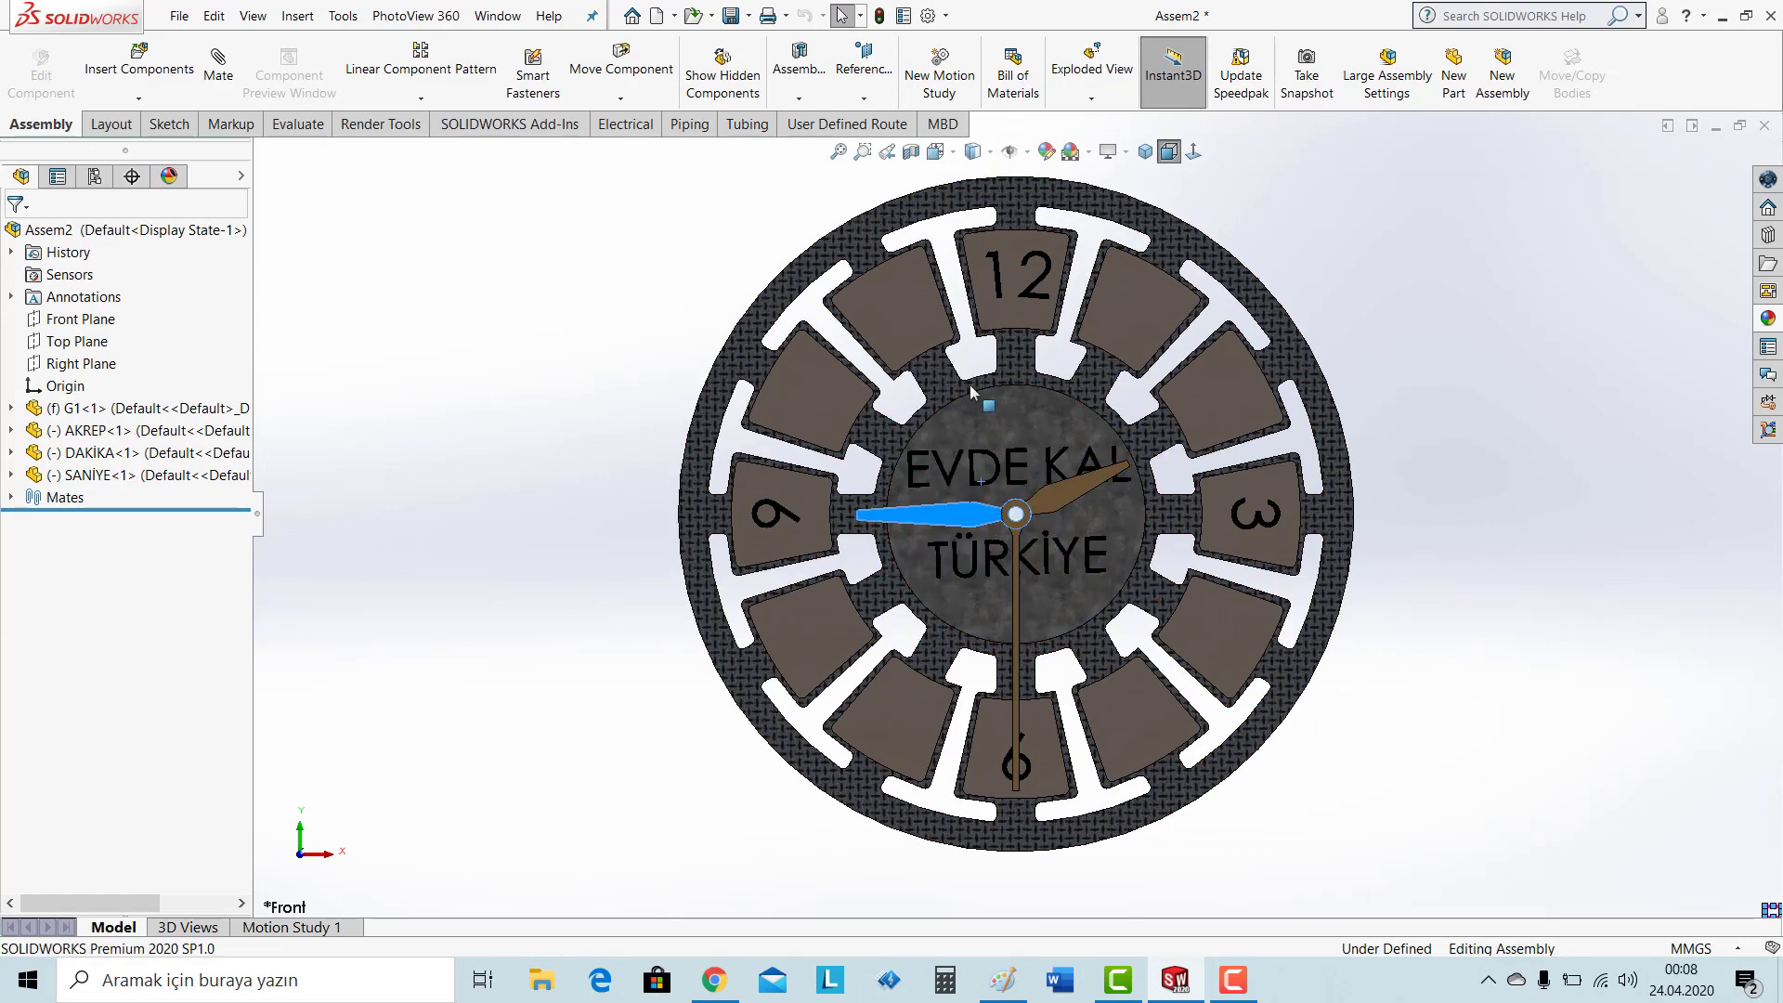
click(1076, 492)
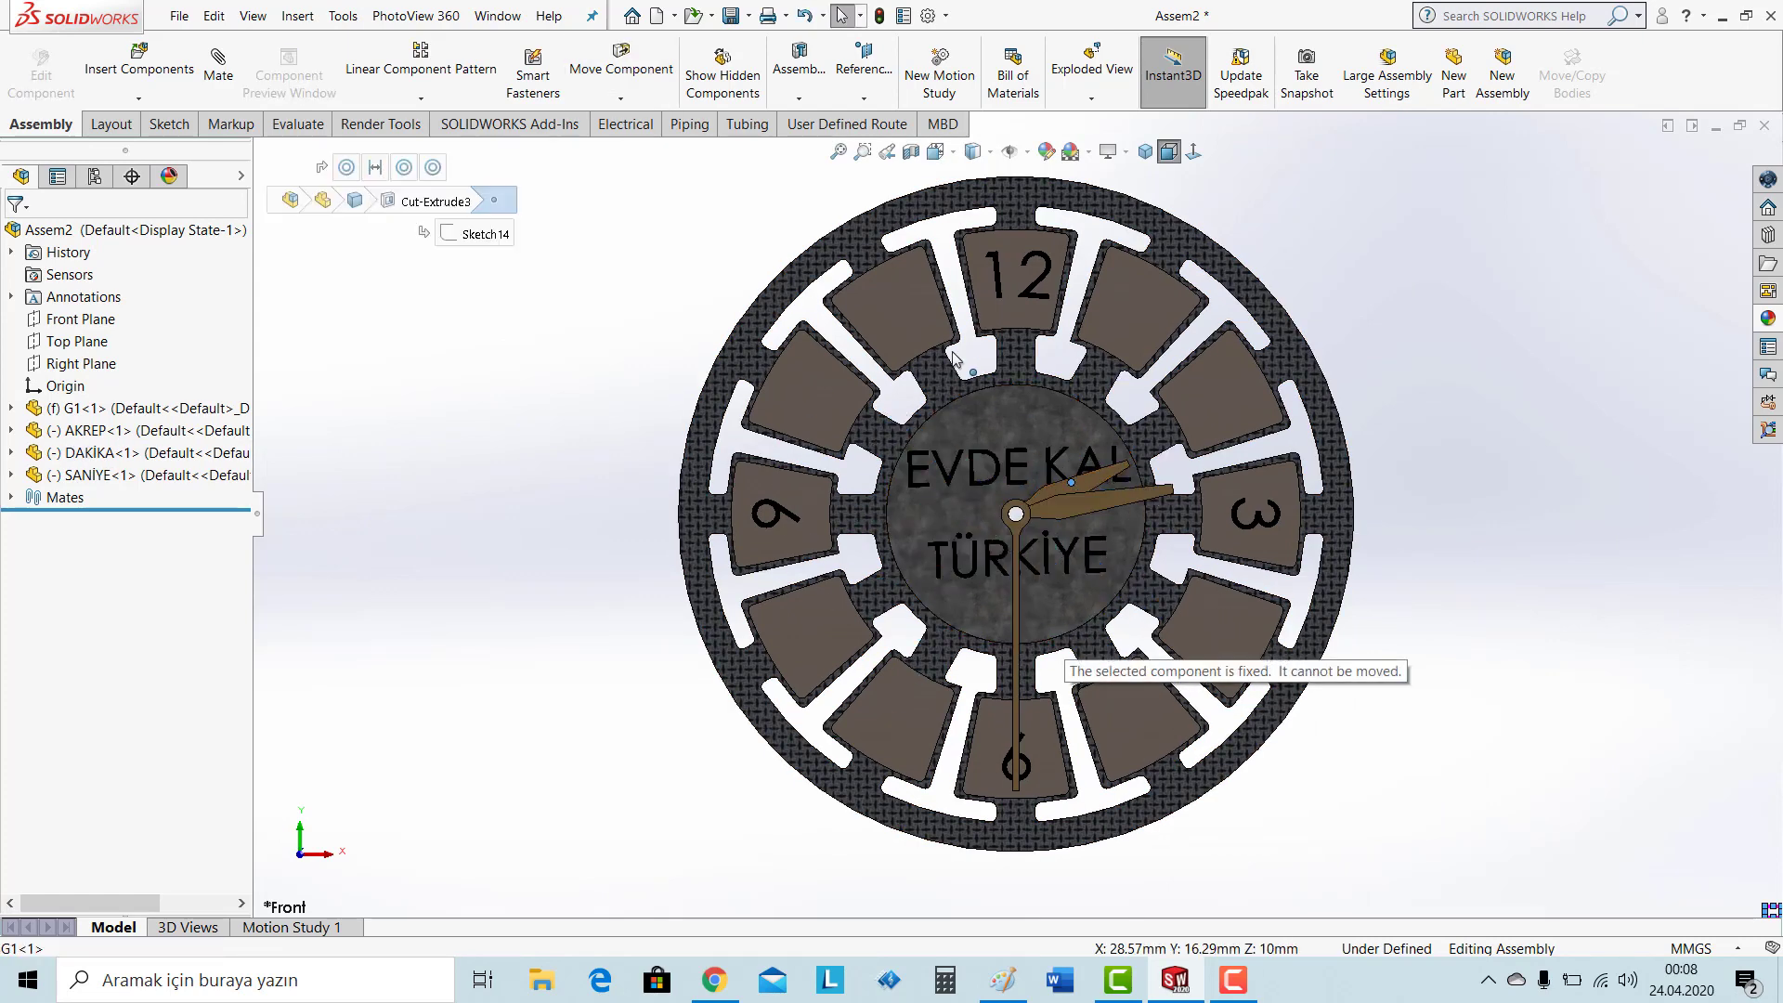
scroll(1083, 499, down, 3)
scroll(1083, 499, down, 2)
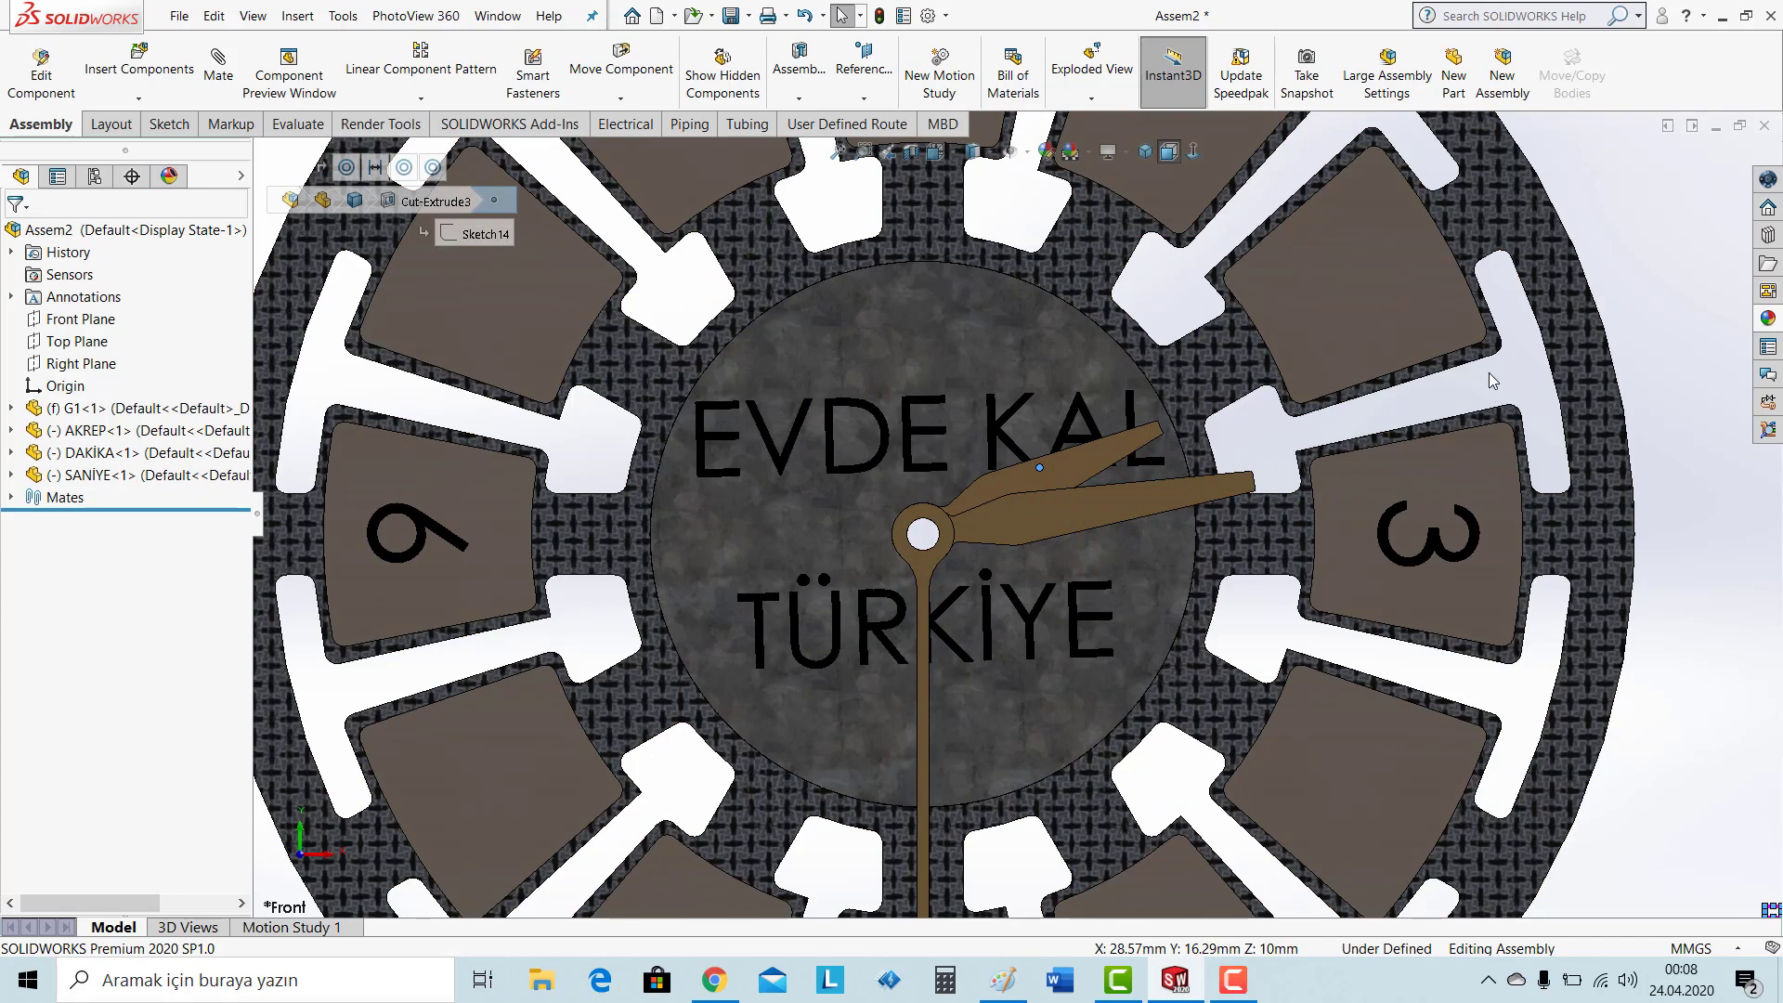
drag(1079, 479, 847, 386)
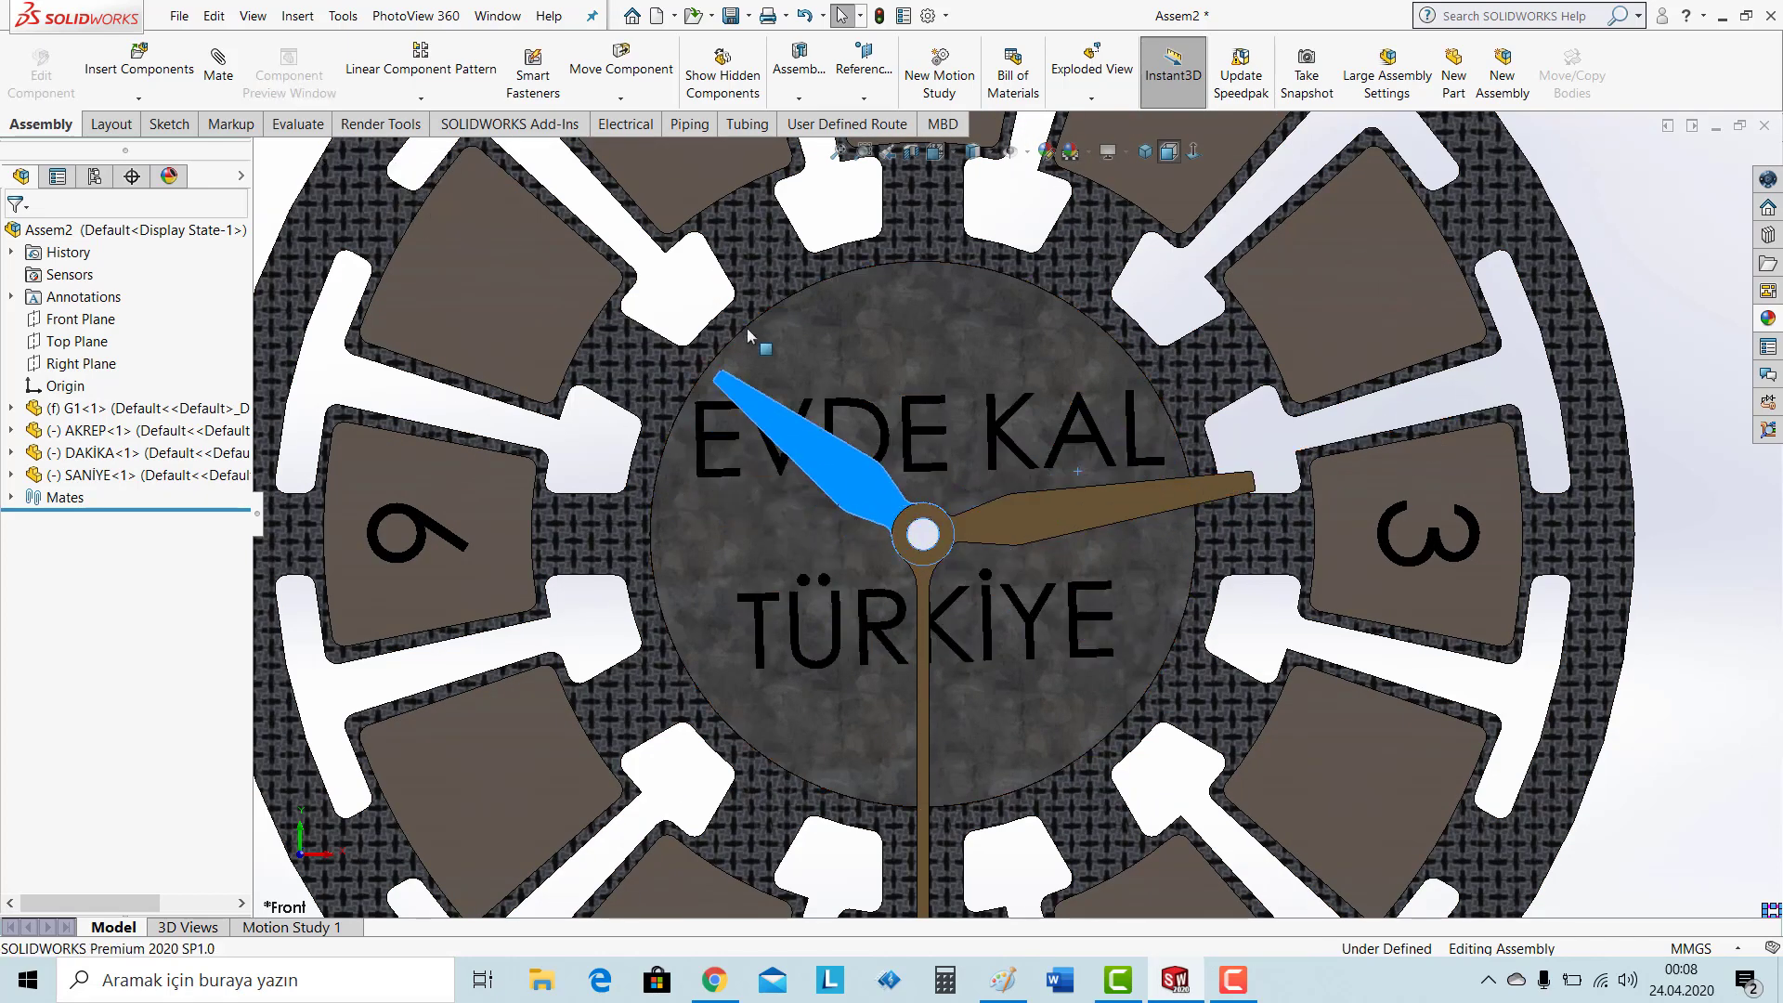
click(1235, 635)
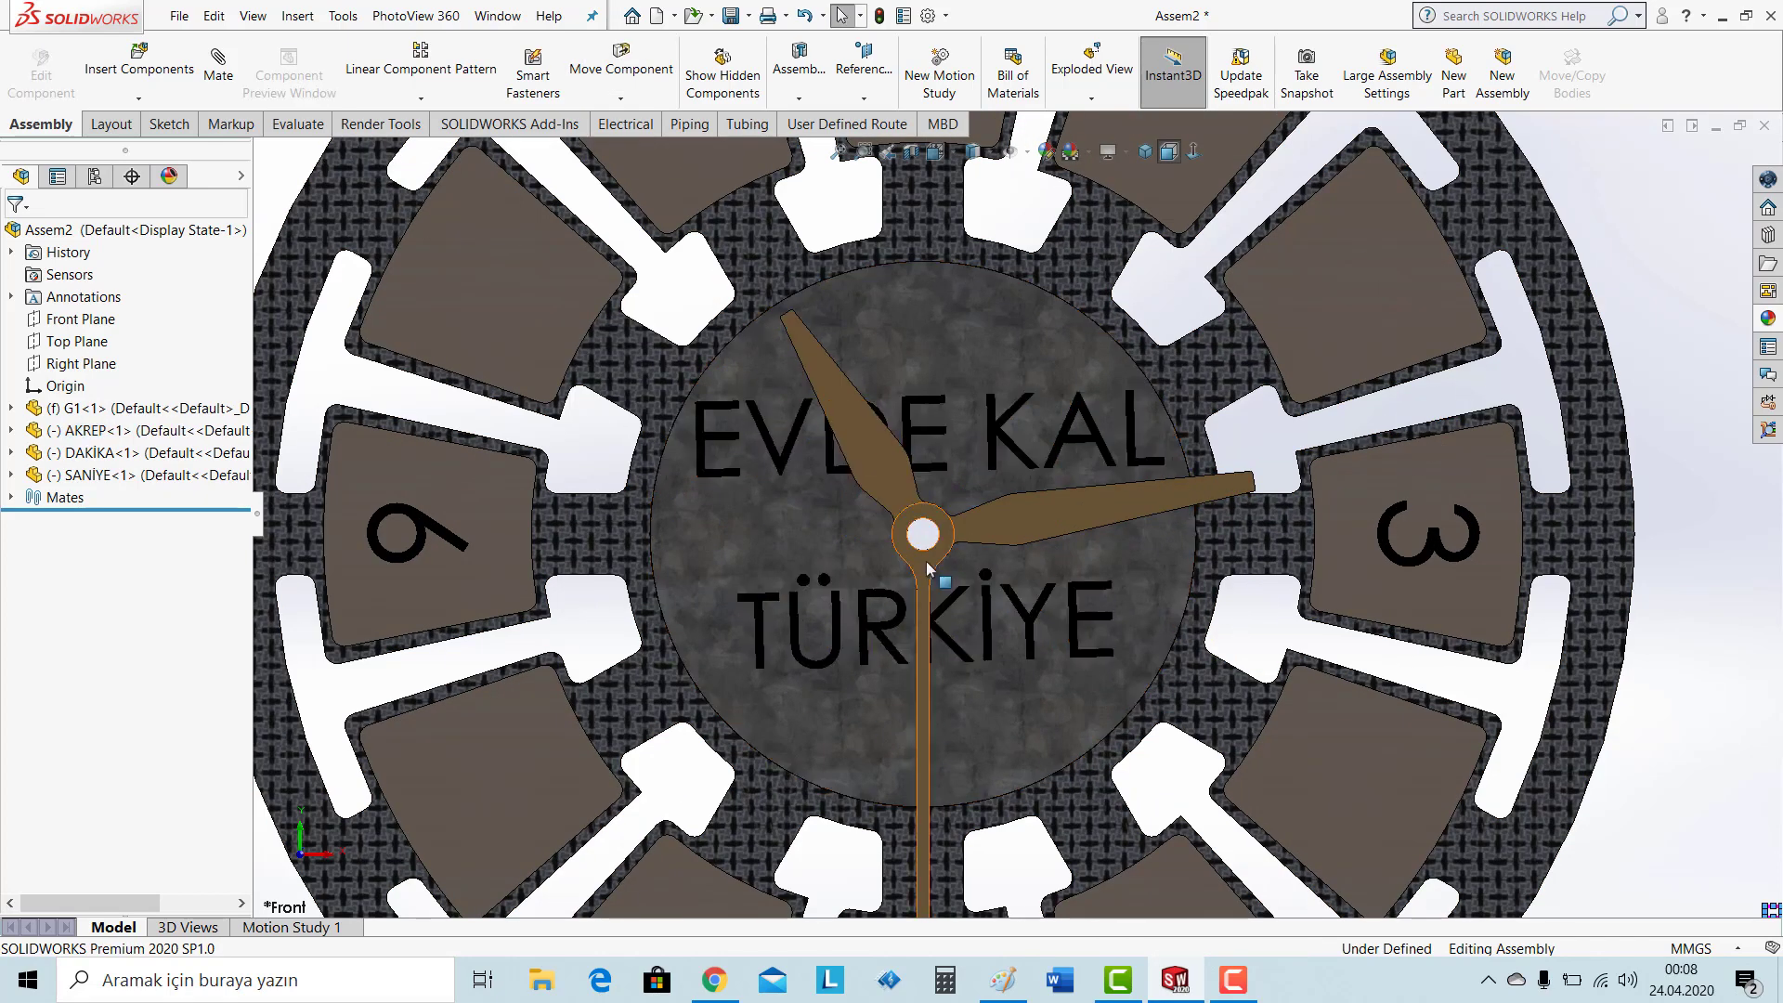
drag(824, 537, 922, 397)
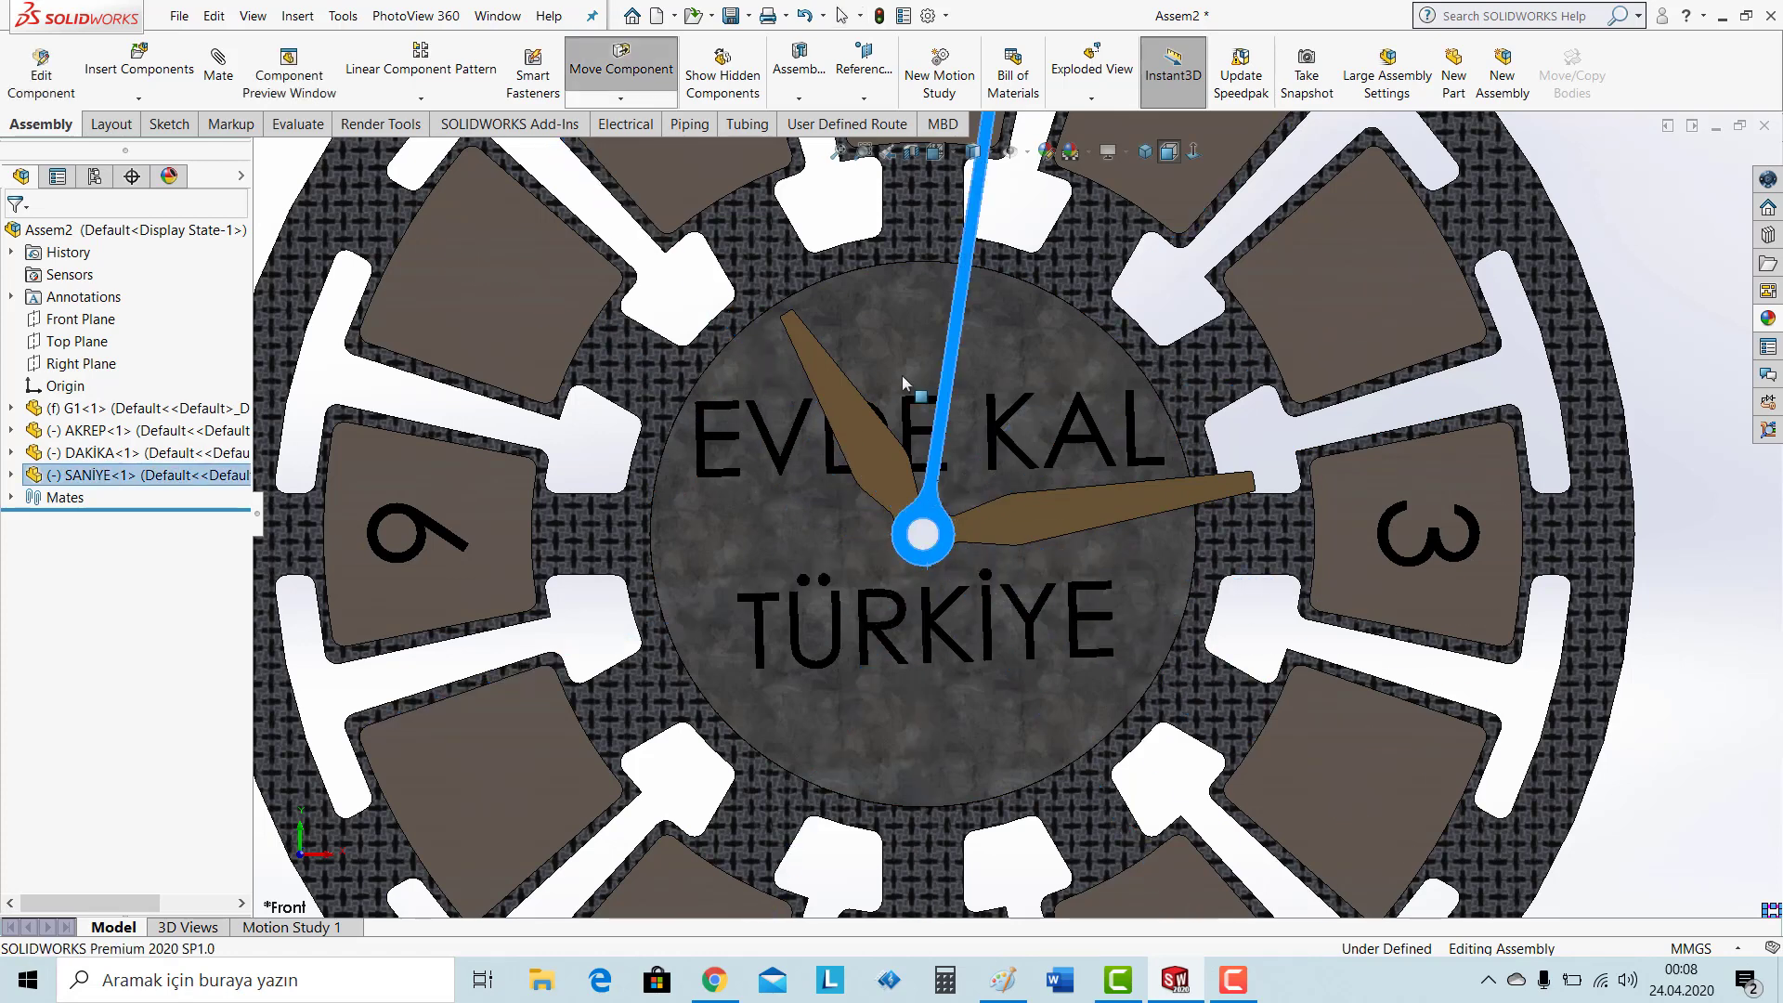
key(Escape)
key(Escape)
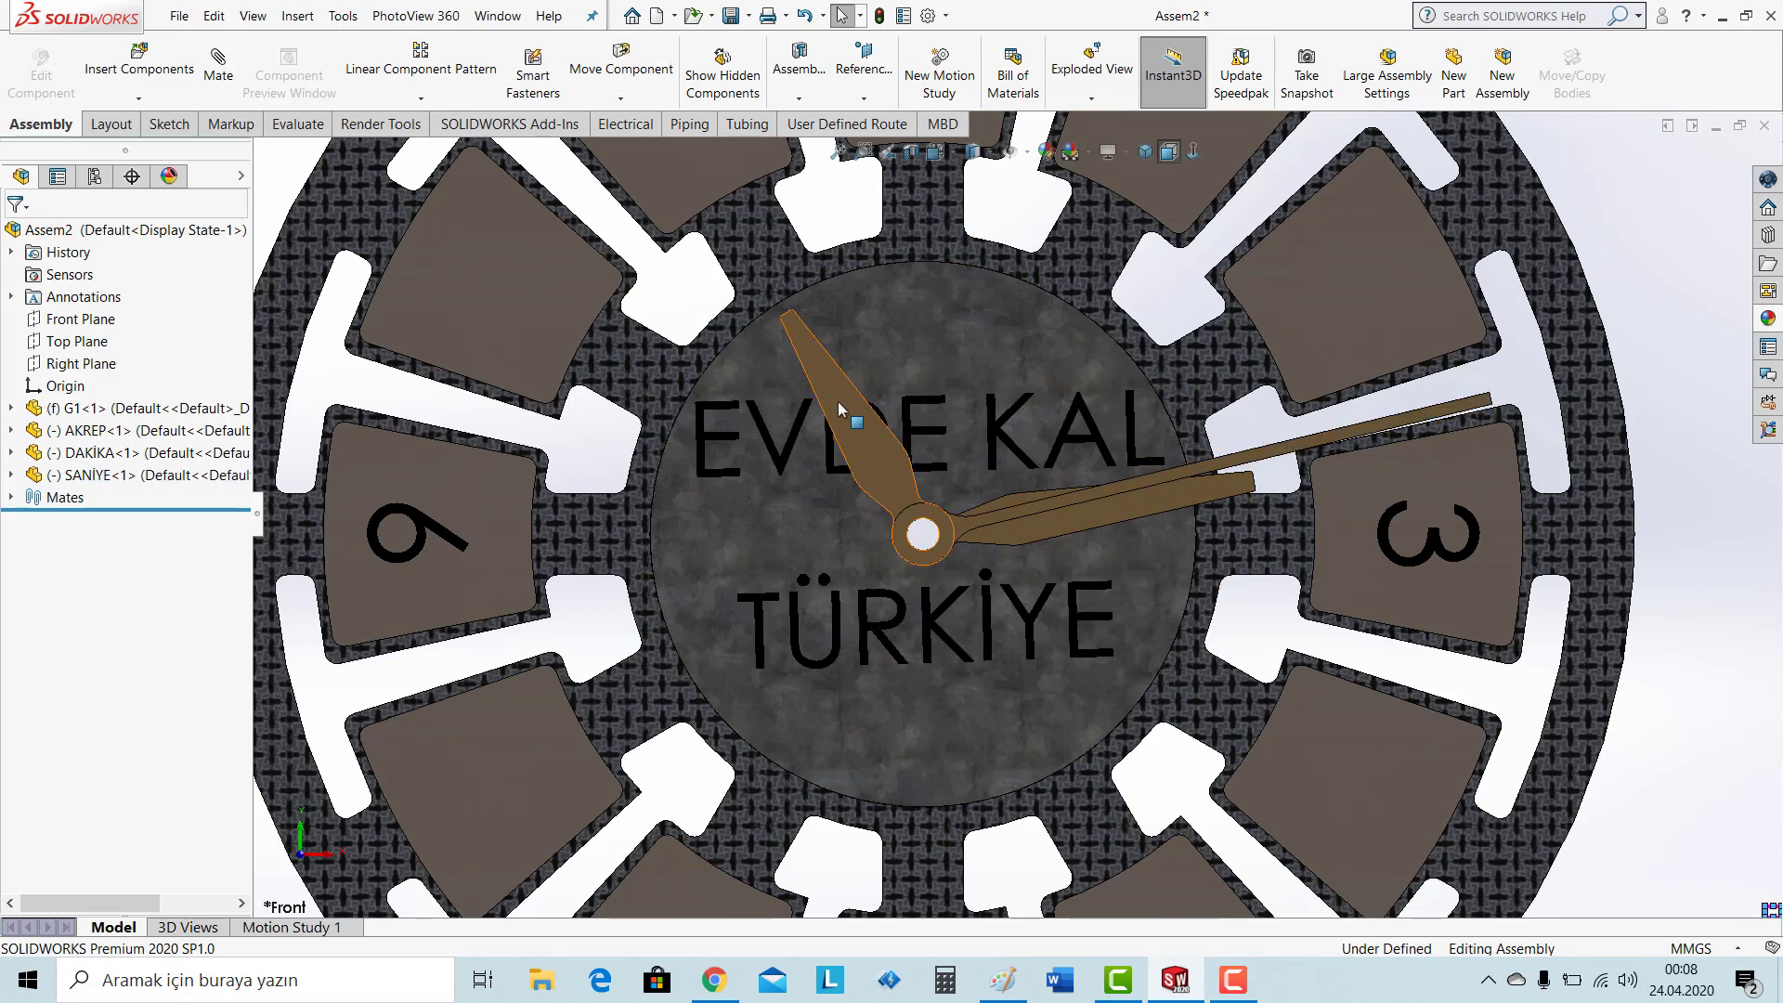
Turn the hour hand toward 4 and the minute hand to 12, then zoom to fit.
drag(839, 409, 1100, 530)
drag(1202, 497, 871, 218)
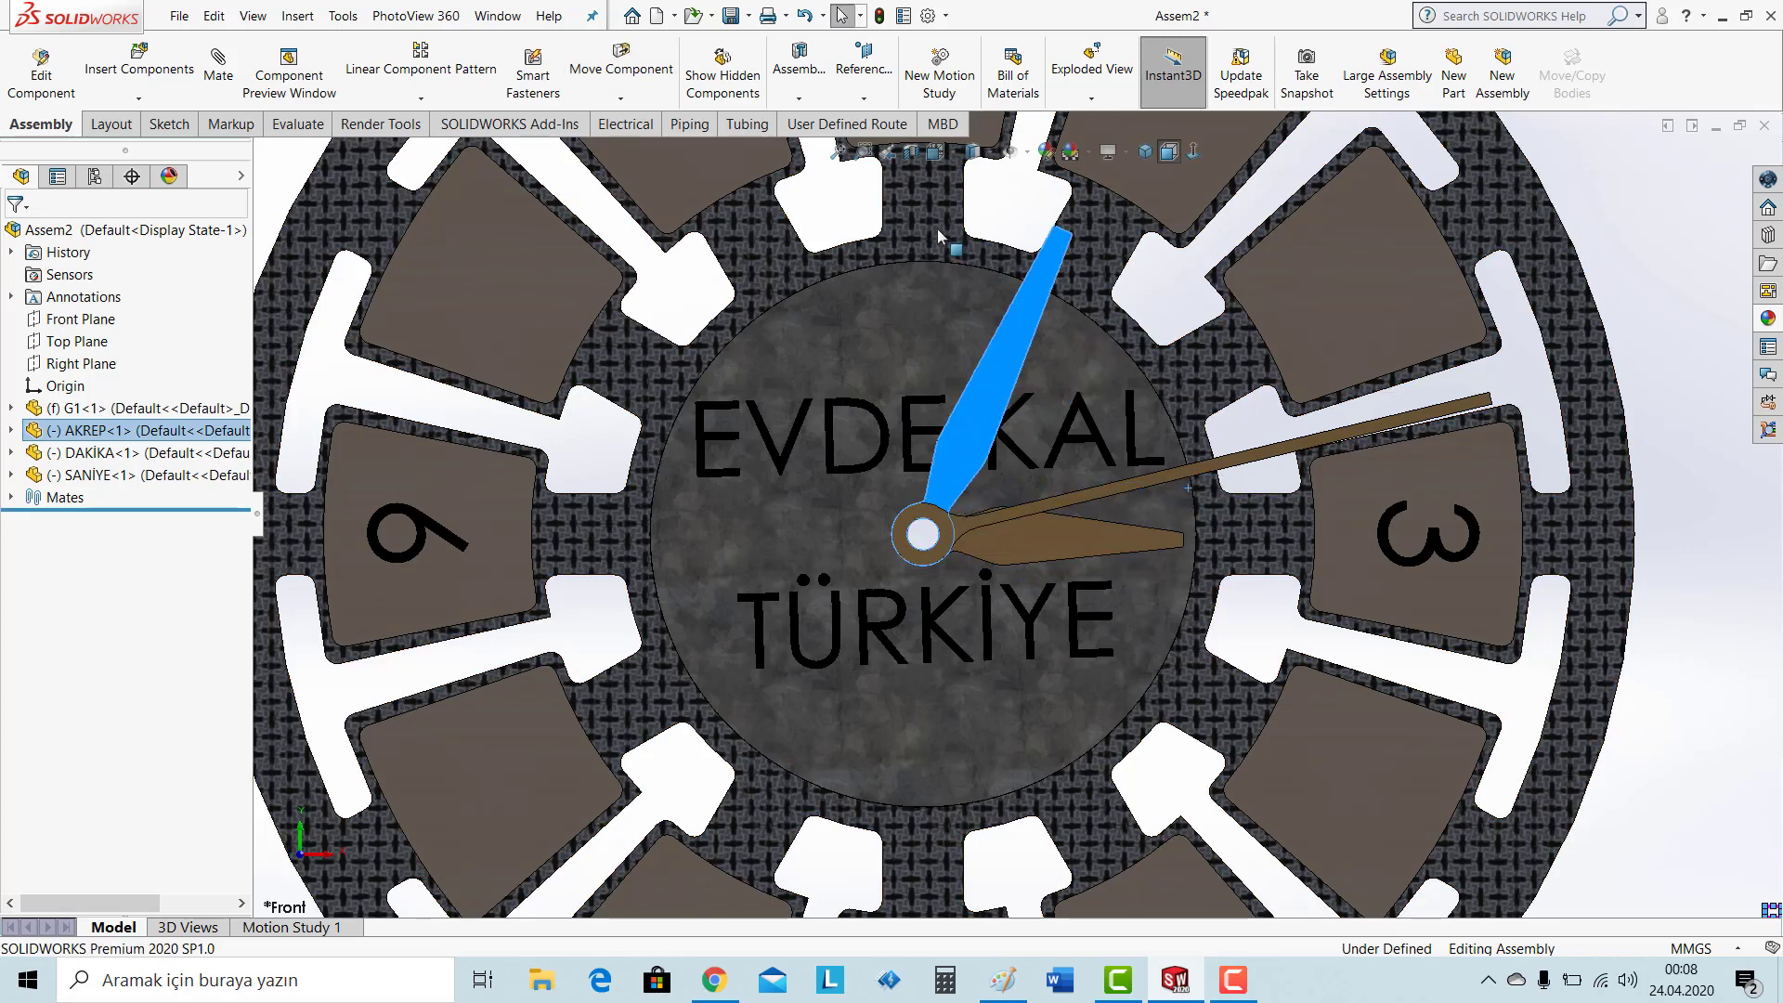
key(Escape)
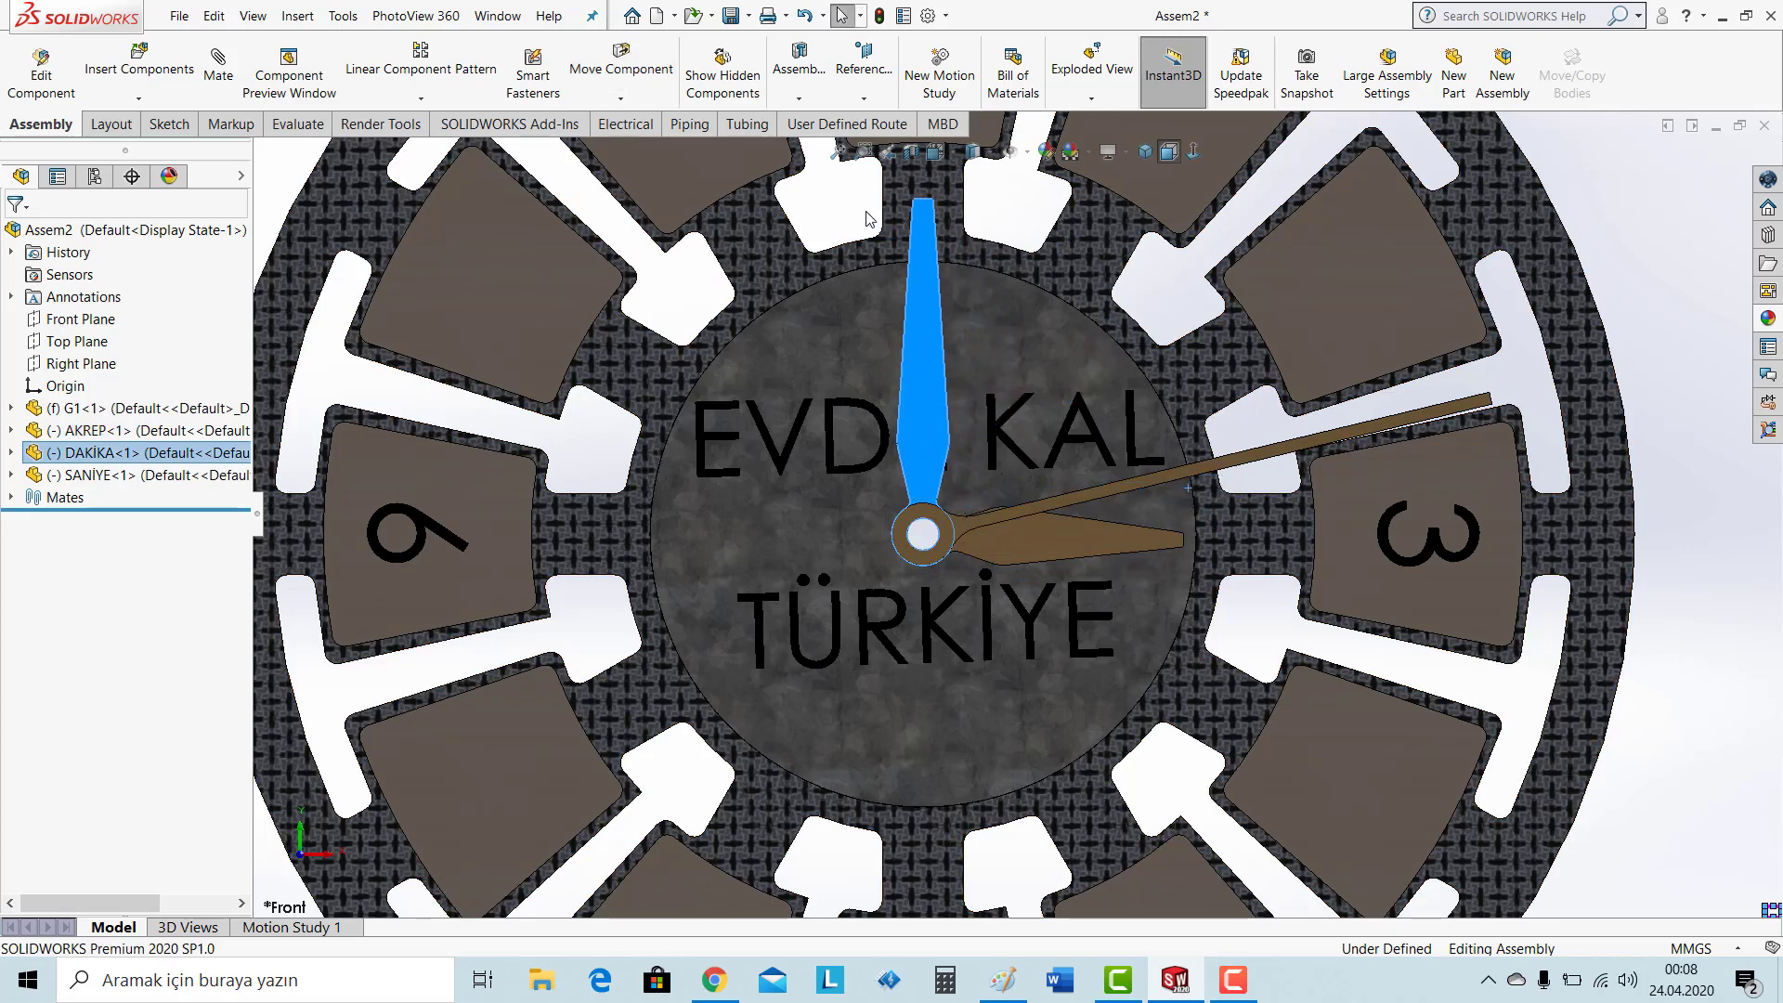
key(Escape)
key(f)
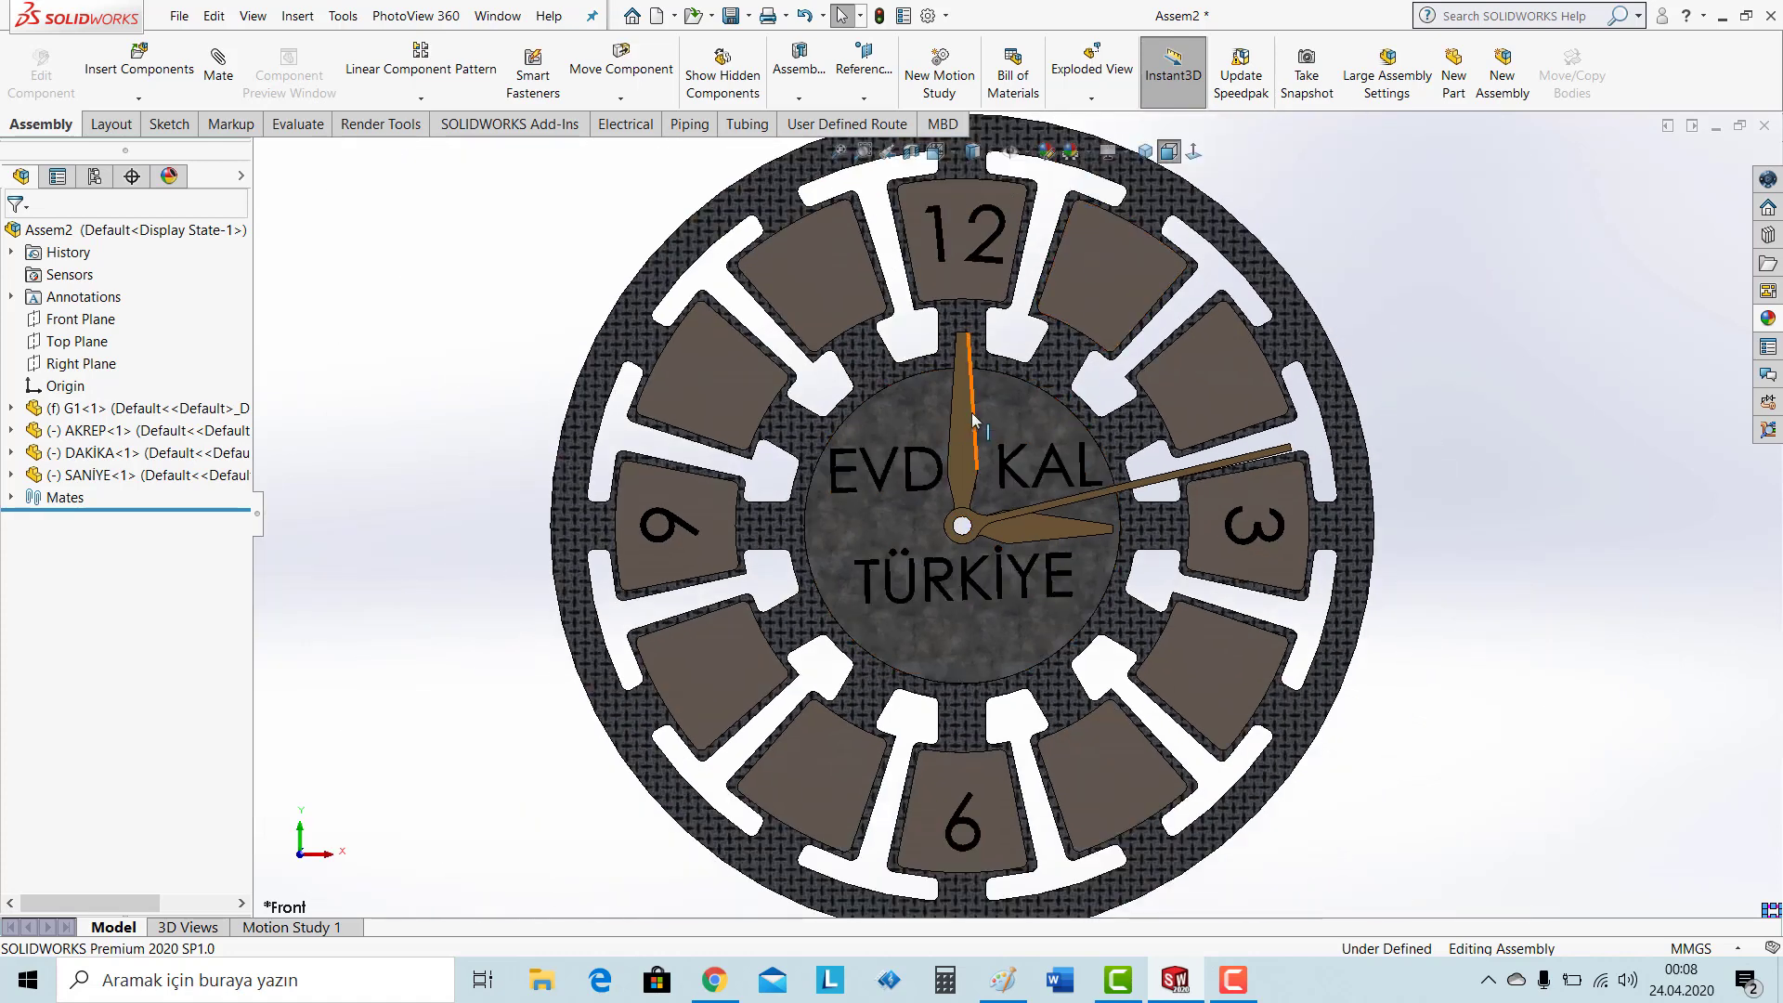
Fine-tune the minute hand at 12, hour hand at 9 and second hand at 12.
mouse_move(990, 420)
mouse_down()
mouse_move(1040, 431)
mouse_move(985, 370)
mouse_up()
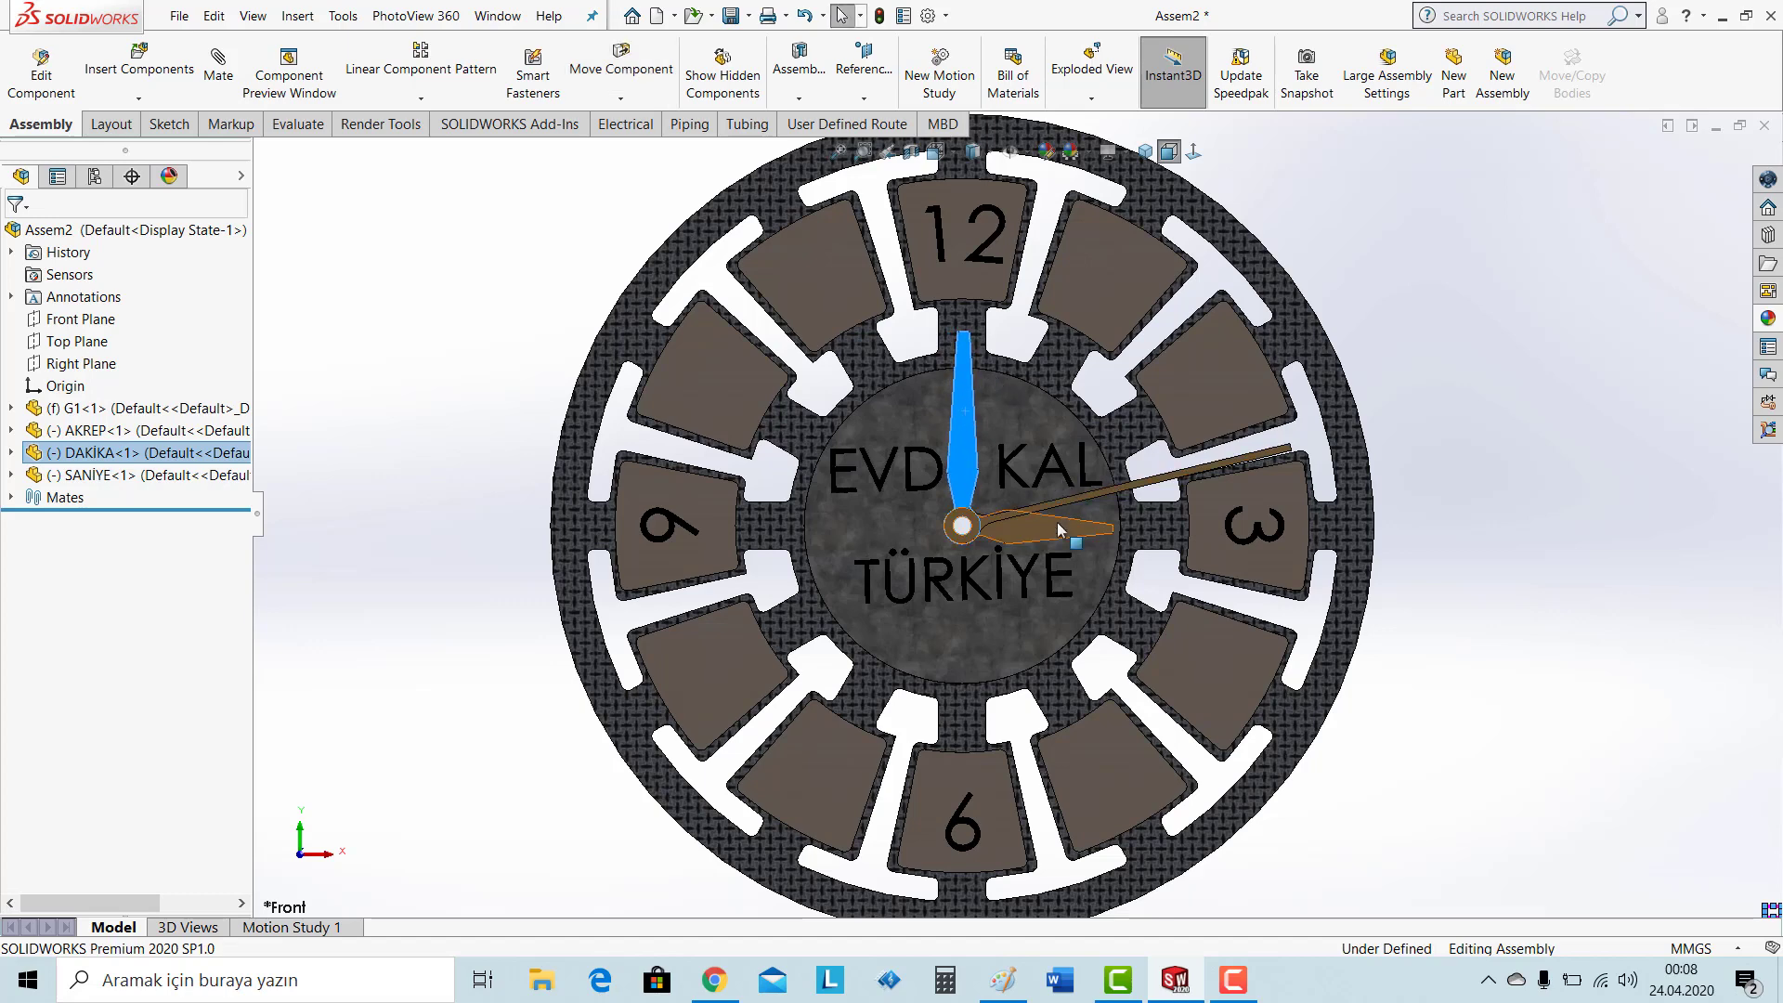
drag(1068, 534, 772, 541)
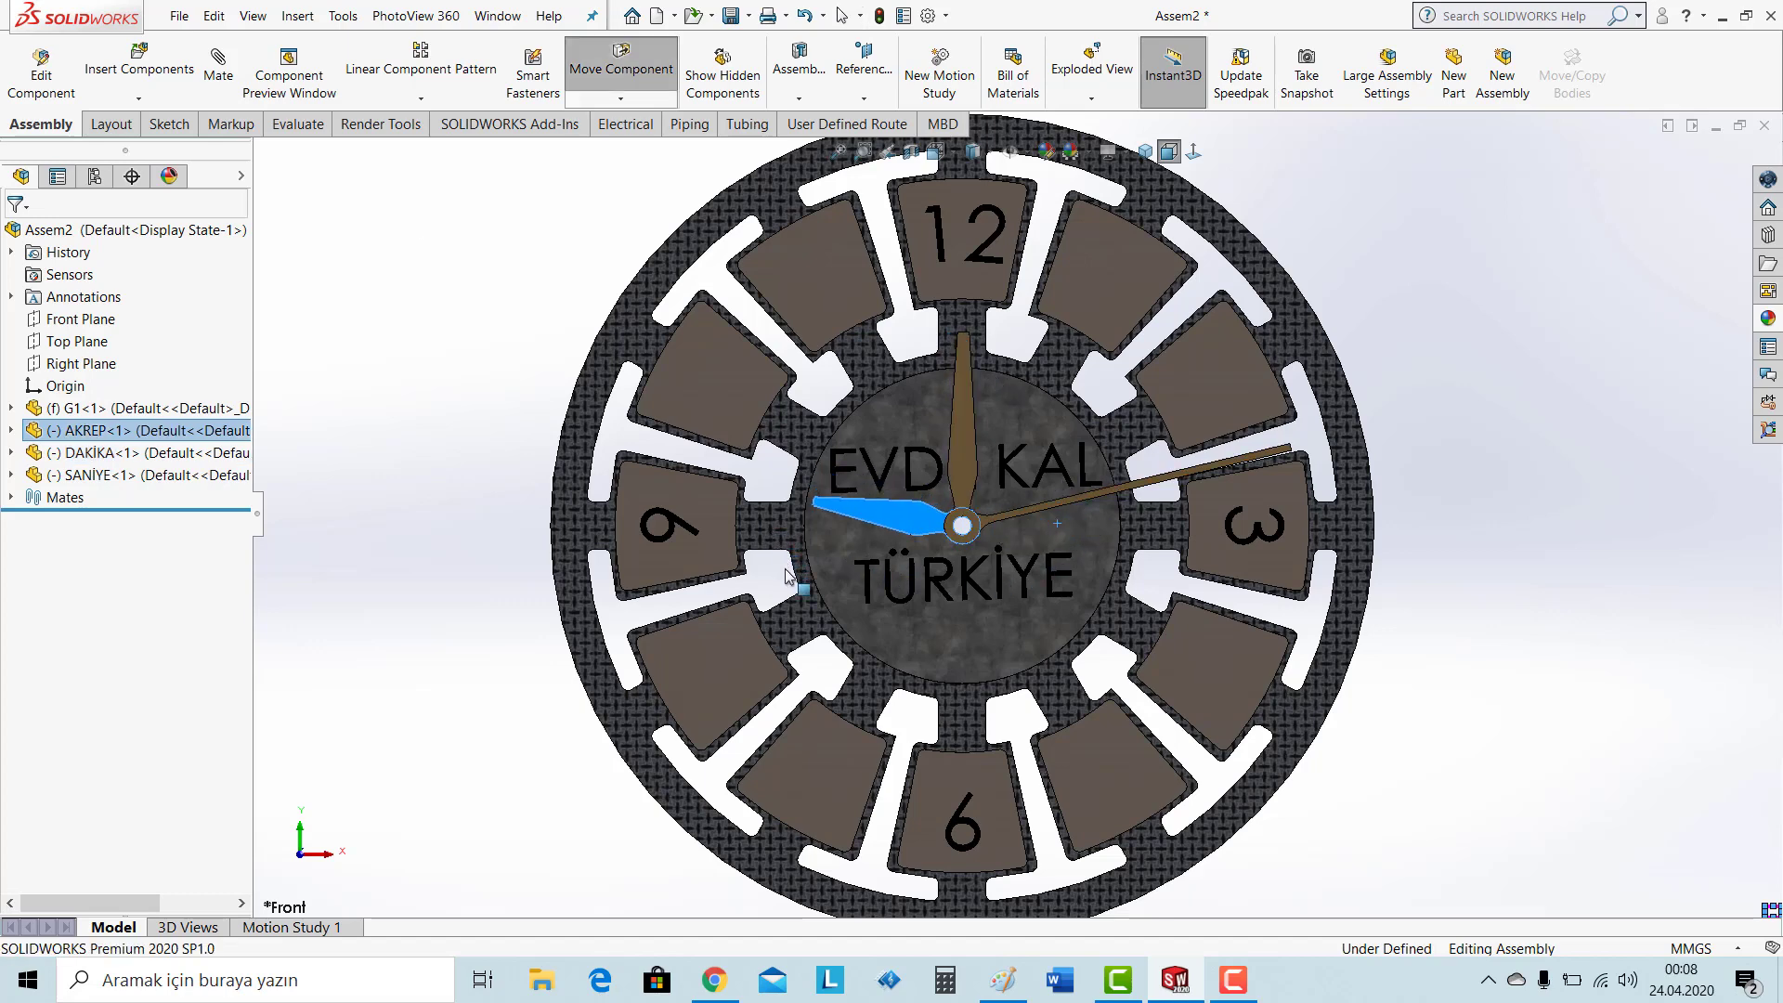
key(Escape)
key(Escape)
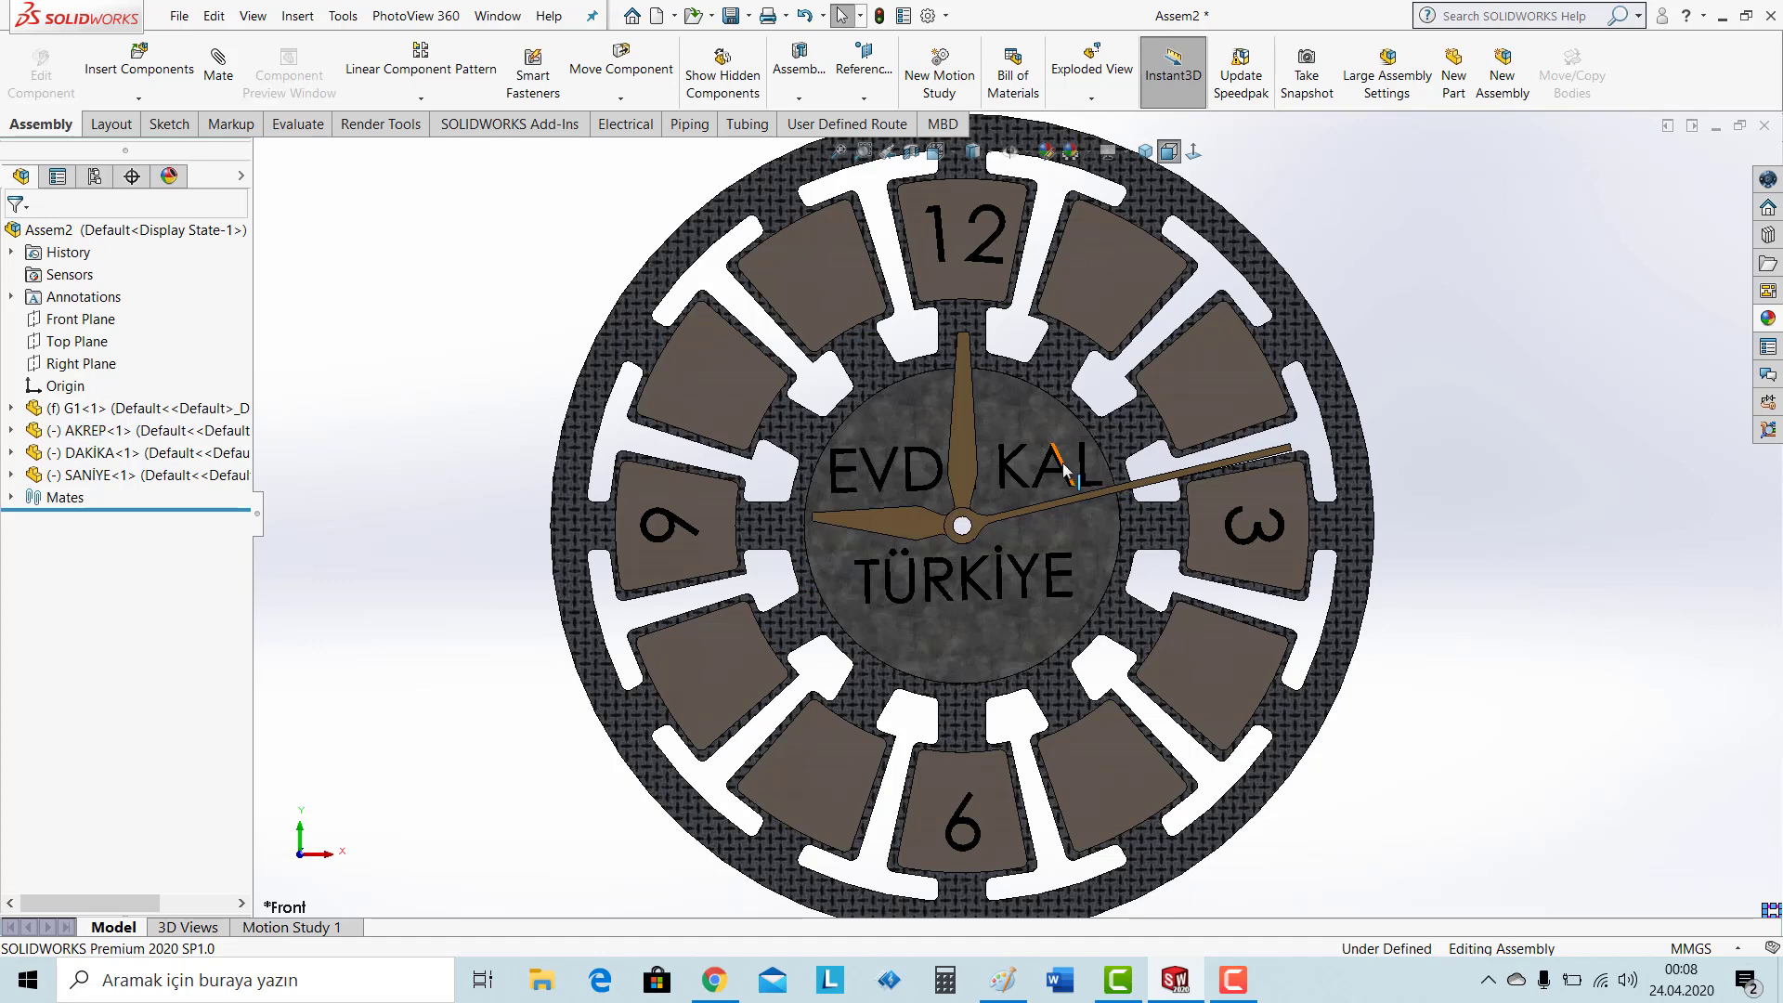
scroll(1114, 492, down, 3)
drag(1209, 495, 854, 255)
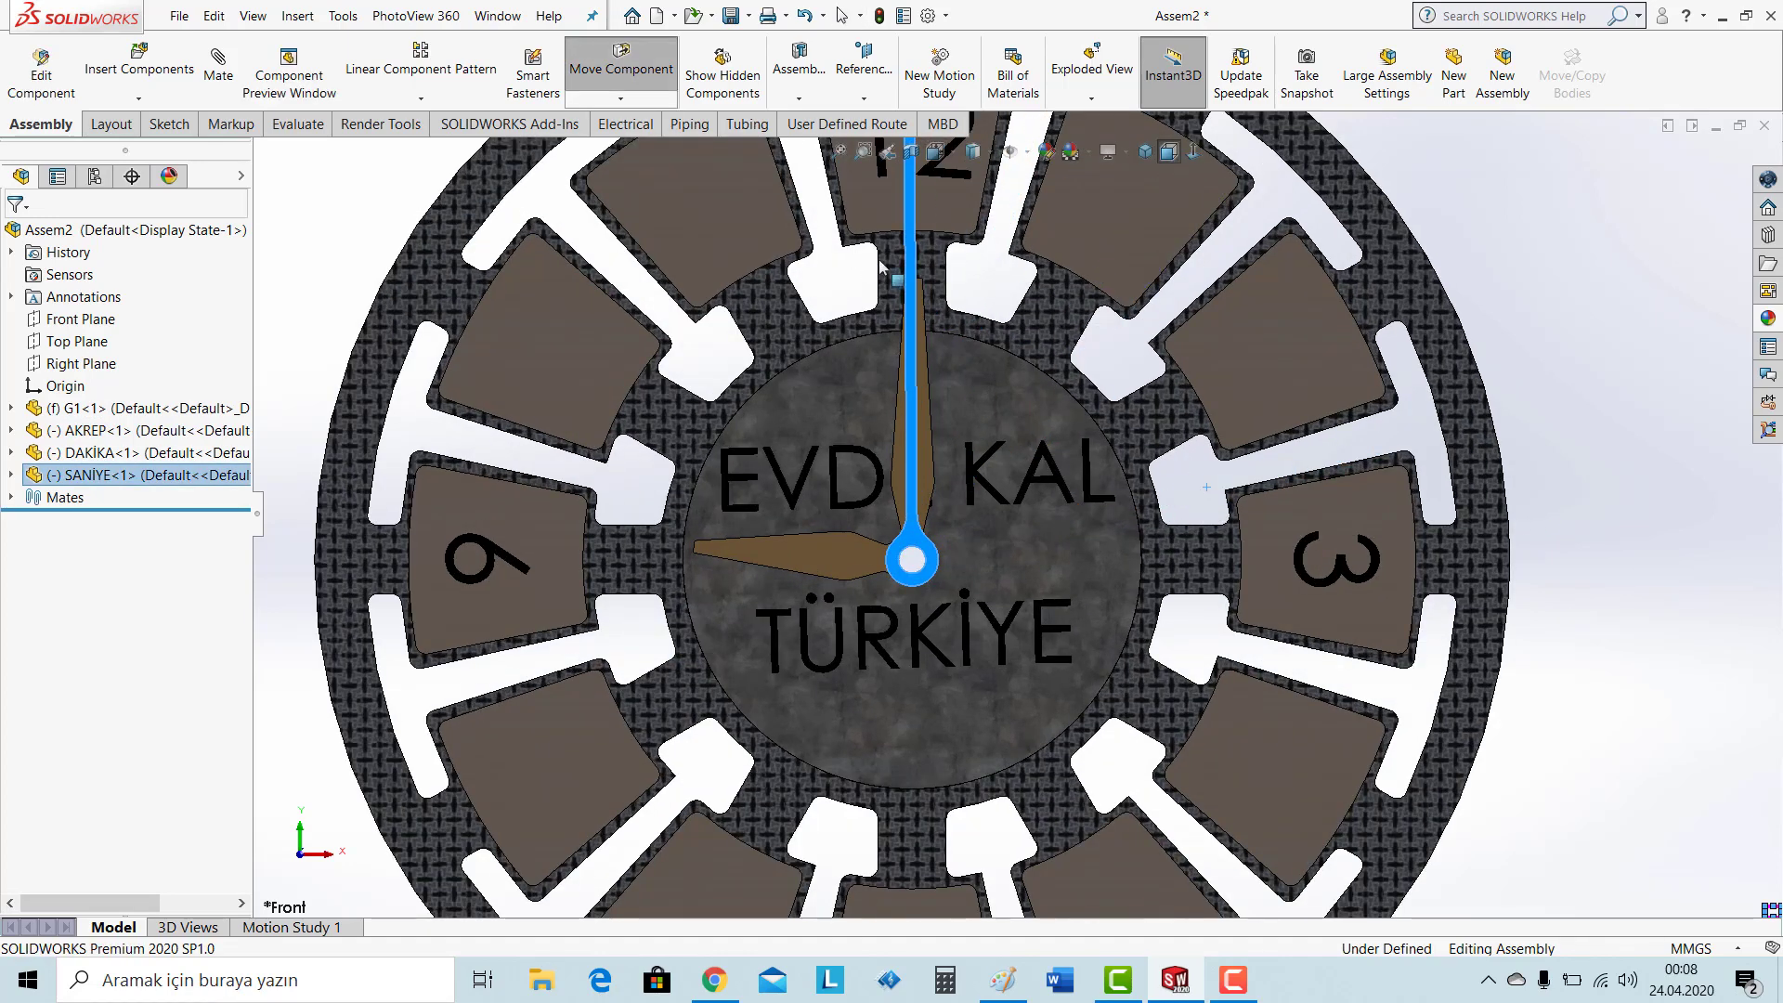
key(Escape)
key(Escape)
Fit the clock on screen, view it from the Bottom, then switch back to Isometric.
key(f)
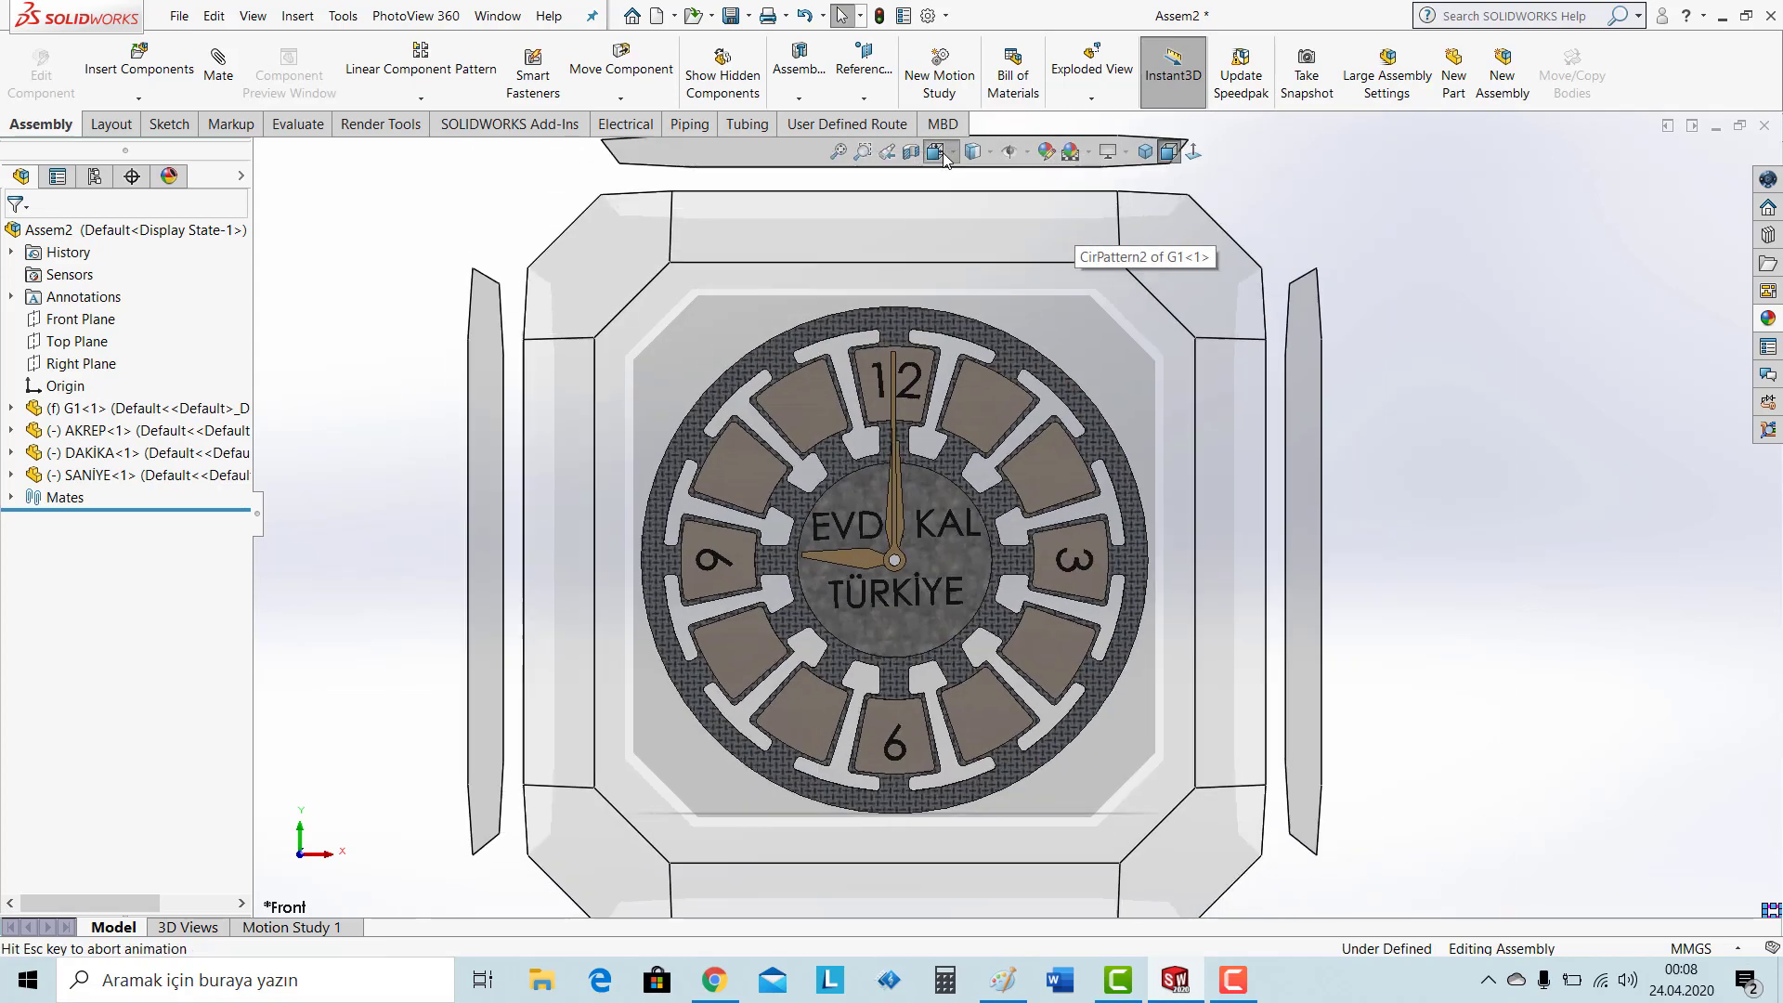
click(947, 156)
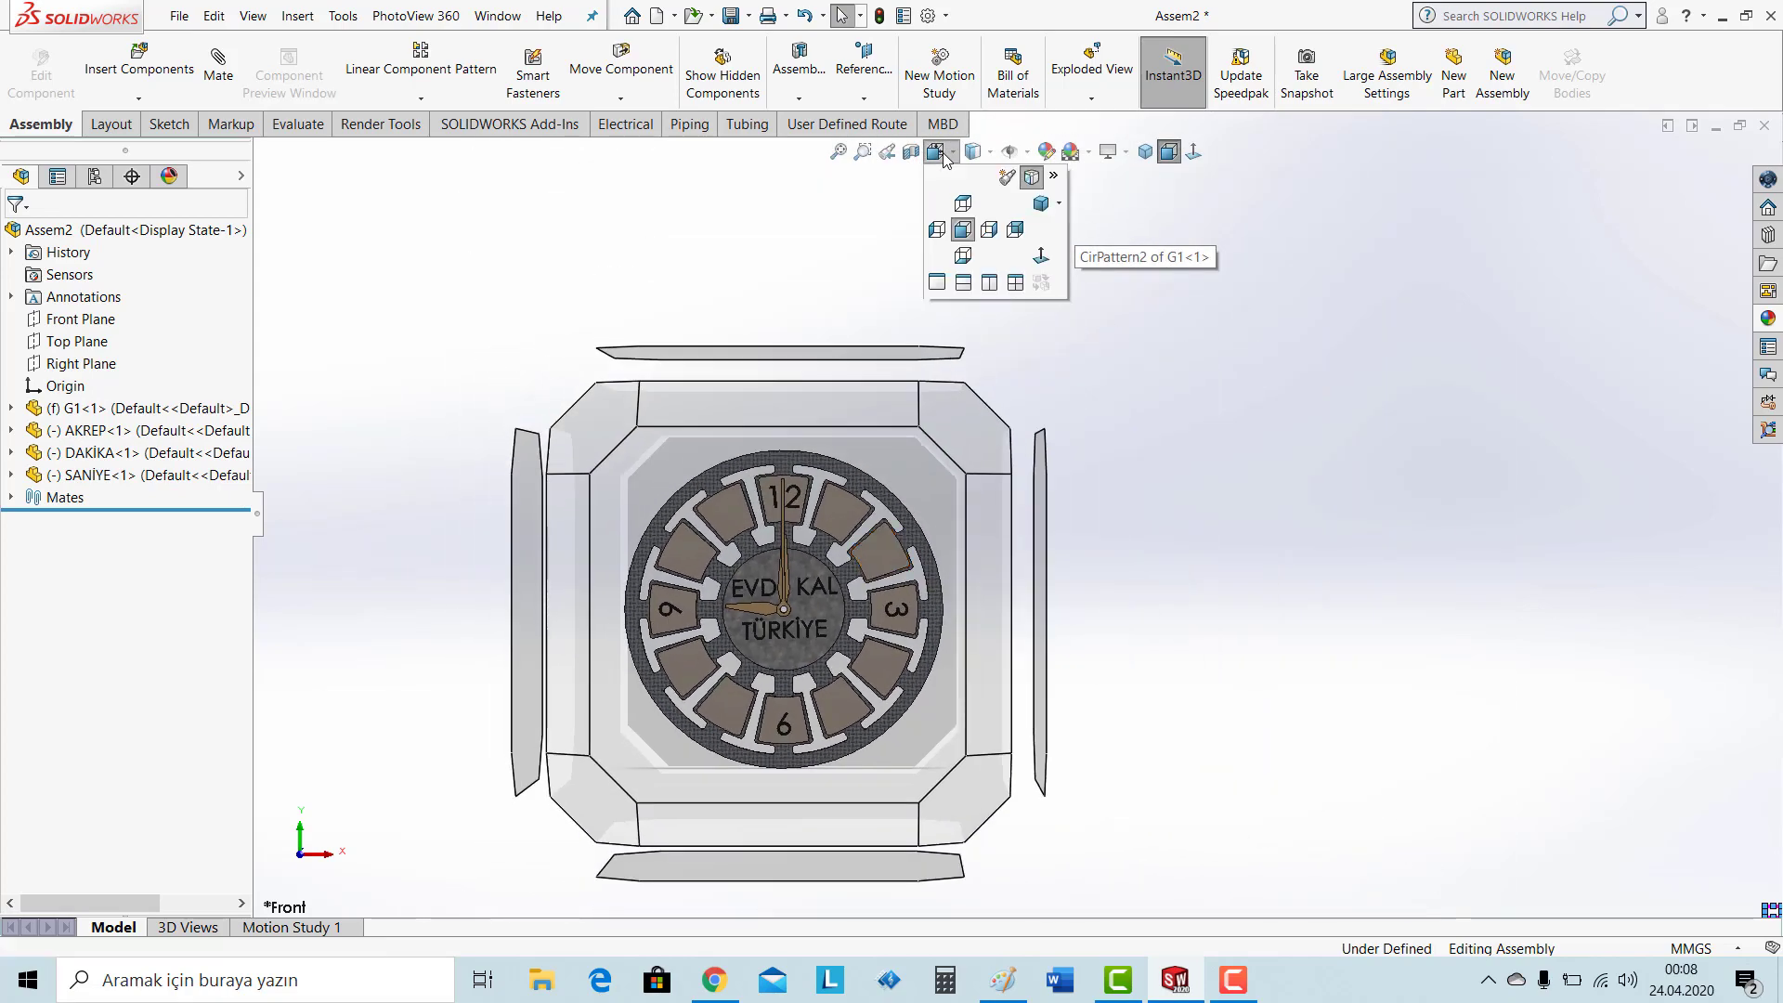
click(962, 256)
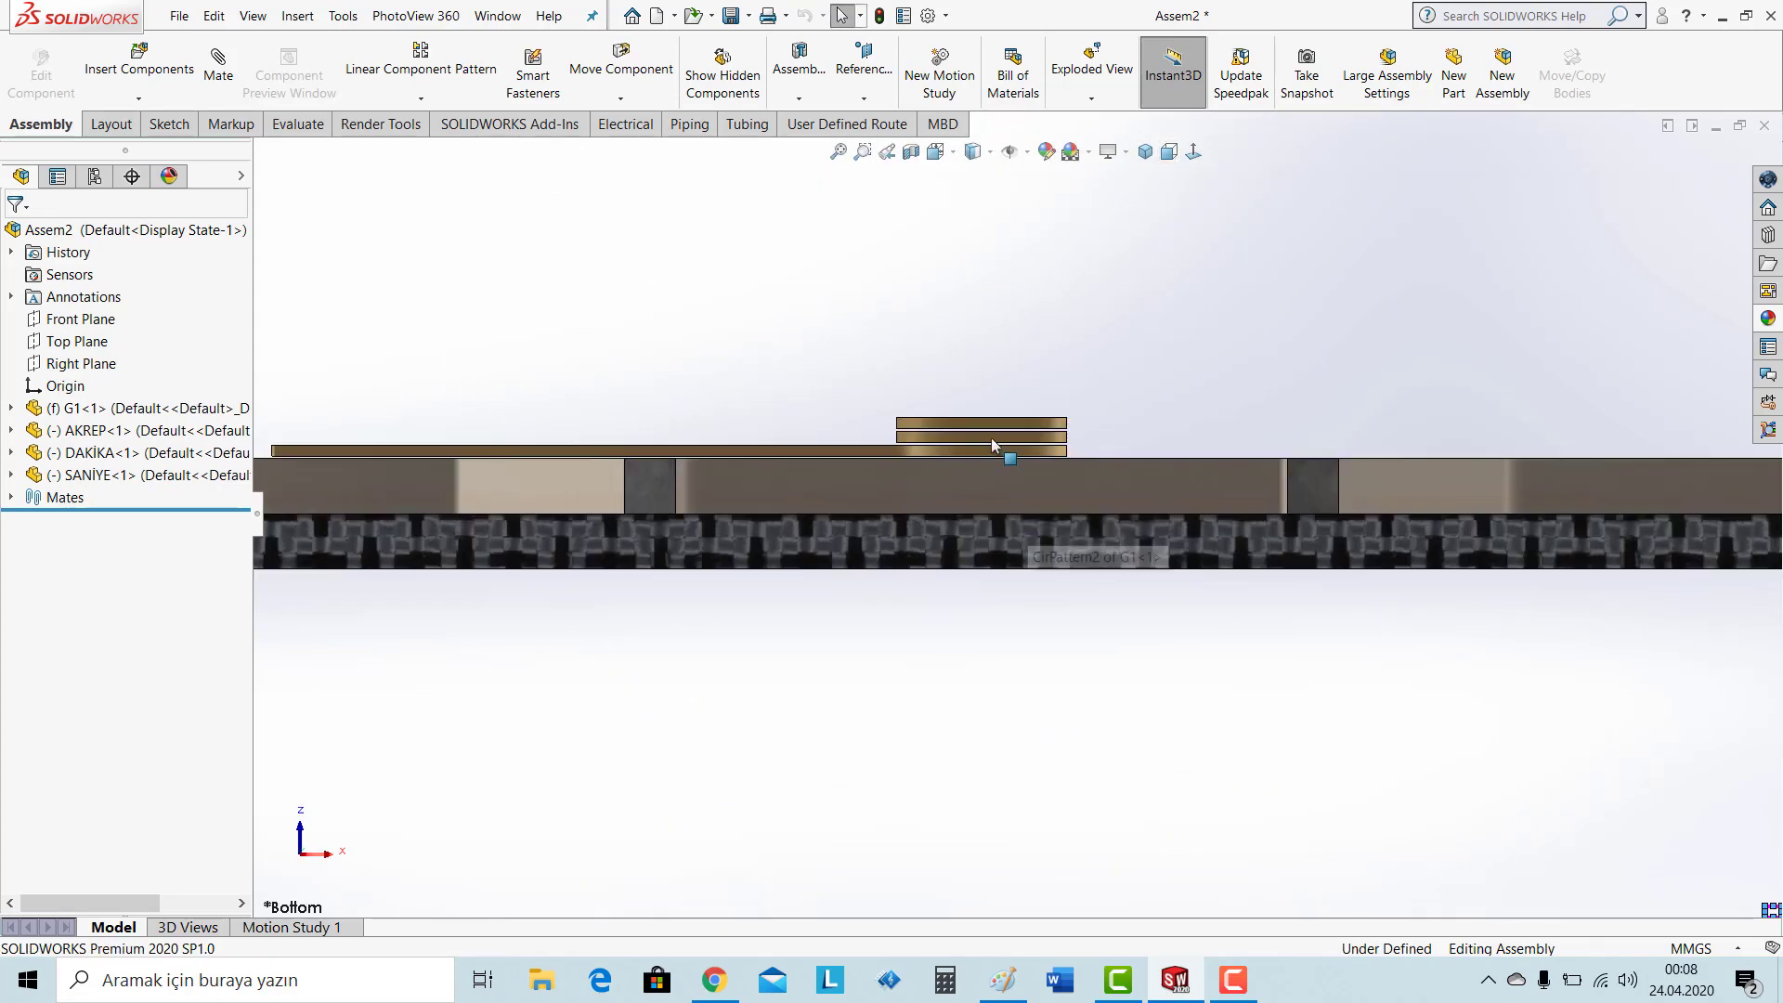
scroll(992, 443, down, 4)
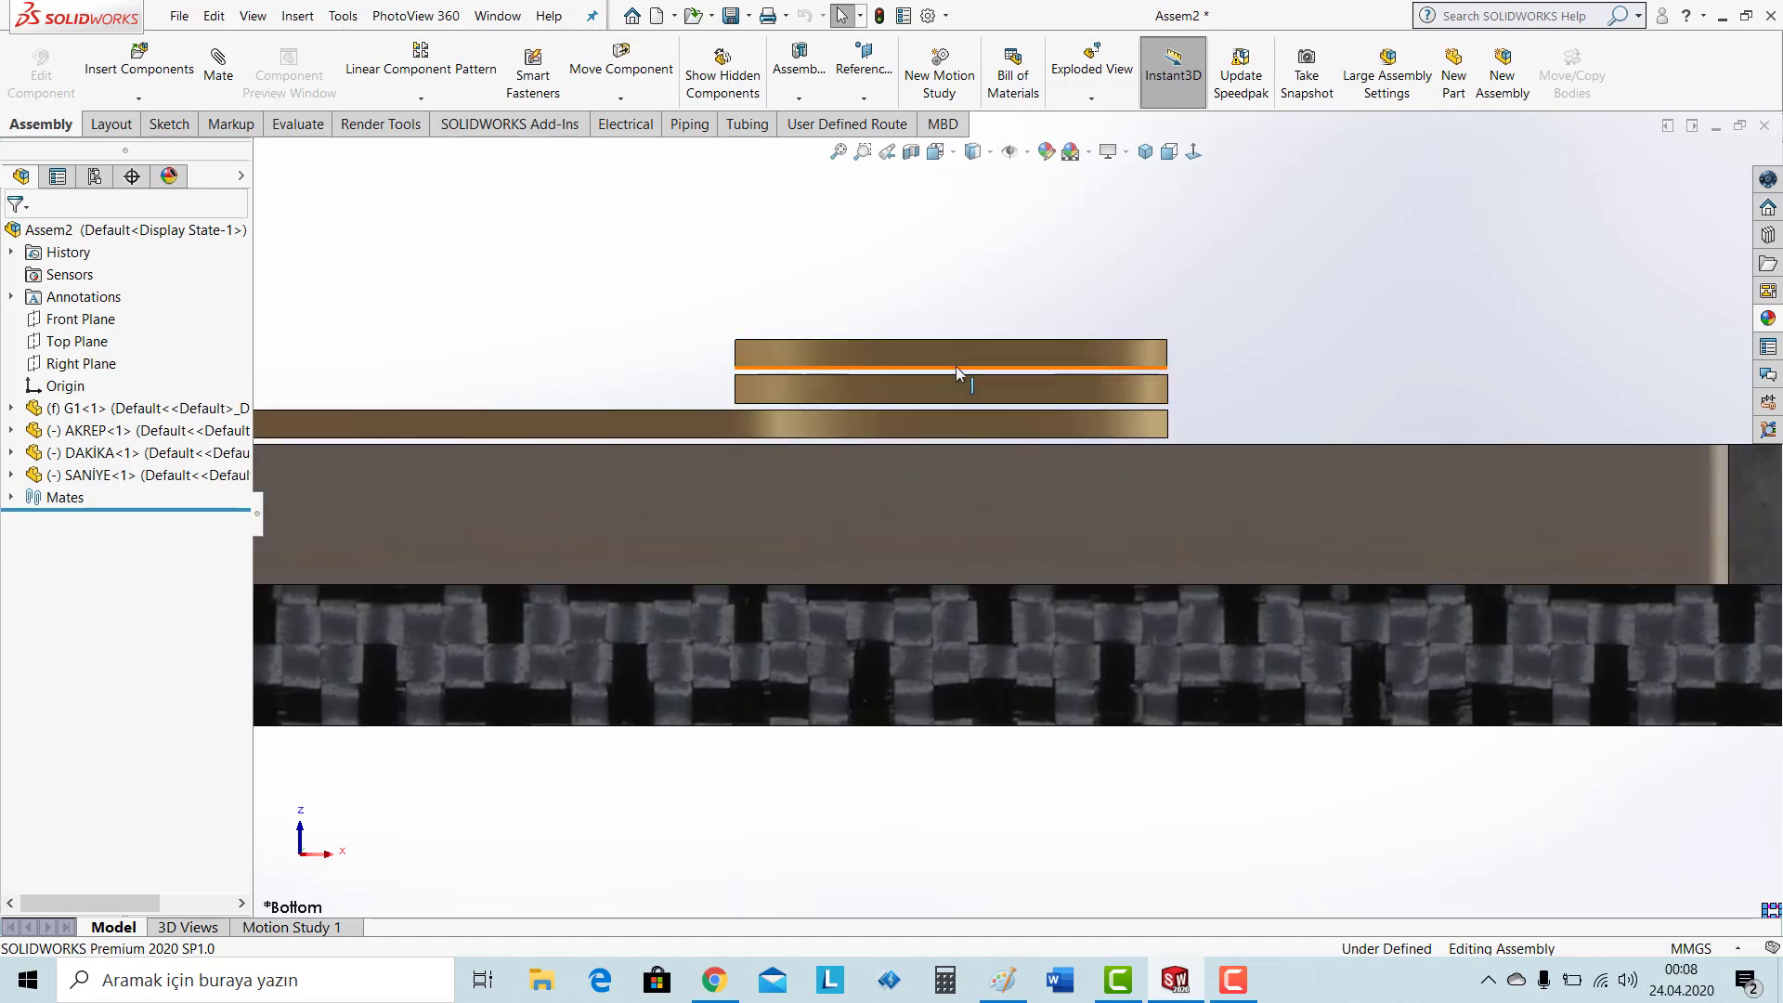
click(1146, 154)
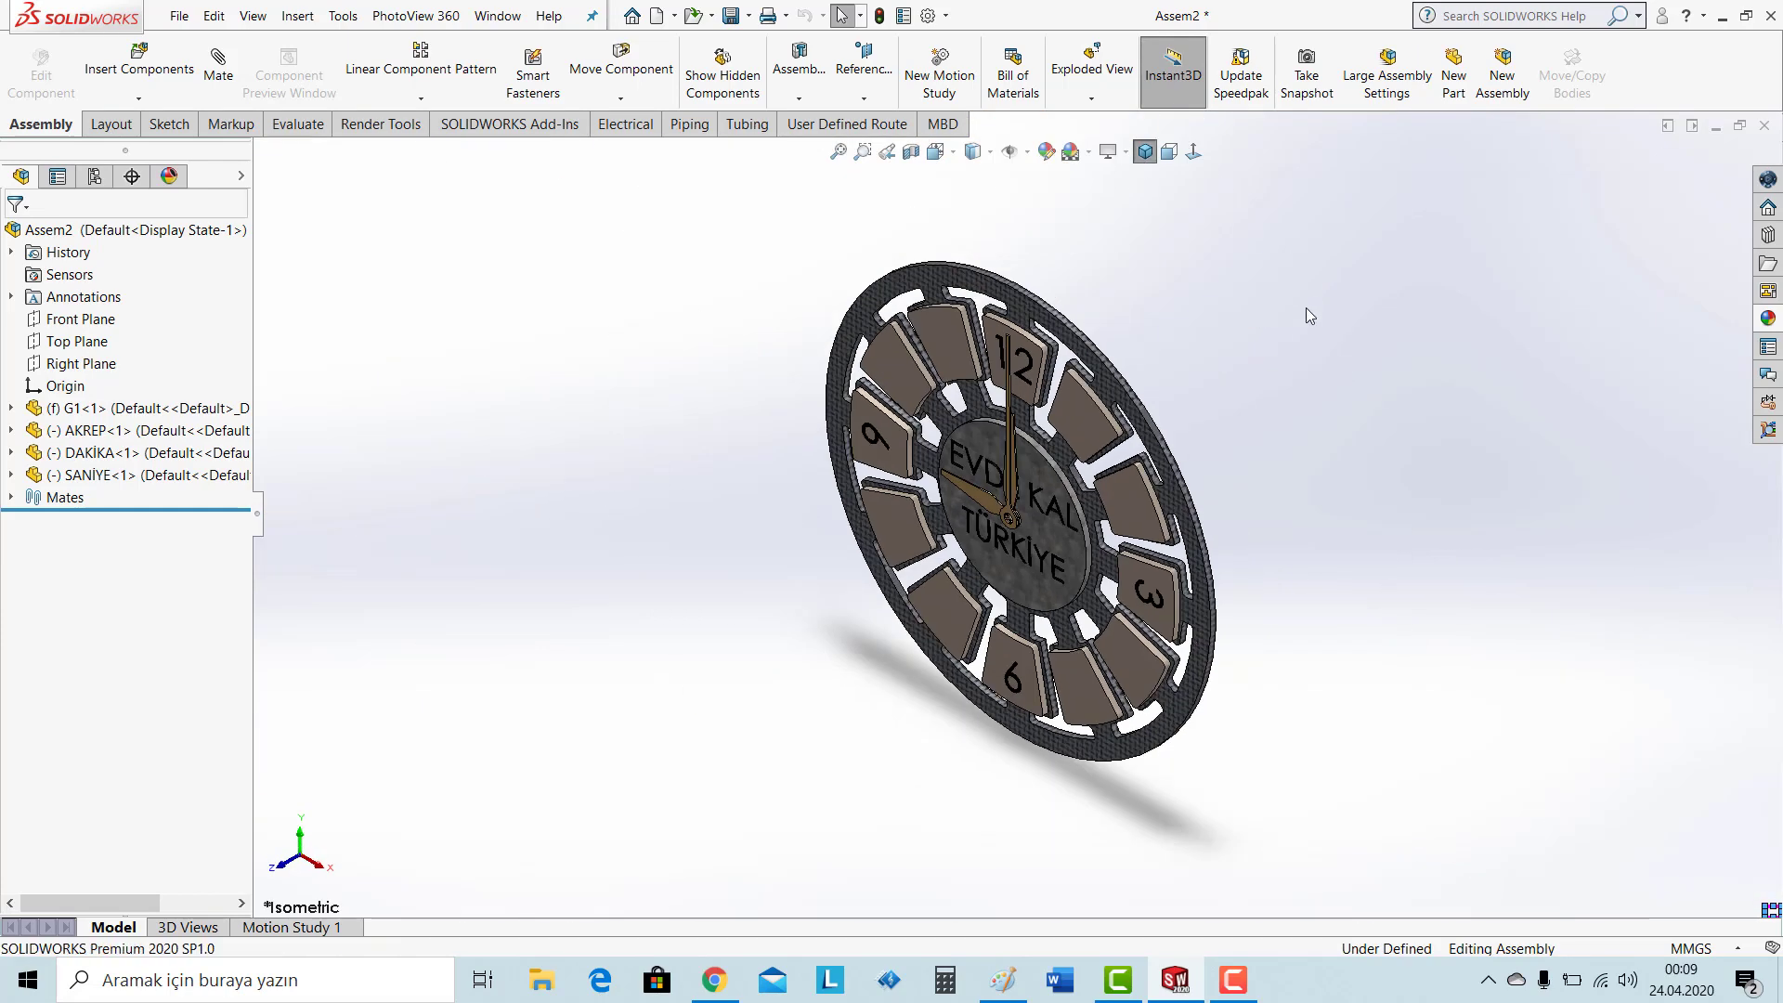
Rebuild the assembly and save it as 'DUVAR SAATİ' in the DUVAR SAATİ desktop folder.
click(732, 26)
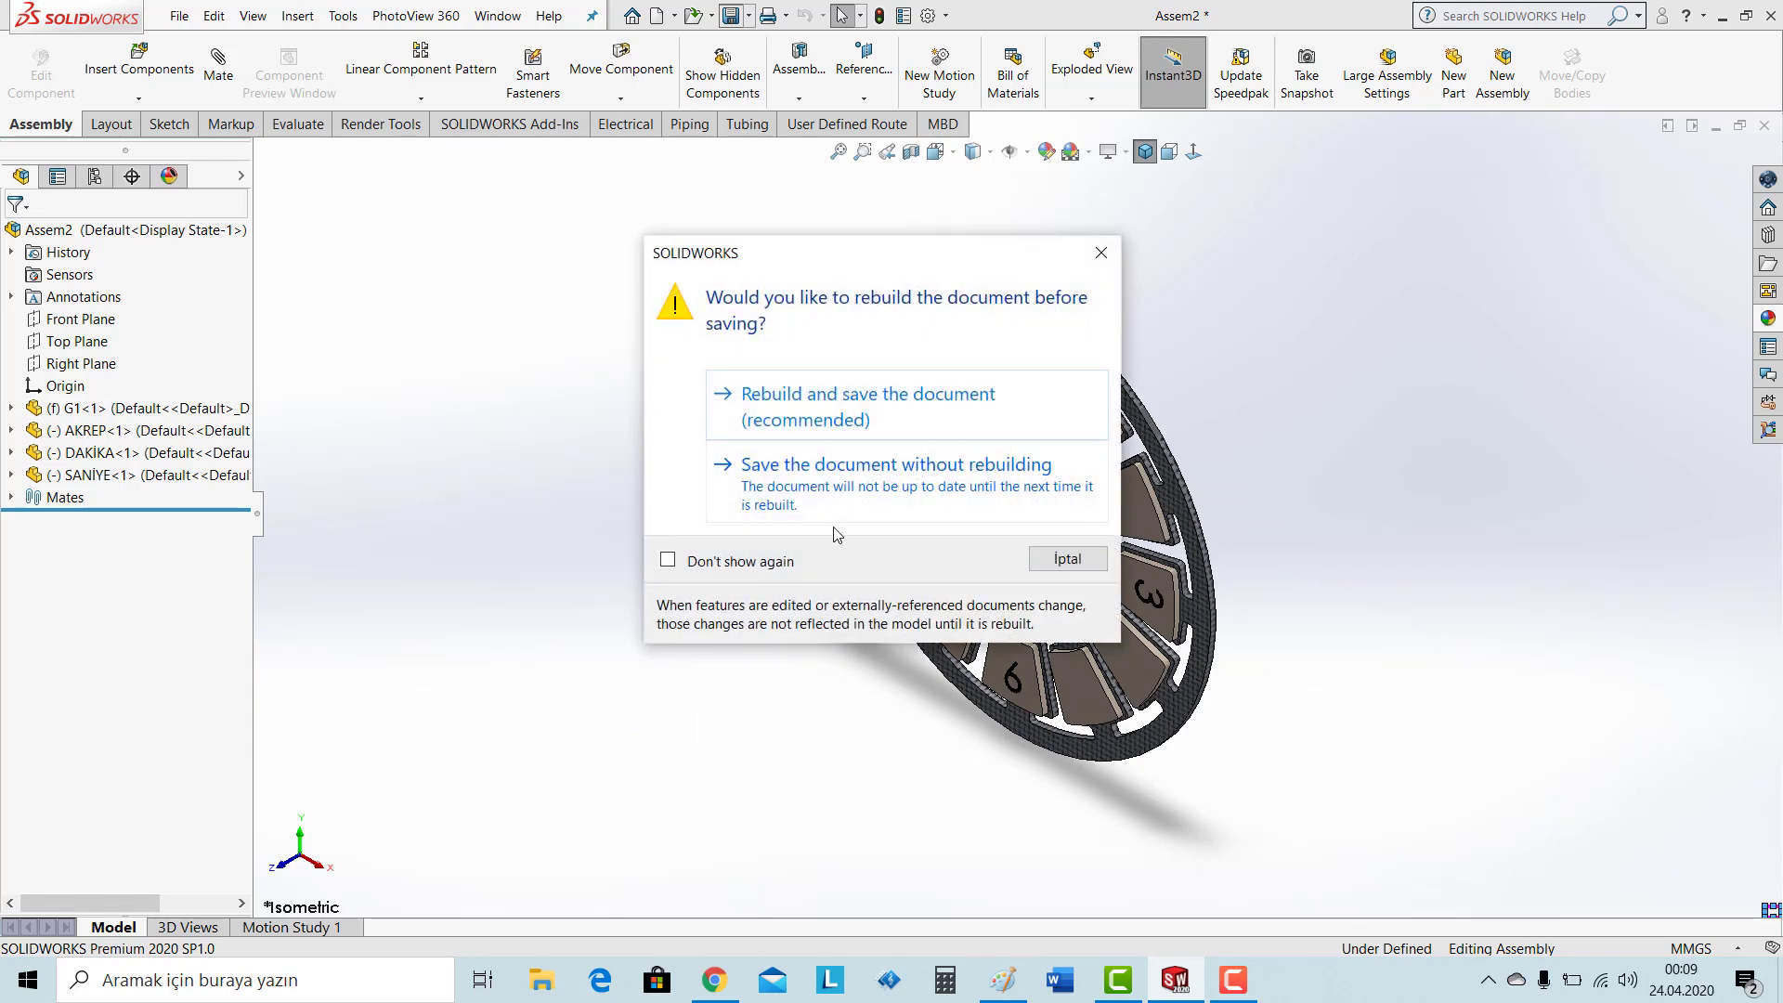
click(822, 397)
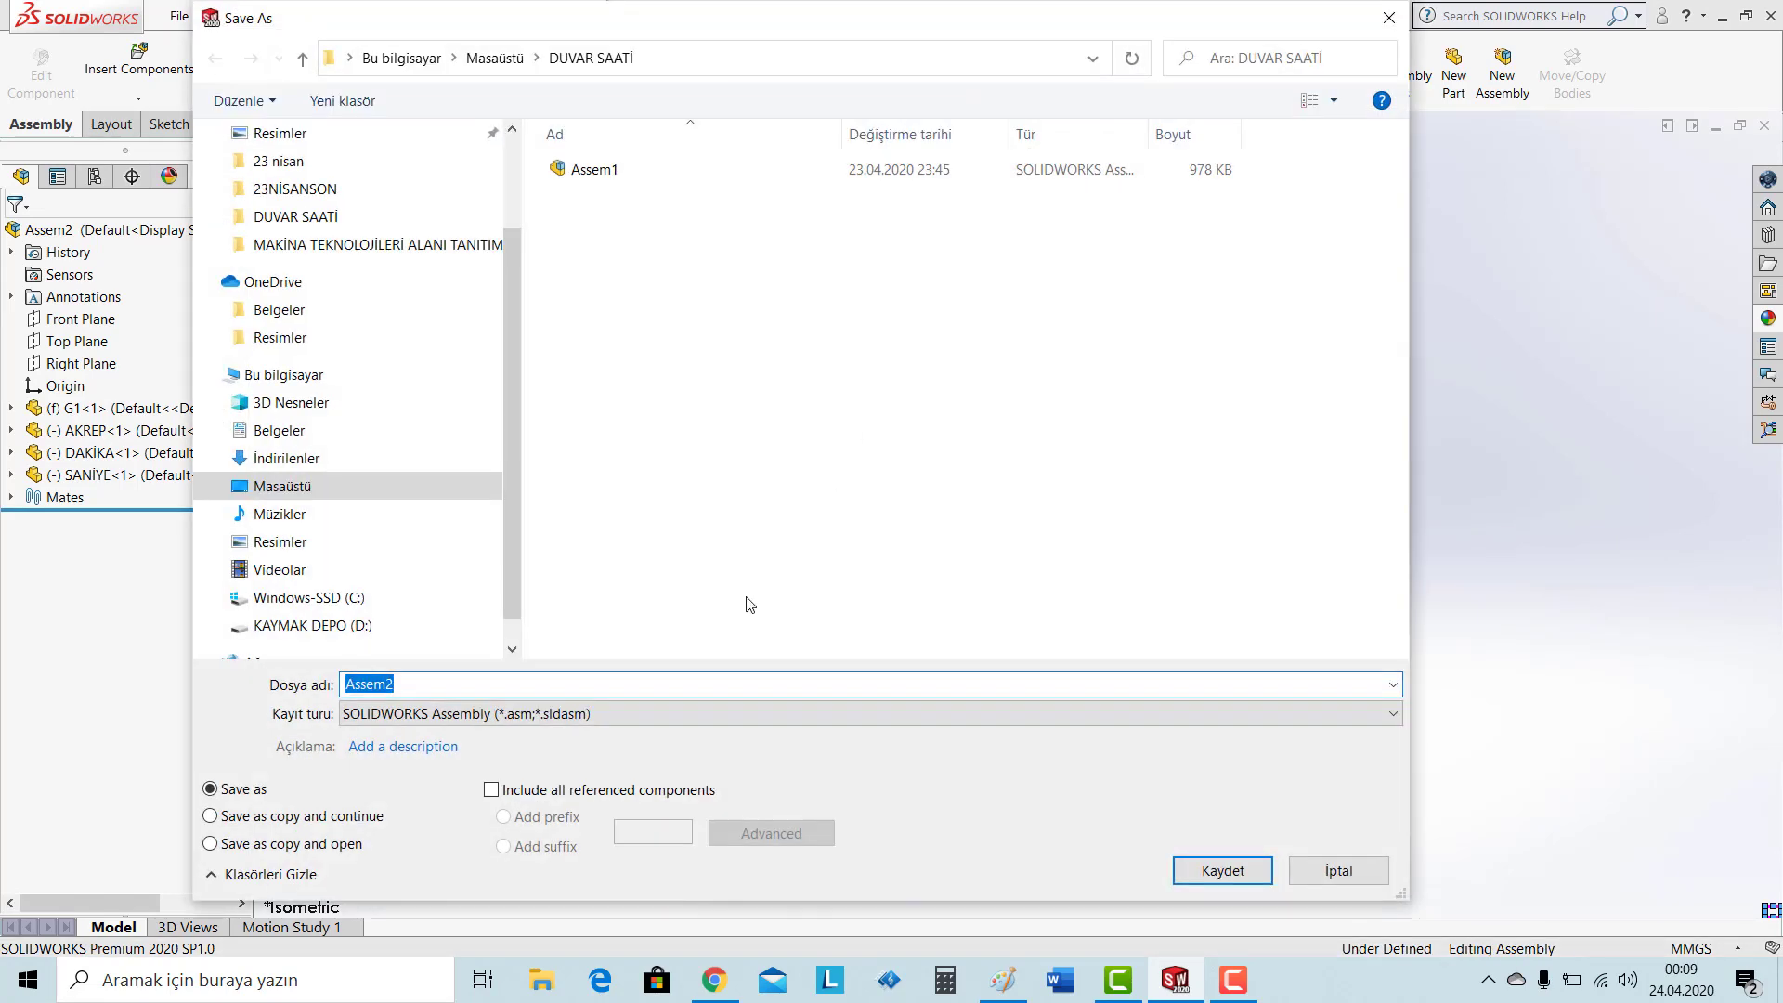
text(DUVAR SAATİ)
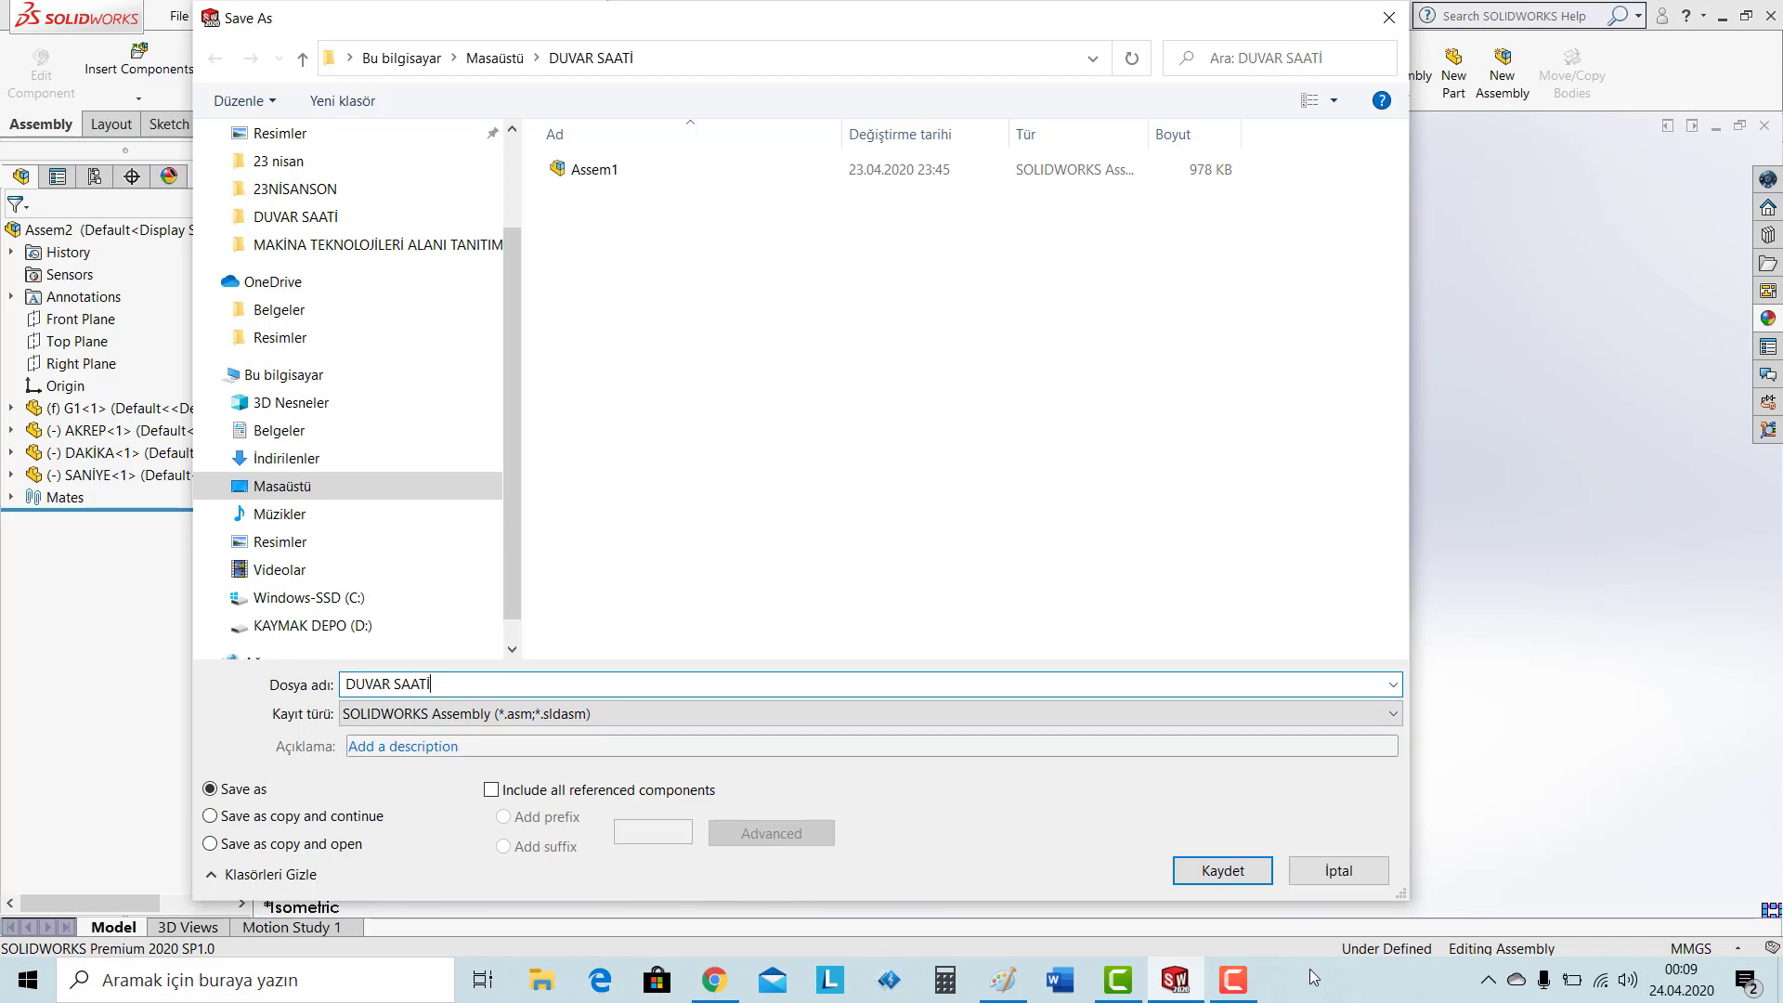
click(1222, 877)
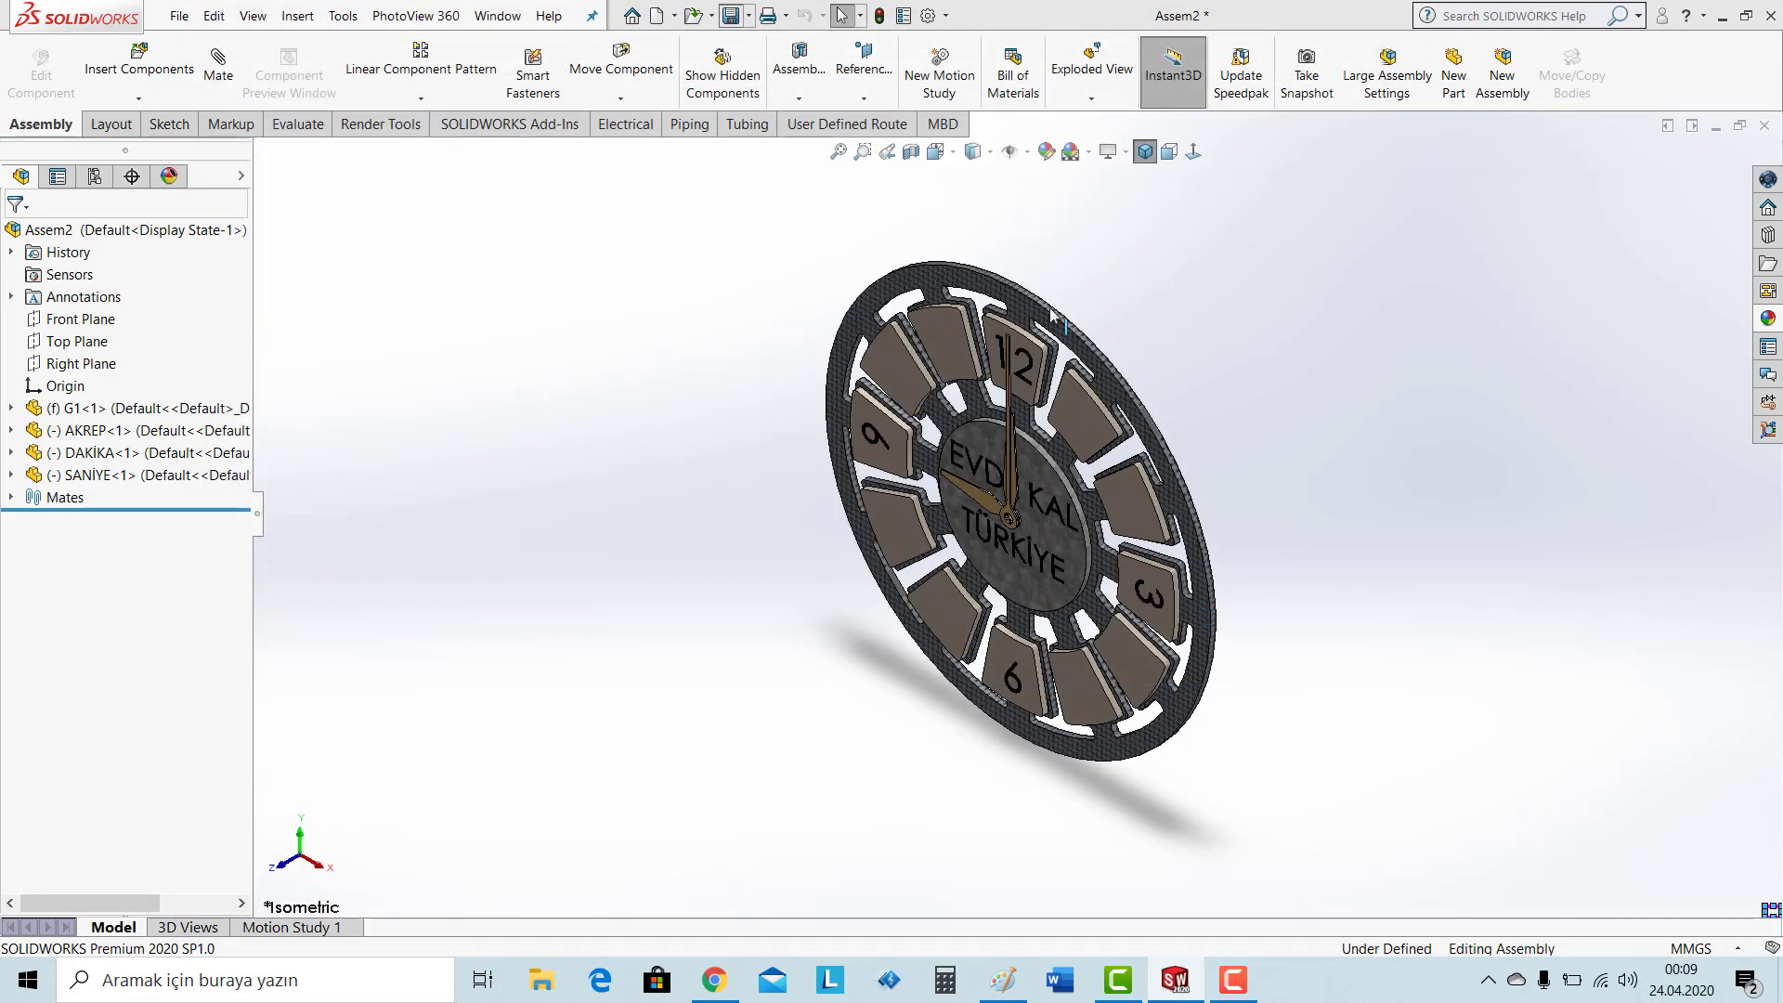
Show the clock face-on in Front view and open Motion Study 1 with a shorter timeline.
click(935, 151)
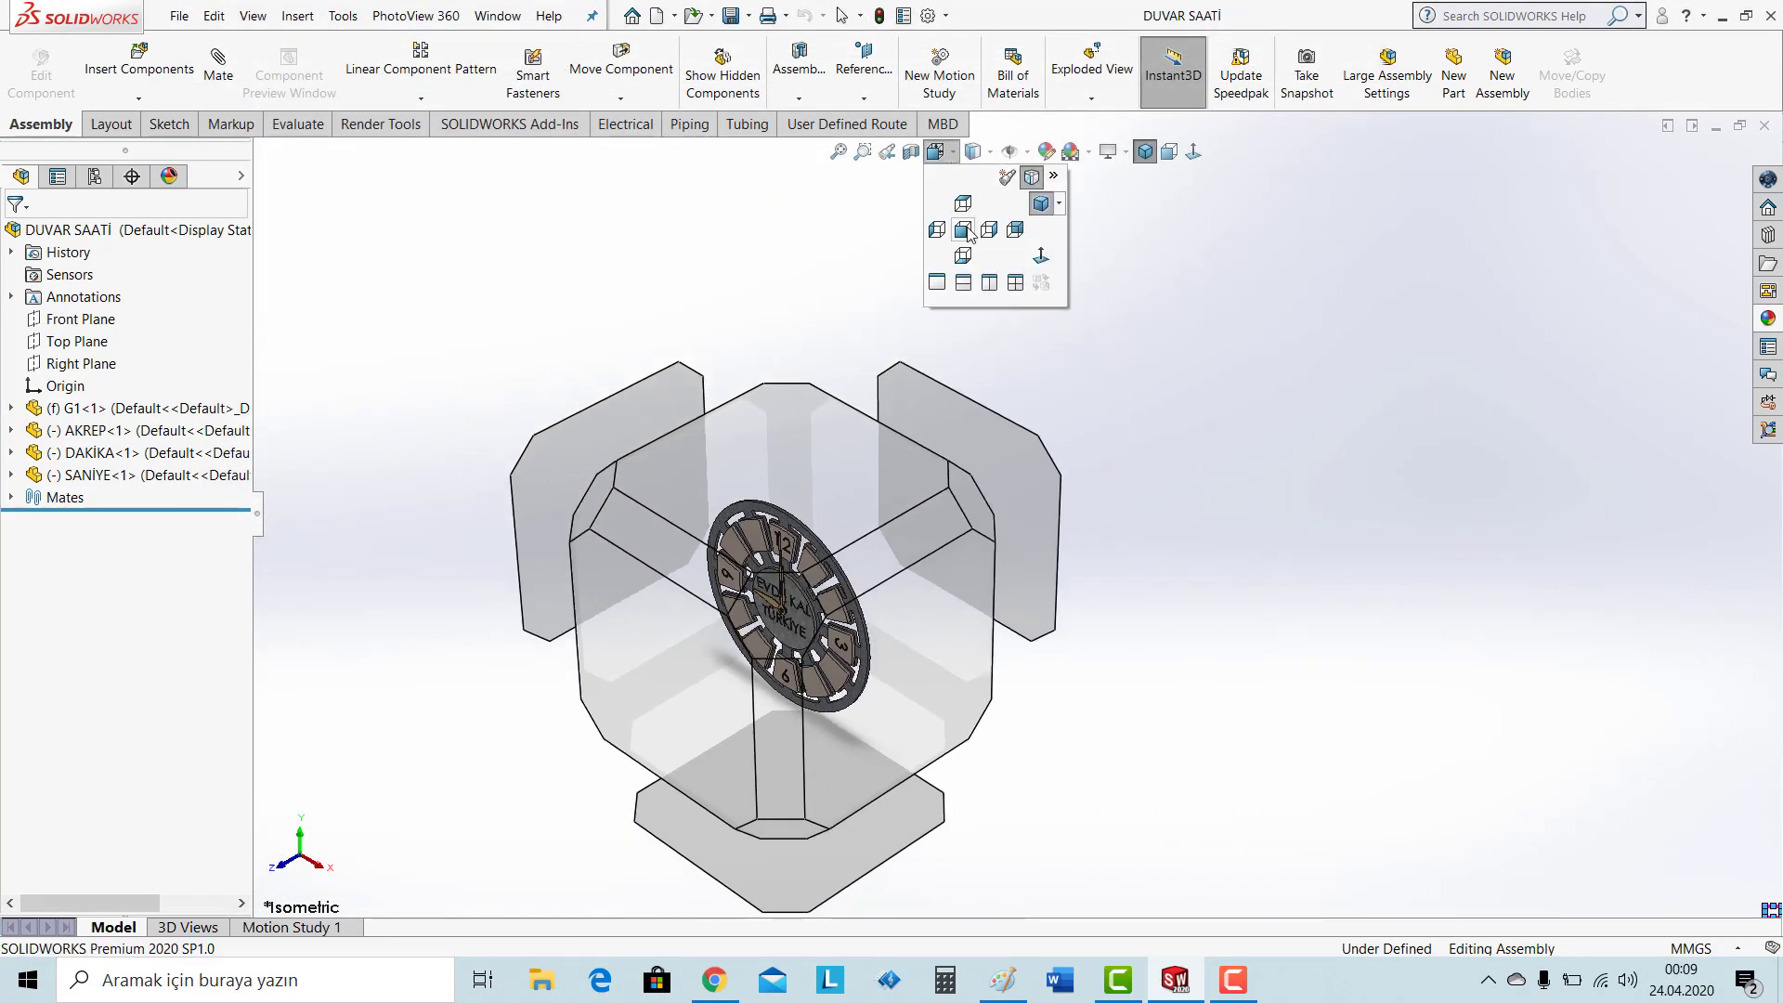
click(963, 230)
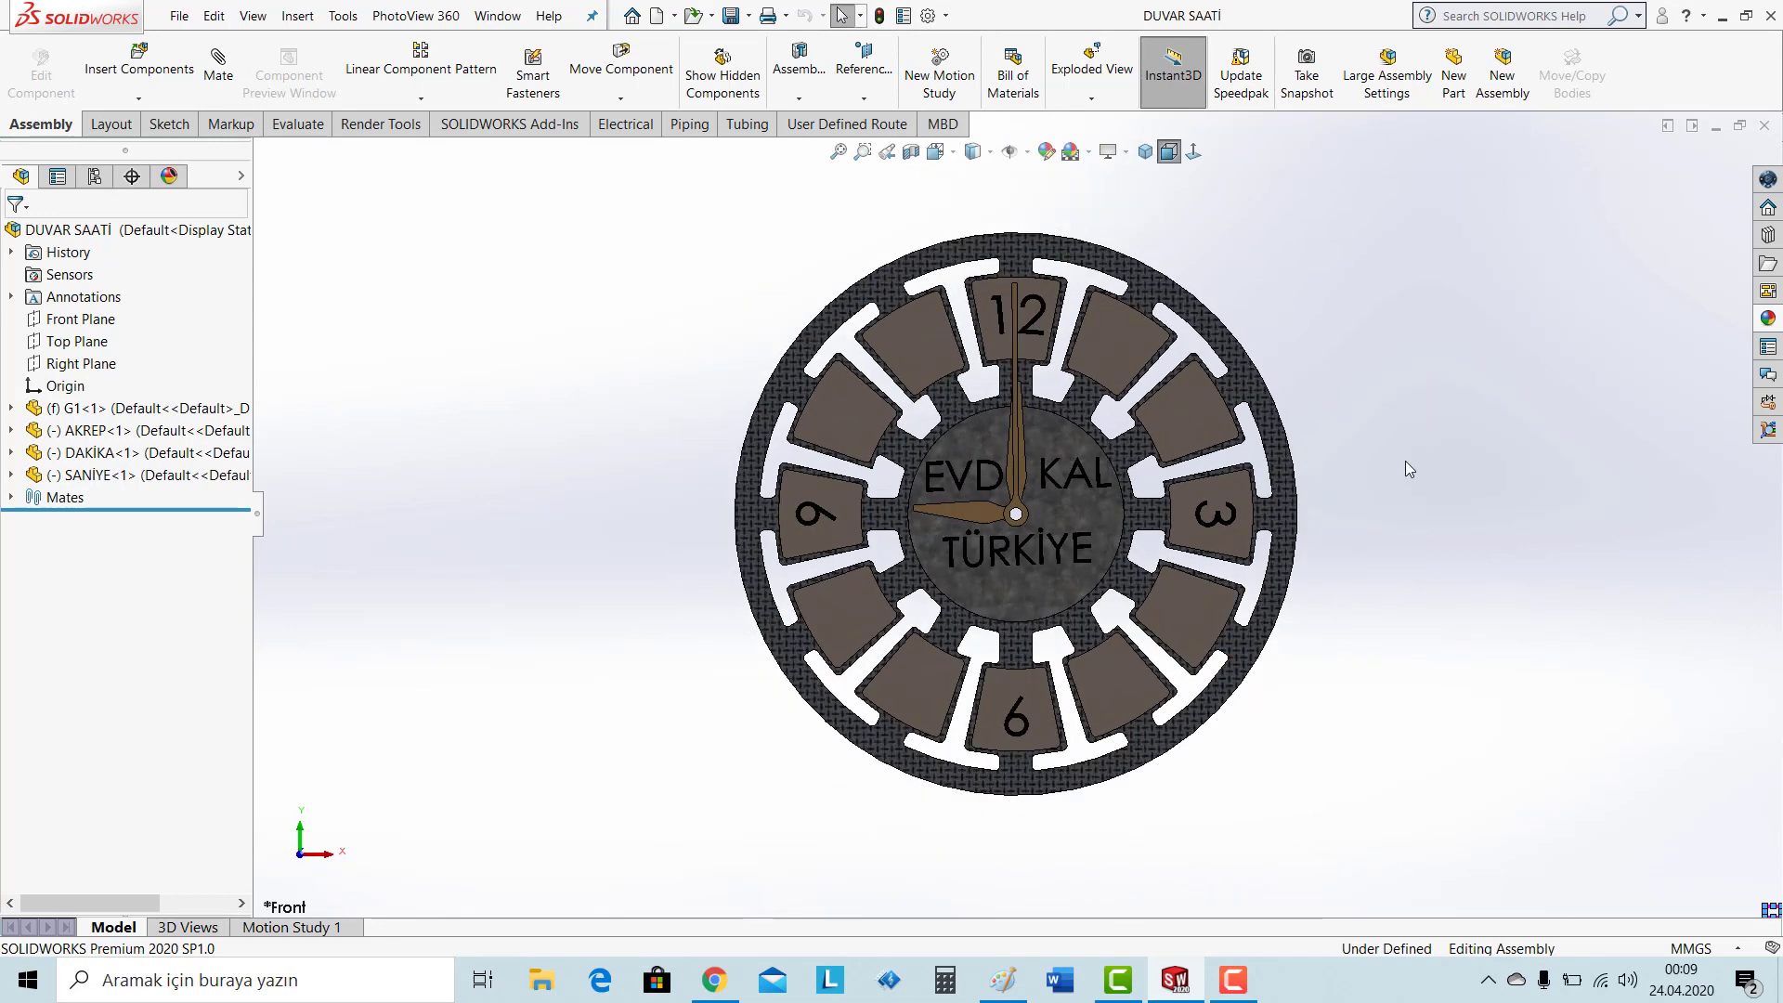
scroll(1356, 479, down, 2)
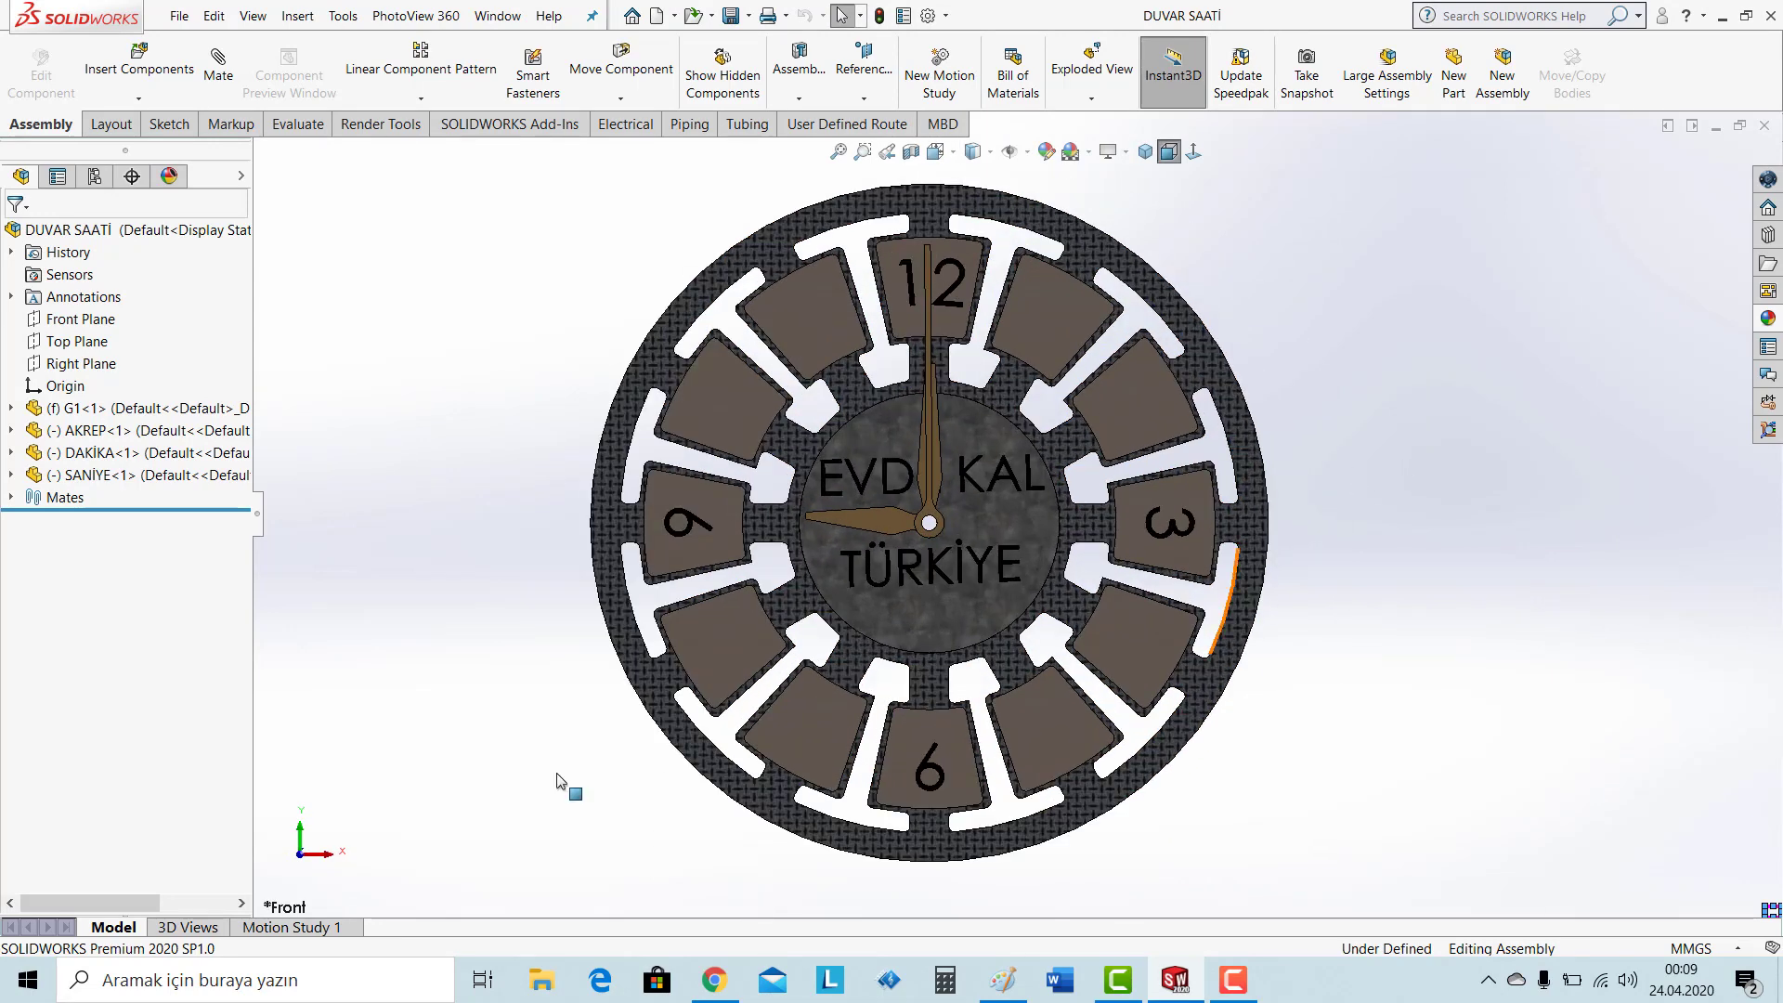
click(291, 927)
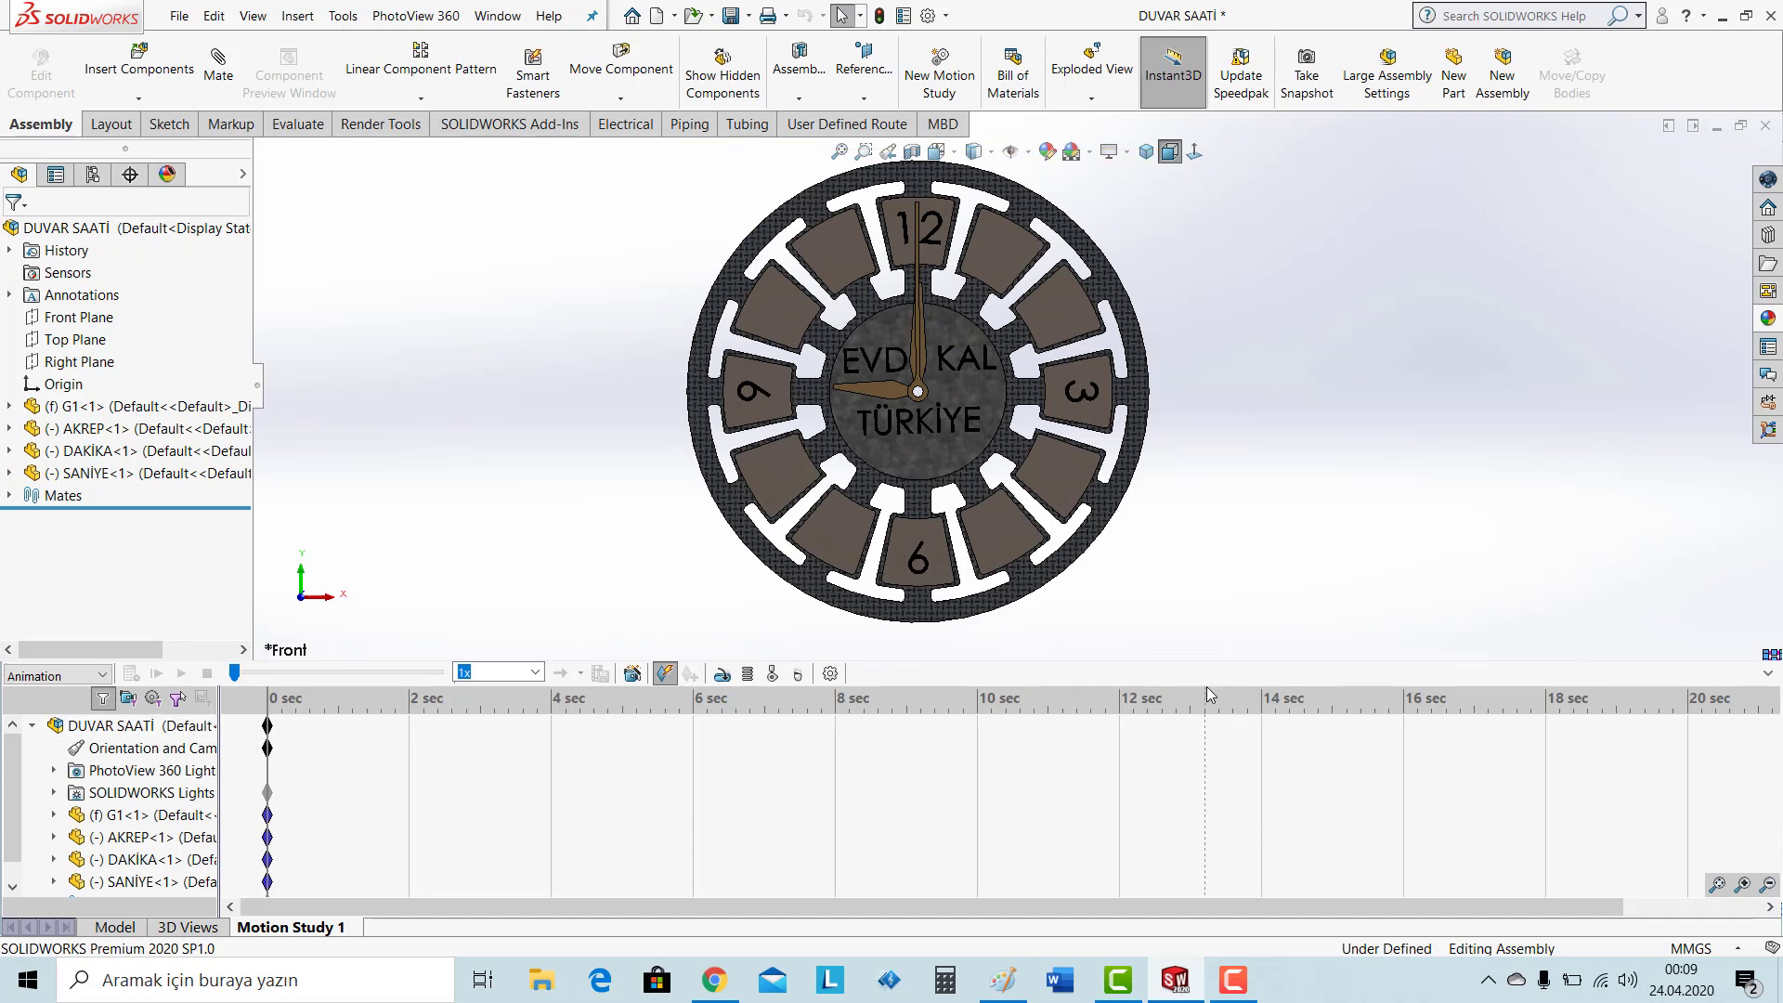
drag(1200, 665, 1208, 752)
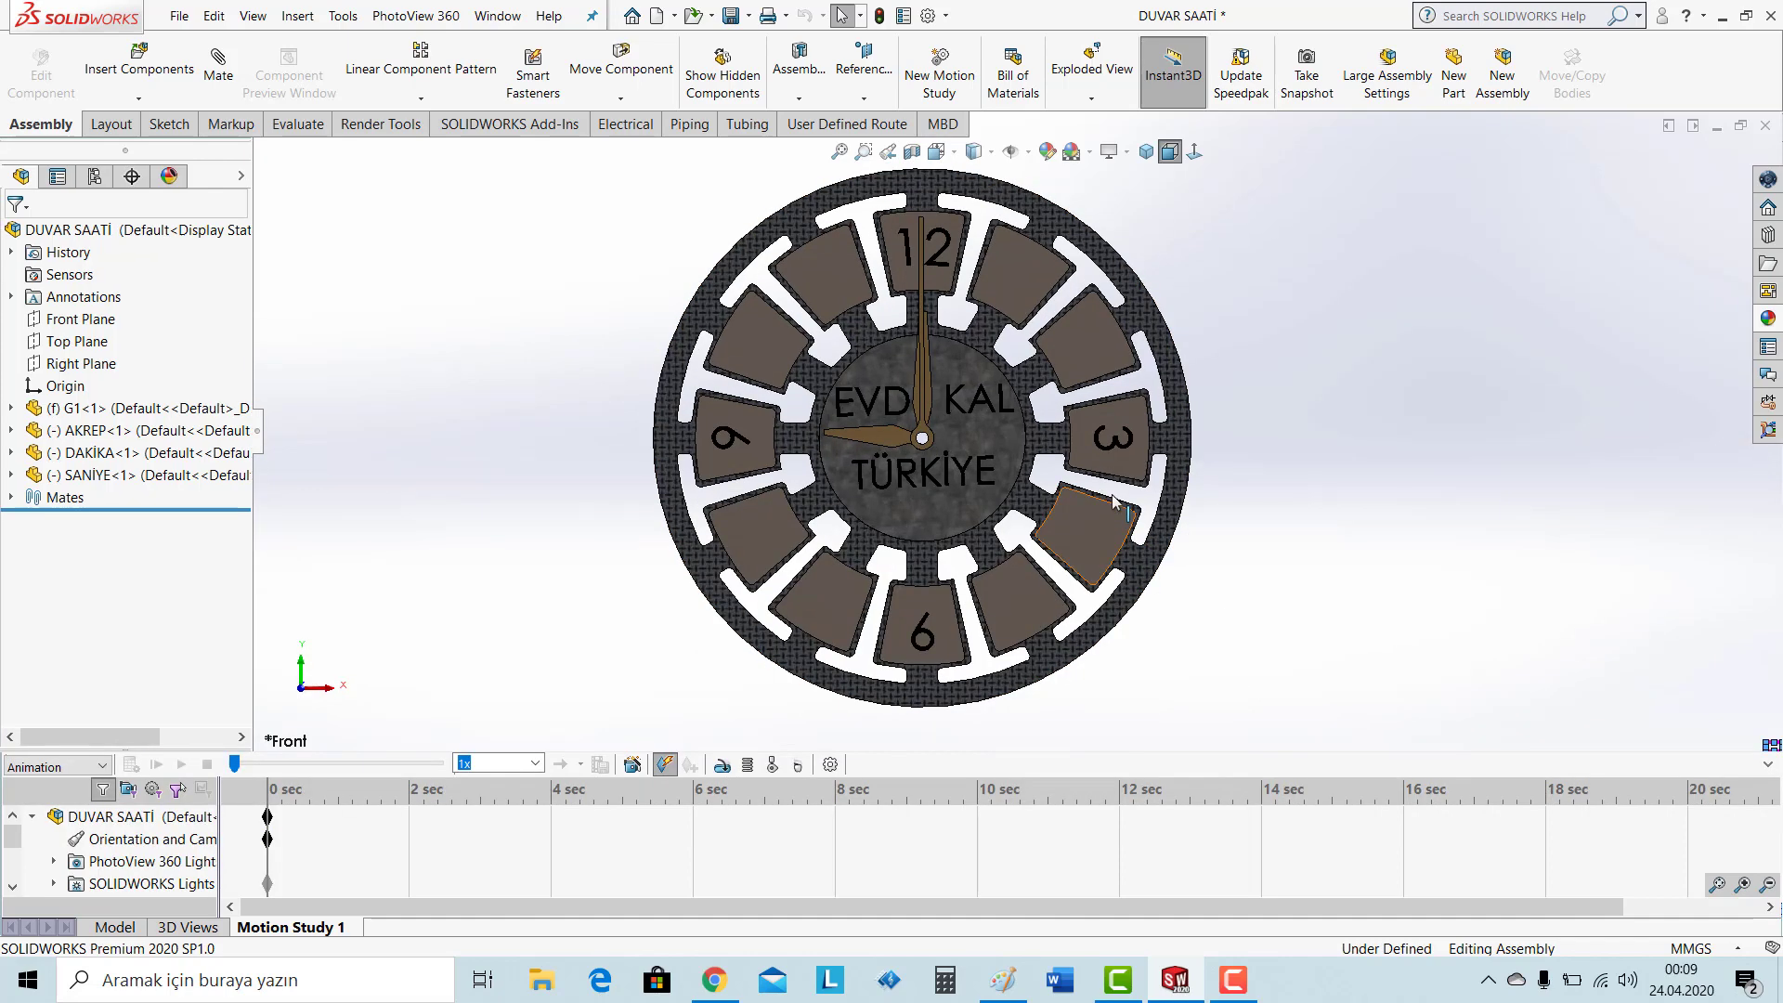
Switch Motion Study 1 from Animation to Basic Motion with 0.1x playback speed.
scroll(1147, 314, down, 2)
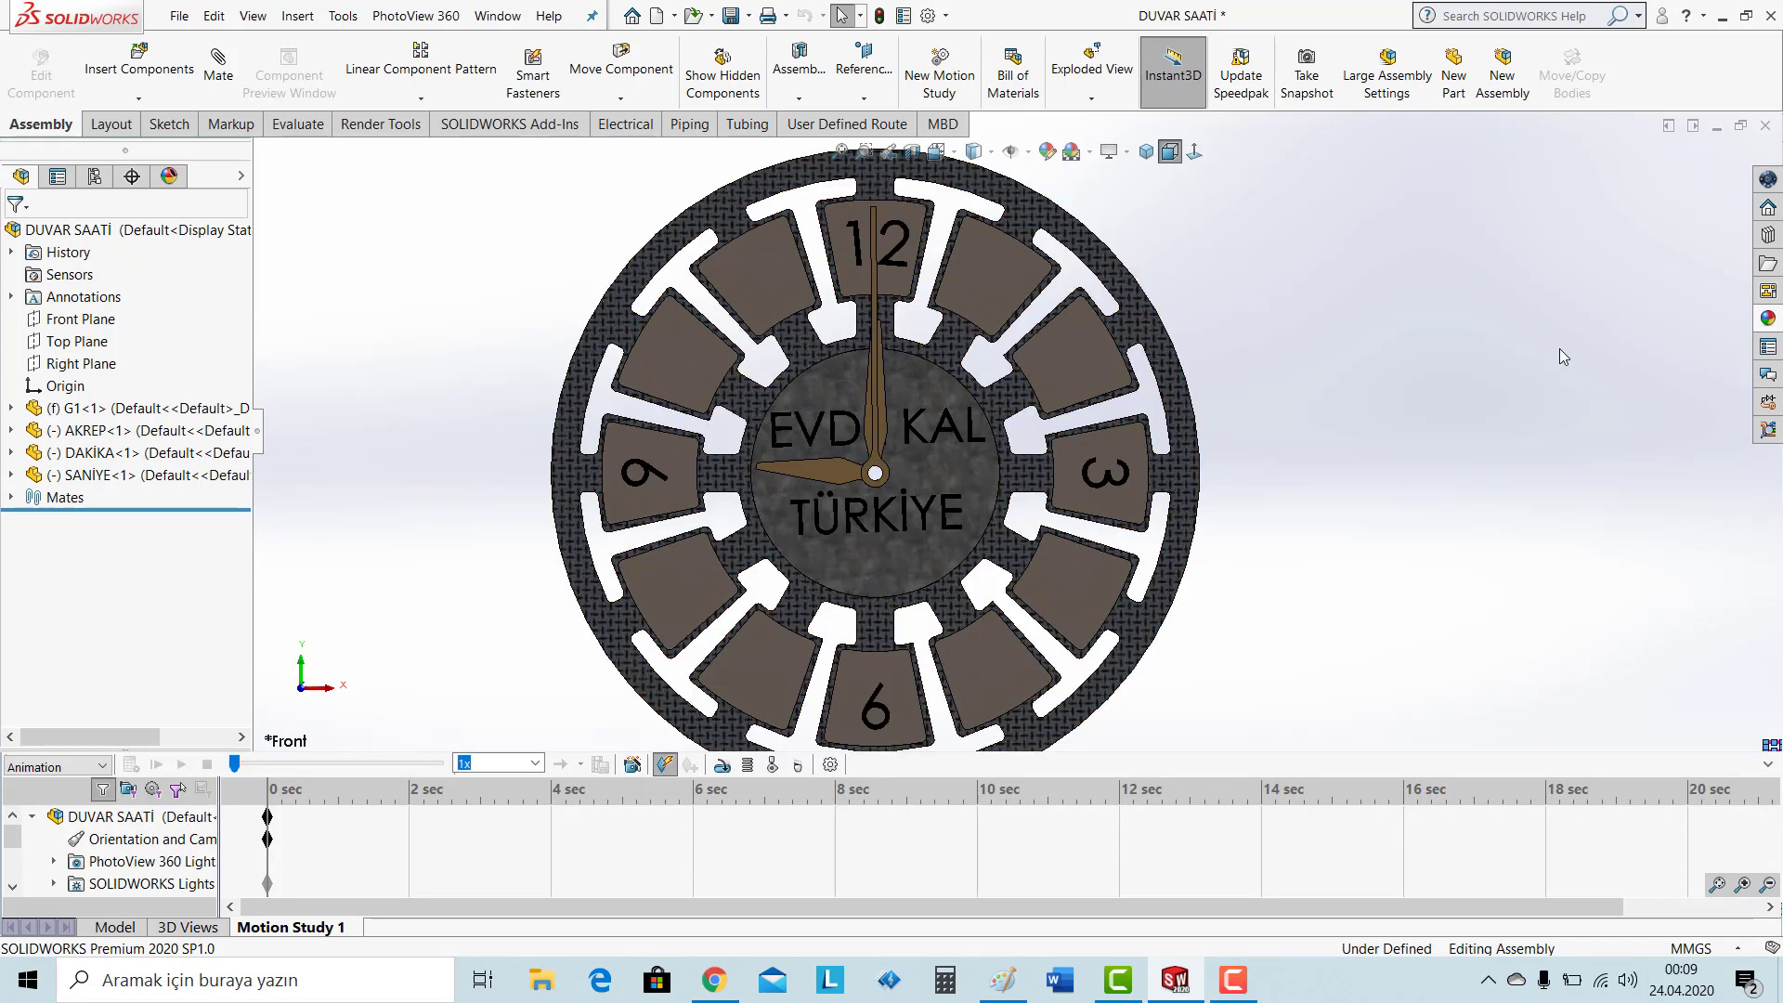
click(93, 766)
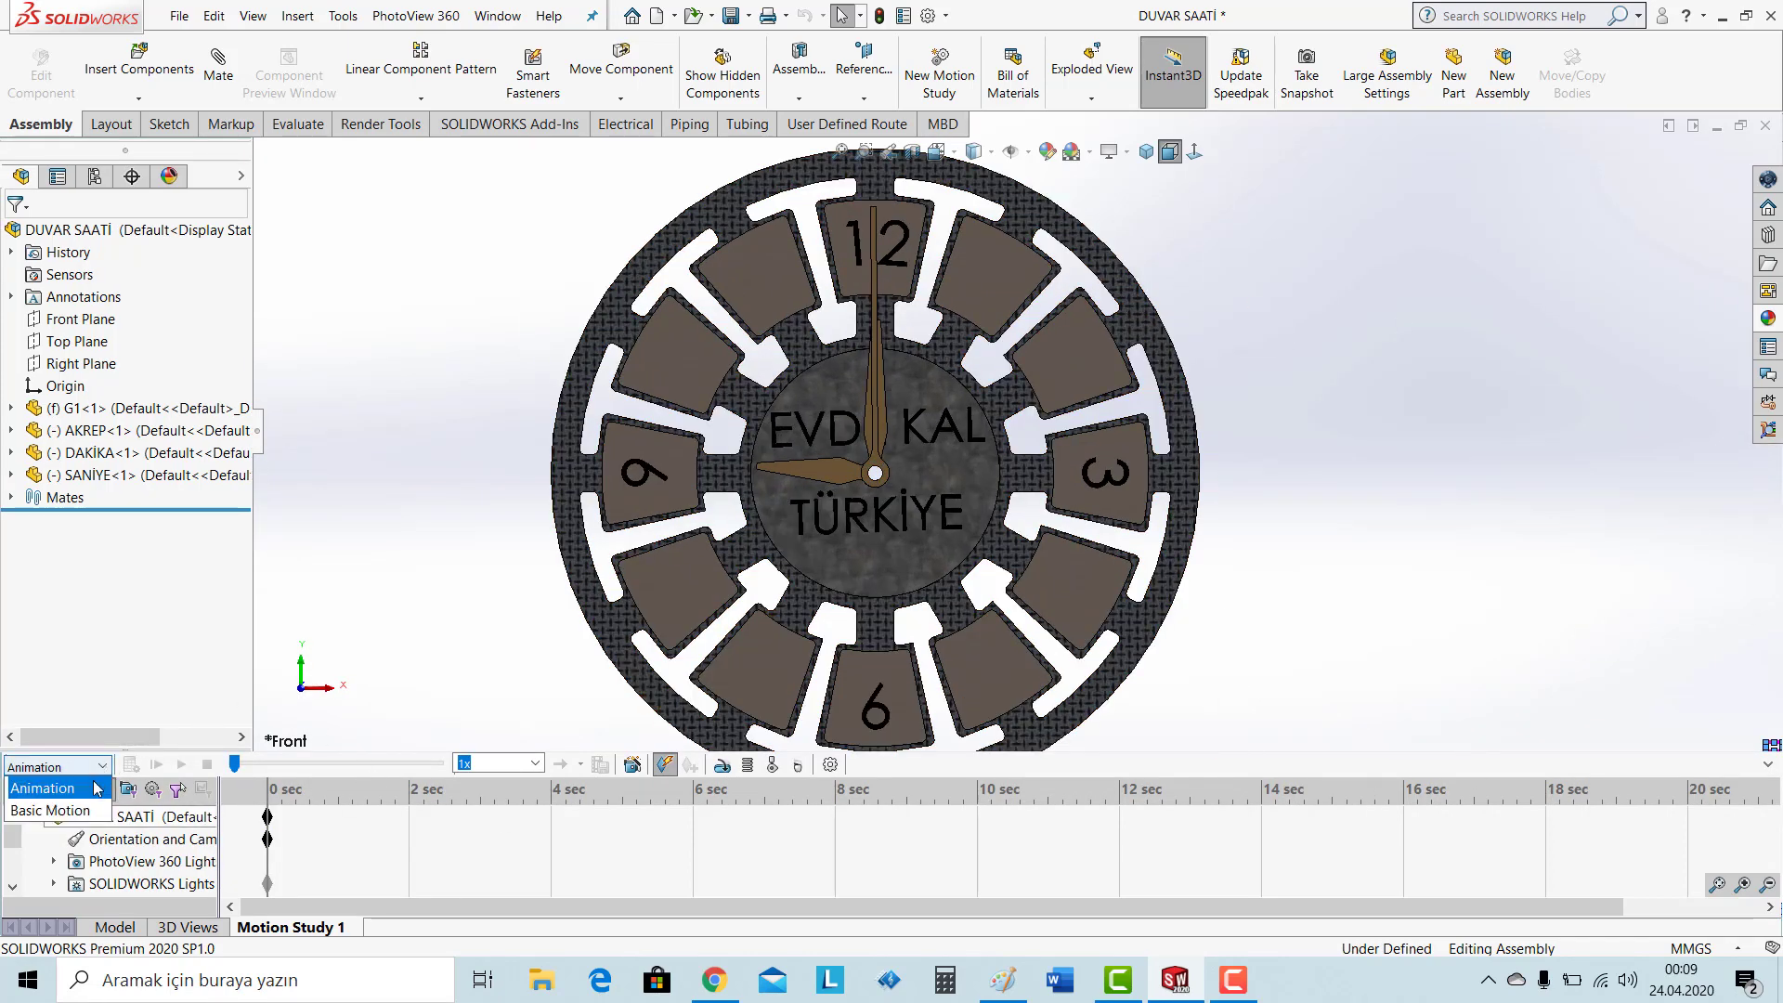
click(73, 815)
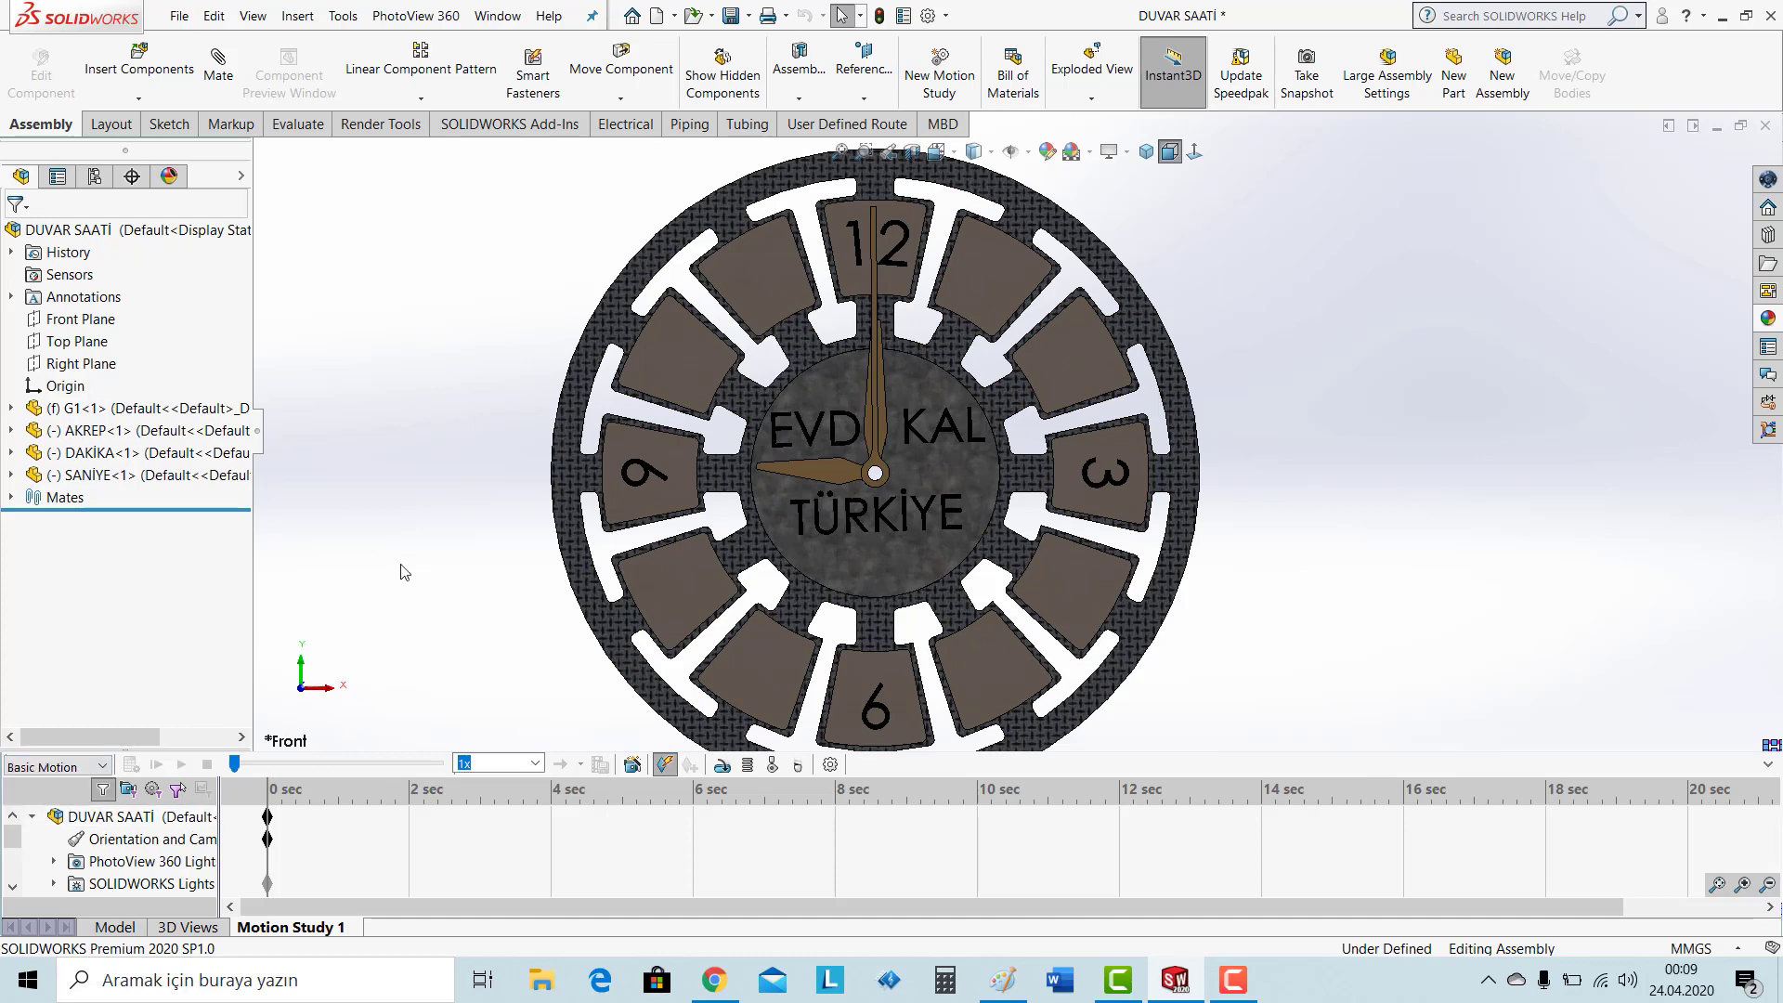
click(536, 764)
click(478, 780)
Start a rotary motor located on the SANİYE second-hand face.
click(721, 765)
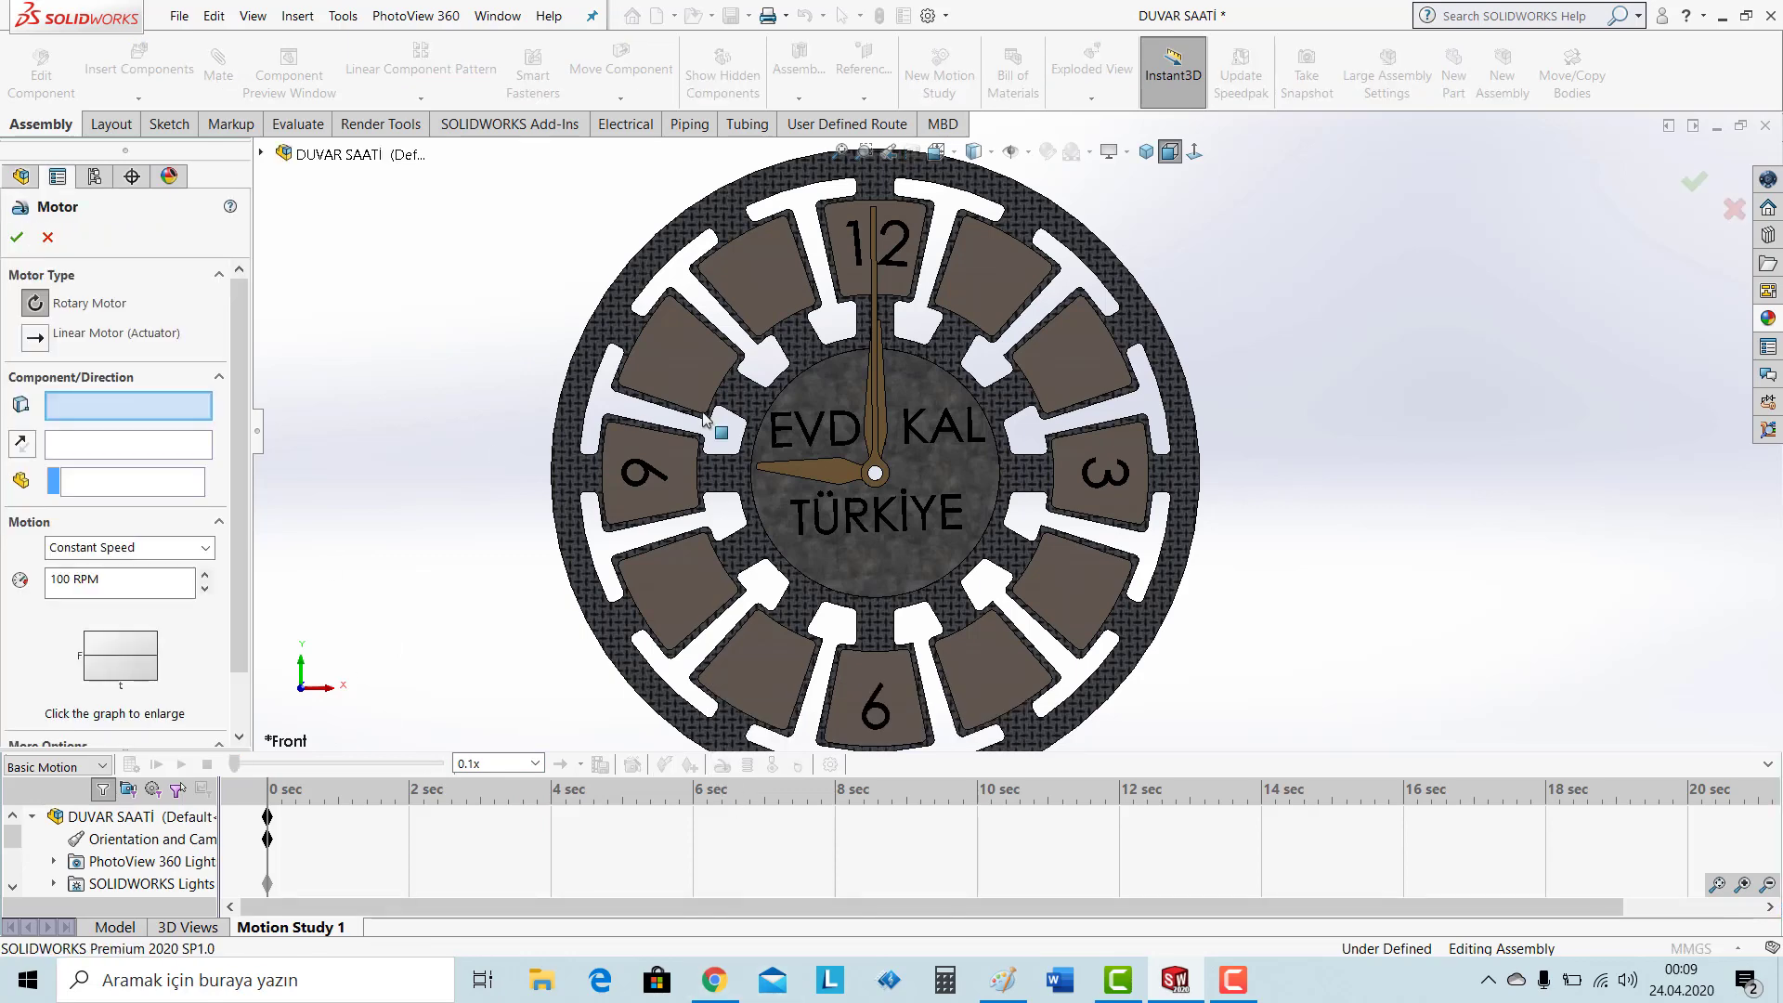
scroll(888, 288, down, 3)
scroll(945, 331, down, 5)
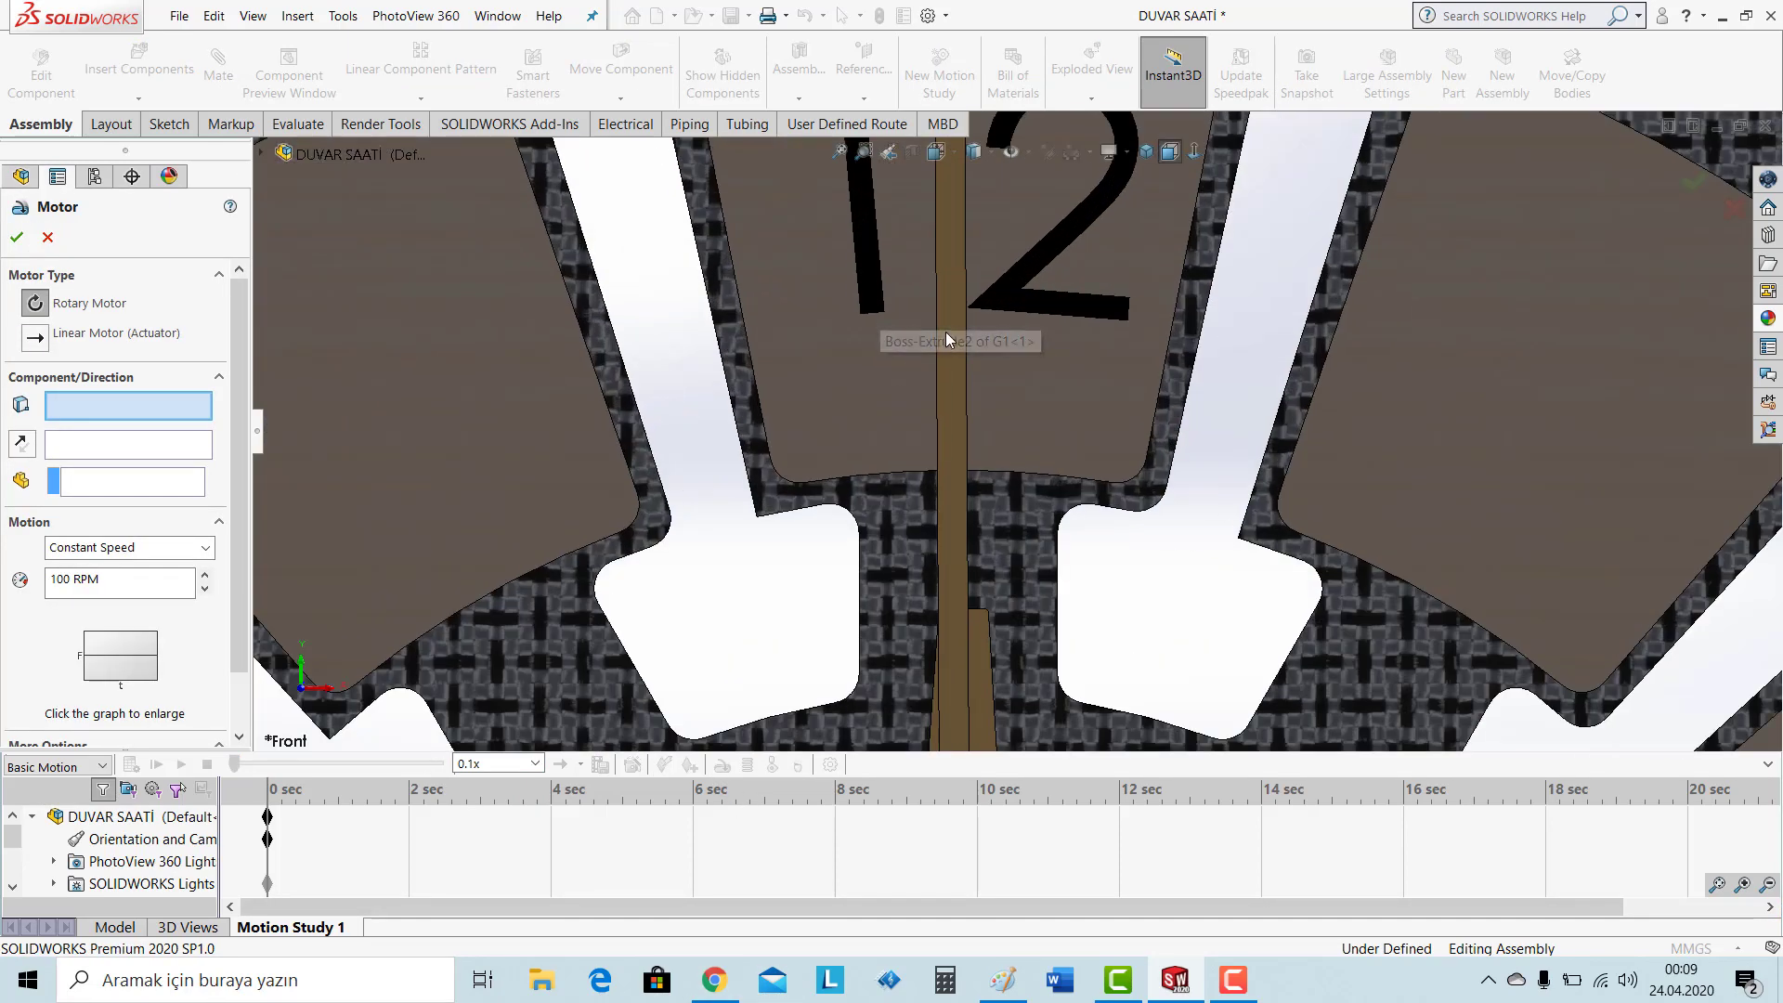
click(945, 330)
scroll(863, 354, up, 5)
scroll(662, 372, up, 3)
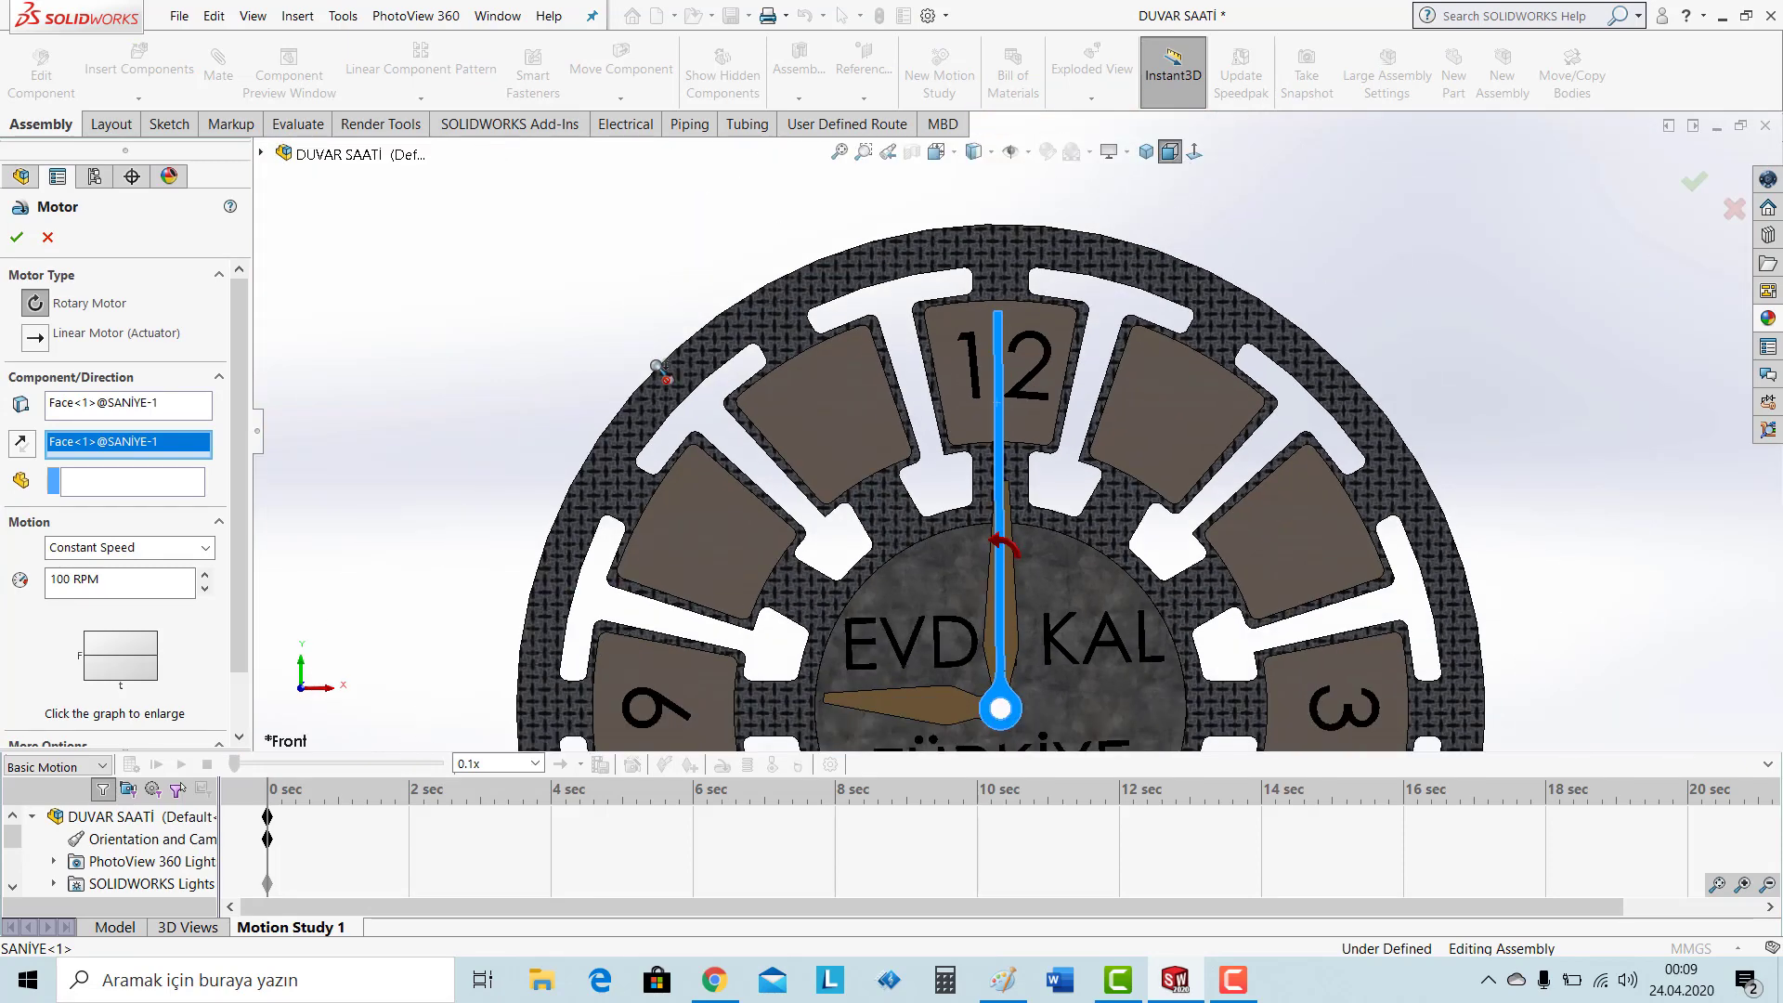
scroll(661, 371, up, 3)
scroll(1125, 522, down, 2)
scroll(1115, 527, down, 2)
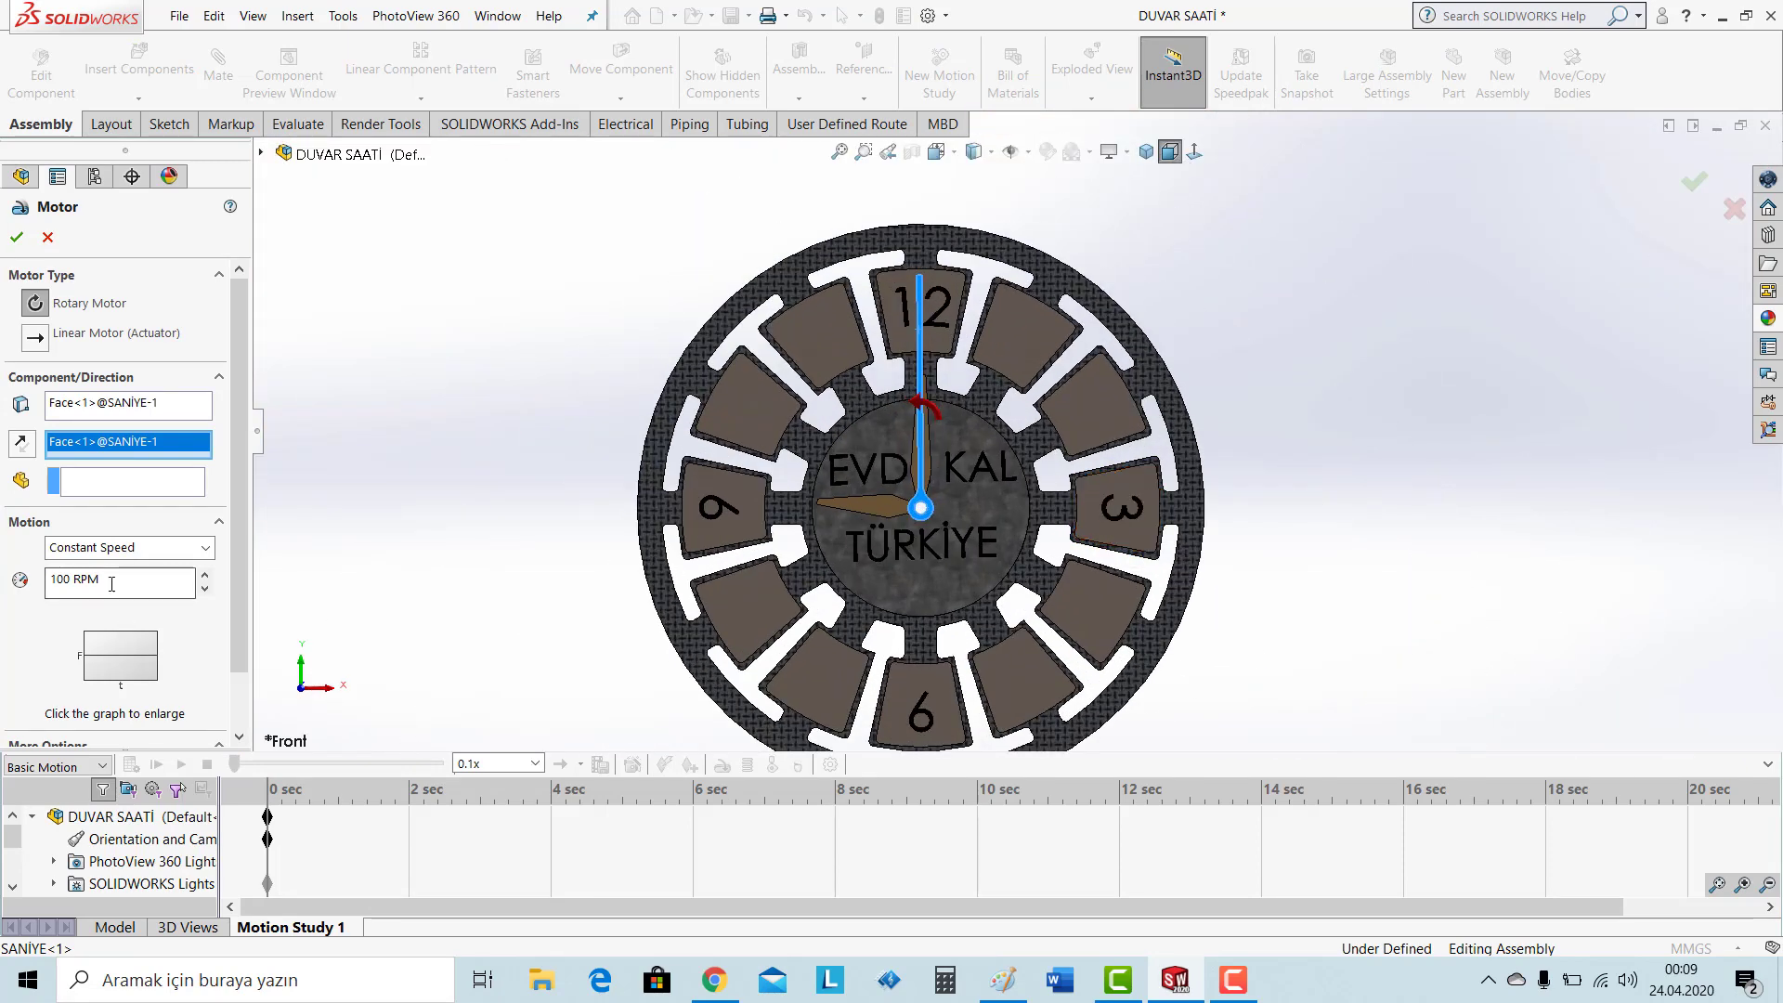
Set the motor to constant 60 RPM, reference the SANİYE face, and confirm.
drag(112, 583, 3, 599)
text(6)
scroll(120, 464, down, 3)
click(121, 711)
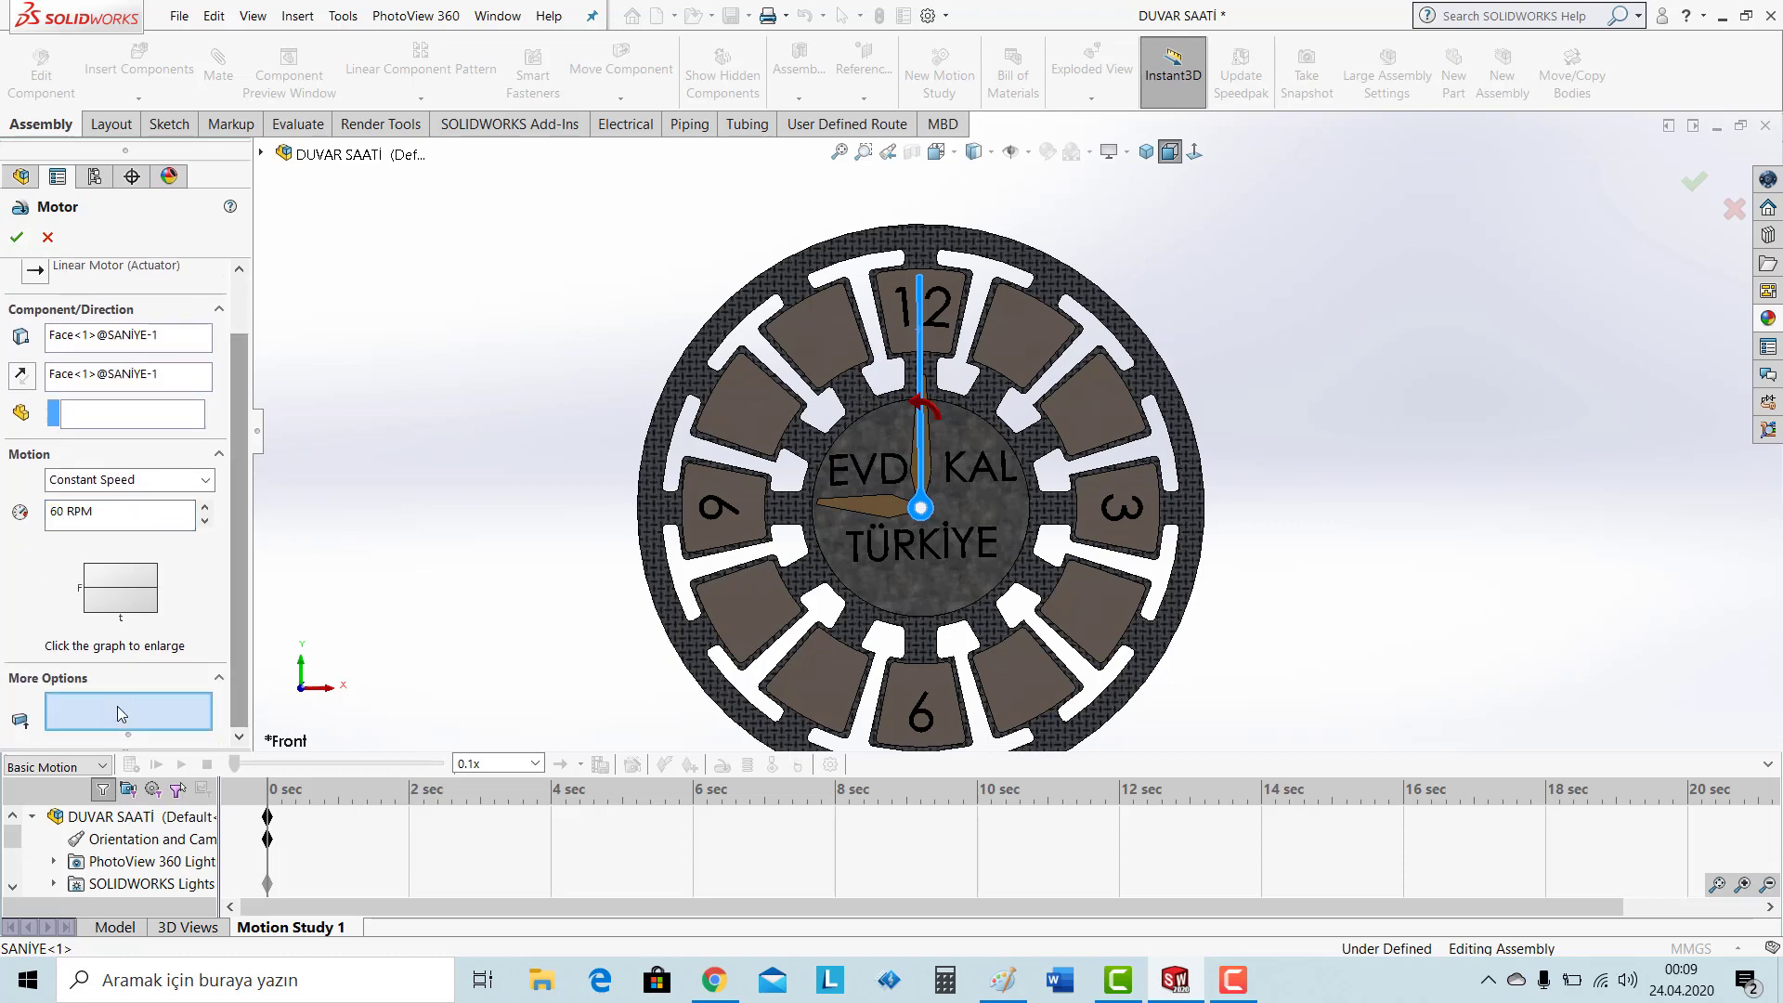
scroll(896, 316, down, 5)
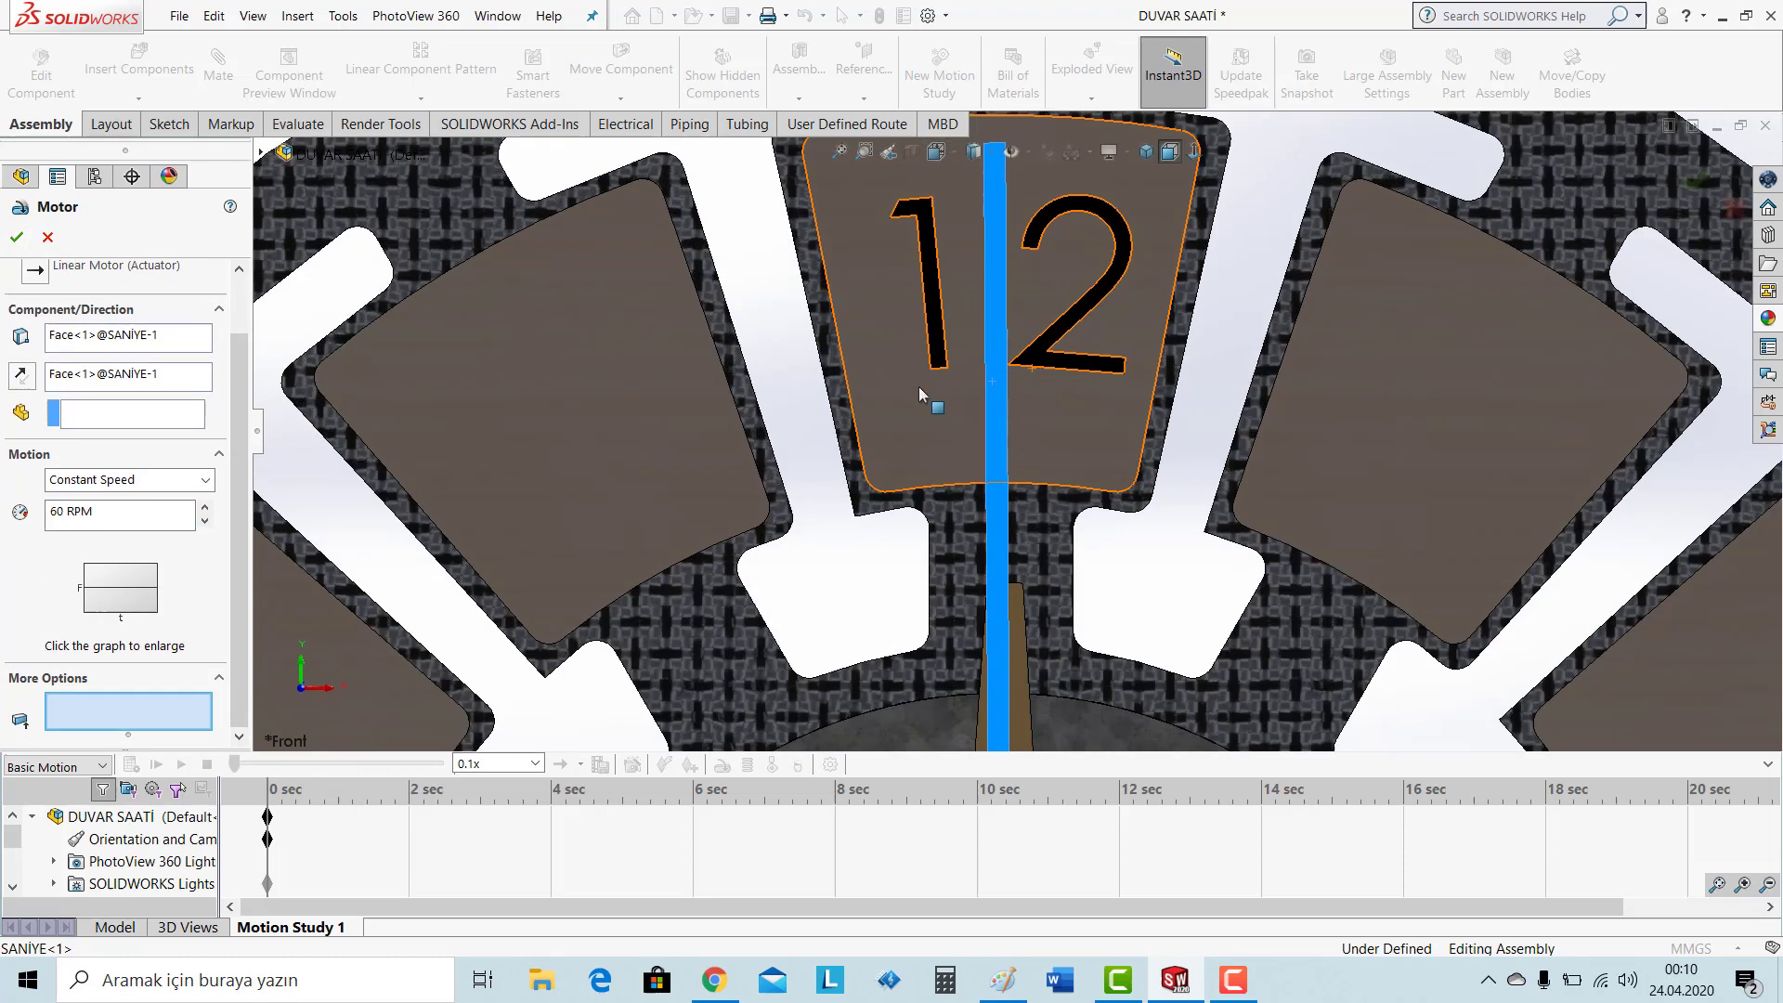
click(996, 401)
scroll(995, 401, up, 5)
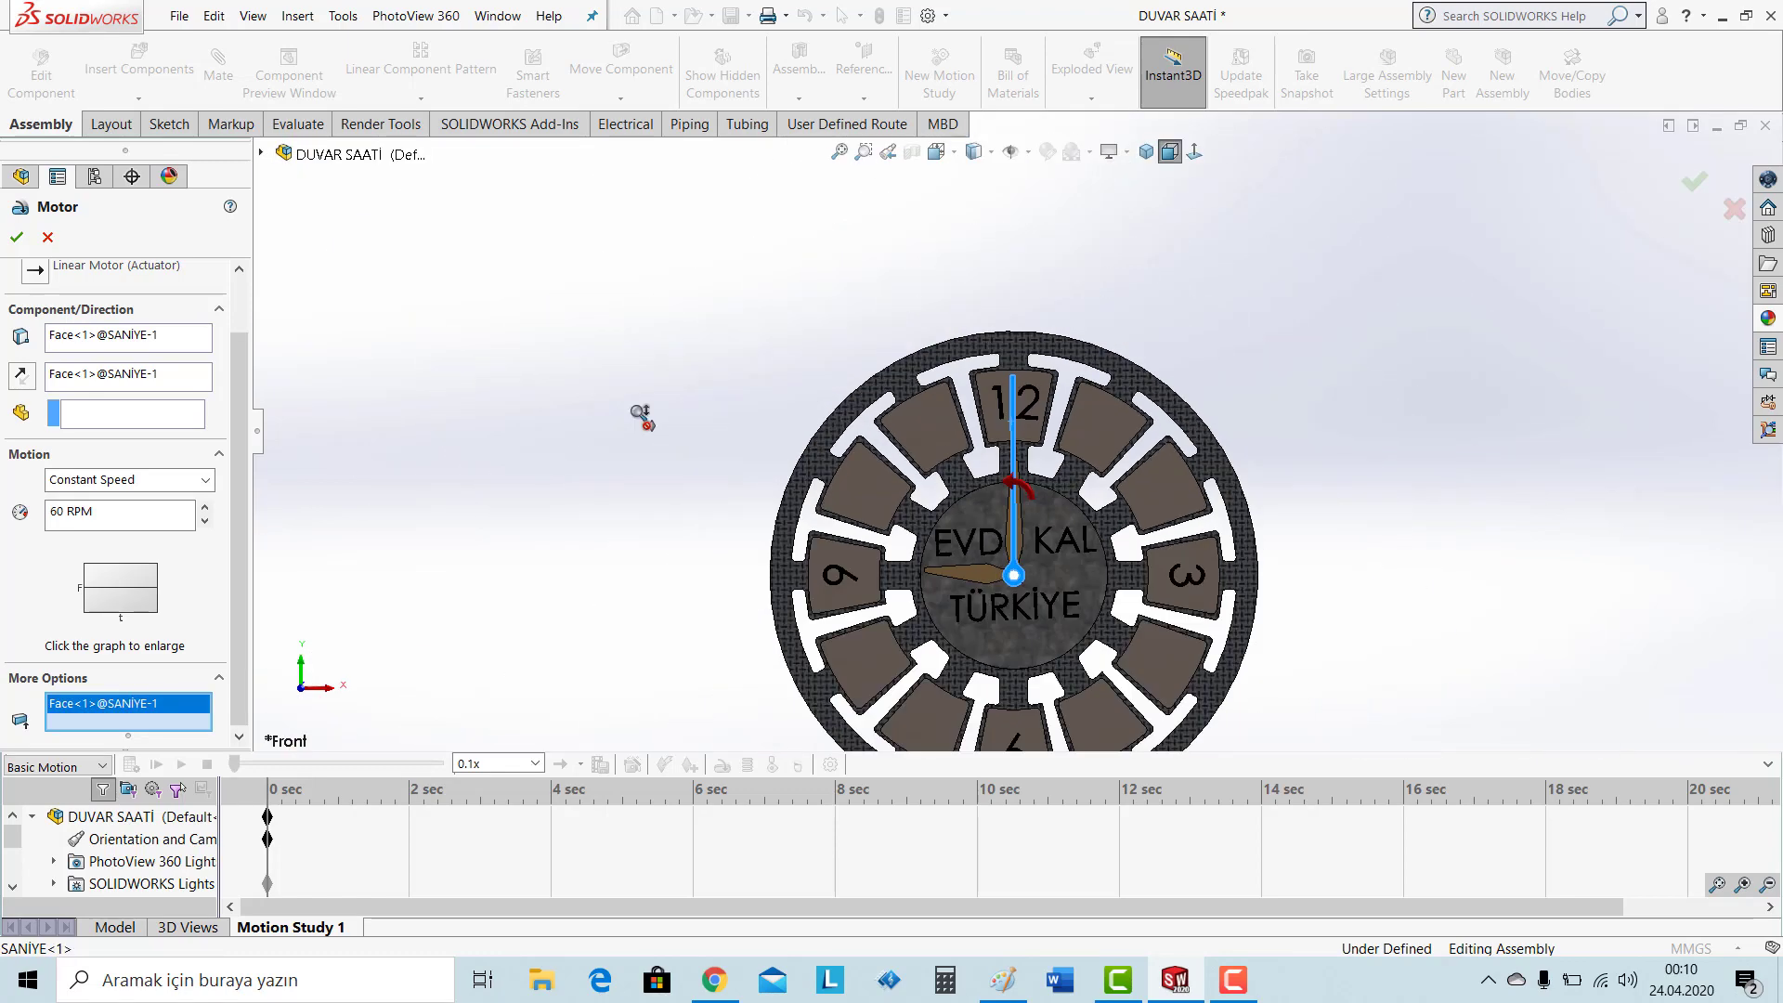
click(16, 237)
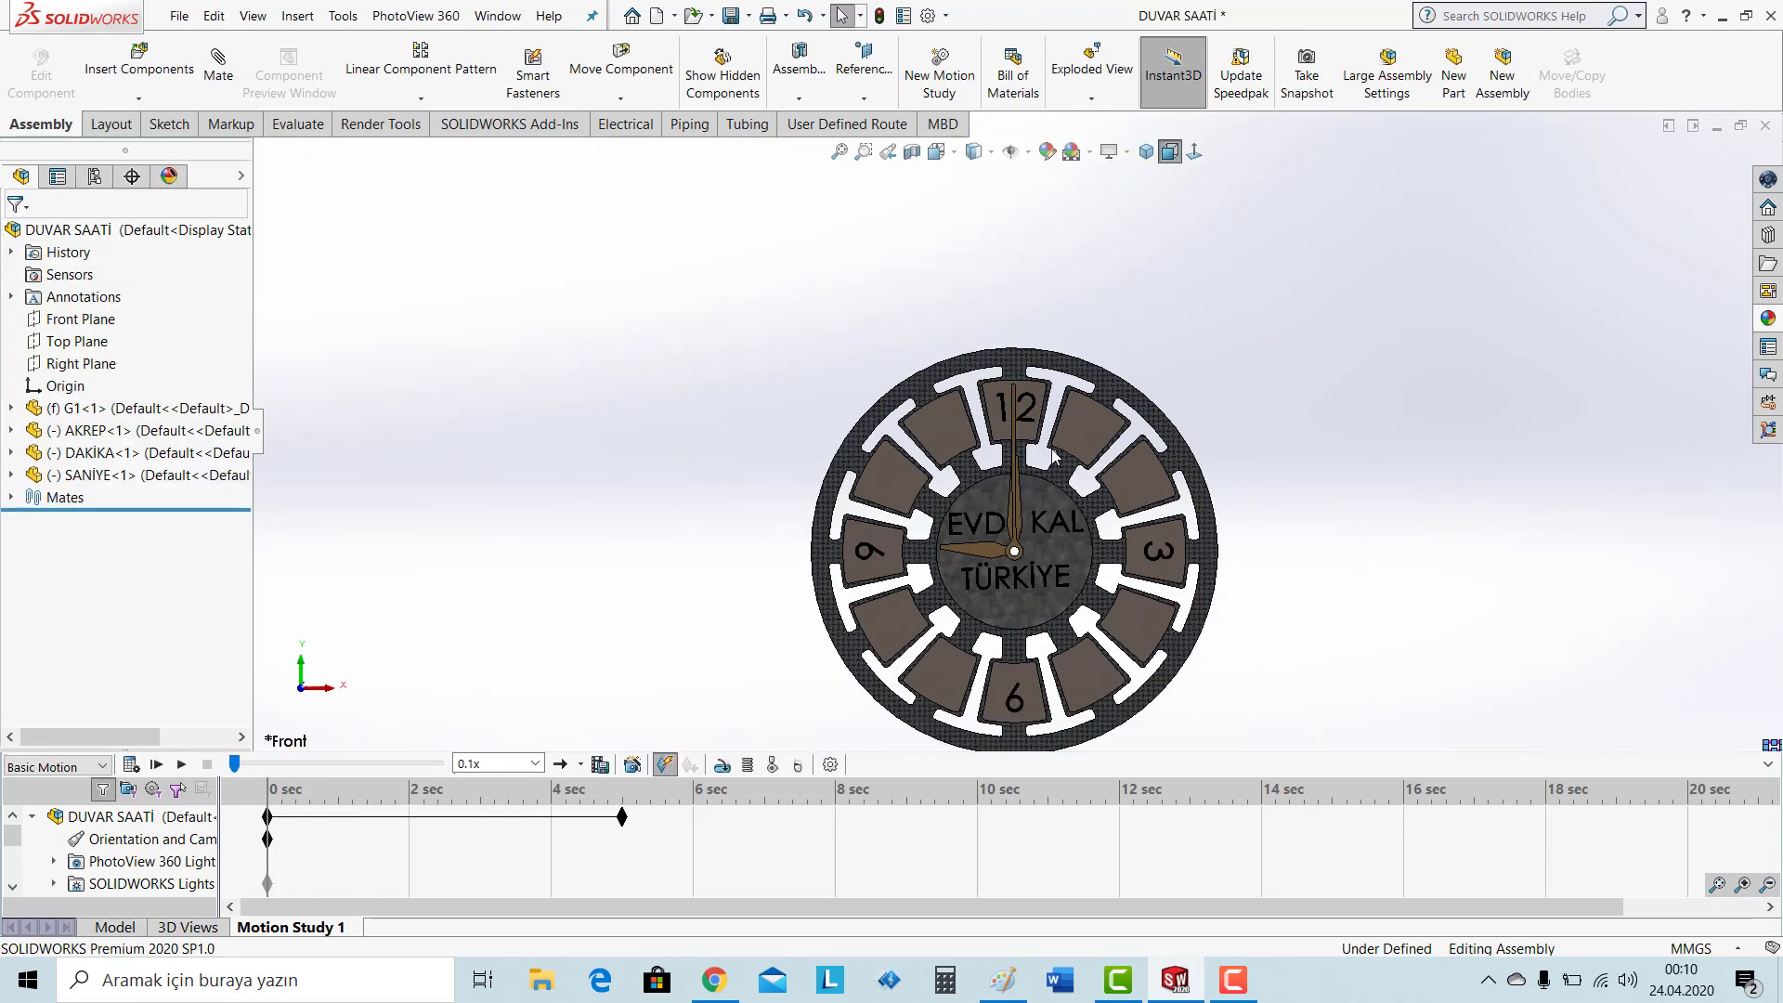
Add a reversed constant 1 RPM rotary motor on the DAKİKA minute-hand face.
scroll(1249, 587, down, 2)
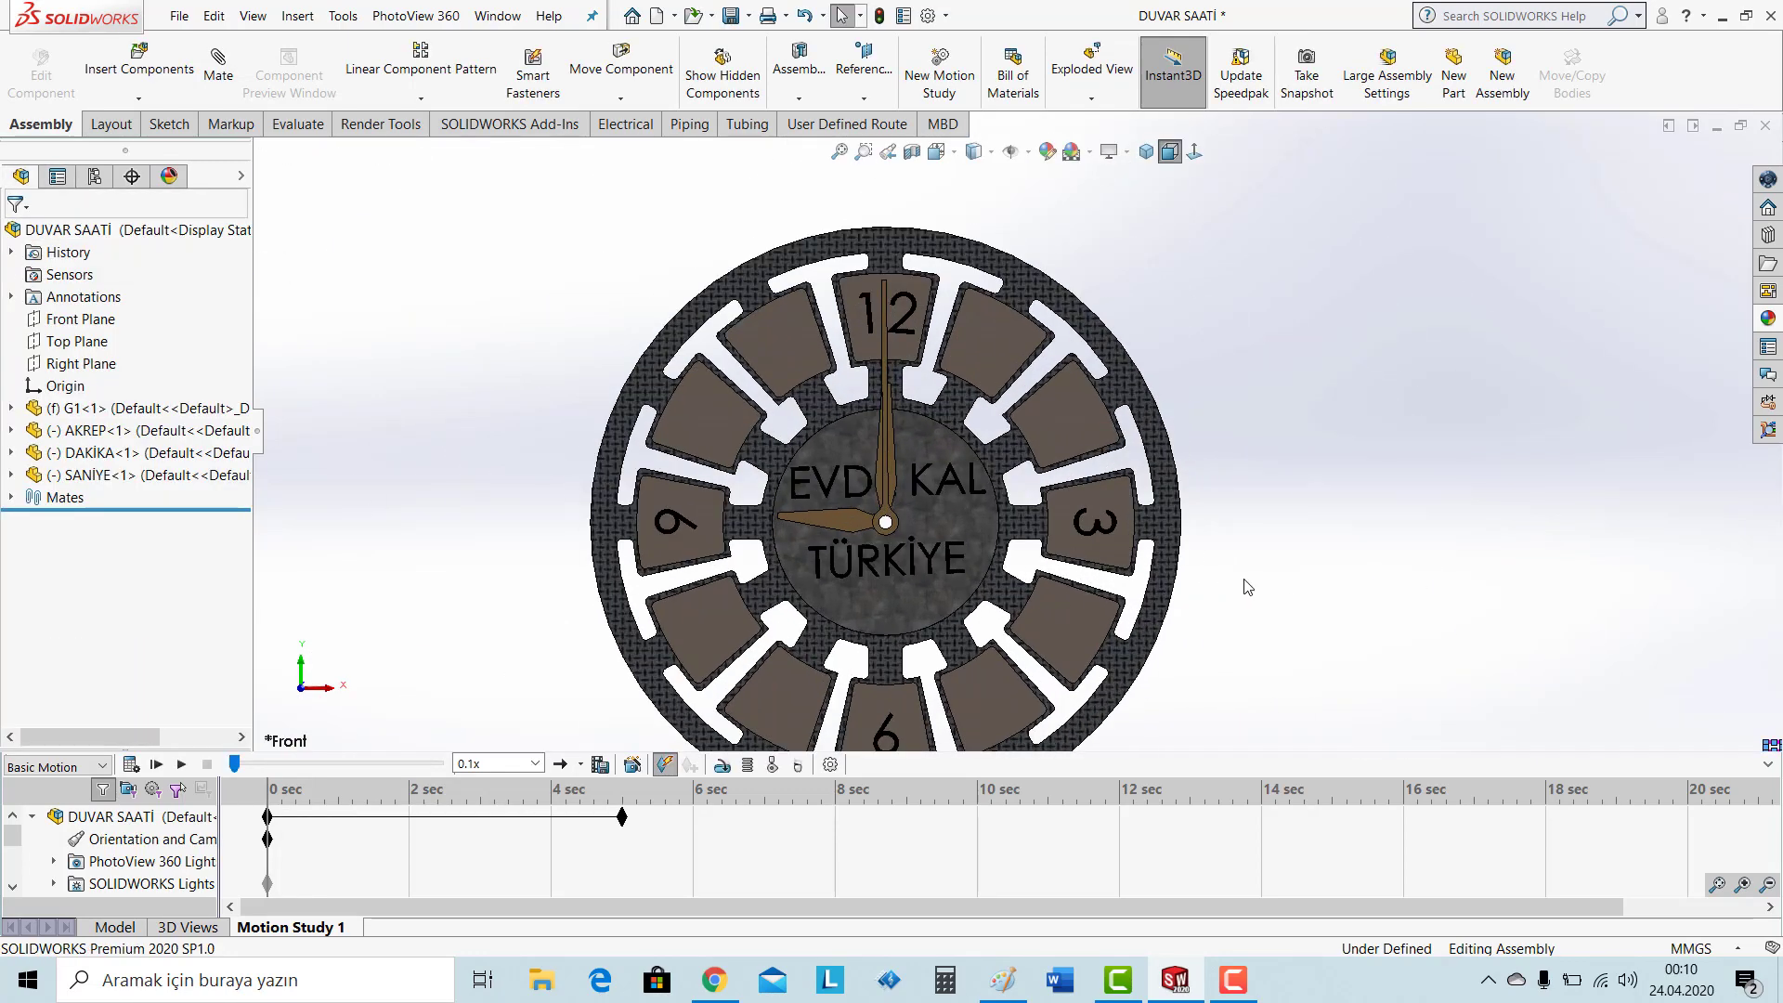
click(725, 766)
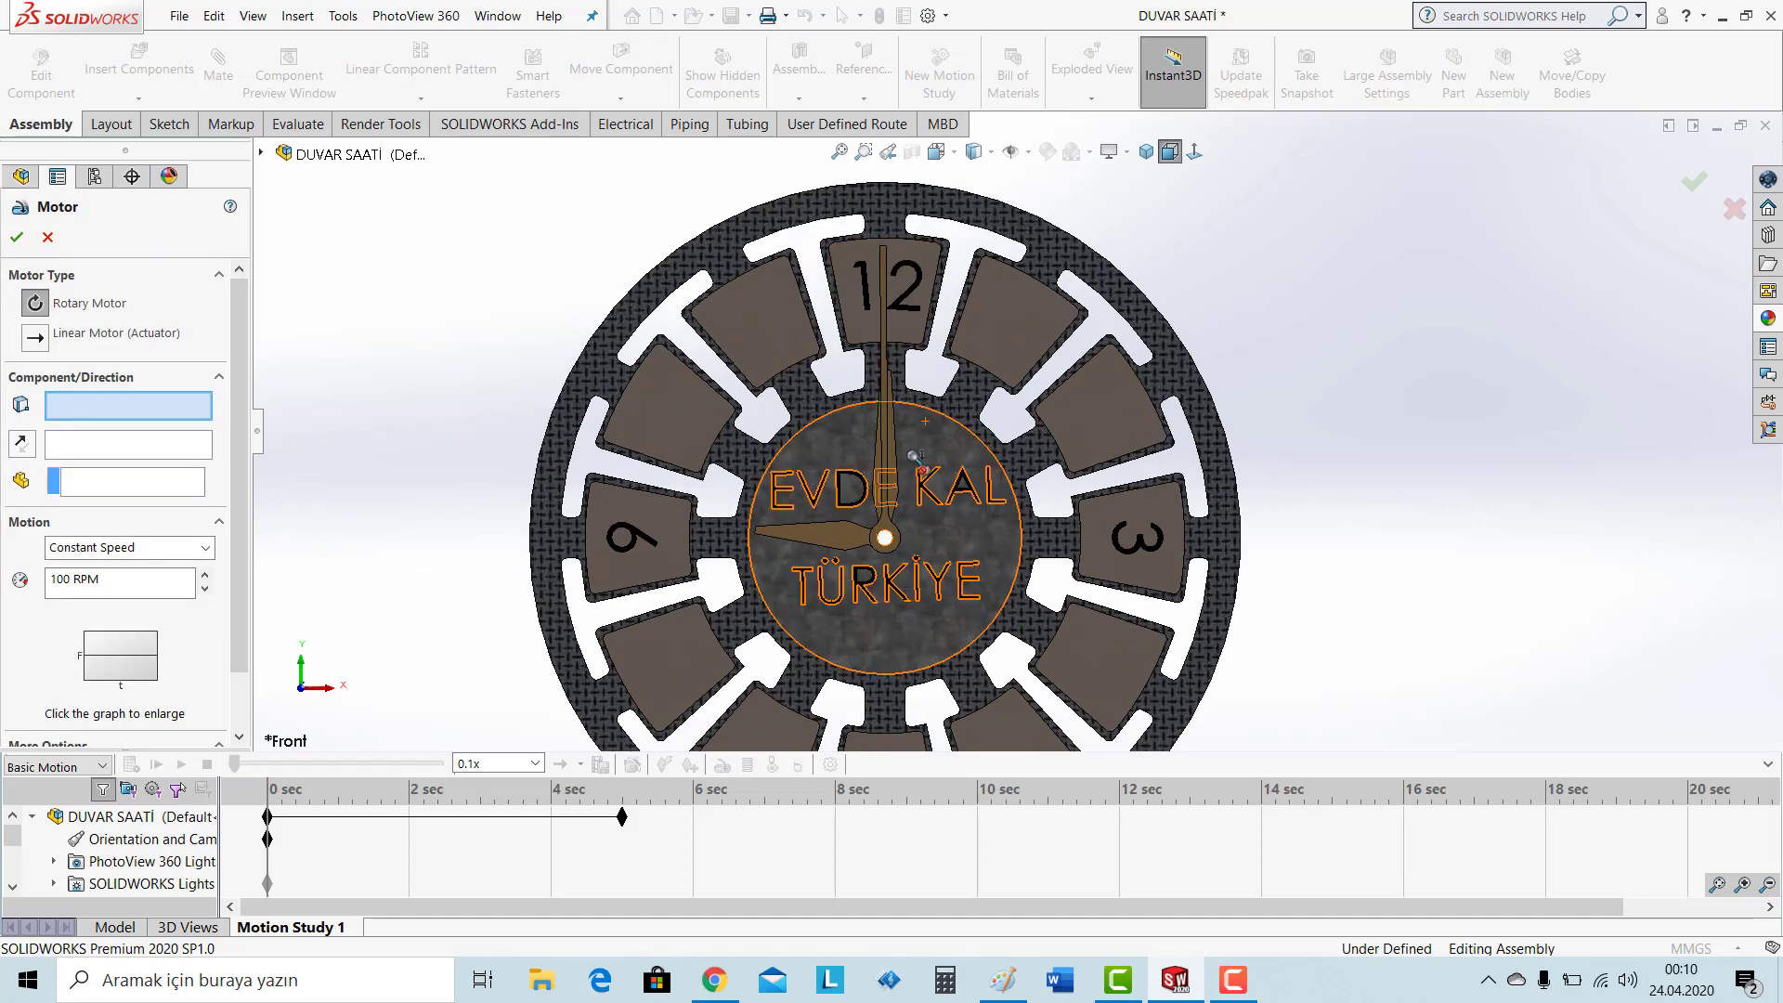
scroll(916, 500, down, 4)
click(906, 505)
scroll(1022, 409, up, 1)
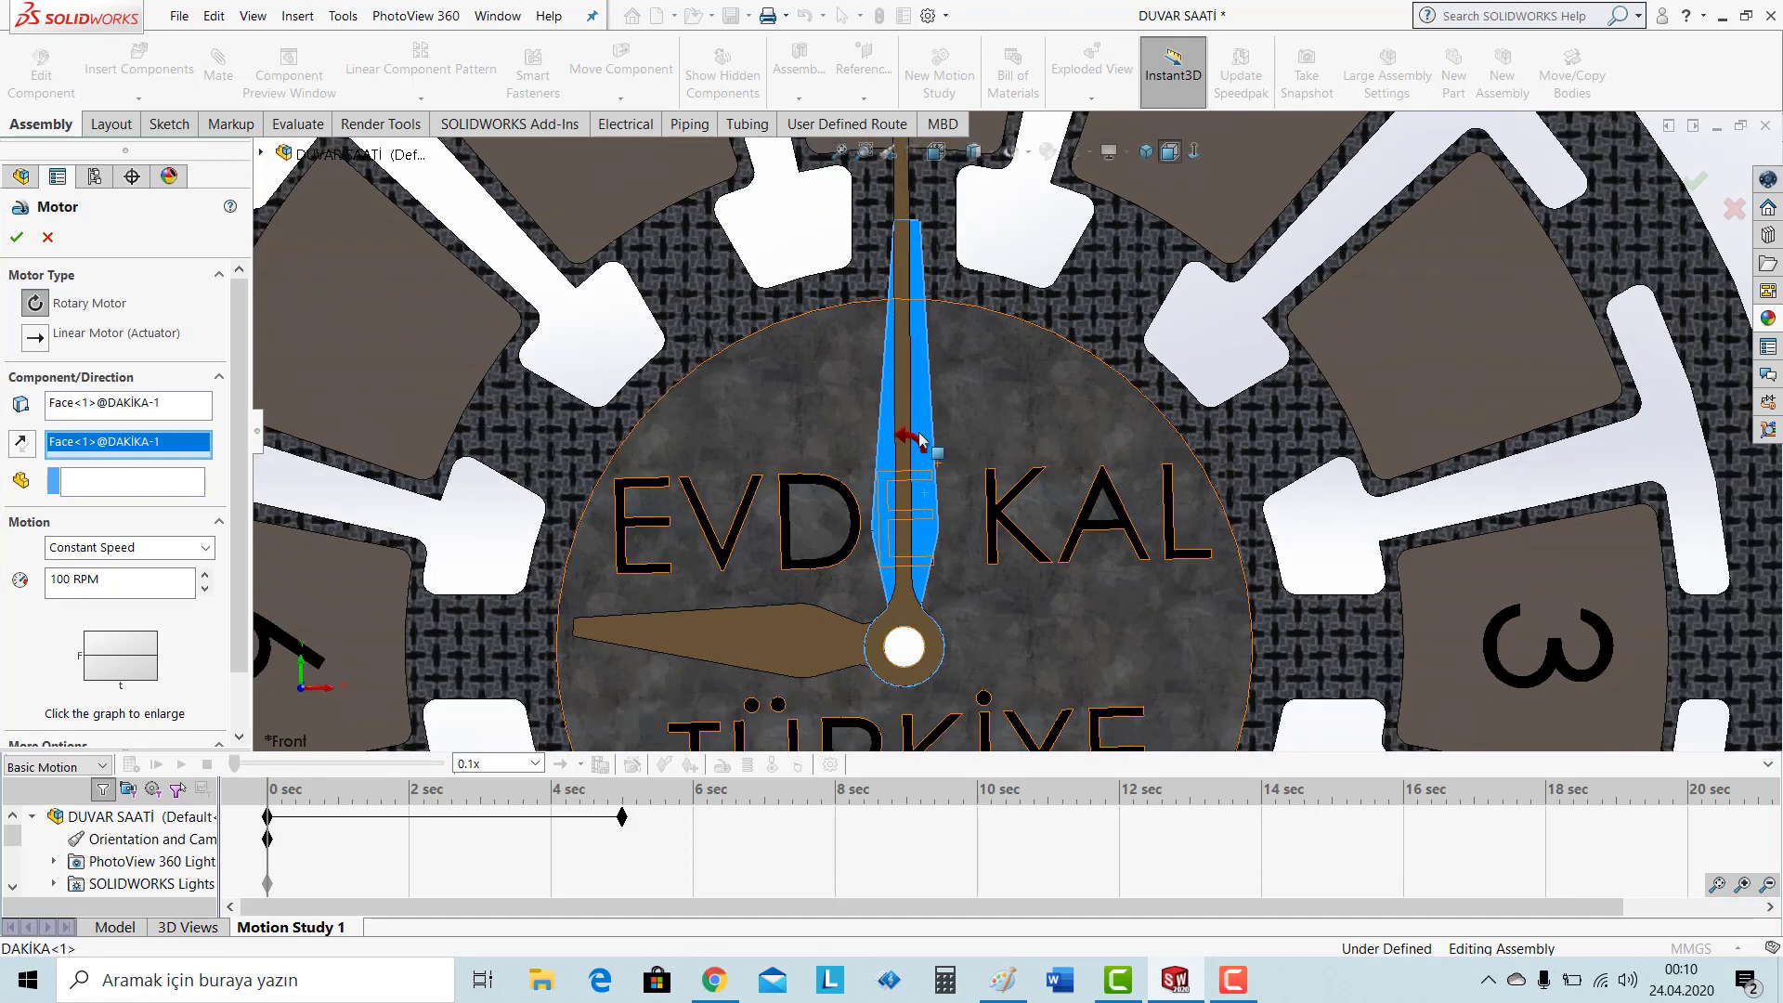
click(23, 447)
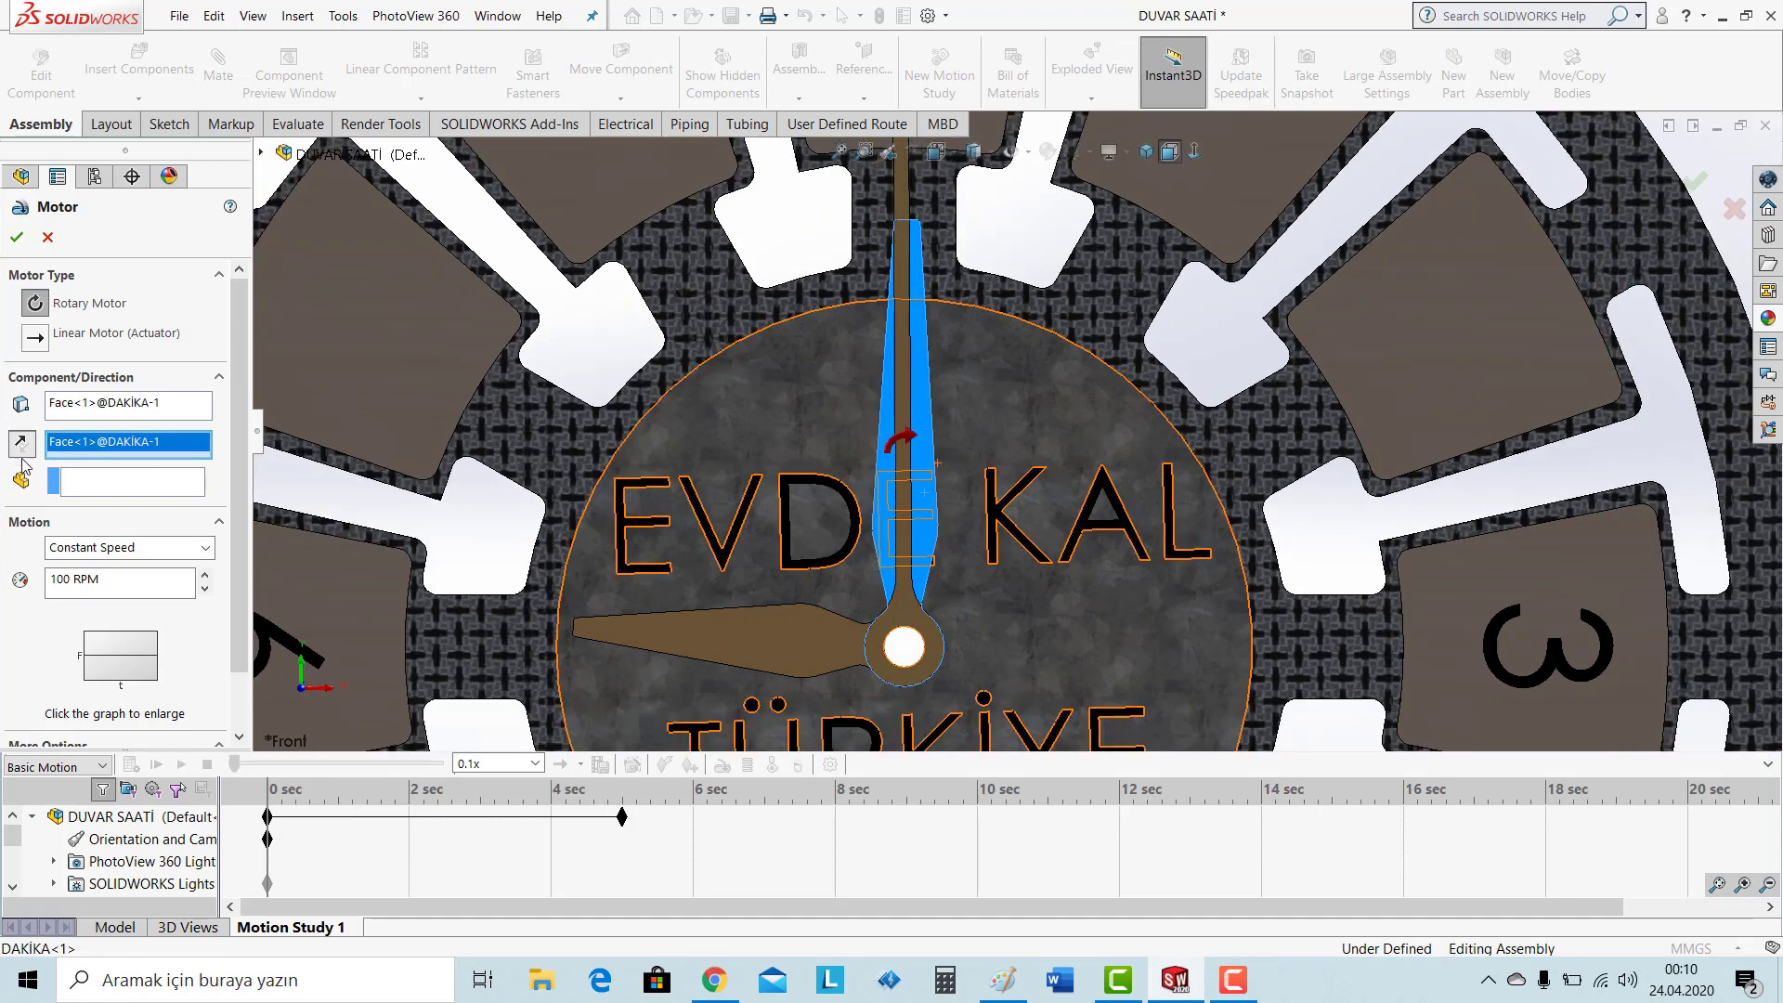
click(109, 587)
text(1)
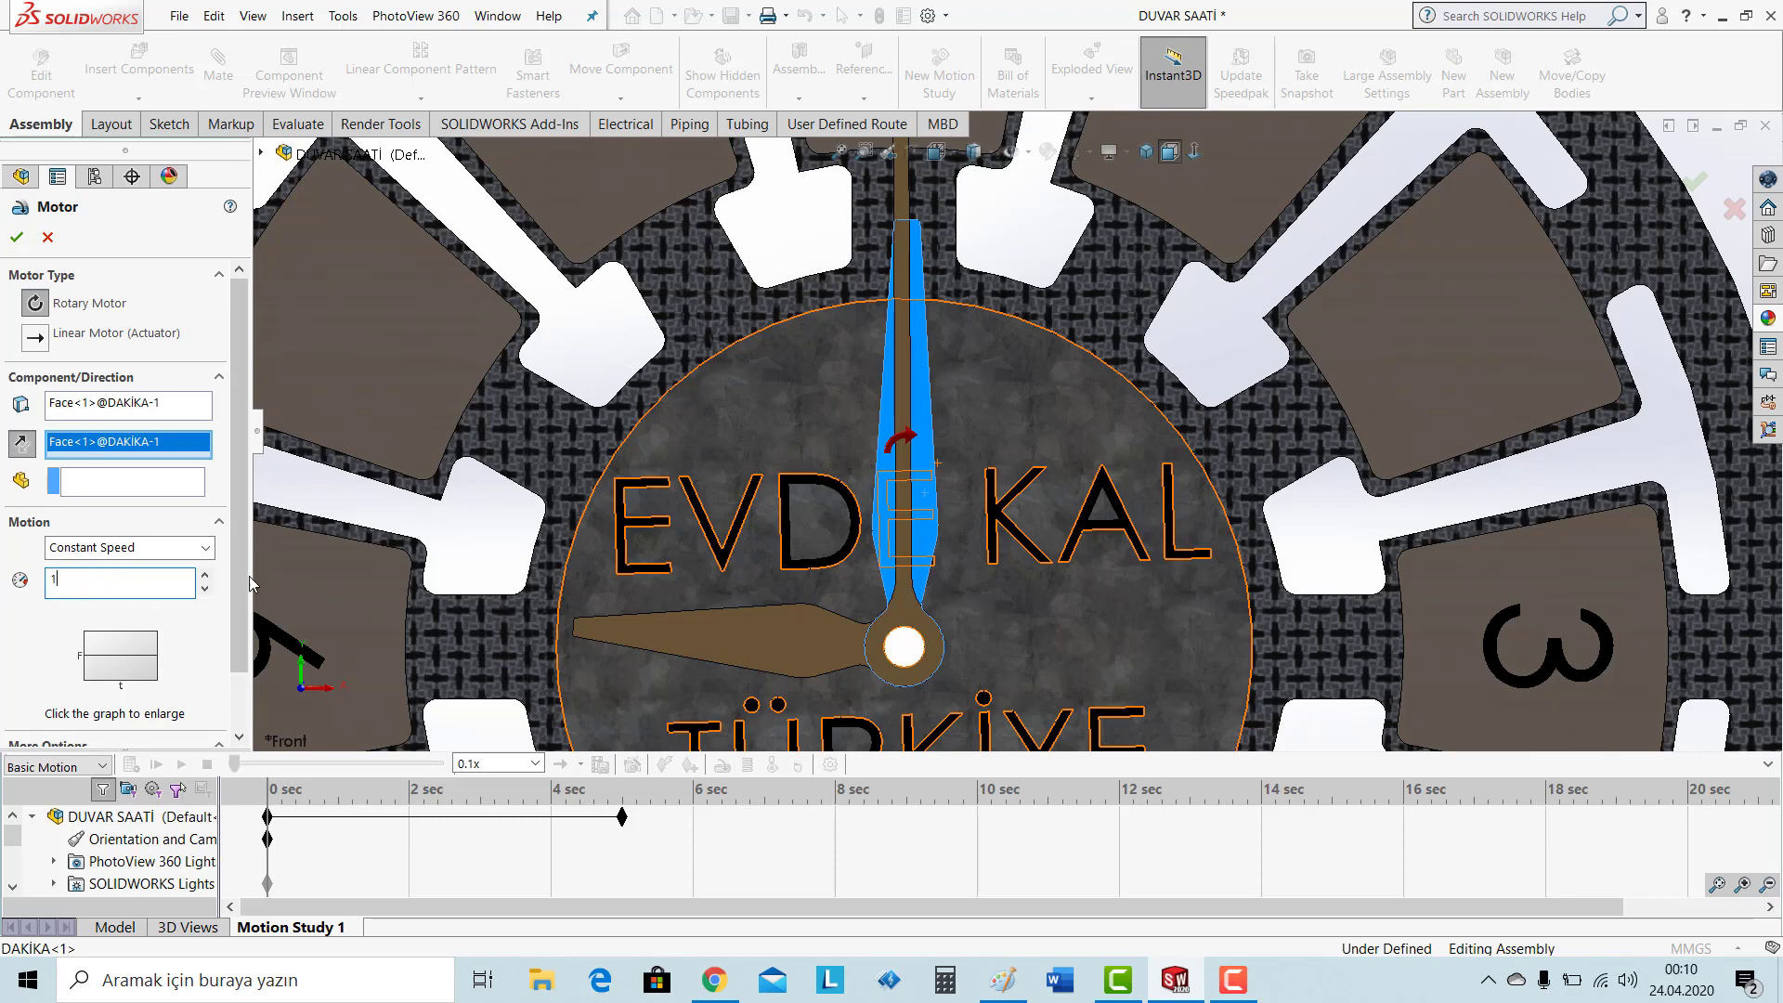
key(Tab)
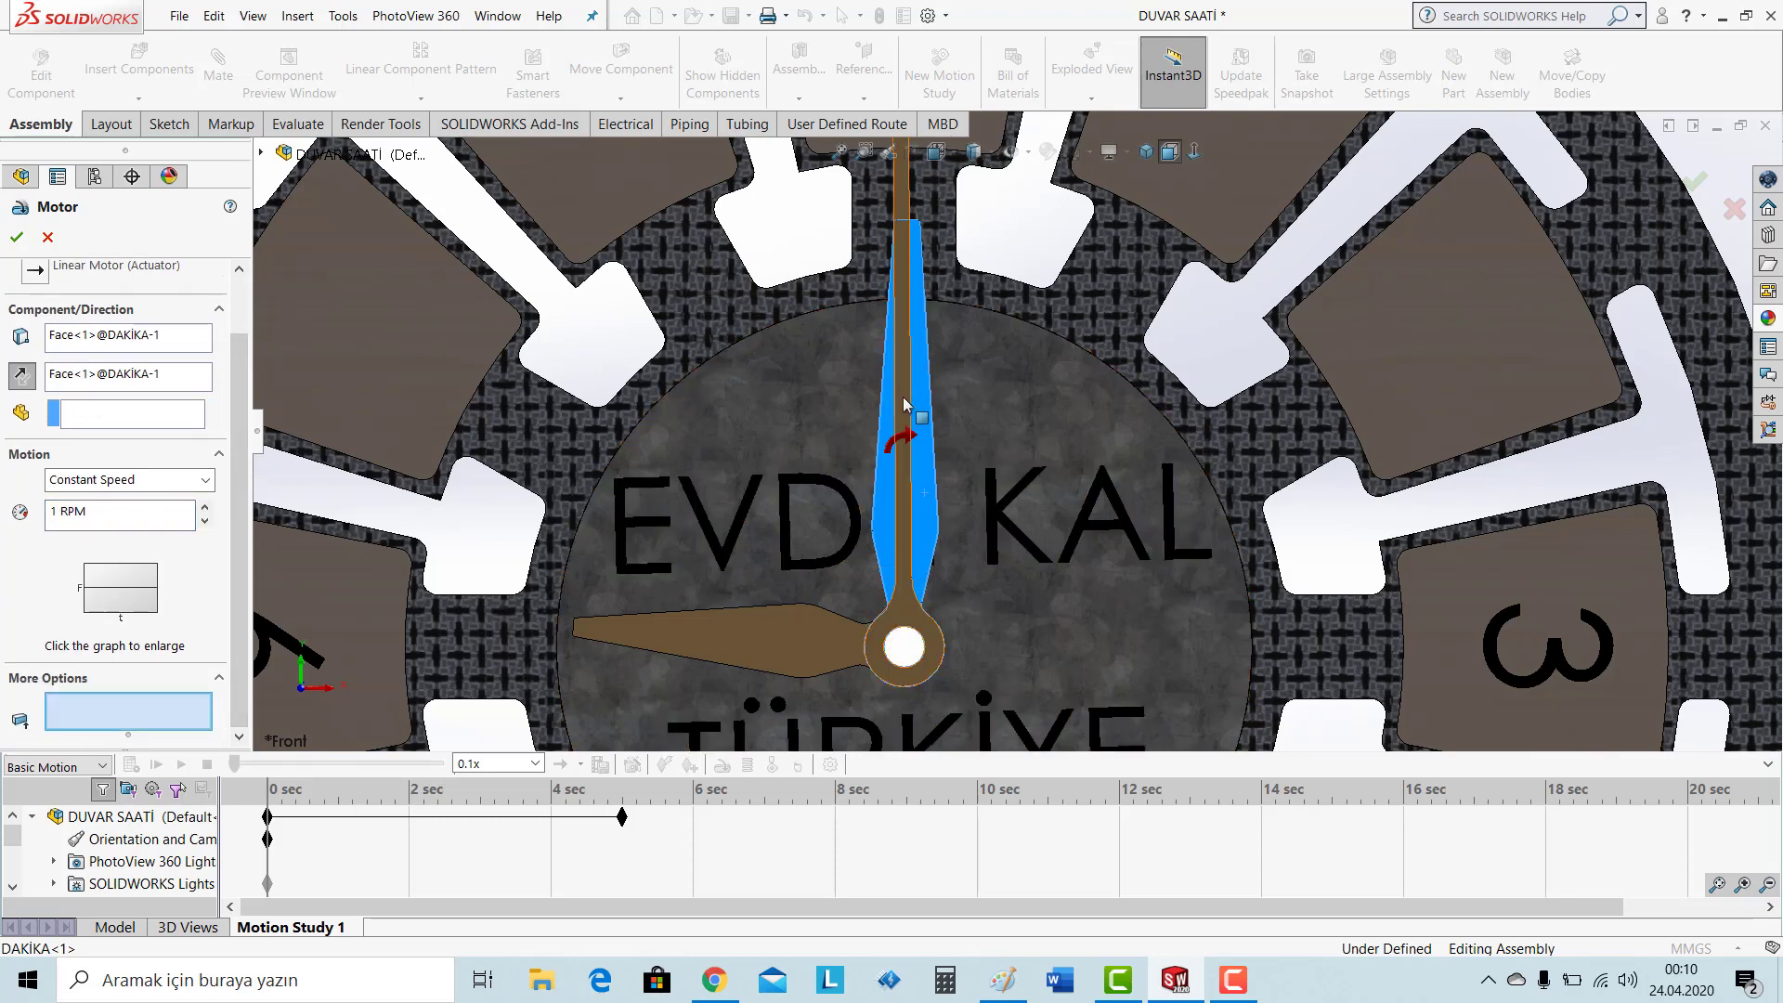
click(926, 495)
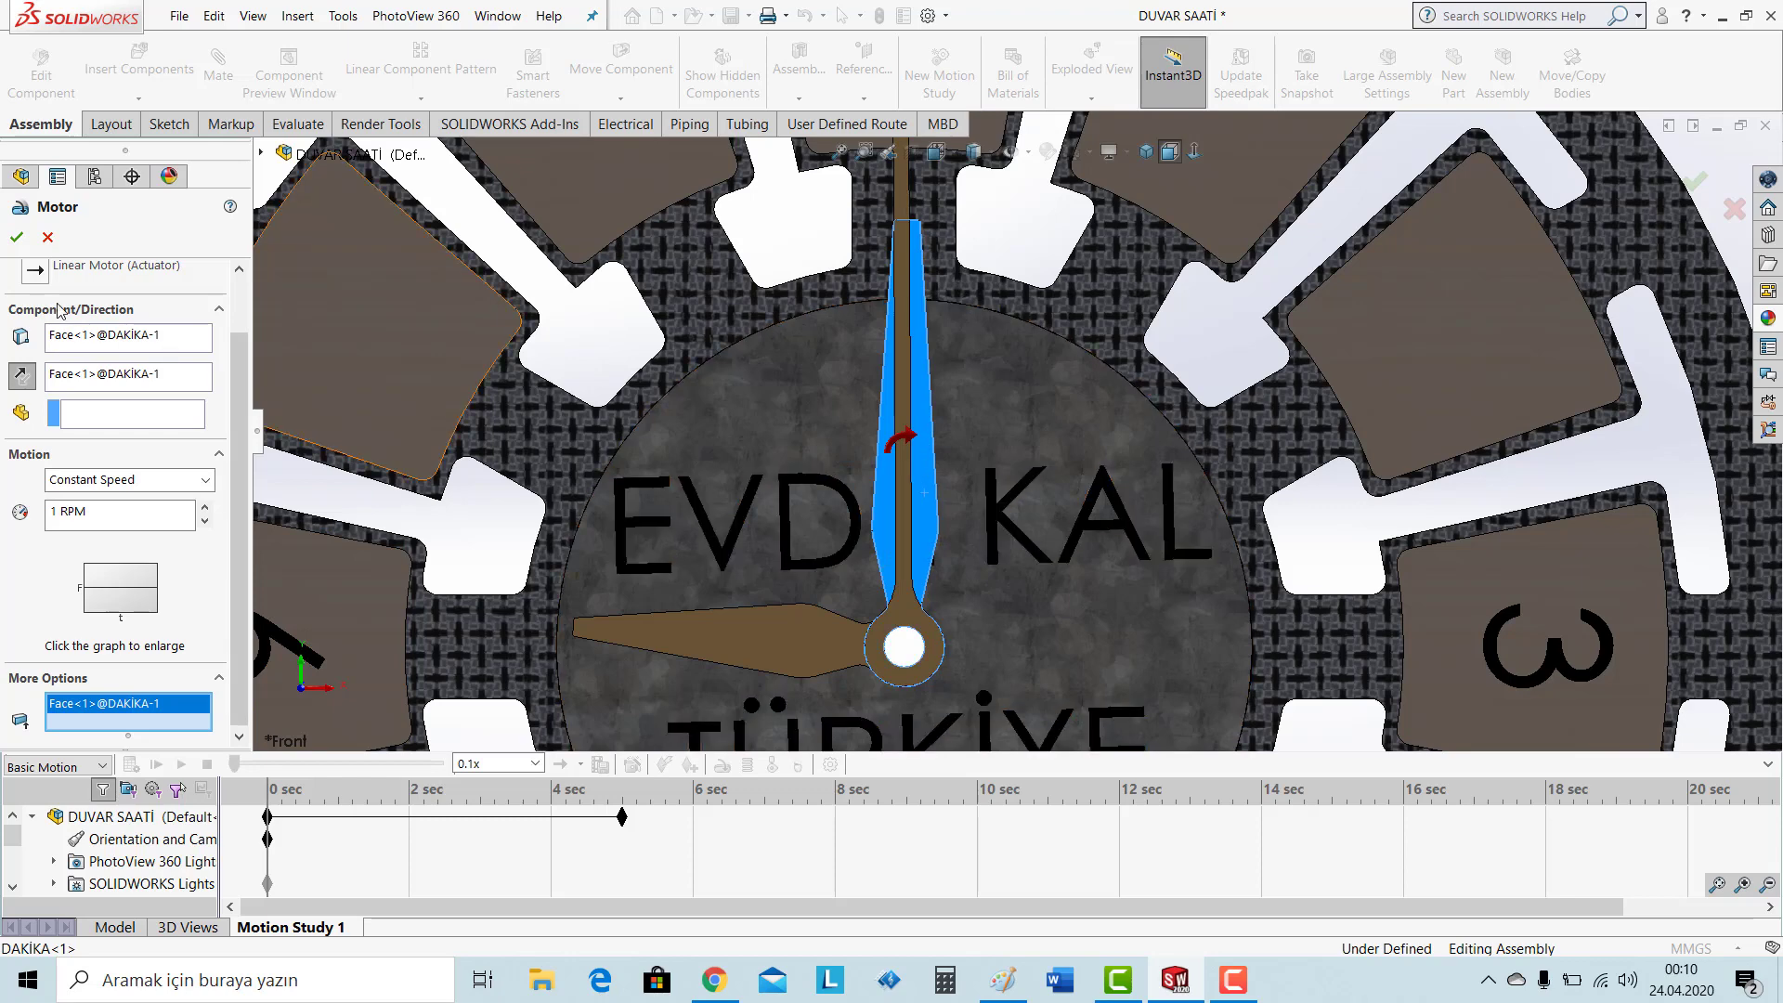
click(17, 238)
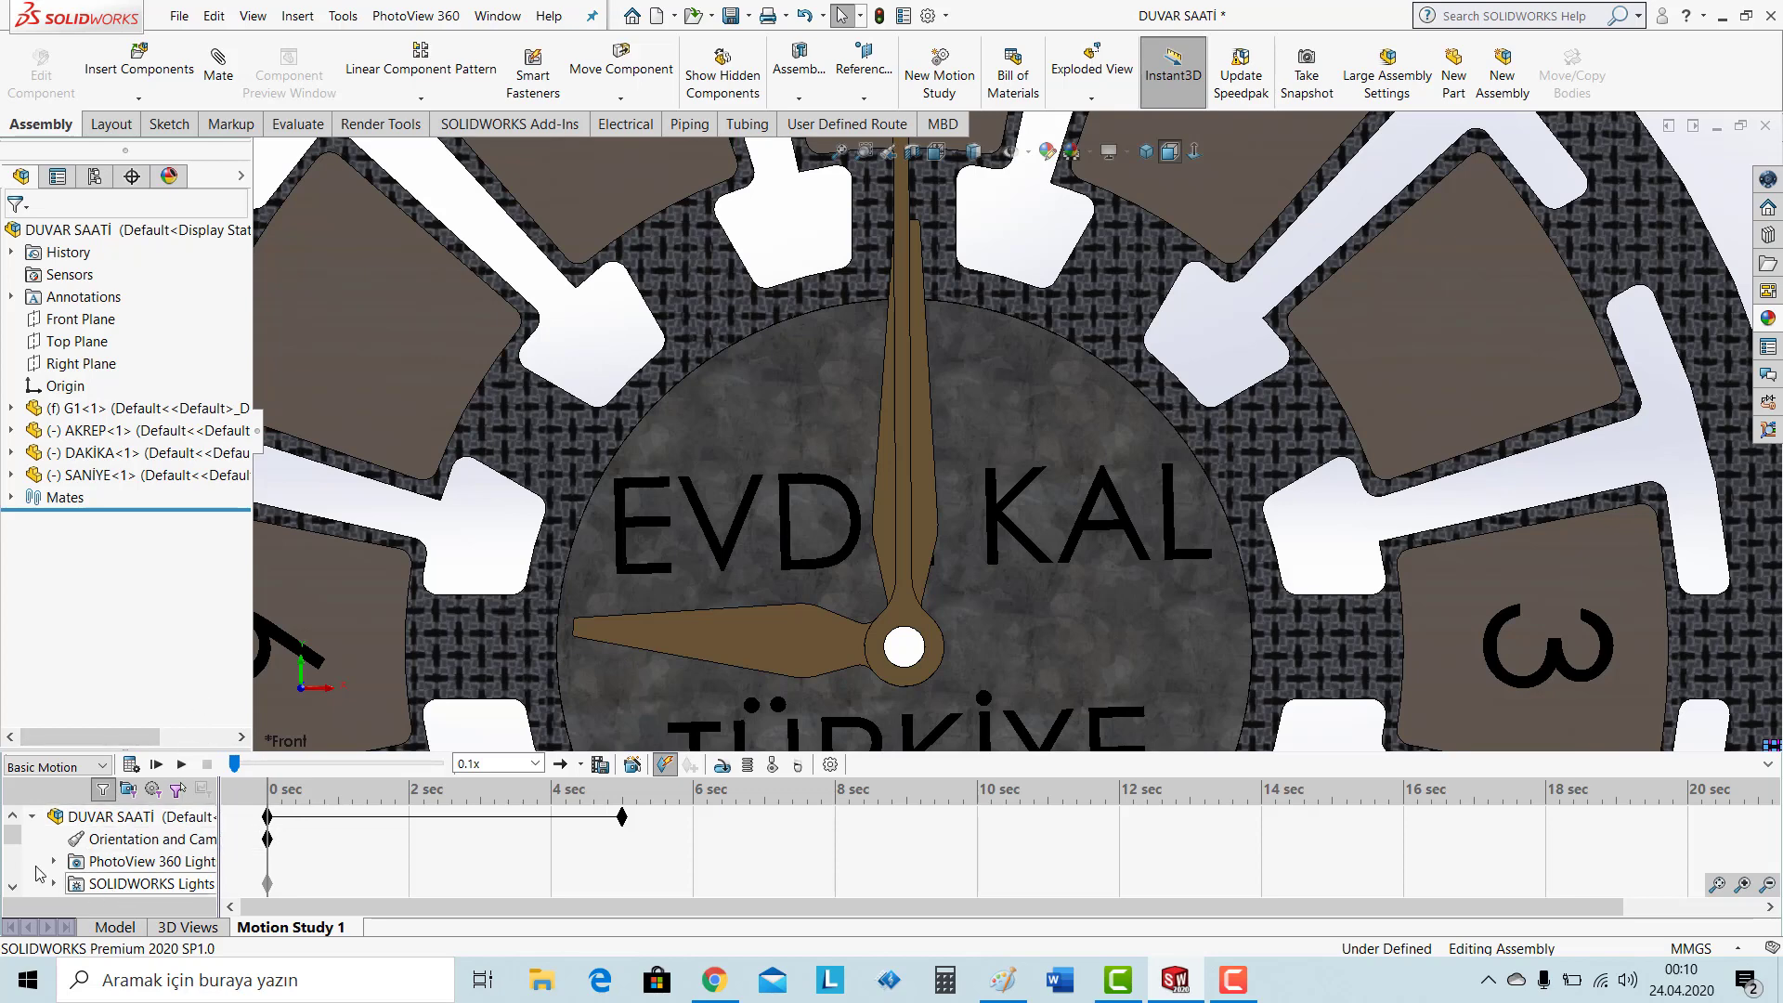
Edit RotaryMotor1 and reverse its direction so the second hand turns clockwise.
drag(17, 845, 16, 854)
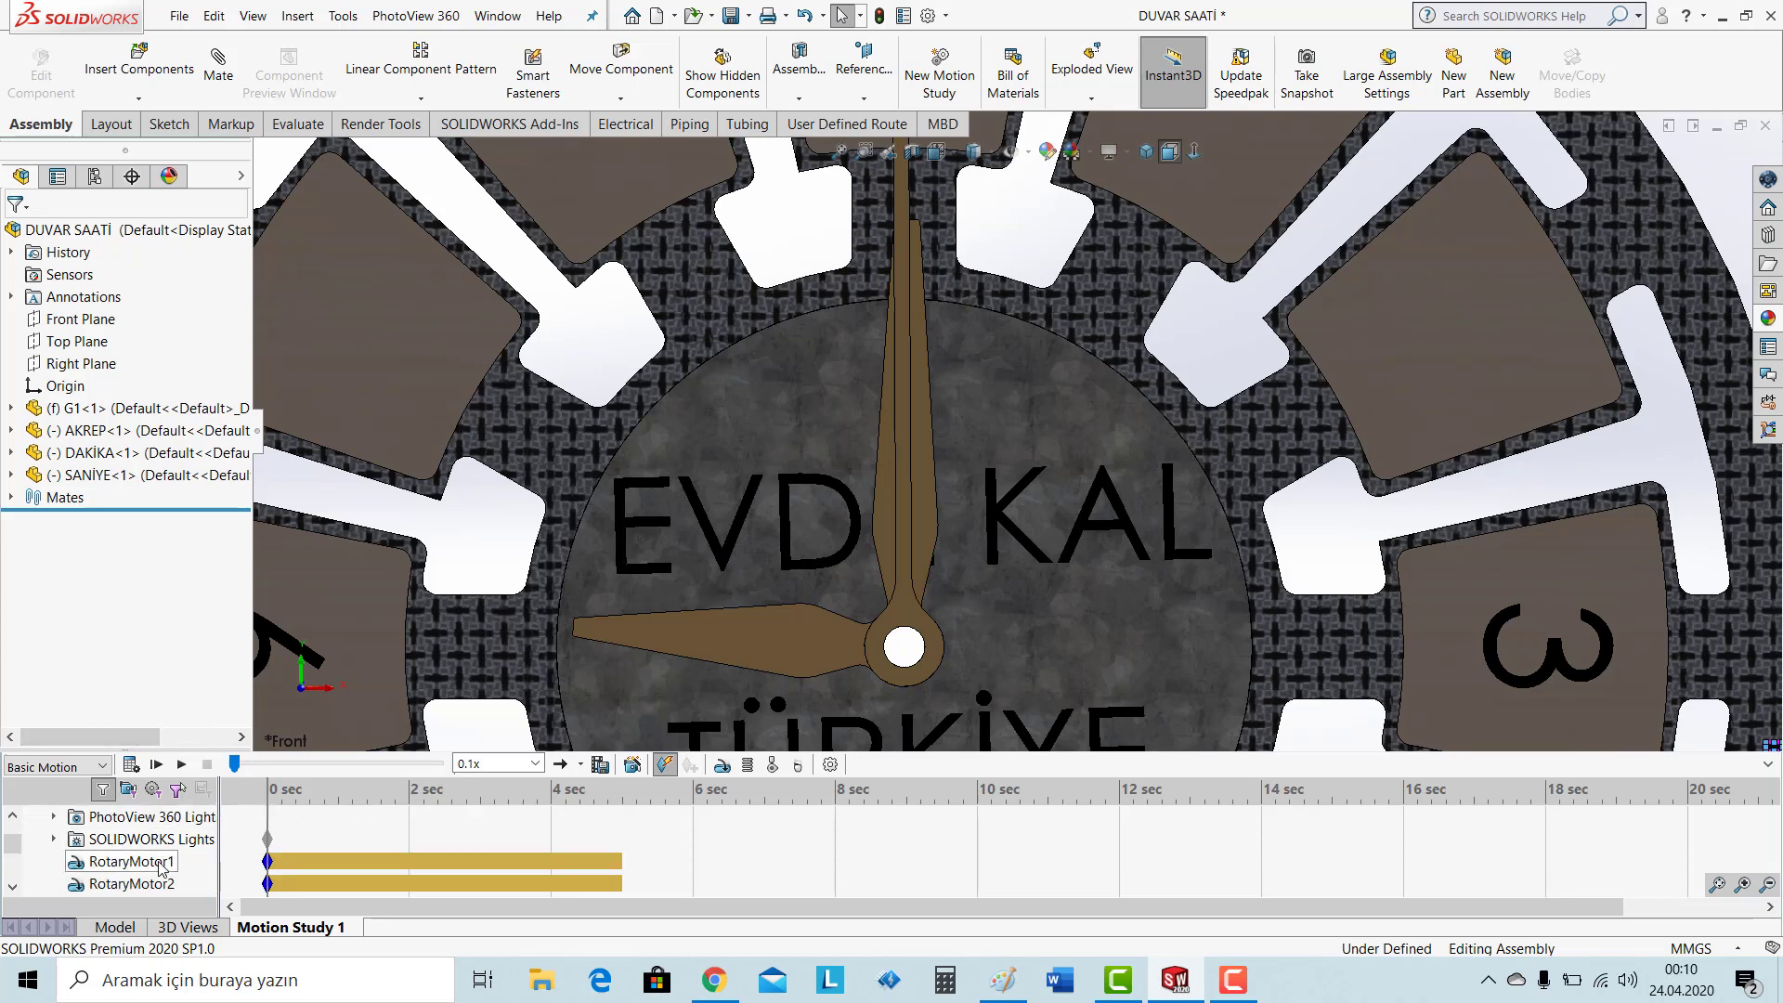
right_click(160, 863)
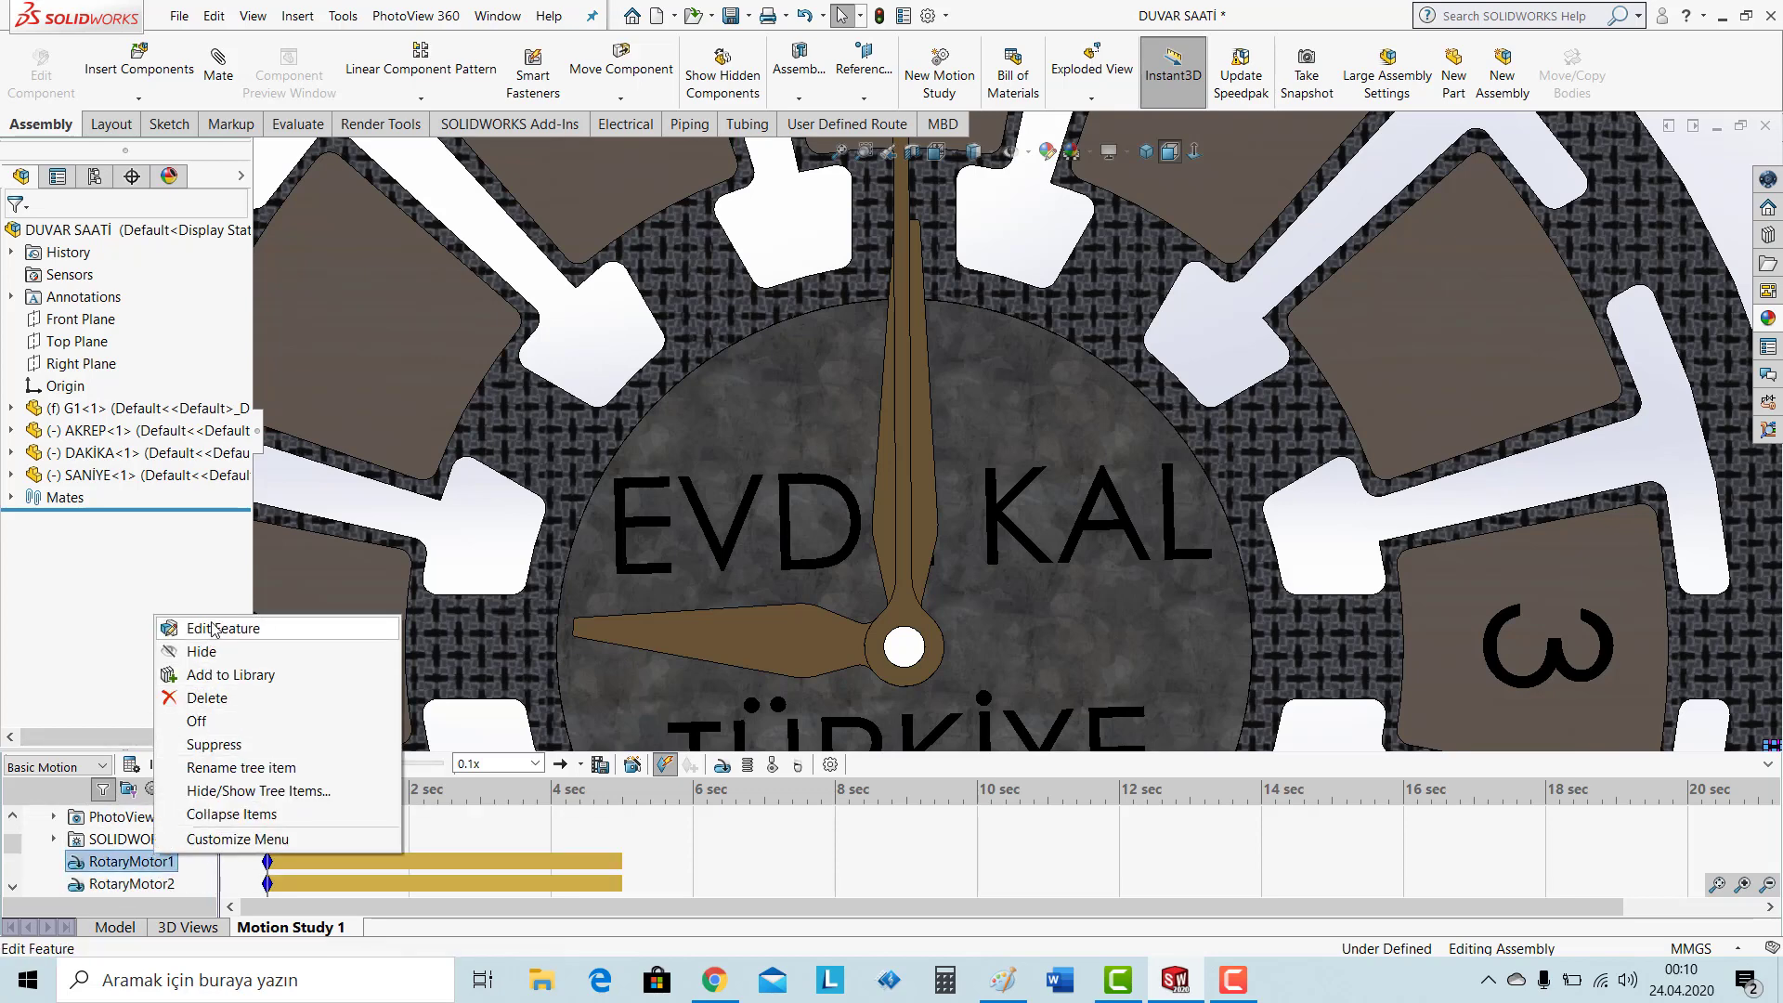
click(214, 628)
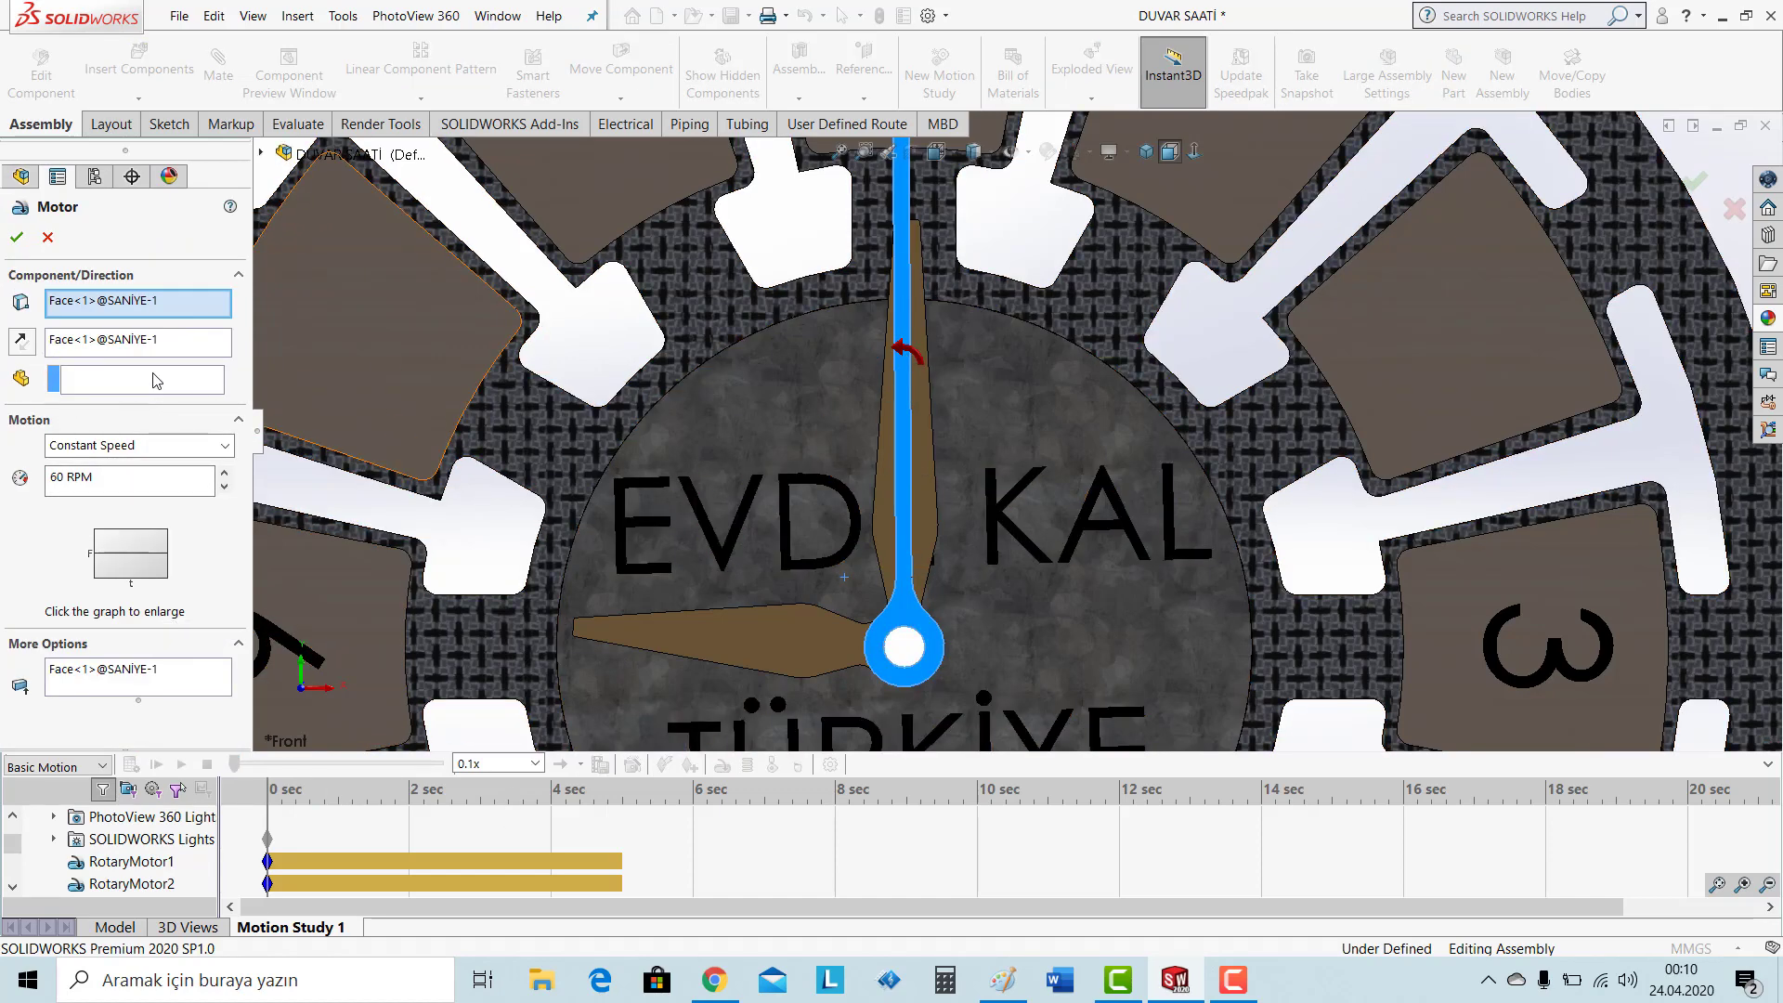
click(32, 346)
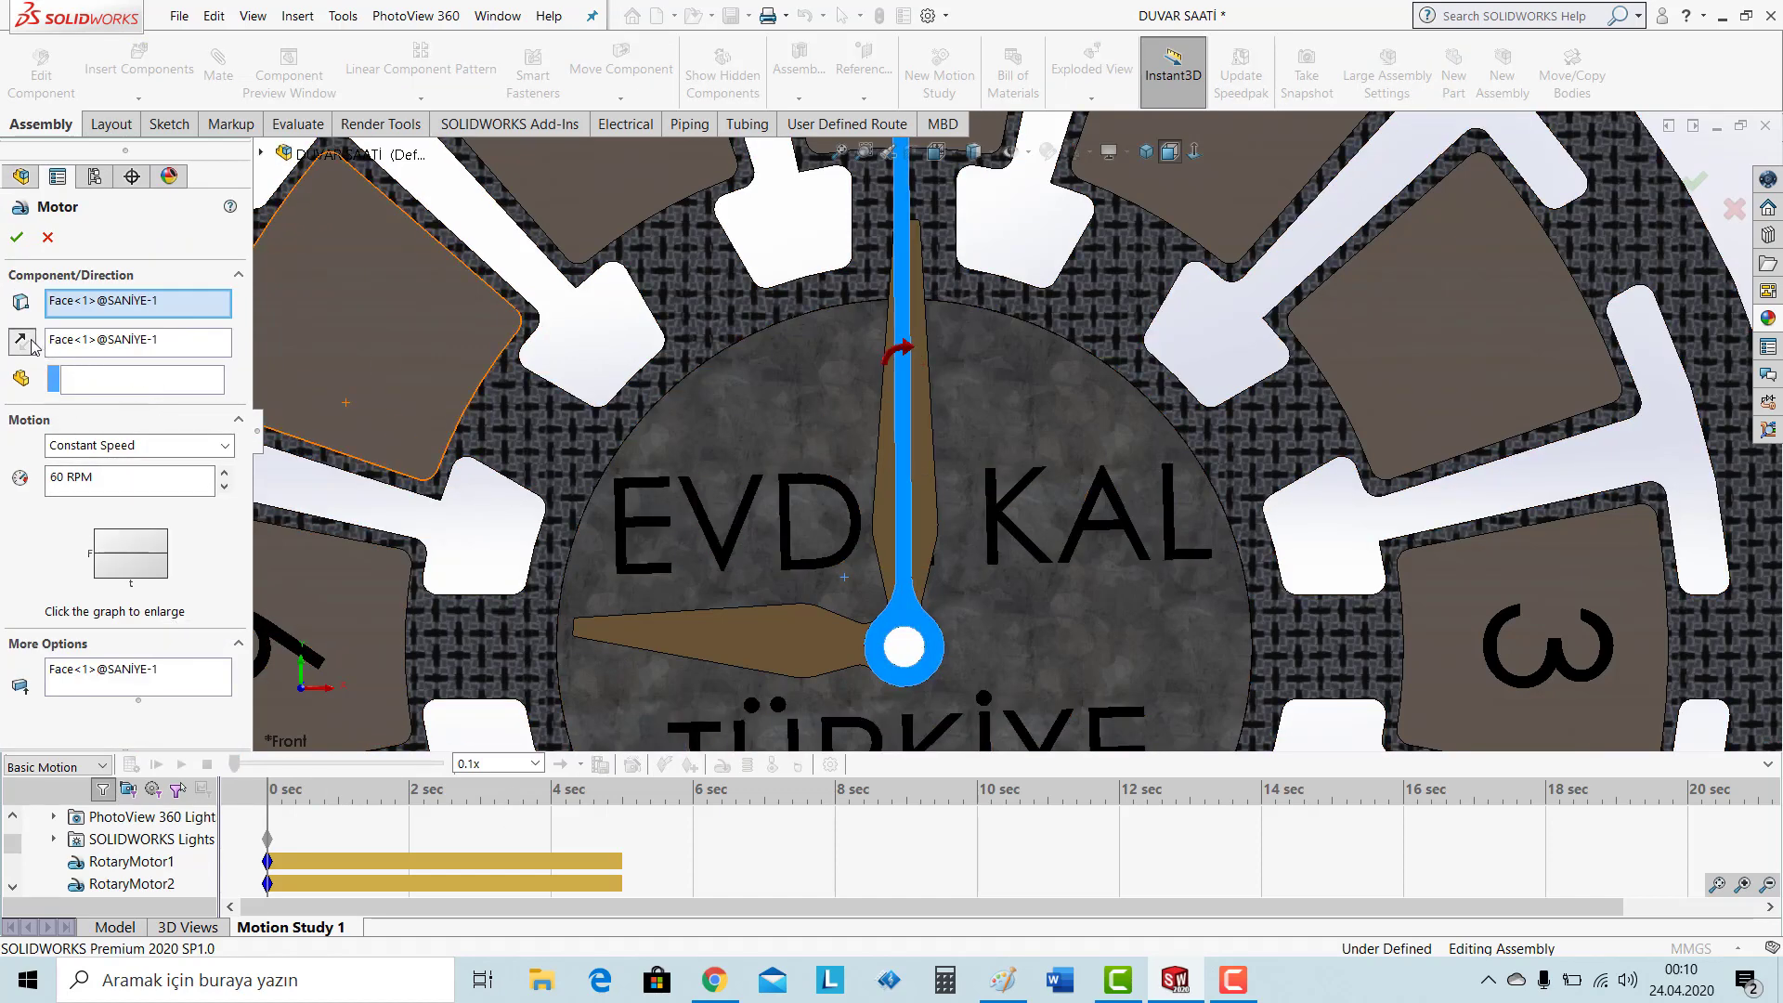
click(17, 239)
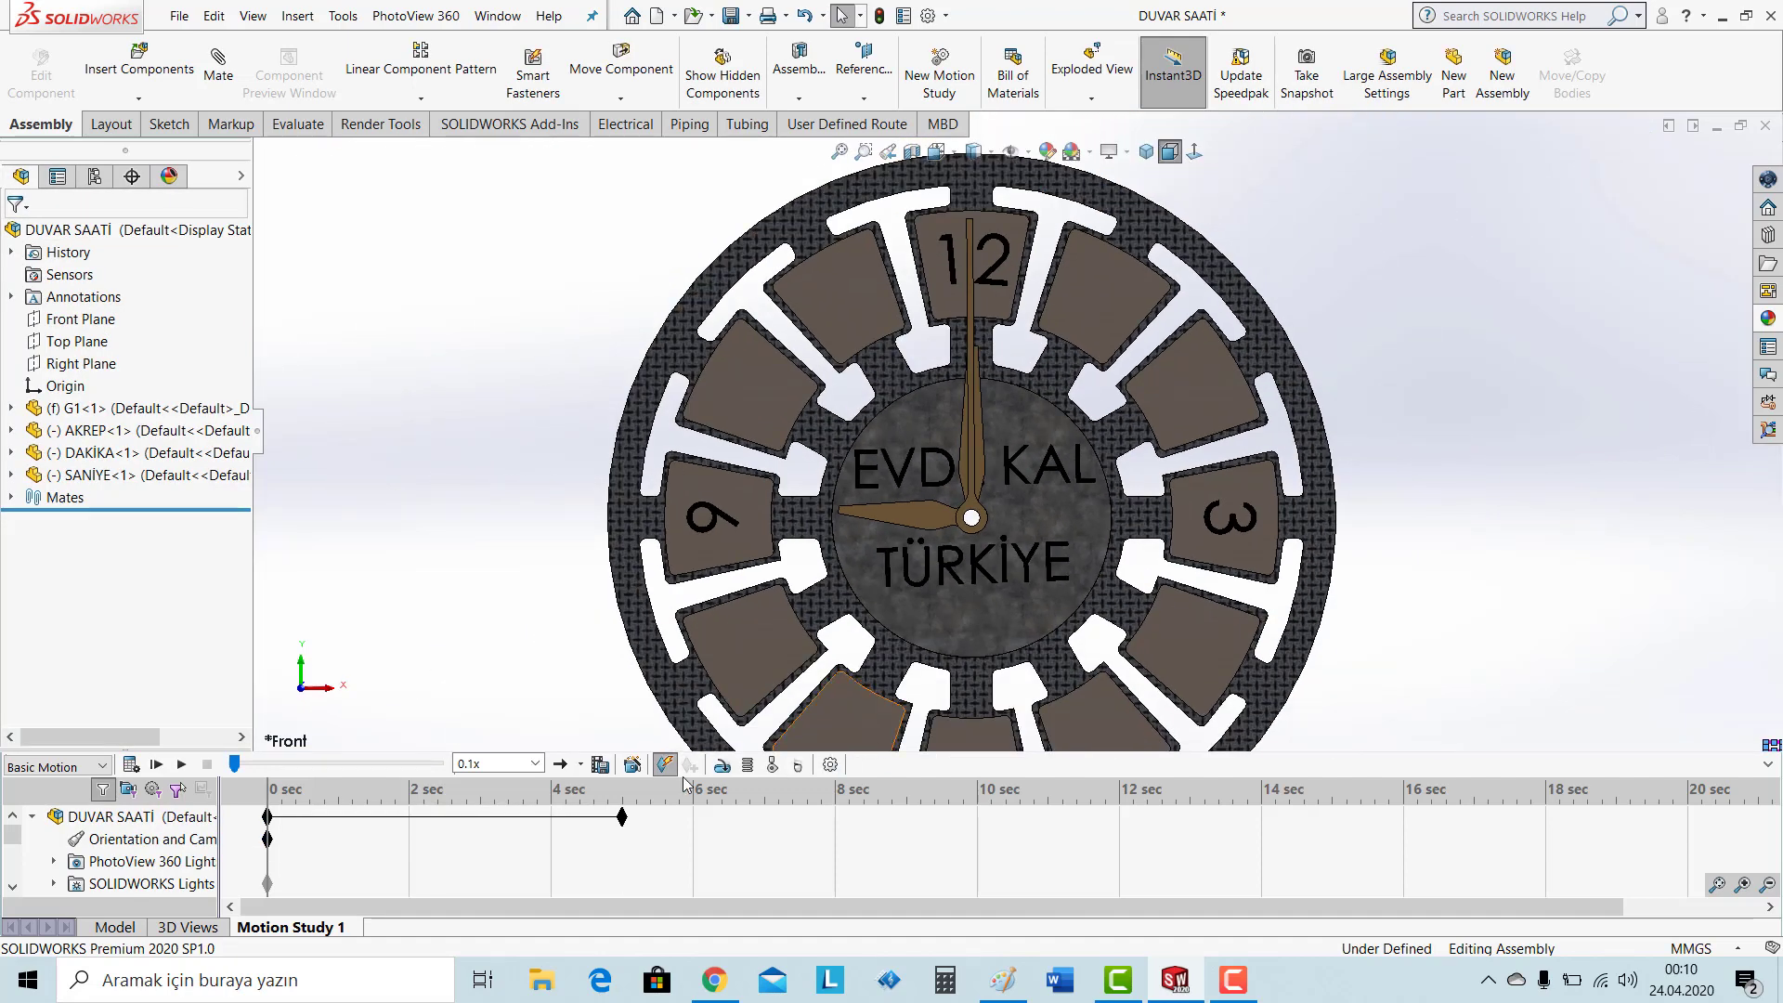
Start a new motor on the AKREP hour-hand face and replace its speed with 1/60 RPM.
click(723, 771)
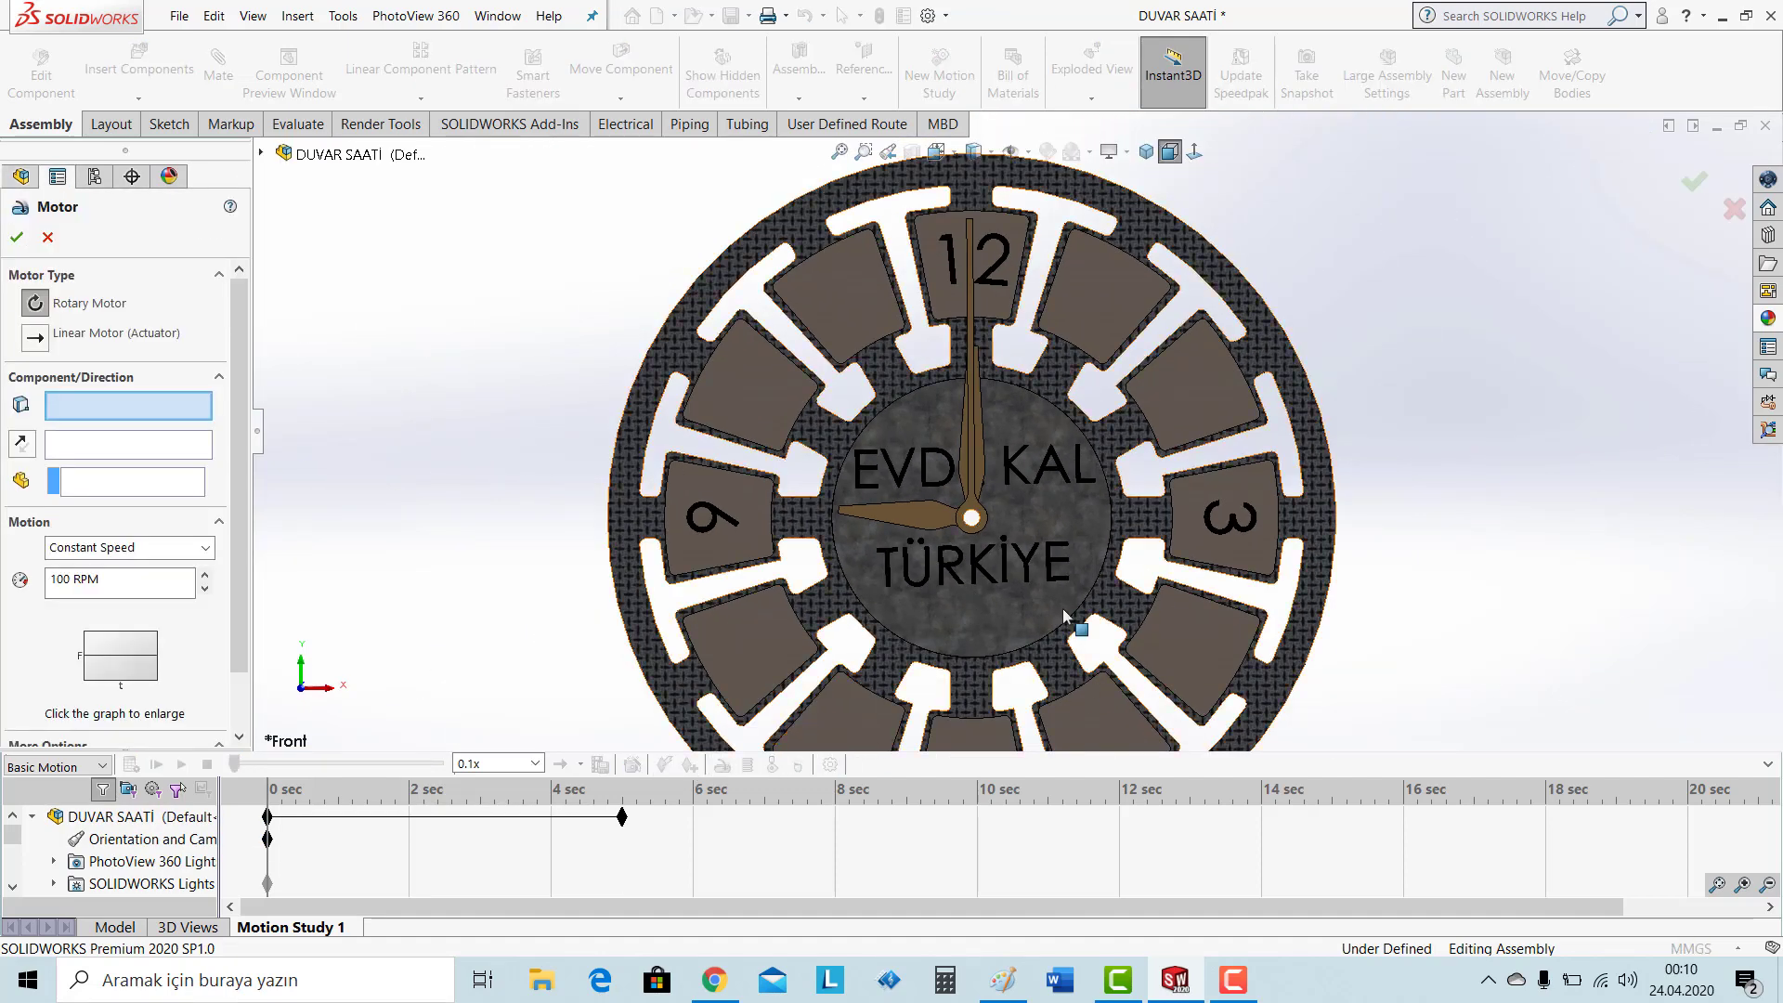
click(931, 520)
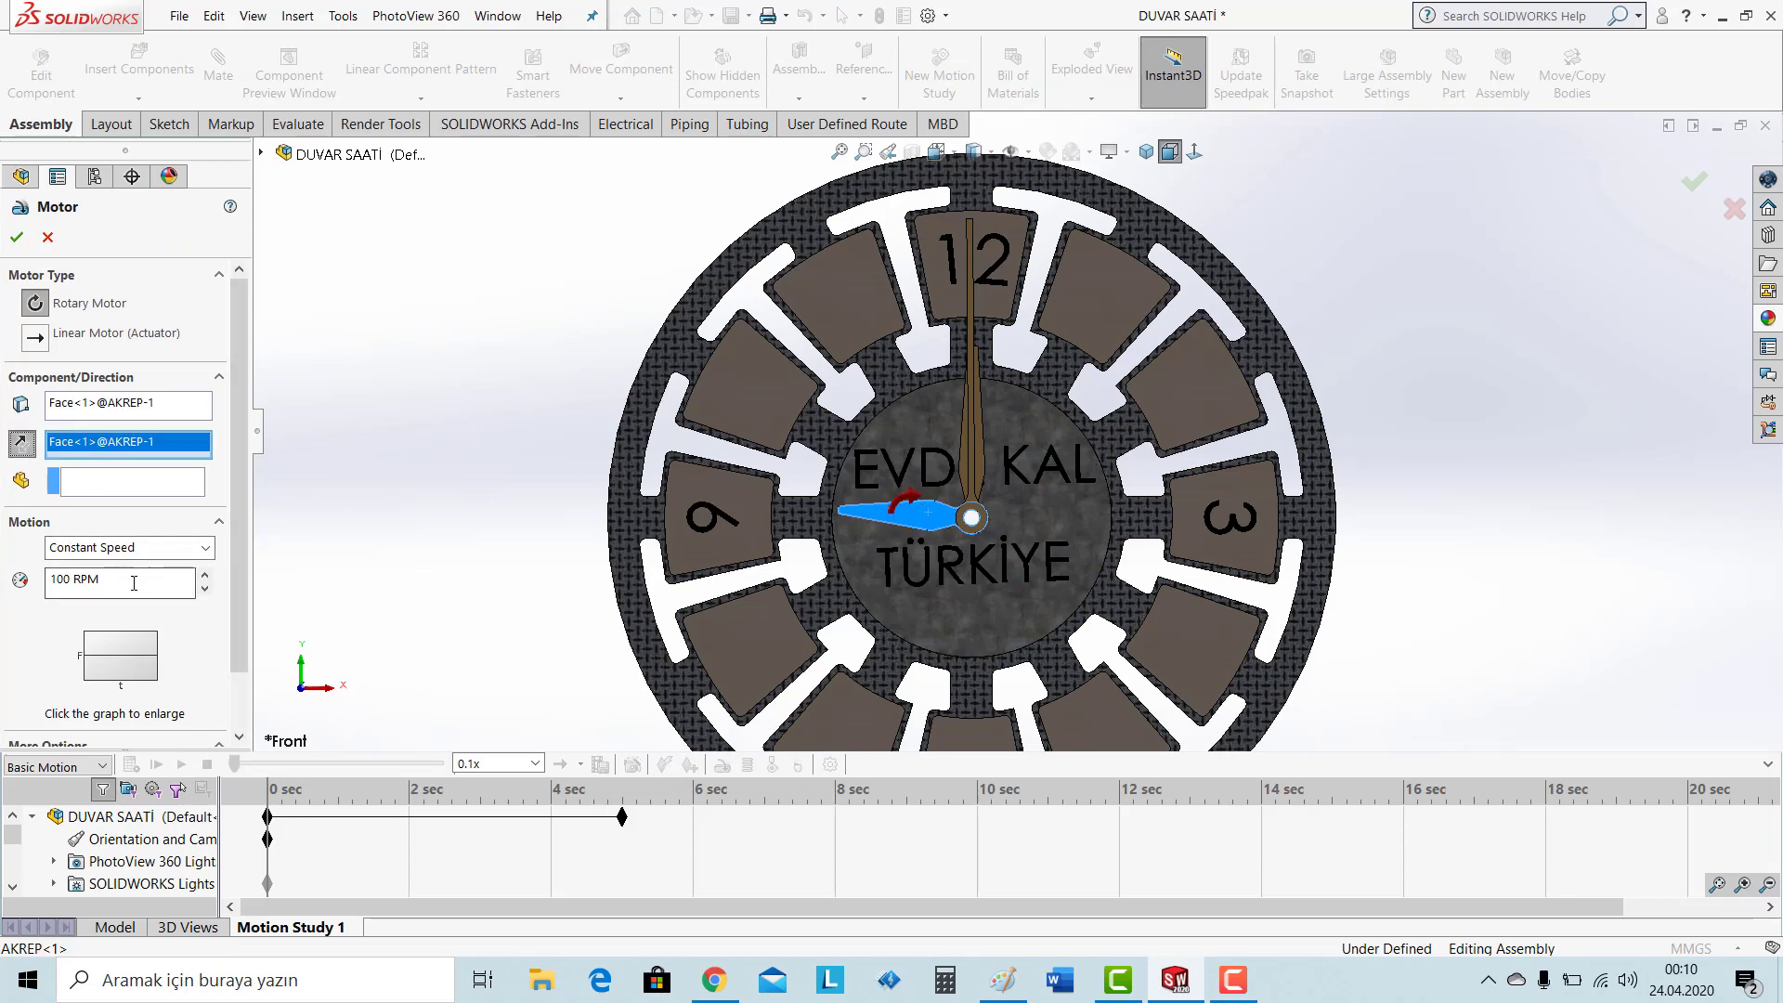
drag(134, 583, 4, 603)
Accept the hour-hand motor, then calculate the motion study, accepting the frame-rate prompt.
click(17, 240)
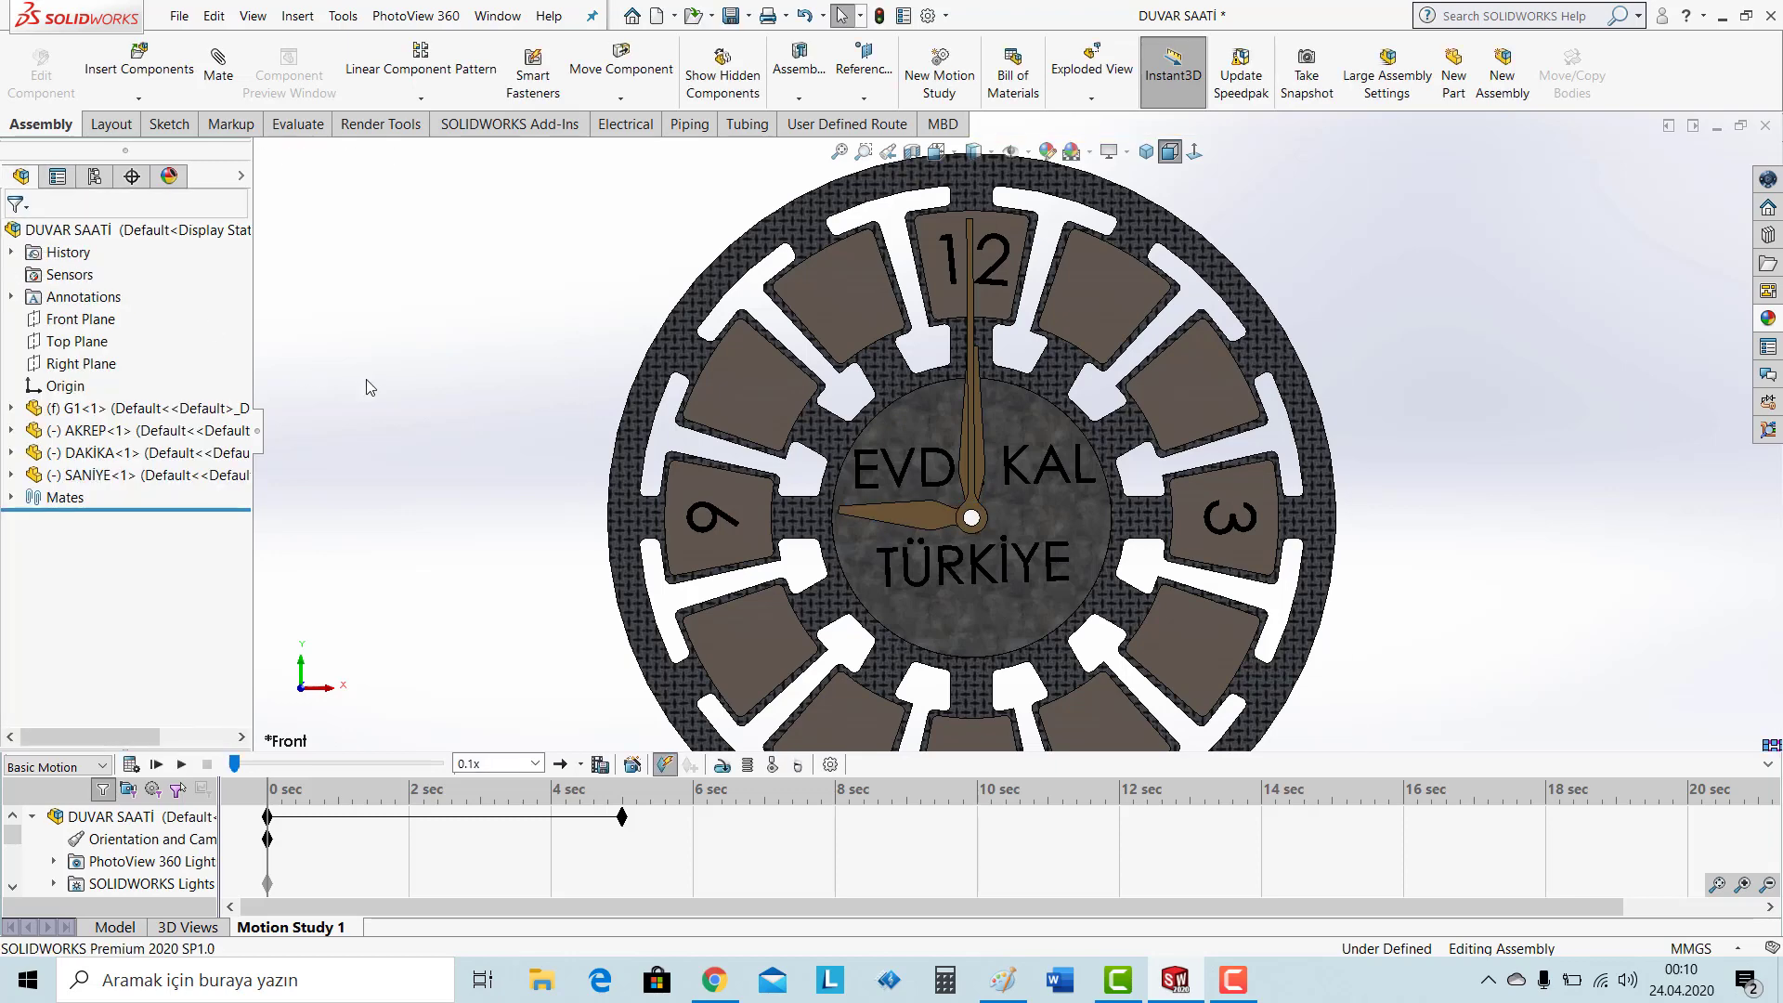
click(130, 767)
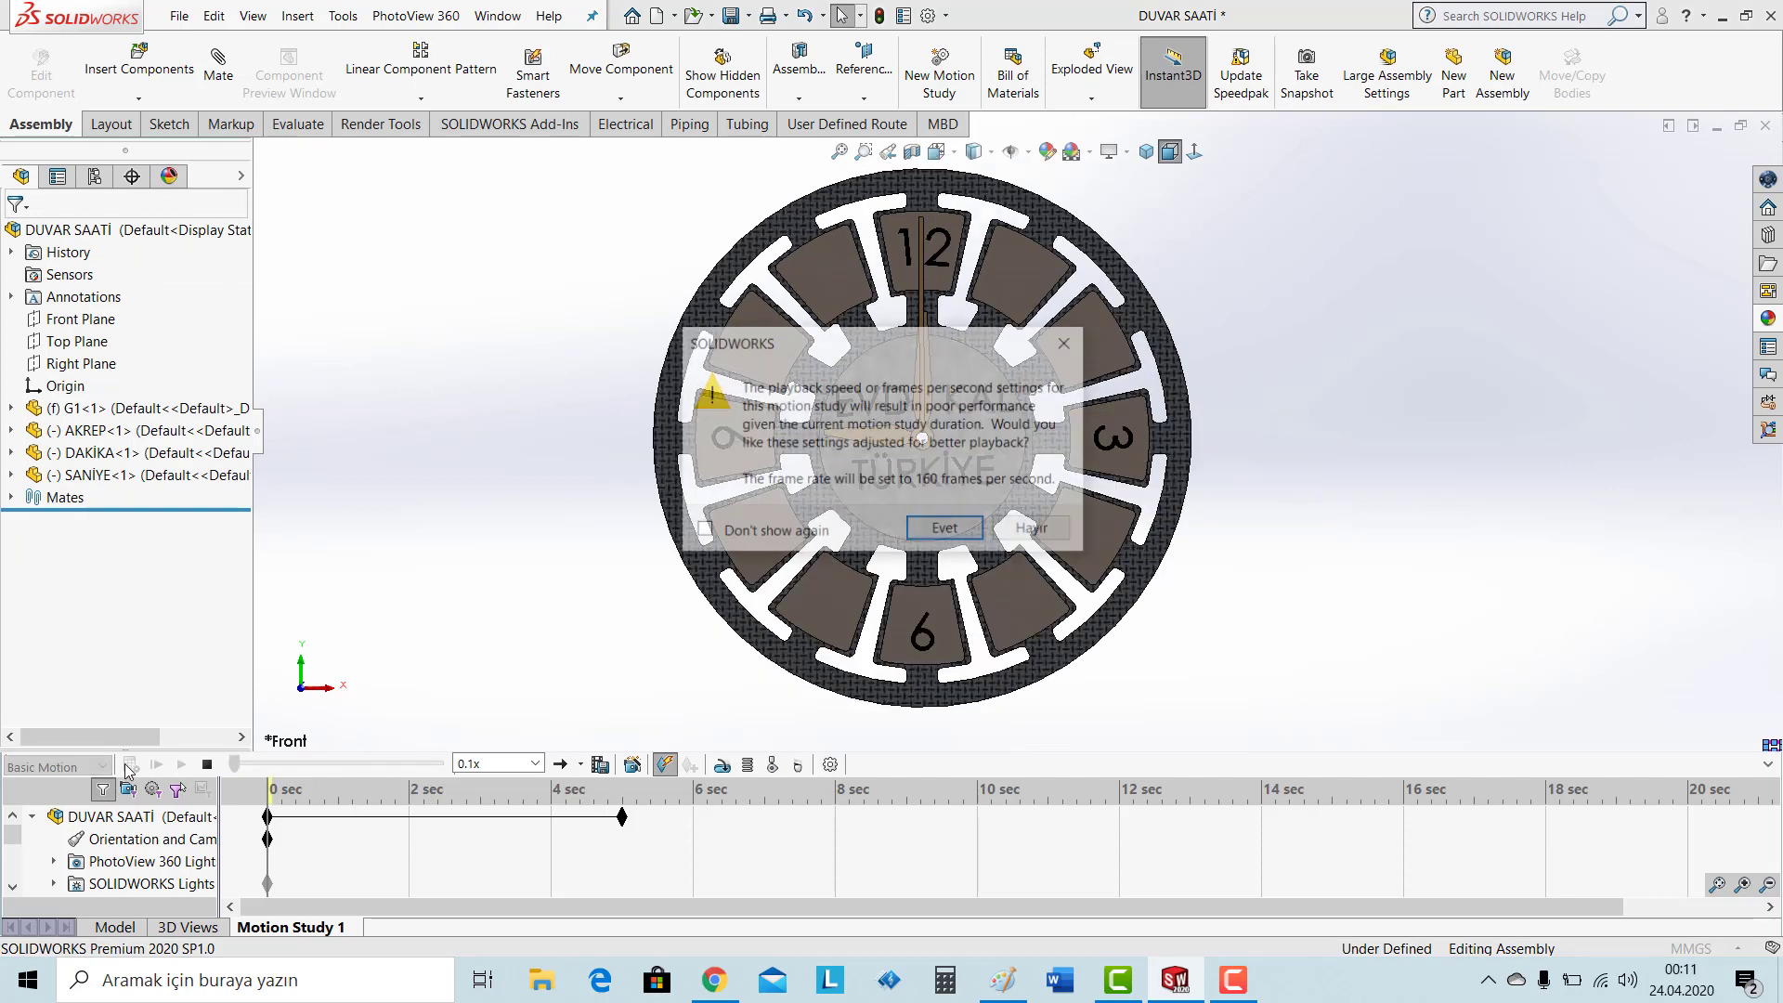
click(957, 533)
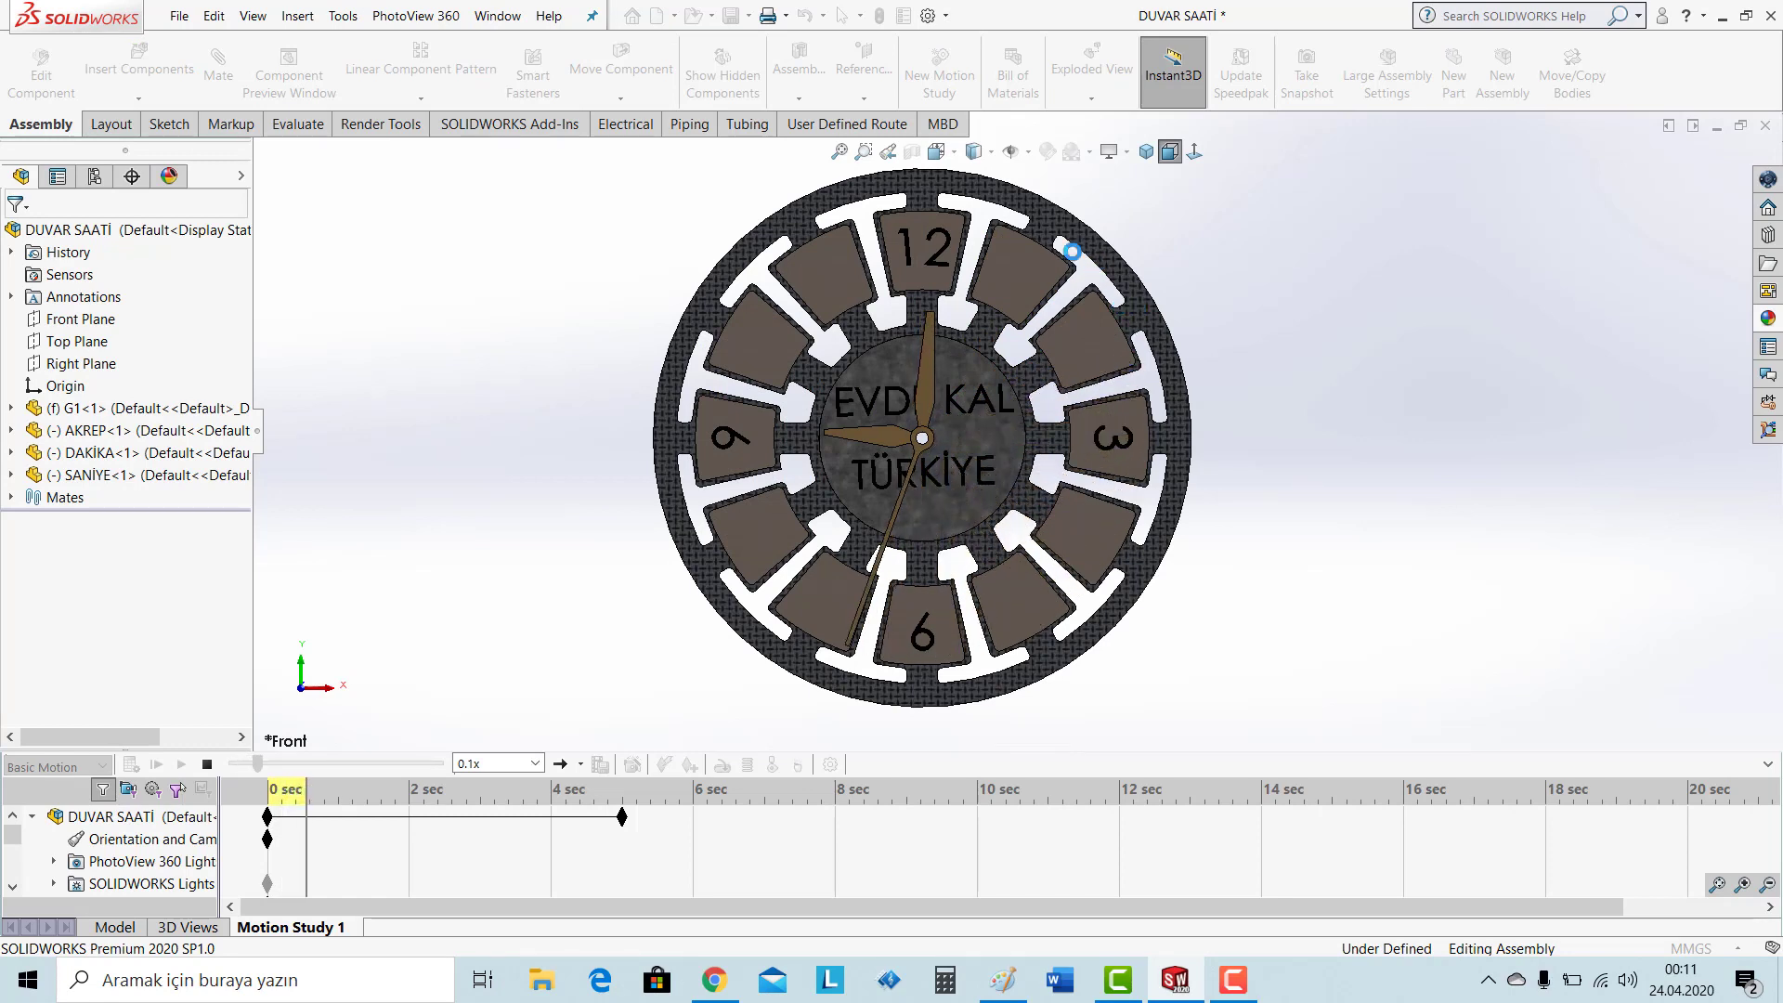
scroll(993, 253, down, 1)
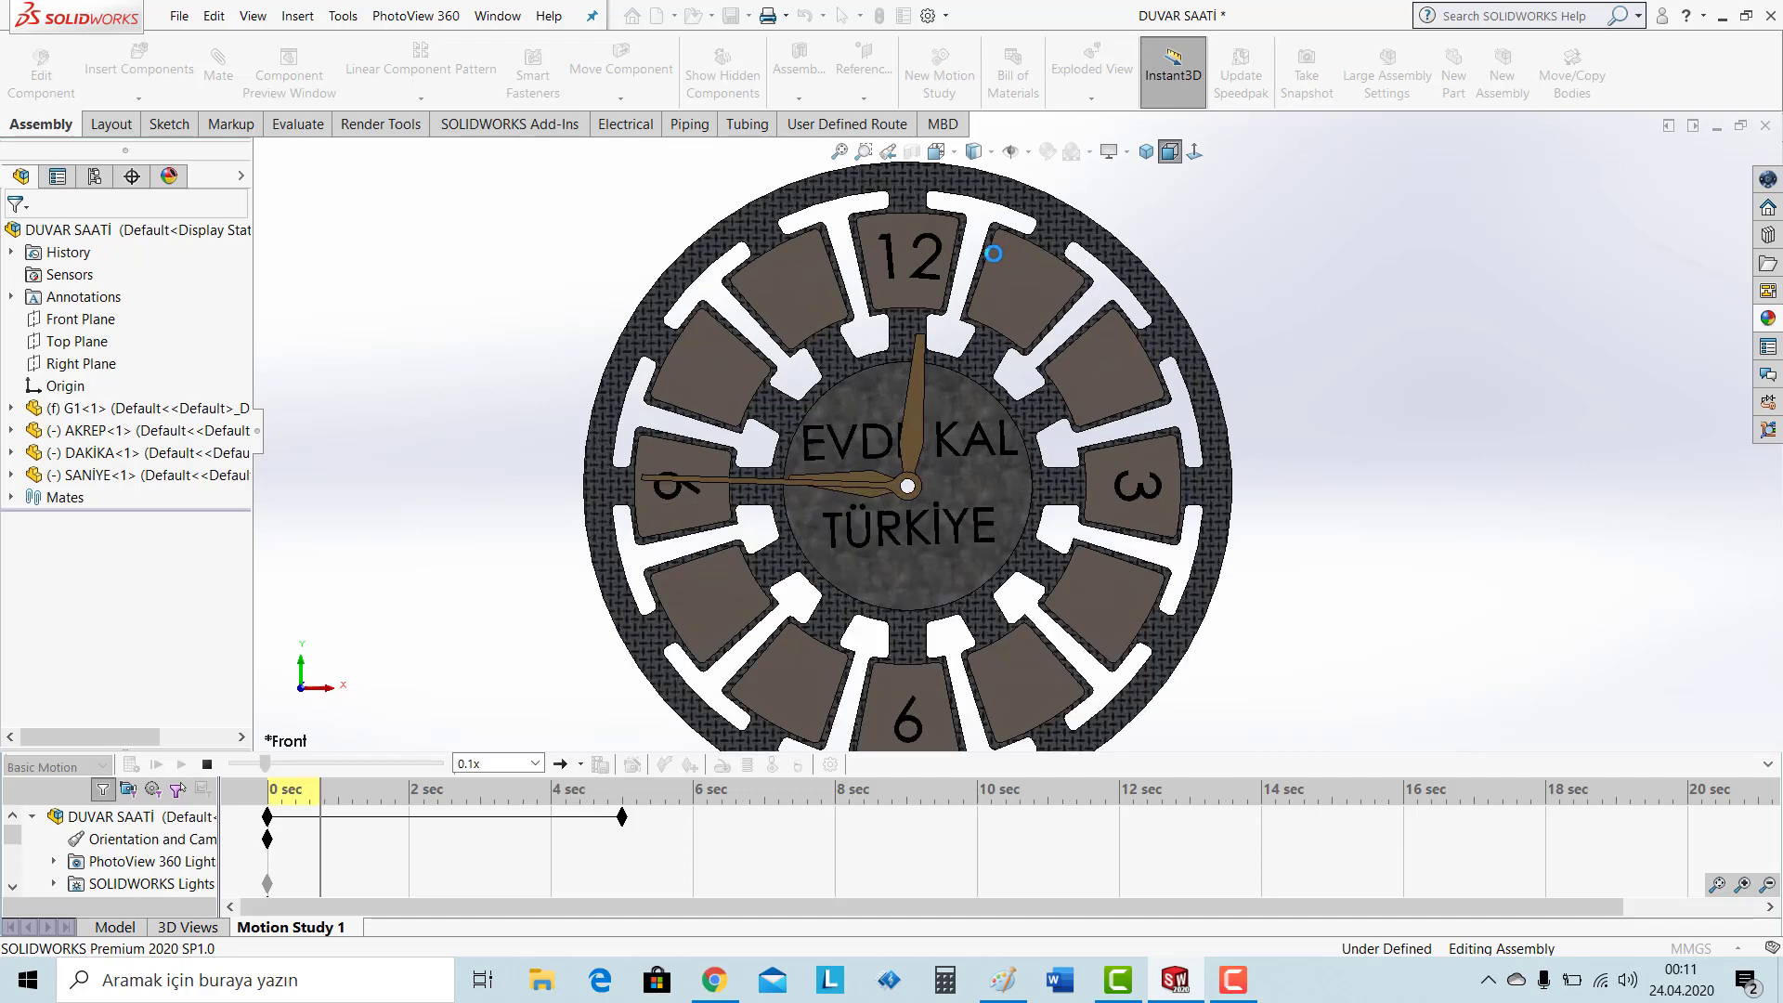
scroll(993, 253, down, 1)
scroll(922, 390, down, 2)
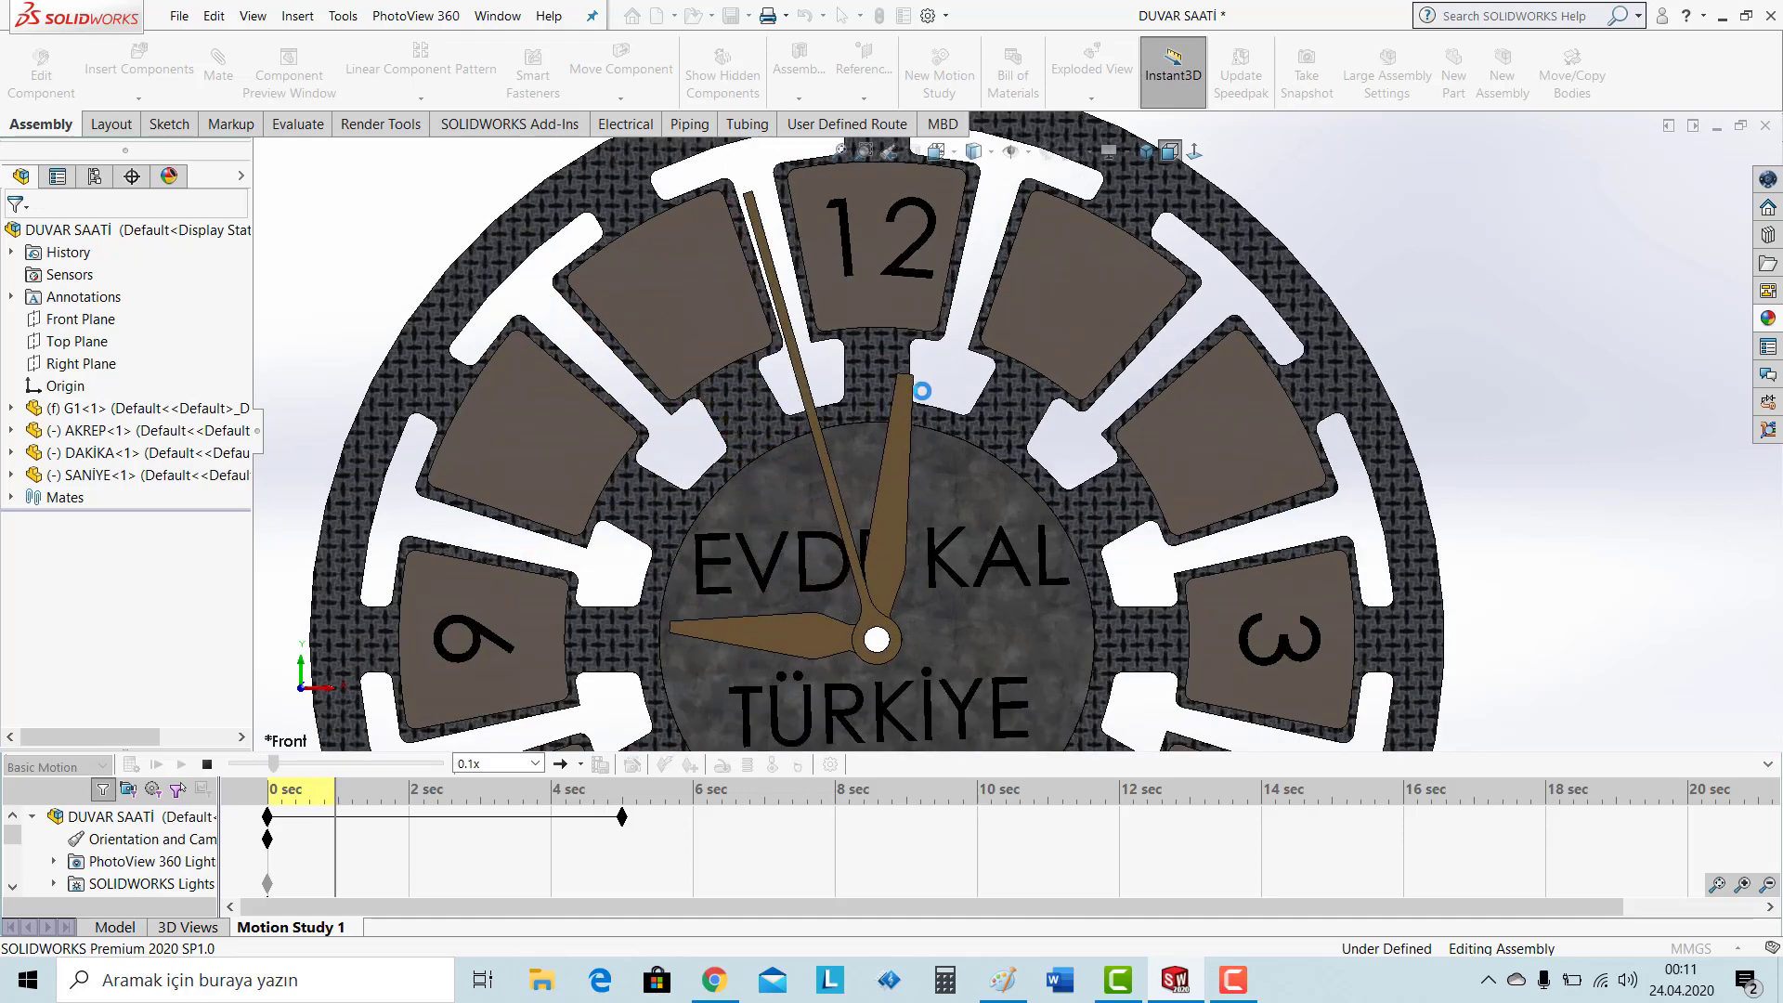
scroll(924, 395, down, 3)
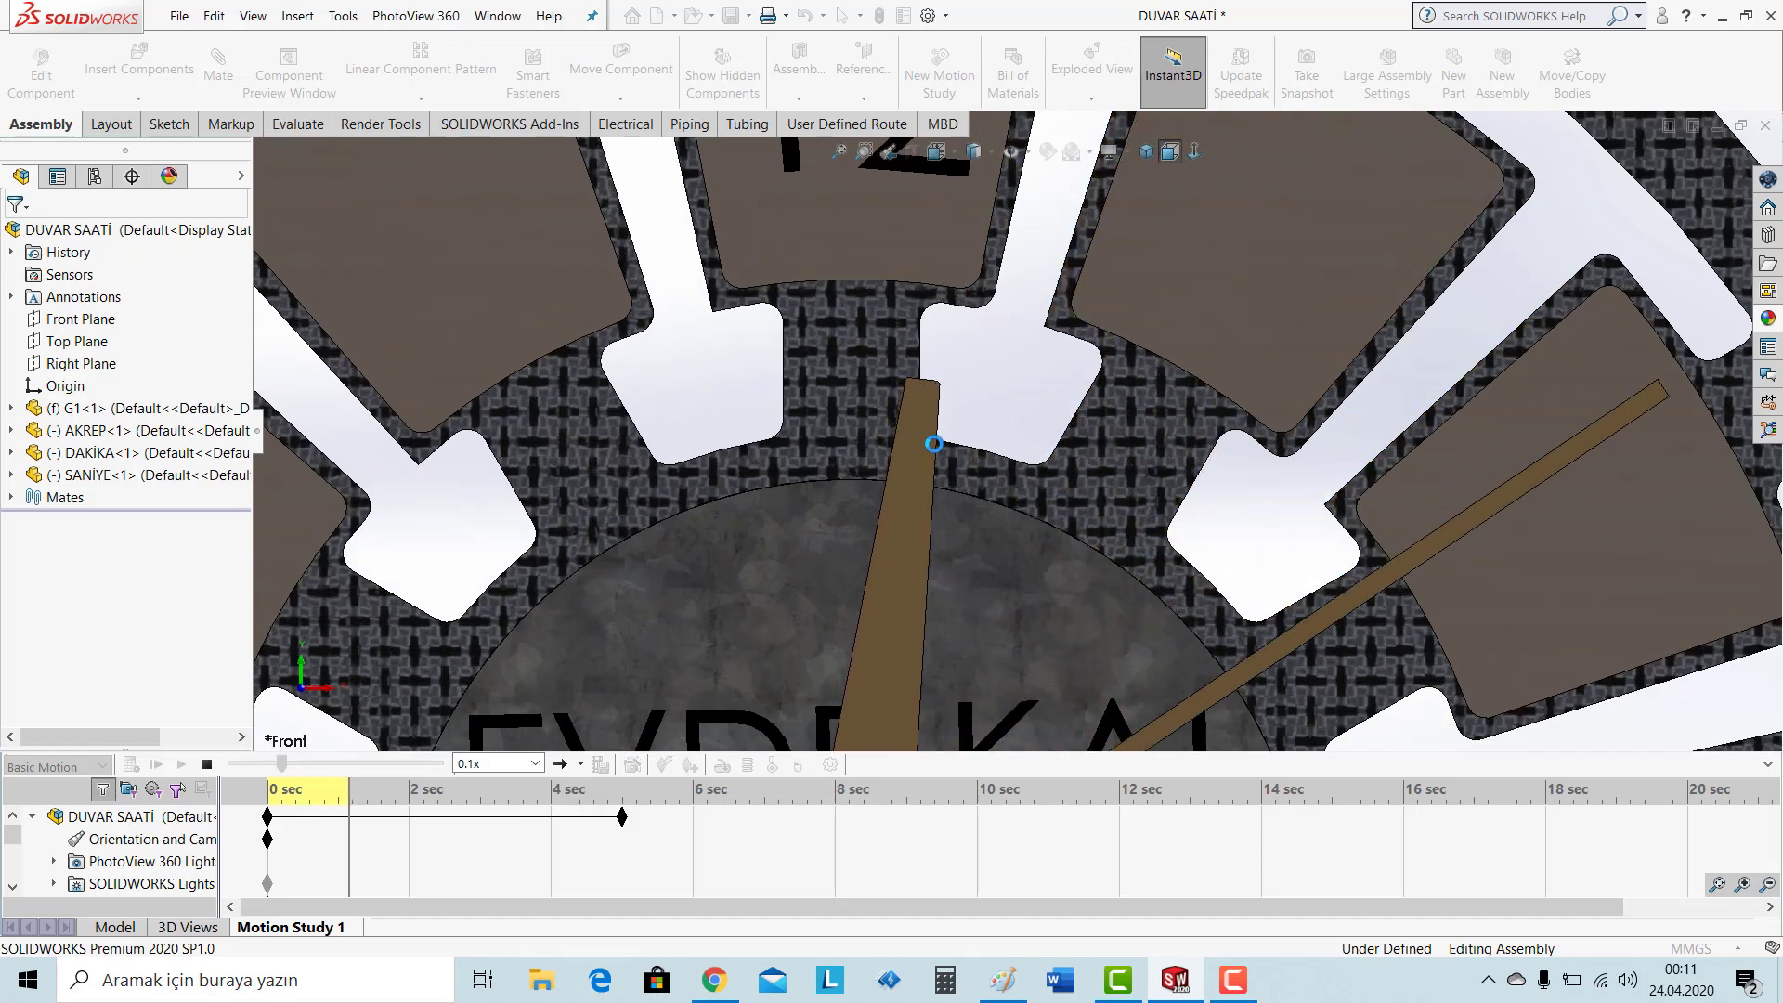
scroll(933, 444, up, 3)
scroll(992, 512, up, 2)
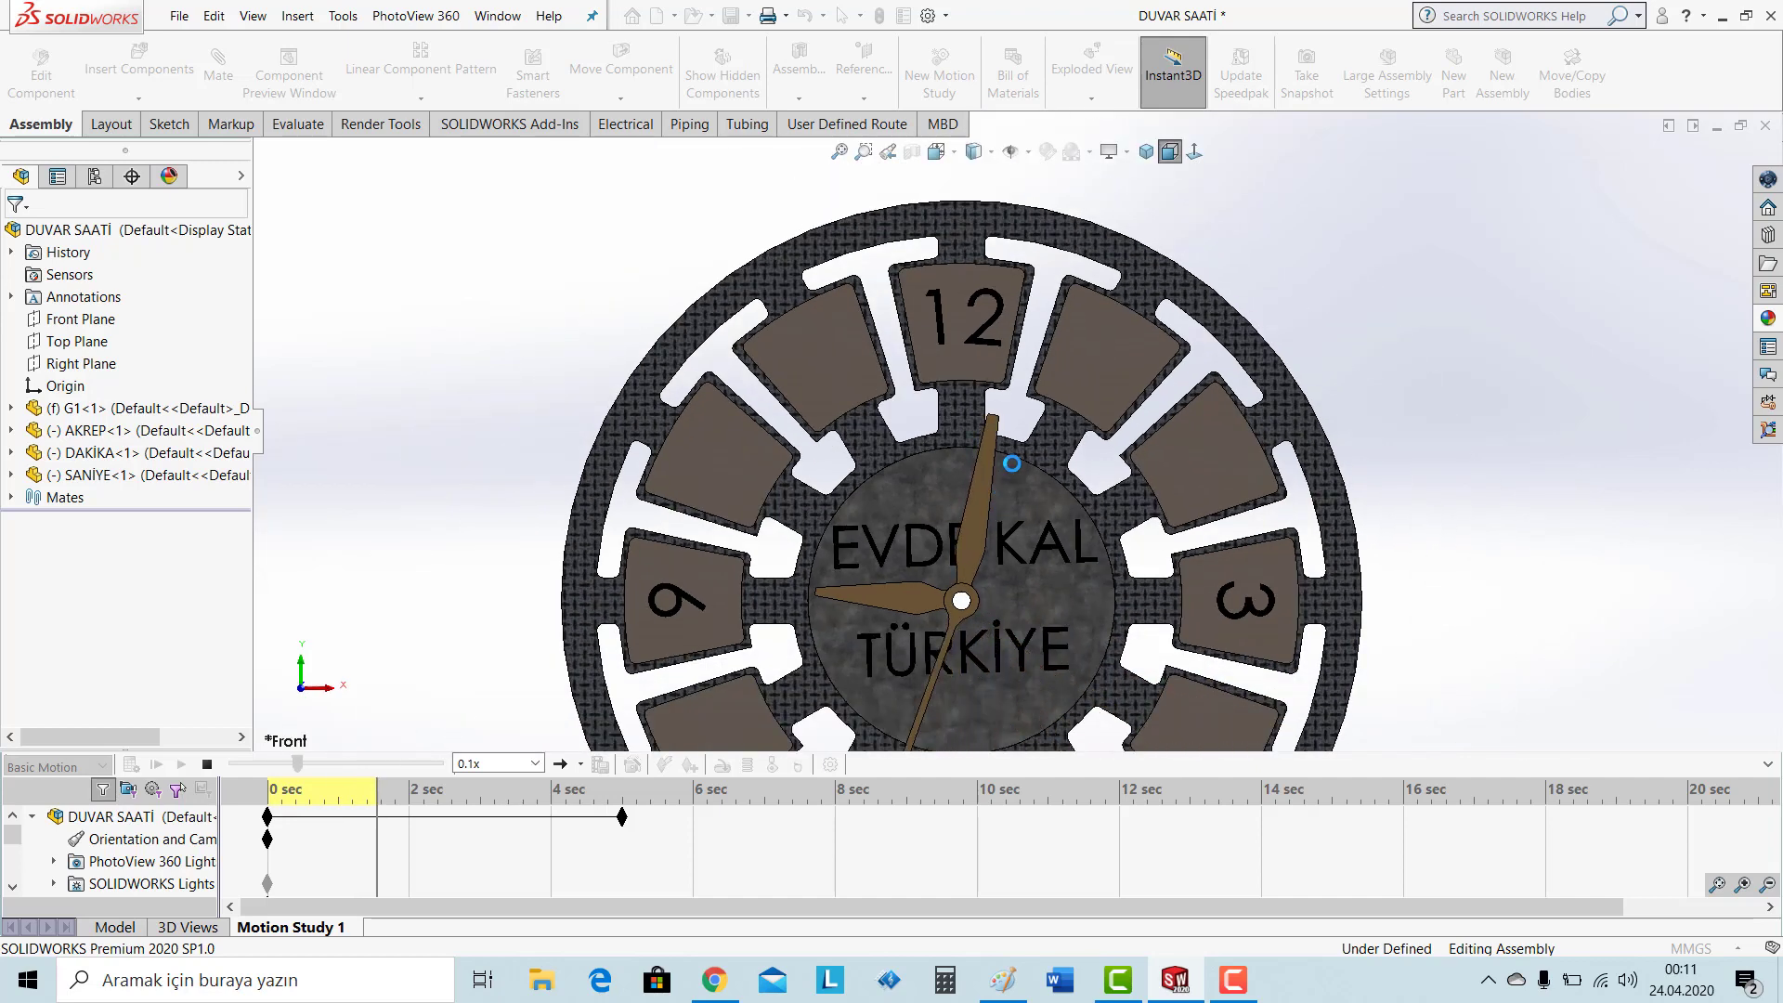
scroll(1011, 462, down, 2)
scroll(1015, 474, down, 2)
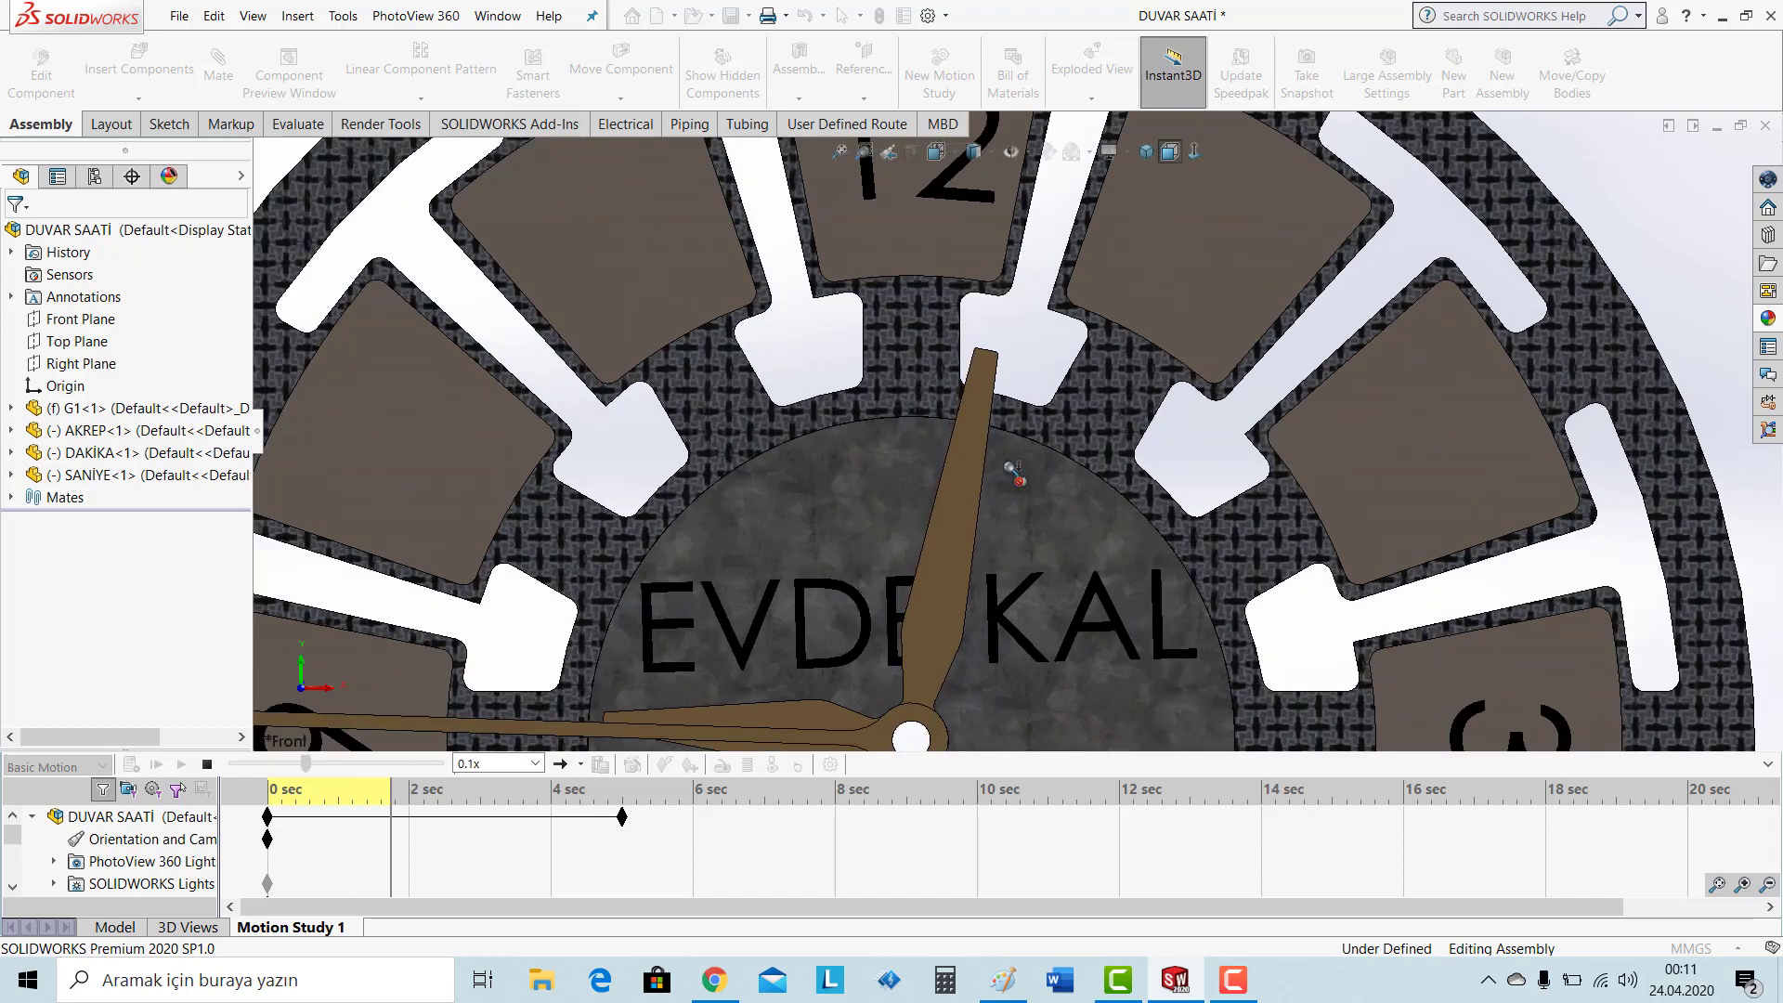
scroll(1015, 471, up, 2)
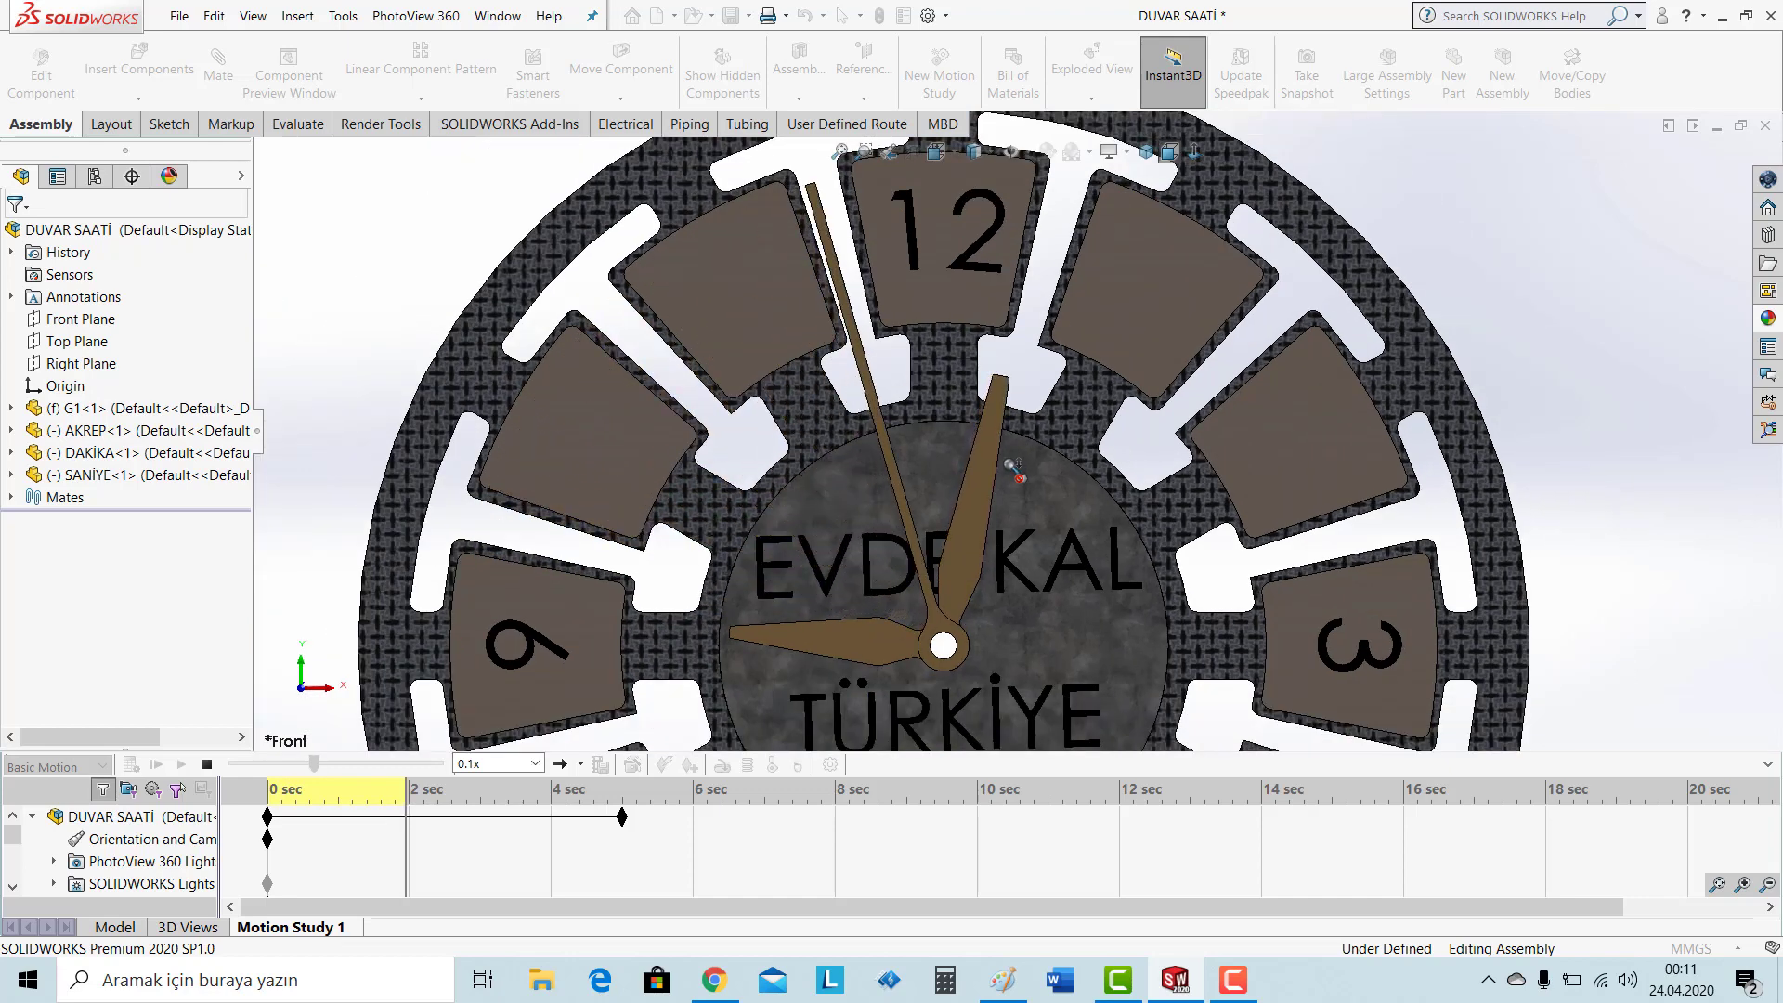
scroll(1015, 471, up, 1)
scroll(1015, 471, up, 2)
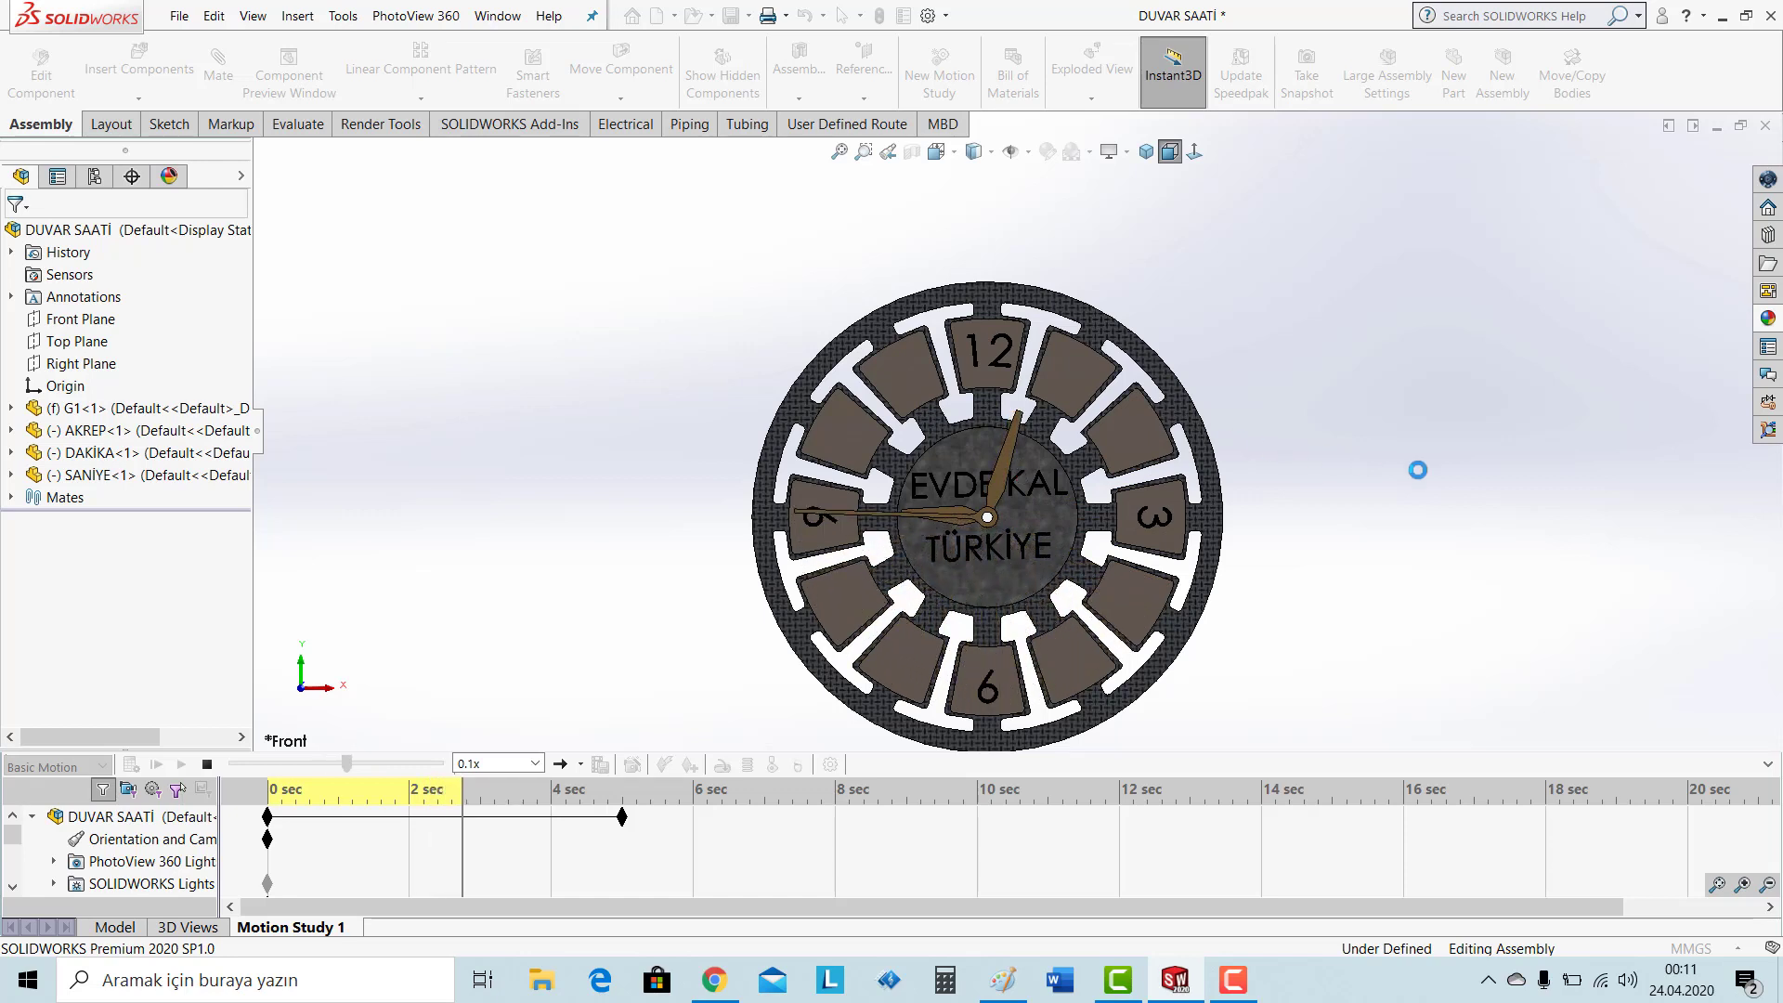
Orbit the animating clock, return it face-on, and stop playback near 4 seconds.
middle_drag(1395, 462, 1369, 597)
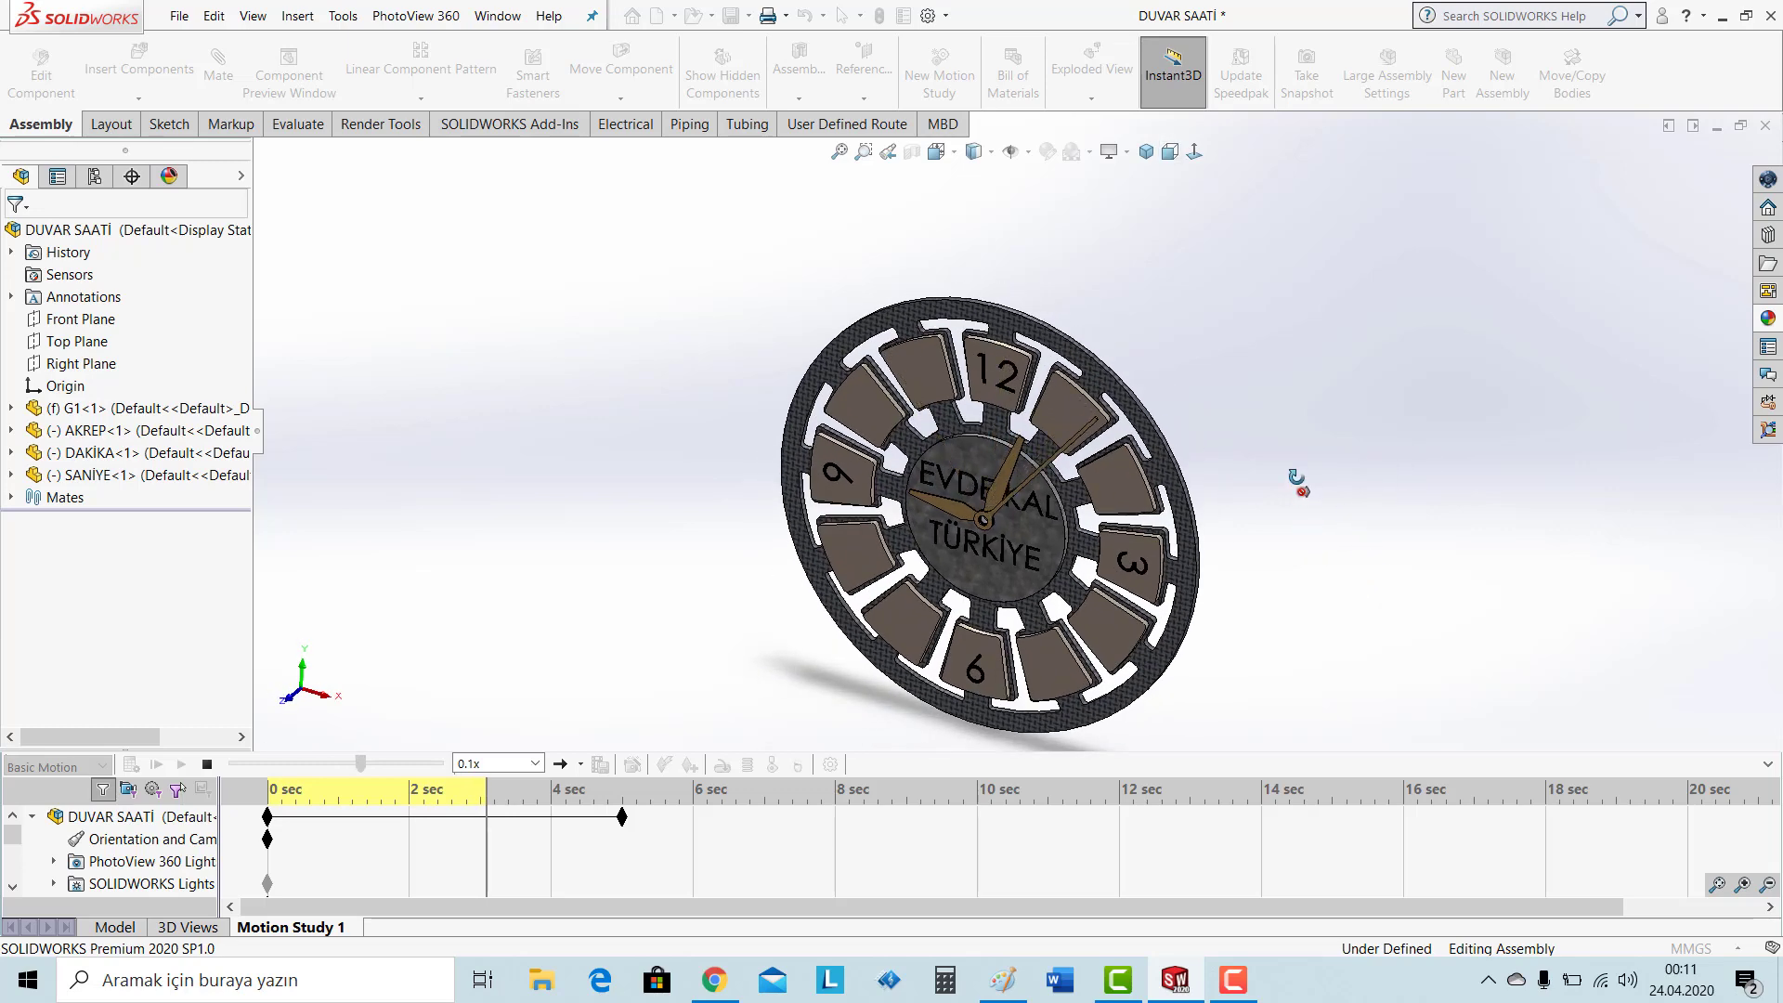
middle_drag(1293, 477, 1313, 516)
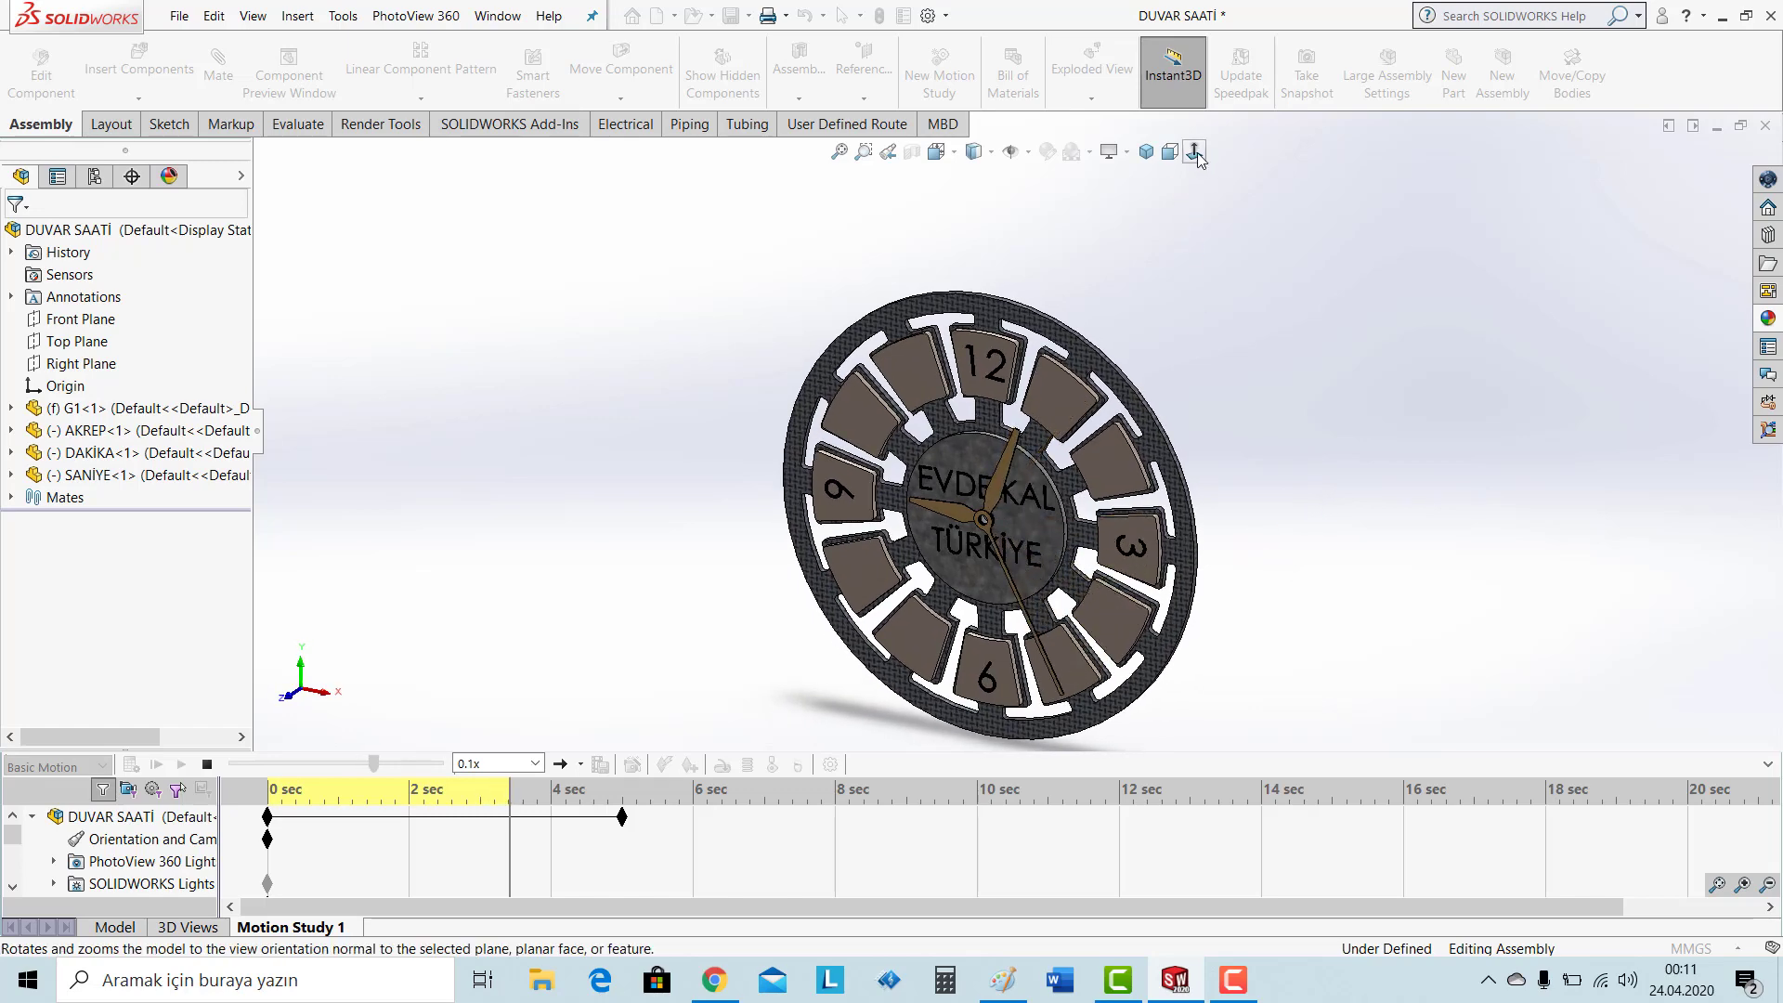
click(1170, 151)
scroll(1281, 636, down, 2)
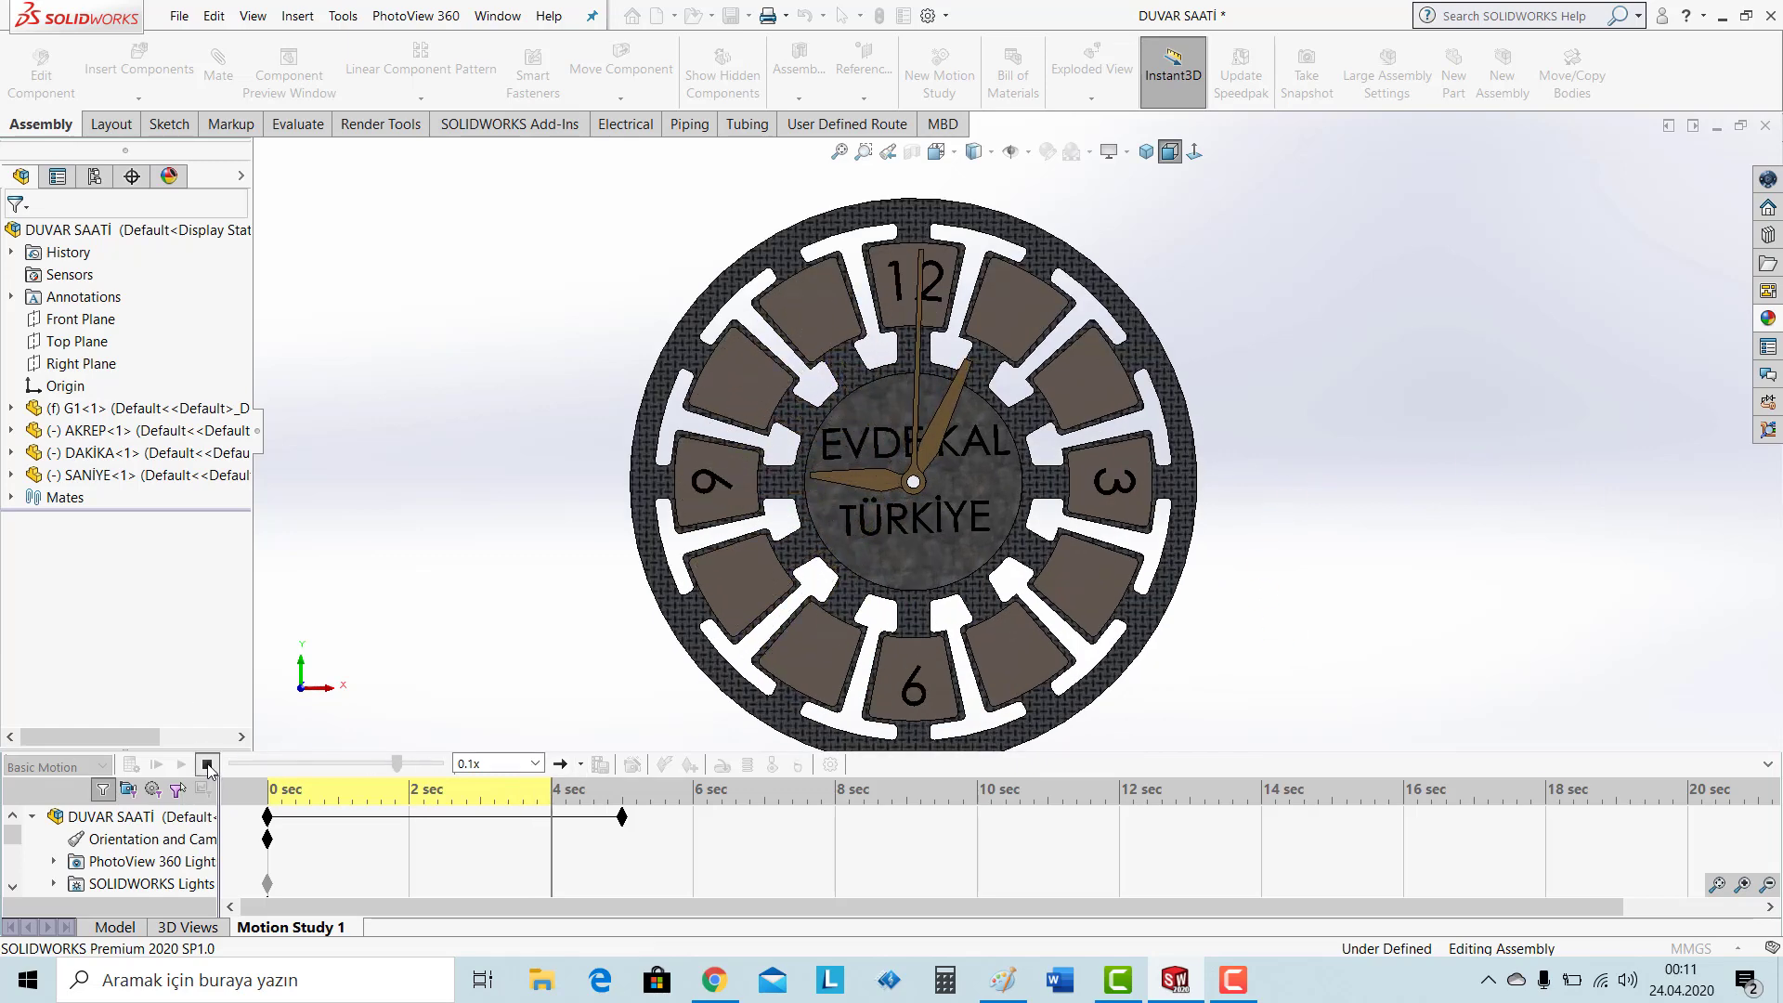
click(206, 764)
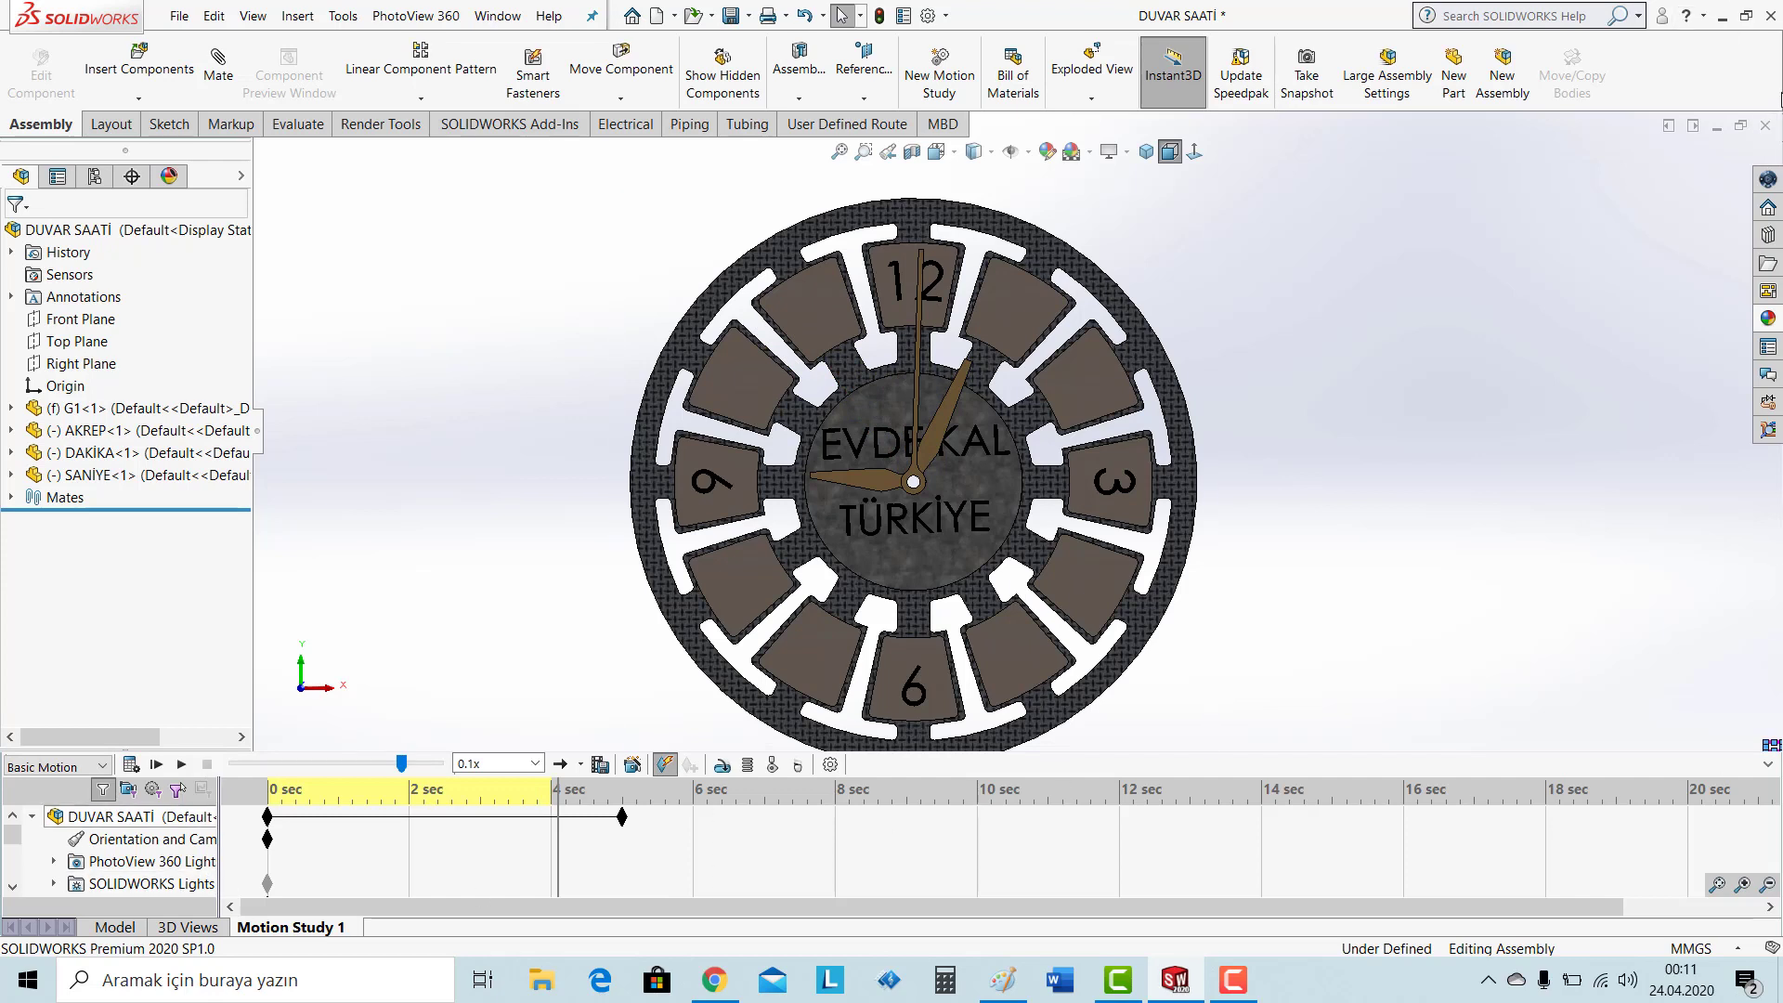
click(1245, 986)
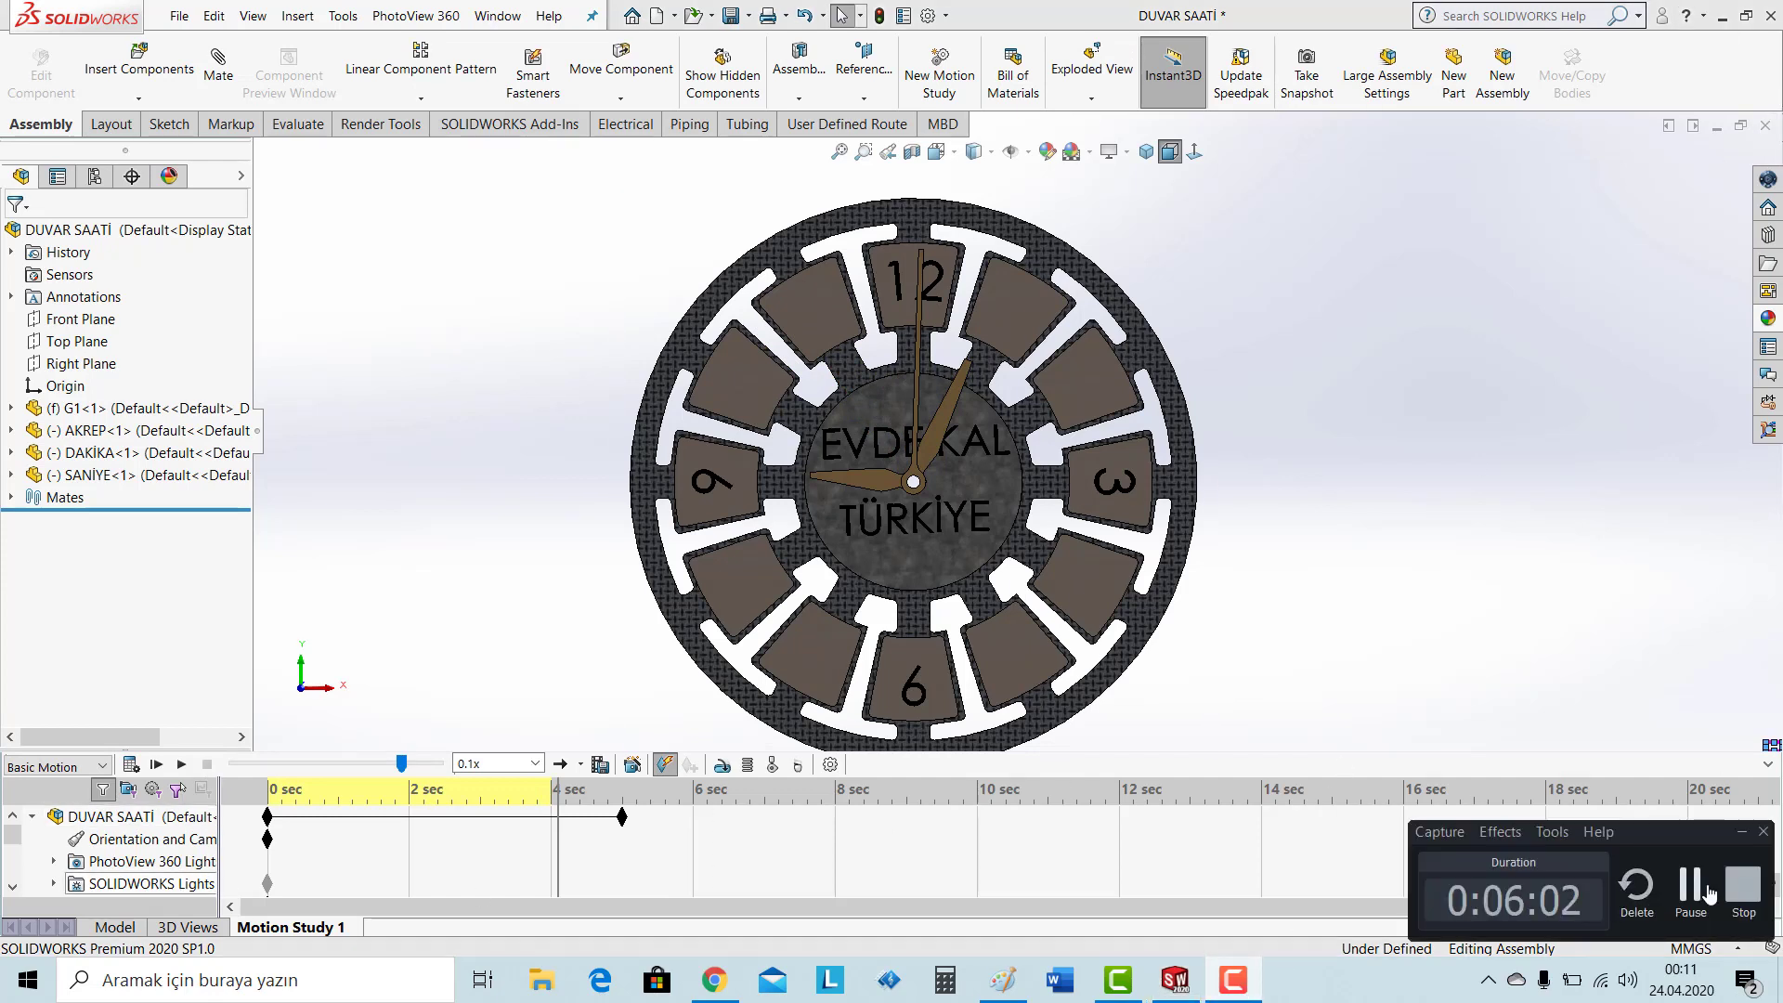